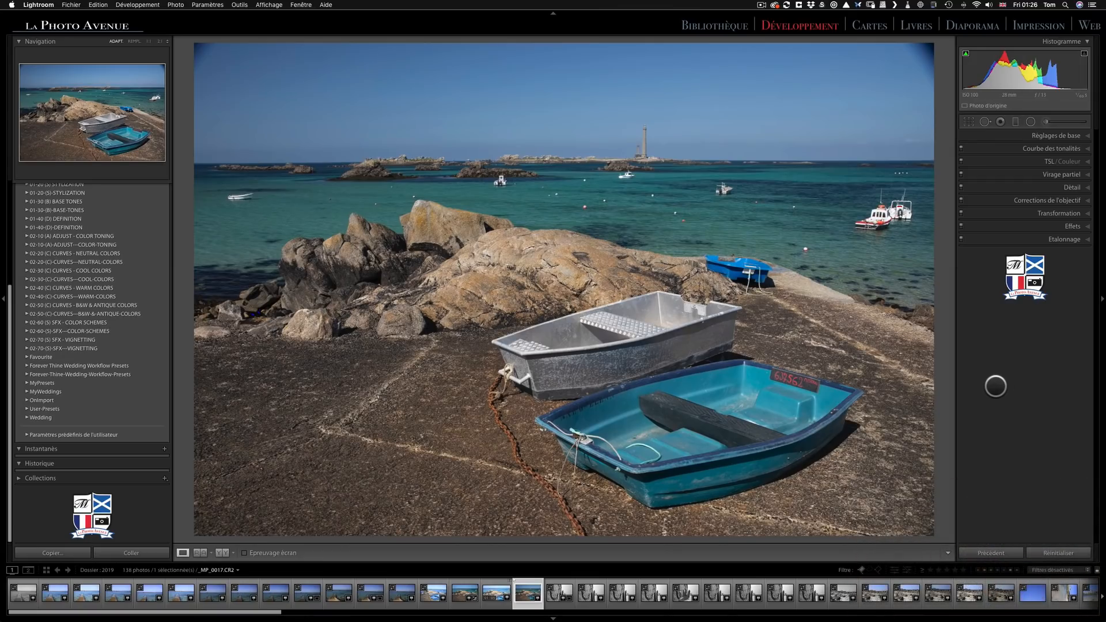
Turn on chromatic aberration removal and the lens profile correction for the boat photo.
{"action": "left_click", "coordinate": [1025, 201]}
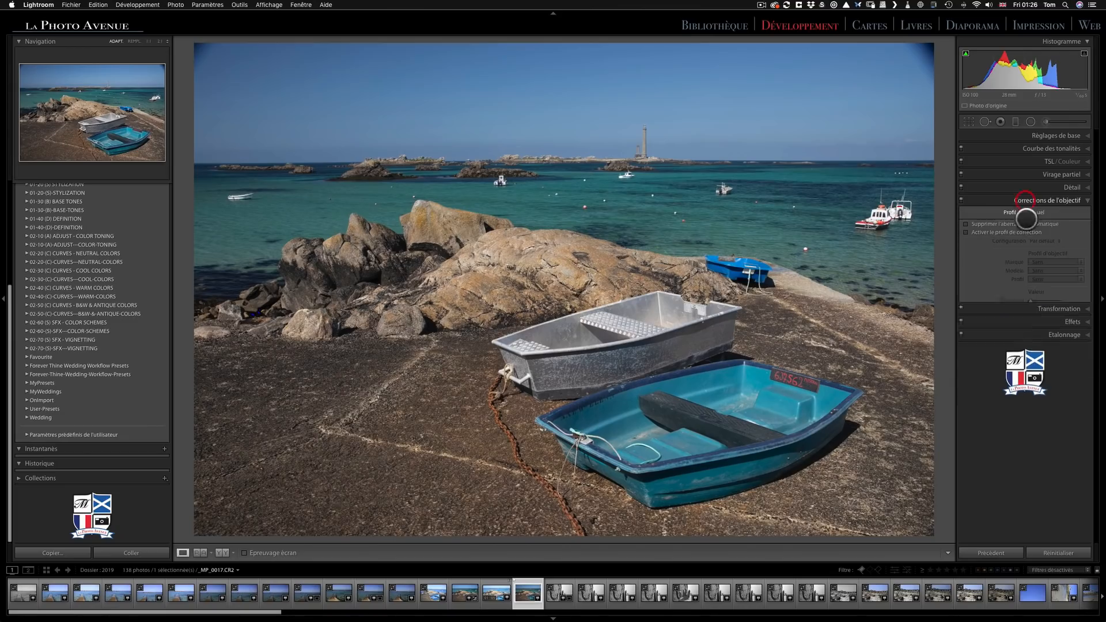
{"action": "left_click", "coordinate": [979, 219]}
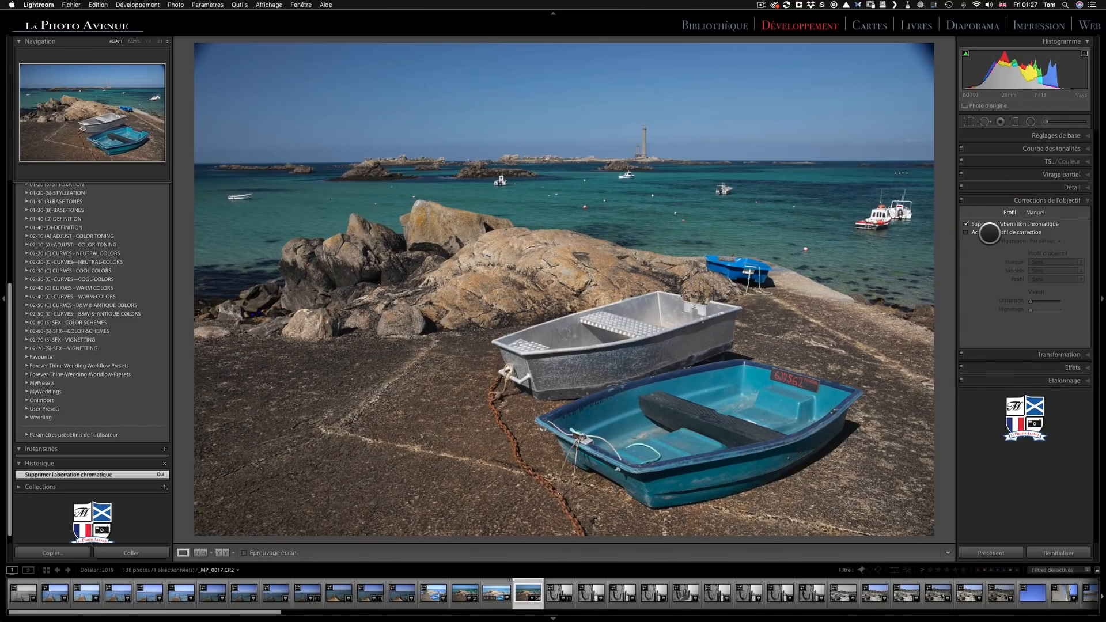
{"action": "left_click", "coordinate": [989, 233]}
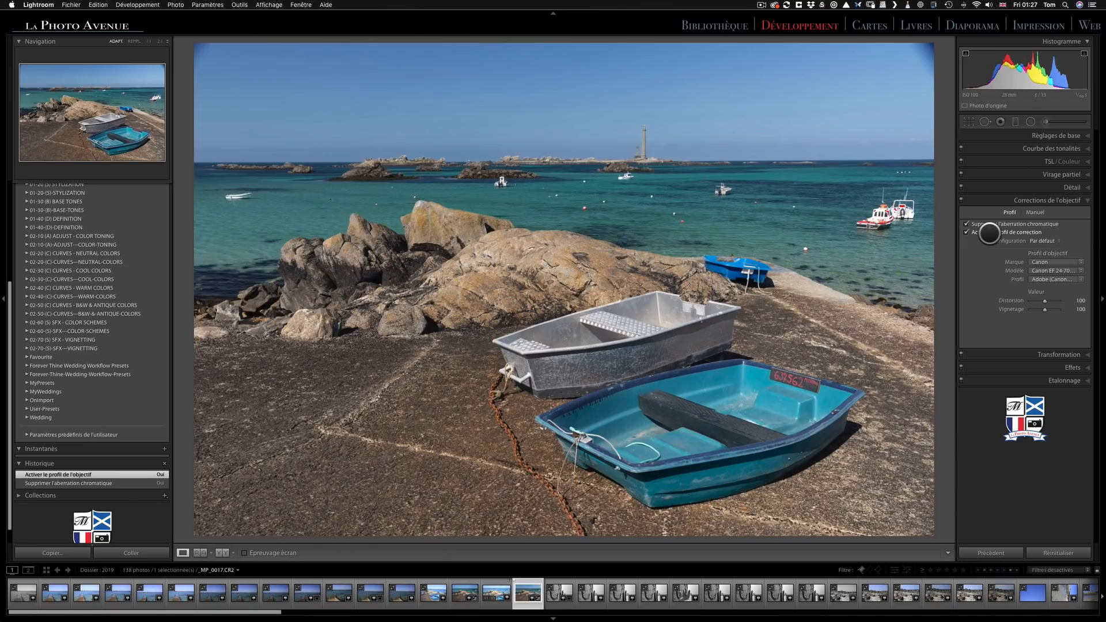
Compare the photo repeatedly with and without the lens profile correction, leaving the correction enabled and its settings collapsed.
{"action": "left_click", "coordinate": [988, 233]}
{"action": "left_click", "coordinate": [989, 232]}
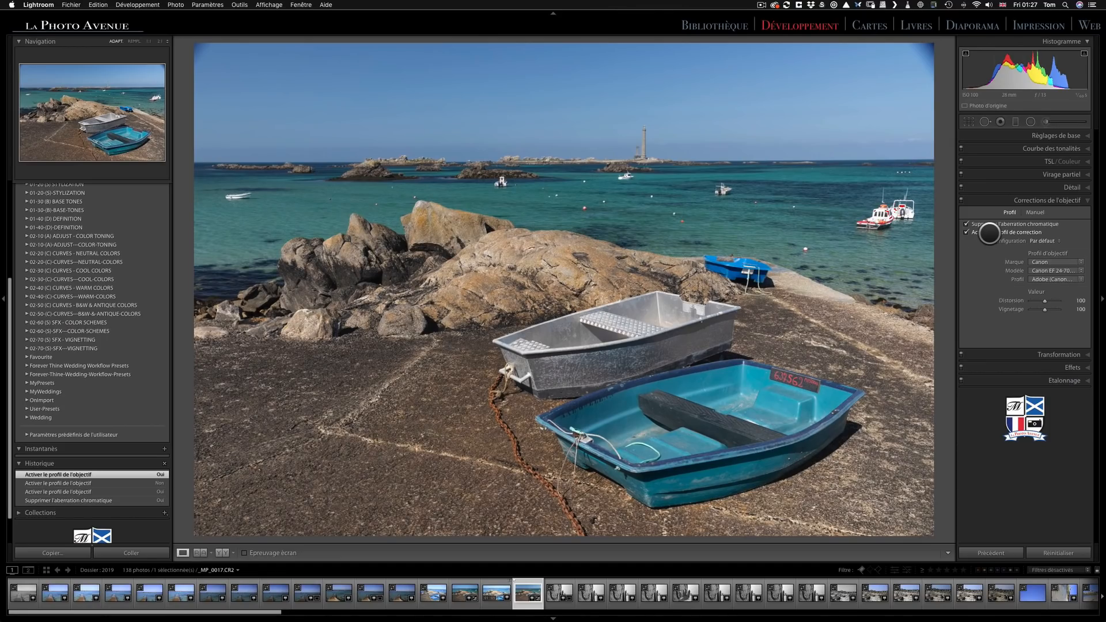
{"action": "left_click", "coordinate": [989, 232]}
{"action": "left_click", "coordinate": [989, 233]}
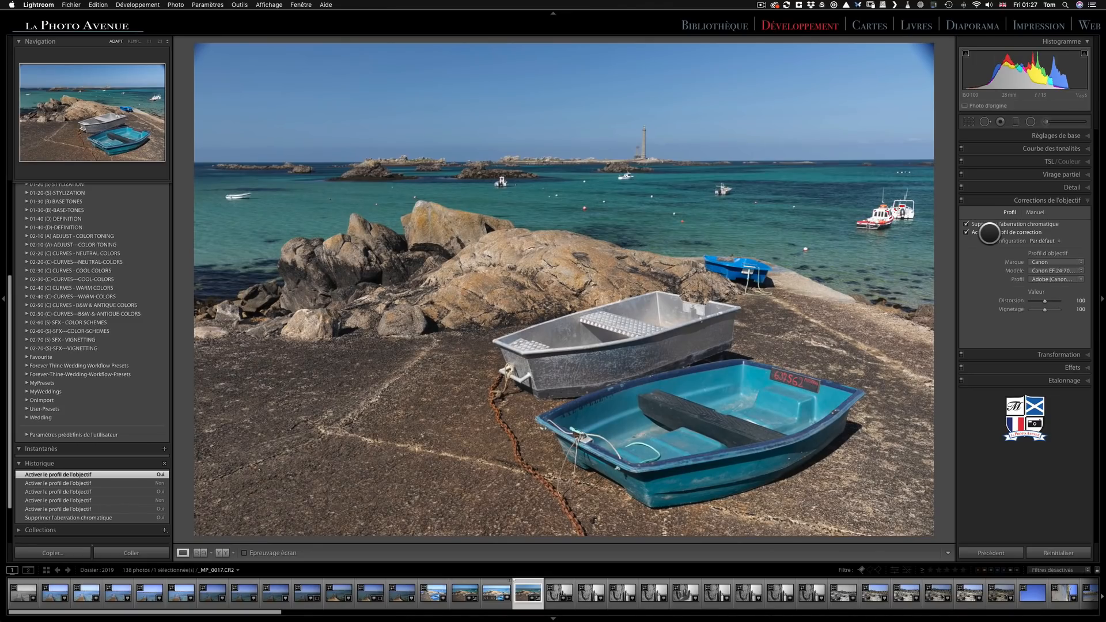
{"action": "left_click", "coordinate": [989, 232]}
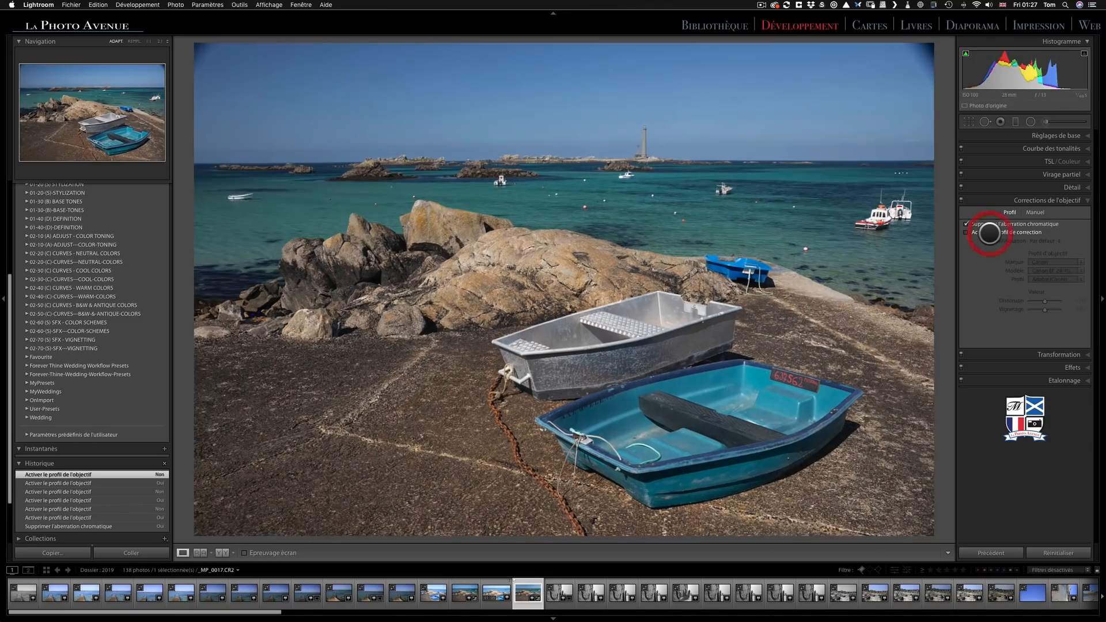
{"action": "left_click", "coordinate": [989, 232]}
{"action": "left_click", "coordinate": [989, 233]}
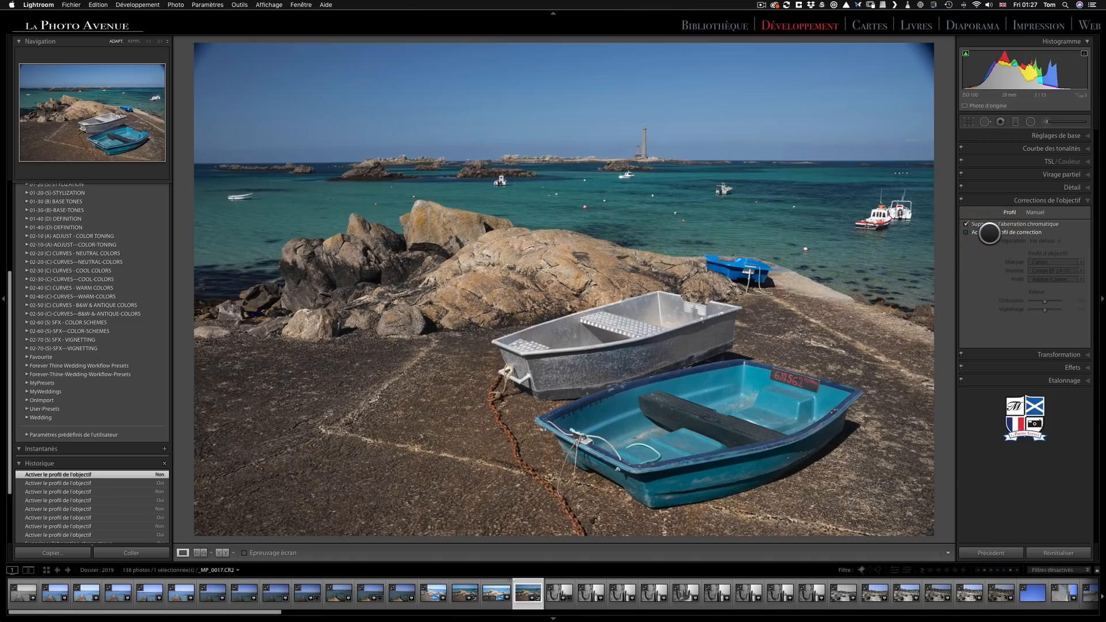
{"action": "left_click", "coordinate": [989, 233]}
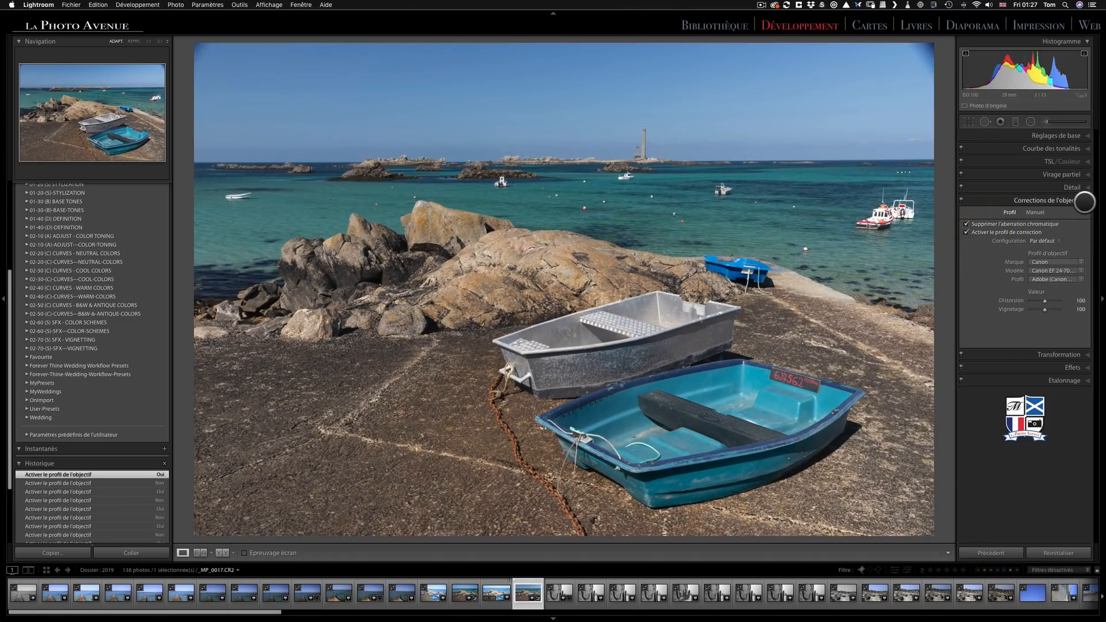
{"action": "left_click", "coordinate": [1078, 202]}
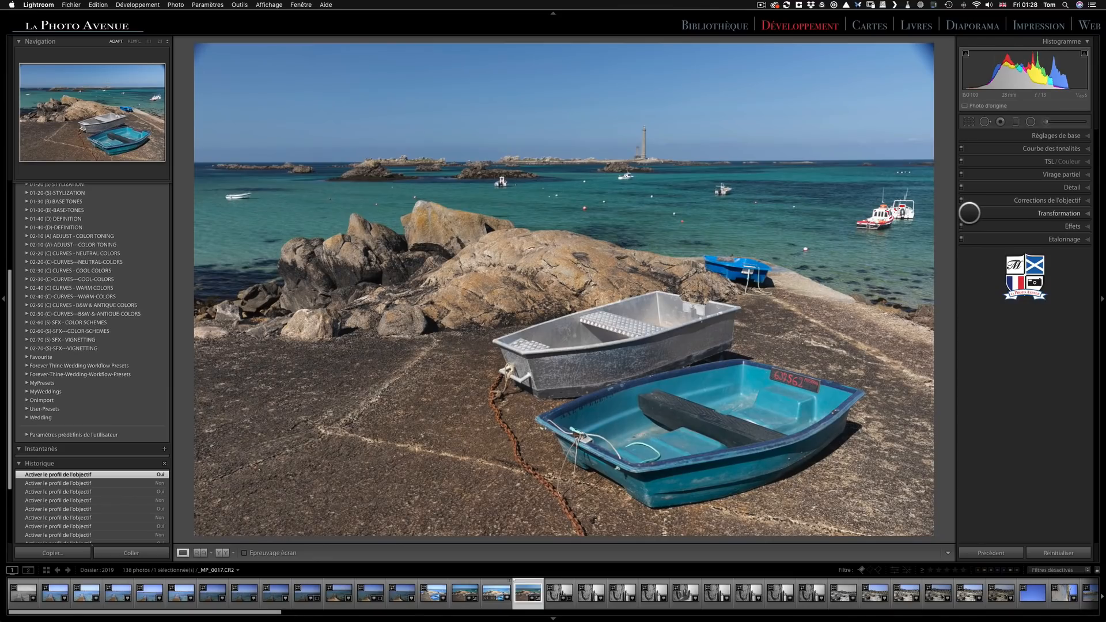
Sample a neutral white balance from the pale concrete slipway and refine it to temperature 4690 and tint +9.
{"action": "left_click", "coordinate": [1036, 135]}
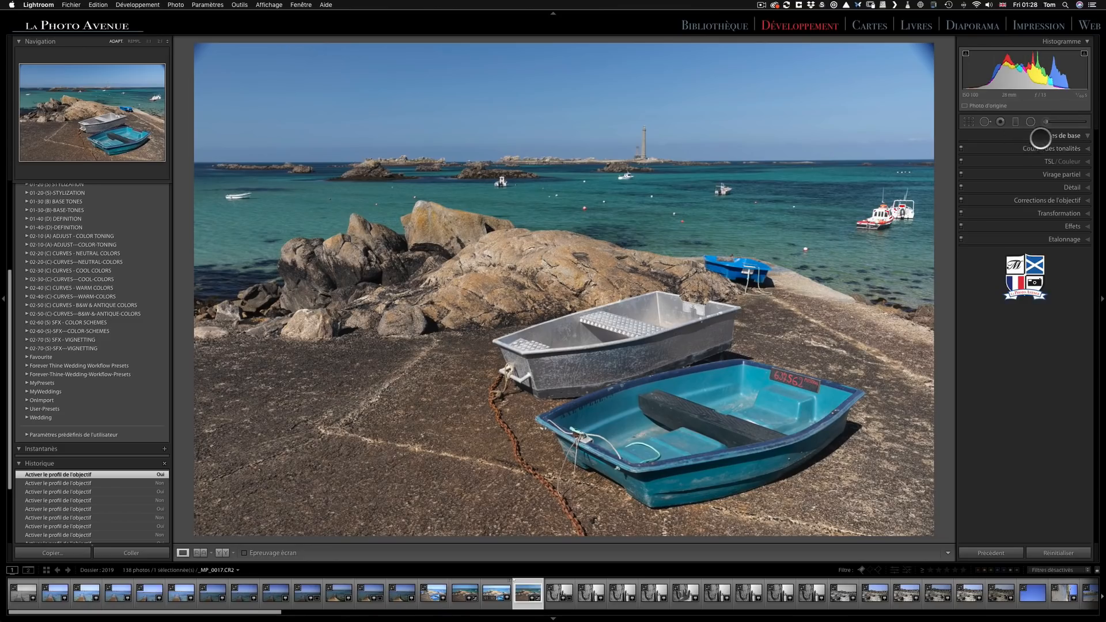
{"action": "left_click", "coordinate": [970, 179]}
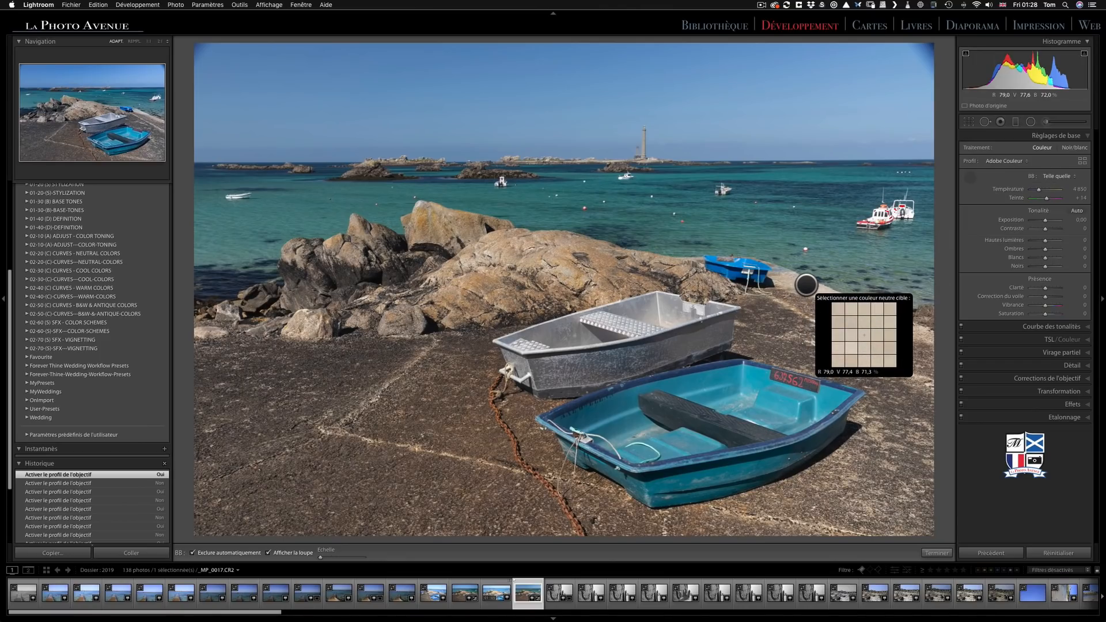
{"action": "left_click", "coordinate": [805, 284]}
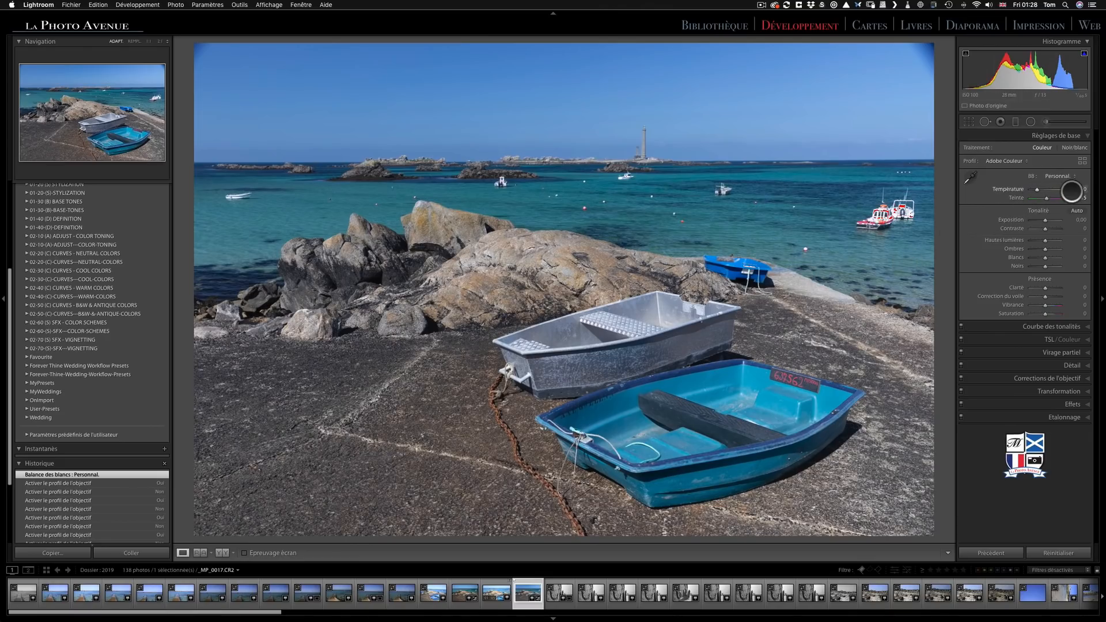
{"action": "left_click_drag", "start_coordinate": [1074, 191], "coordinate": [1098, 190]}
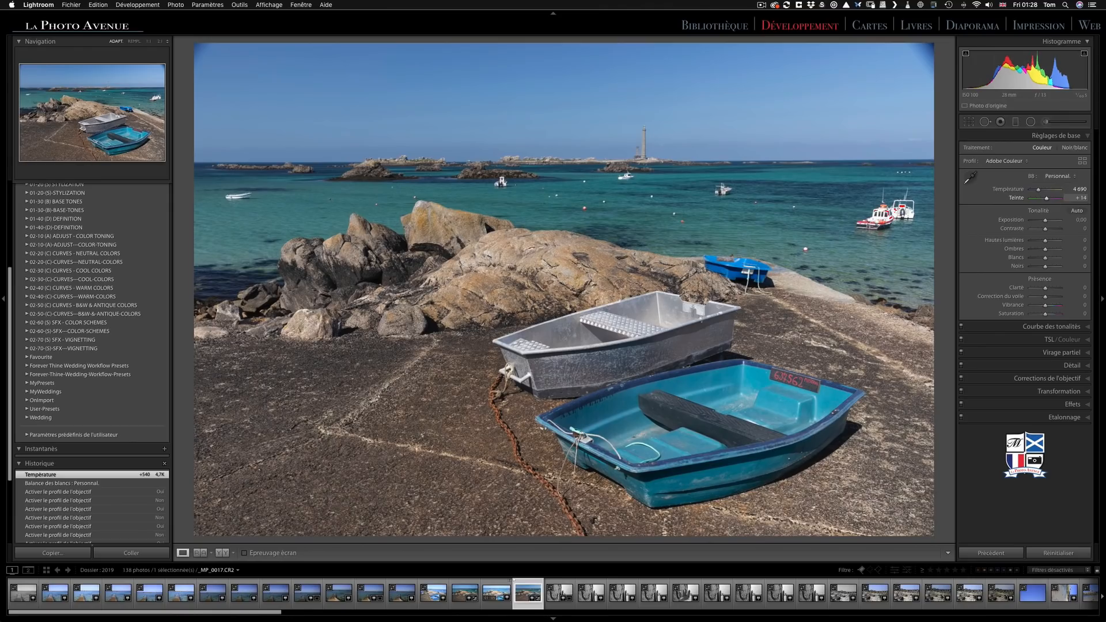
{"action": "left_click_drag", "start_coordinate": [1079, 197], "coordinate": [1077, 198]}
{"action": "left_click_drag", "start_coordinate": [1077, 197], "coordinate": [1074, 198]}
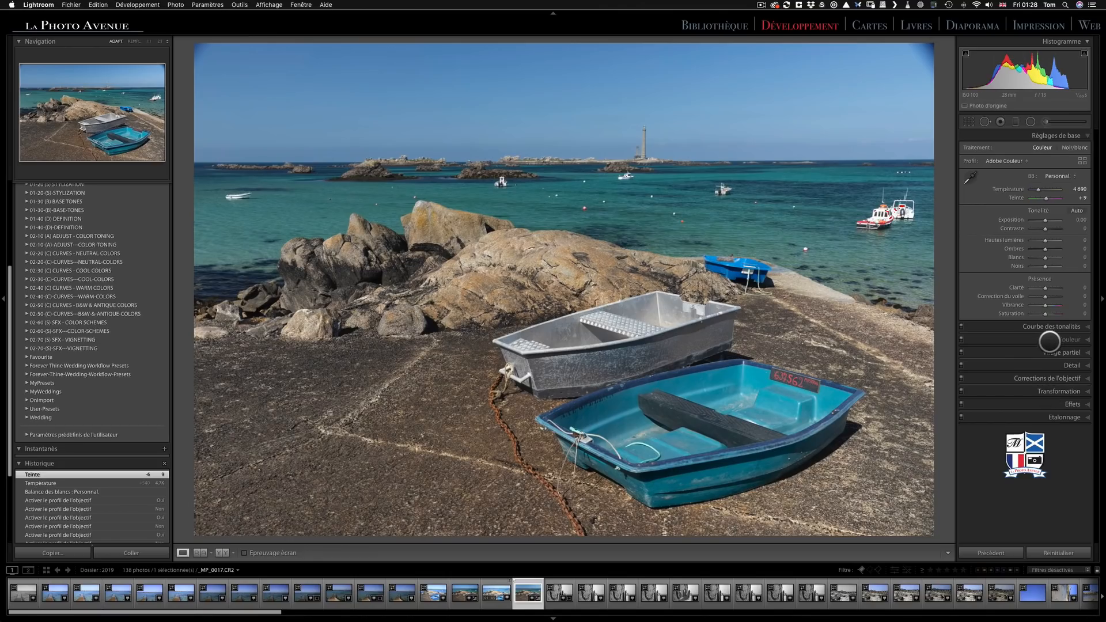
Raise the blue tones to saturation +32 and luminance +14.
{"action": "left_click", "coordinate": [1051, 340]}
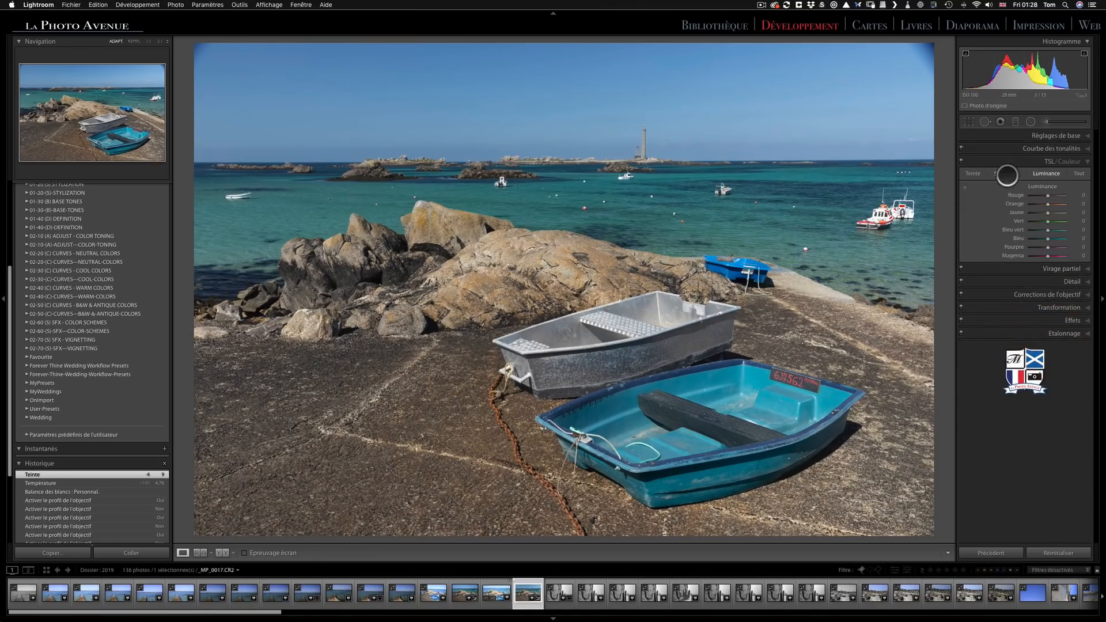
{"action": "left_click", "coordinate": [1006, 174]}
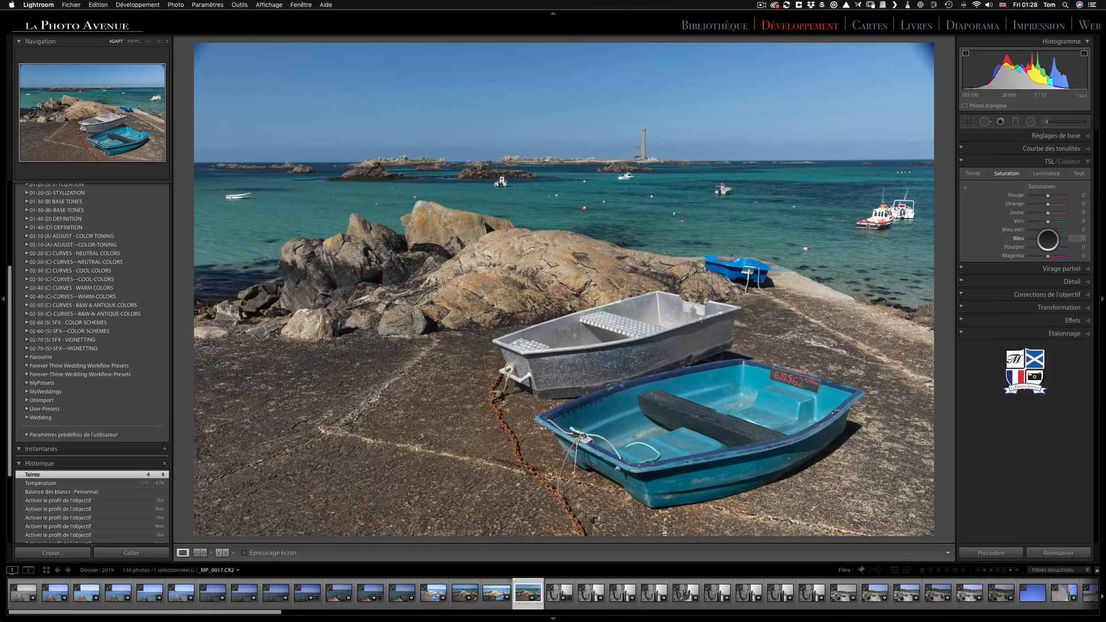
{"action": "left_click_drag", "start_coordinate": [1050, 240], "coordinate": [1053, 239]}
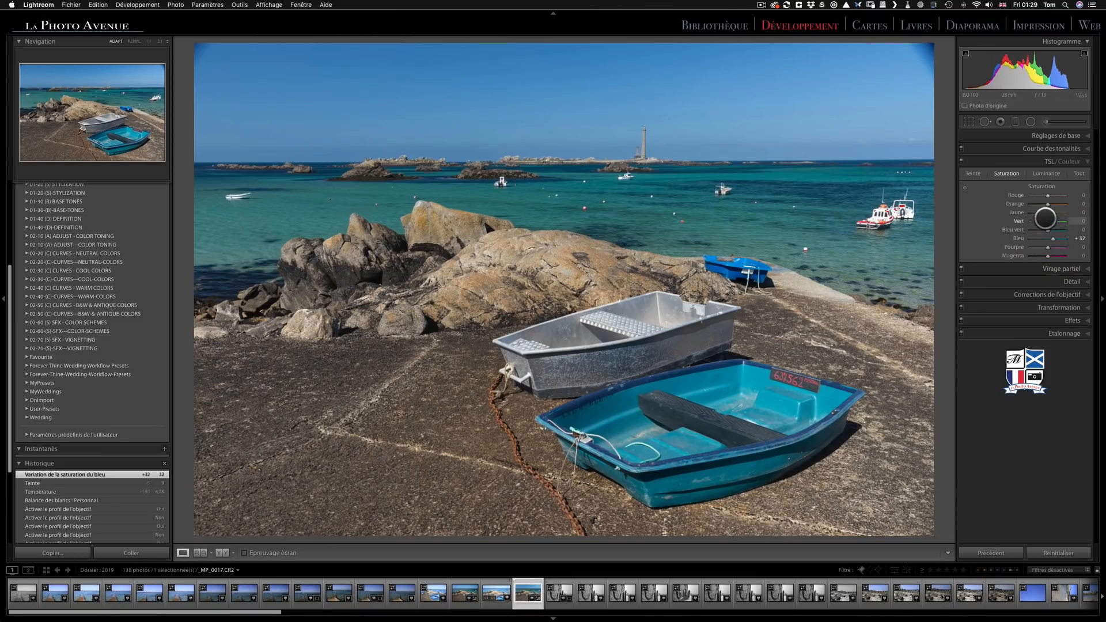
{"action": "left_click", "coordinate": [1045, 174]}
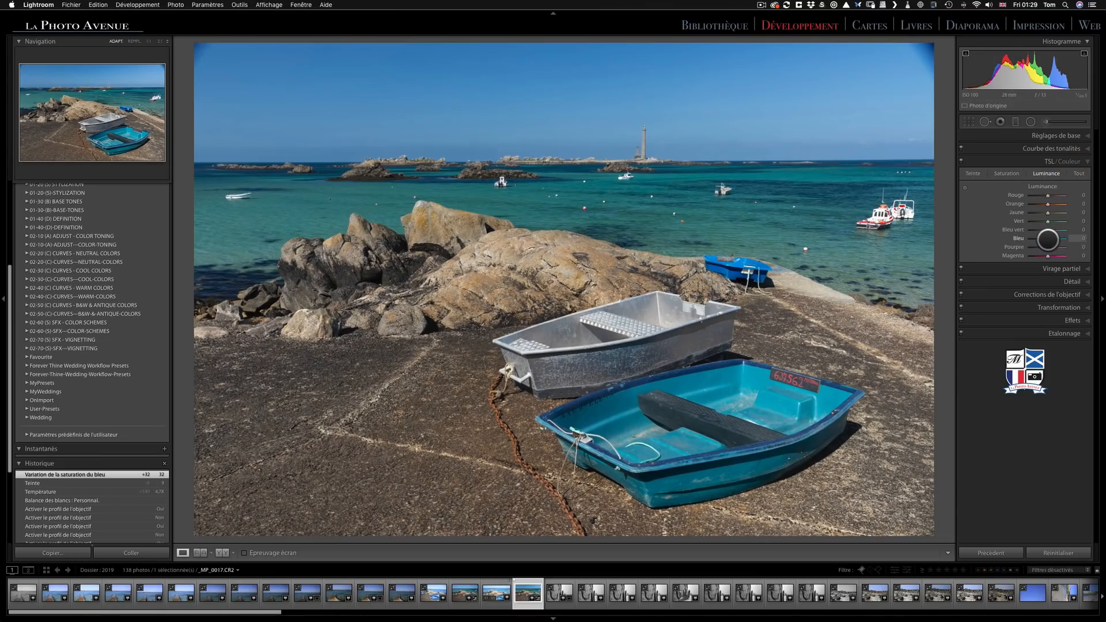
{"action": "left_click_drag", "start_coordinate": [1047, 240], "coordinate": [1049, 239]}
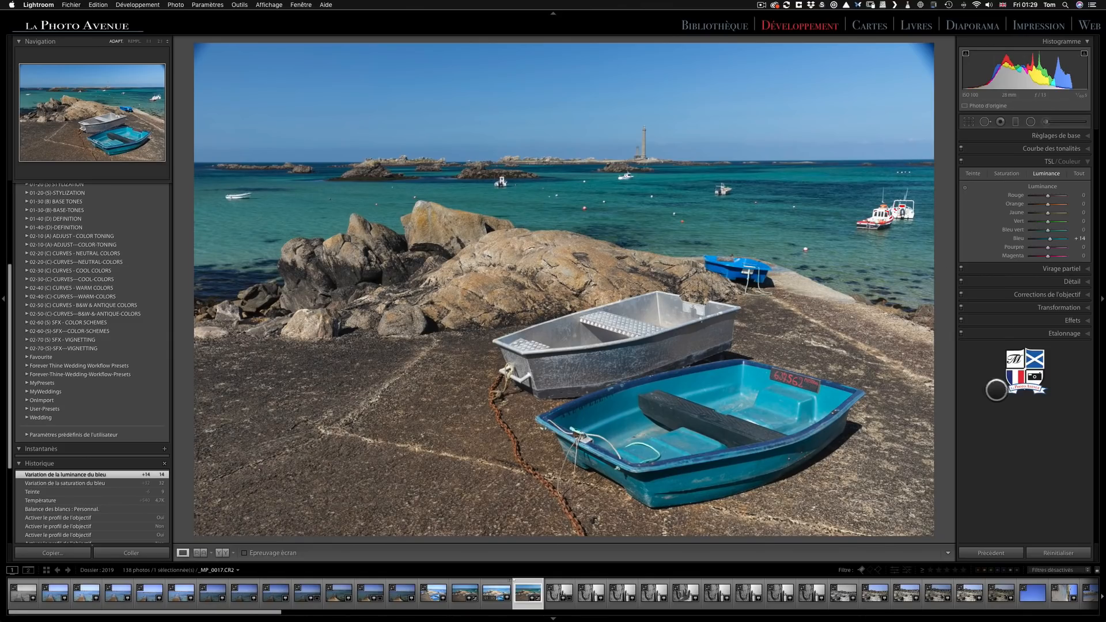
Brighten the light tones by setting highlights to +100 and whites to +39.
{"action": "left_click", "coordinate": [1053, 137]}
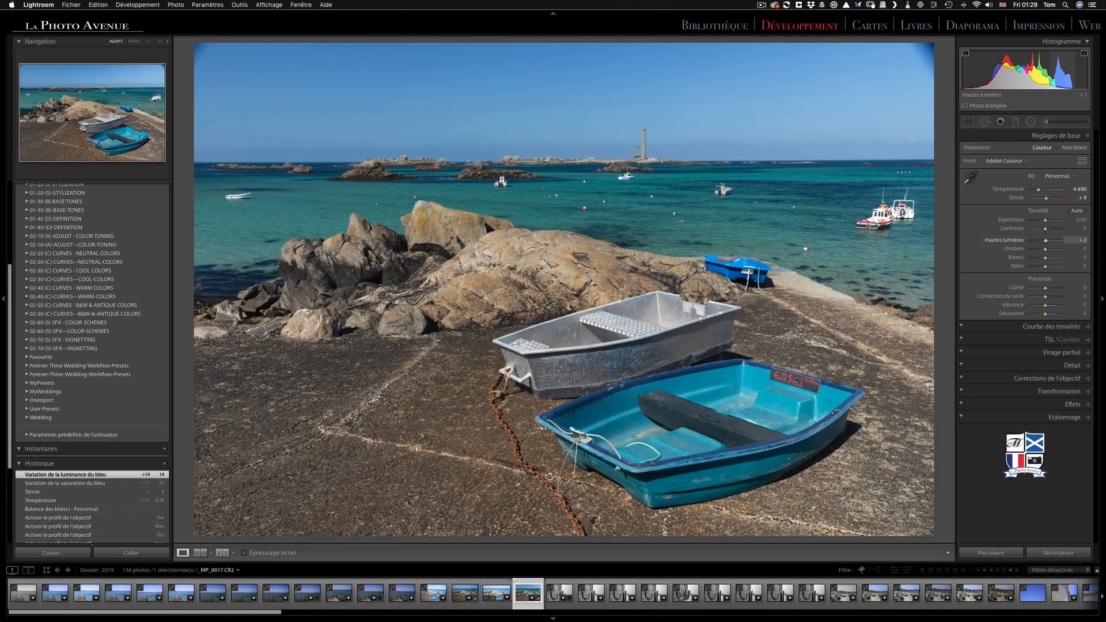
{"action": "left_click_drag", "start_coordinate": [1060, 70], "coordinate": [1099, 81]}
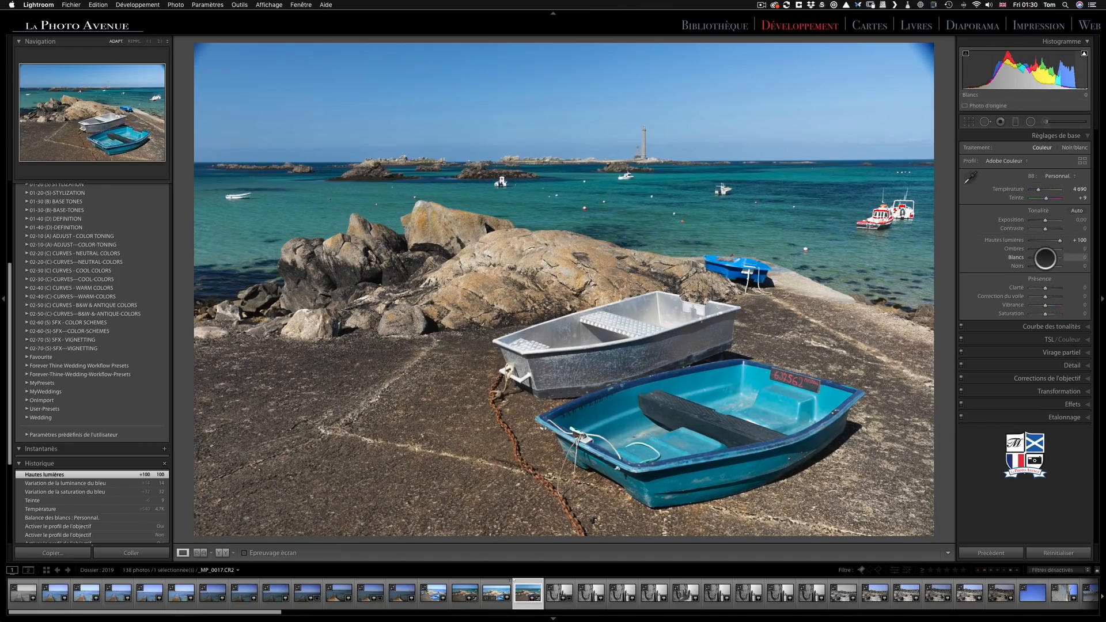
{"action": "left_click_drag", "start_coordinate": [1045, 259], "coordinate": [1051, 259]}
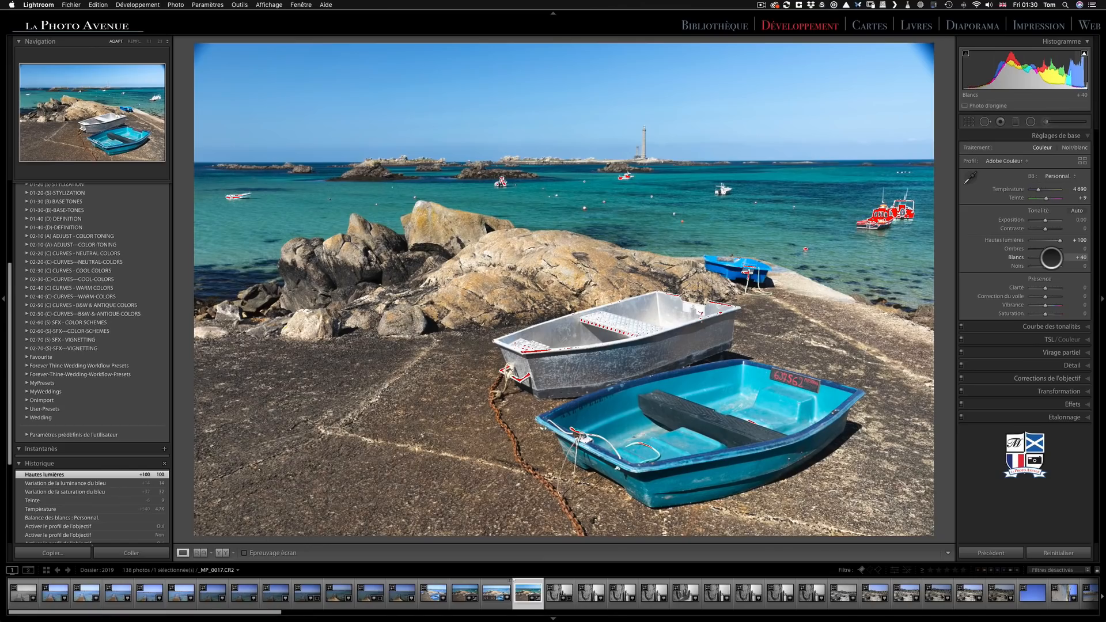
{"action": "left_click_drag", "start_coordinate": [1050, 258], "coordinate": [1050, 258]}
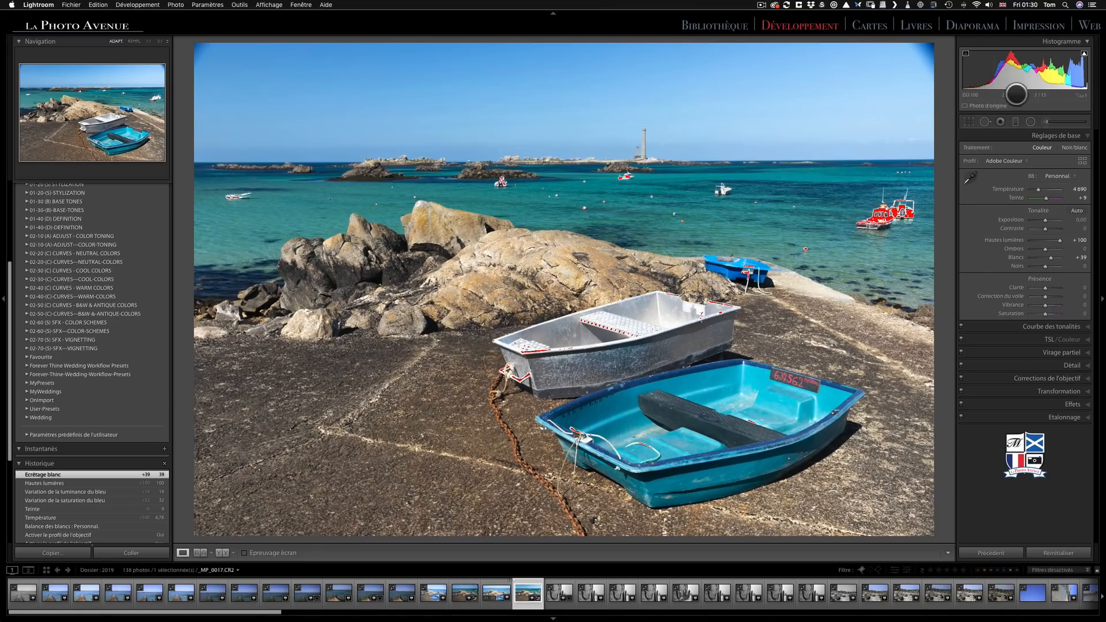
Set up an adjustment brush of size 4.0 with highlights reset to 0 and whites at -2.
{"action": "left_click", "coordinate": [1045, 122]}
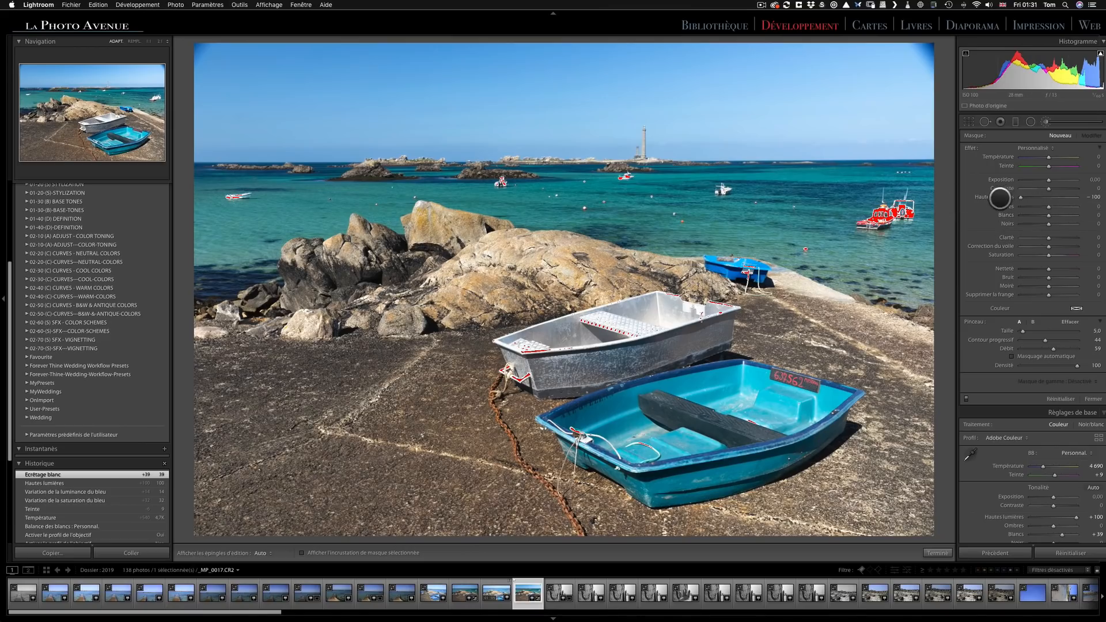
{"action": "double_click", "coordinate": [999, 197]}
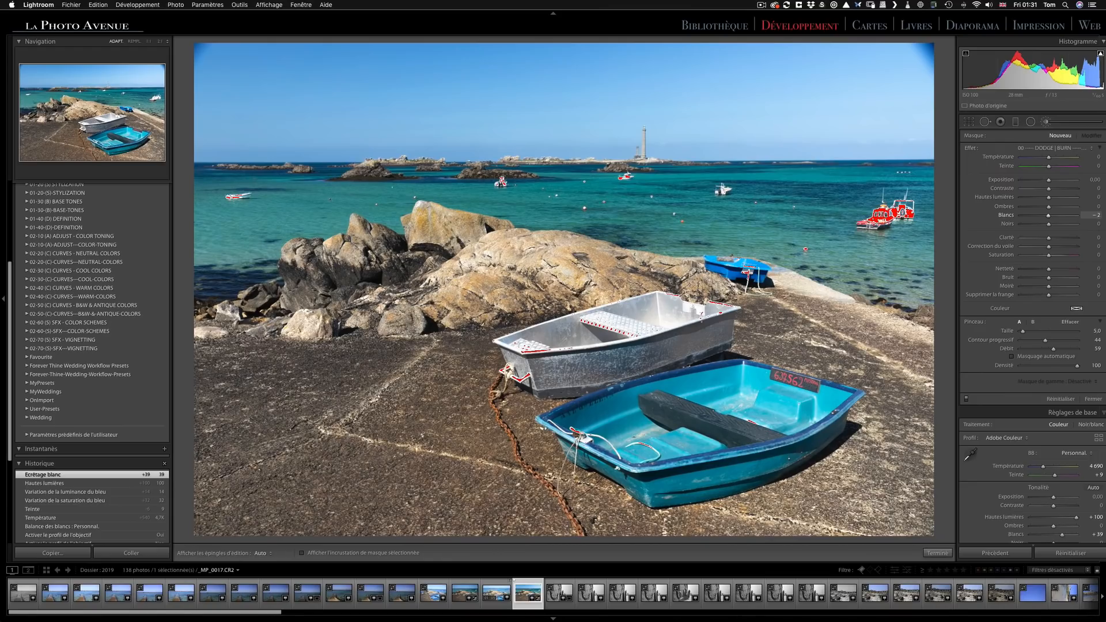
{"action": "scroll", "coordinate": [890, 220], "scroll_direction": "down", "scroll_amount": 1}
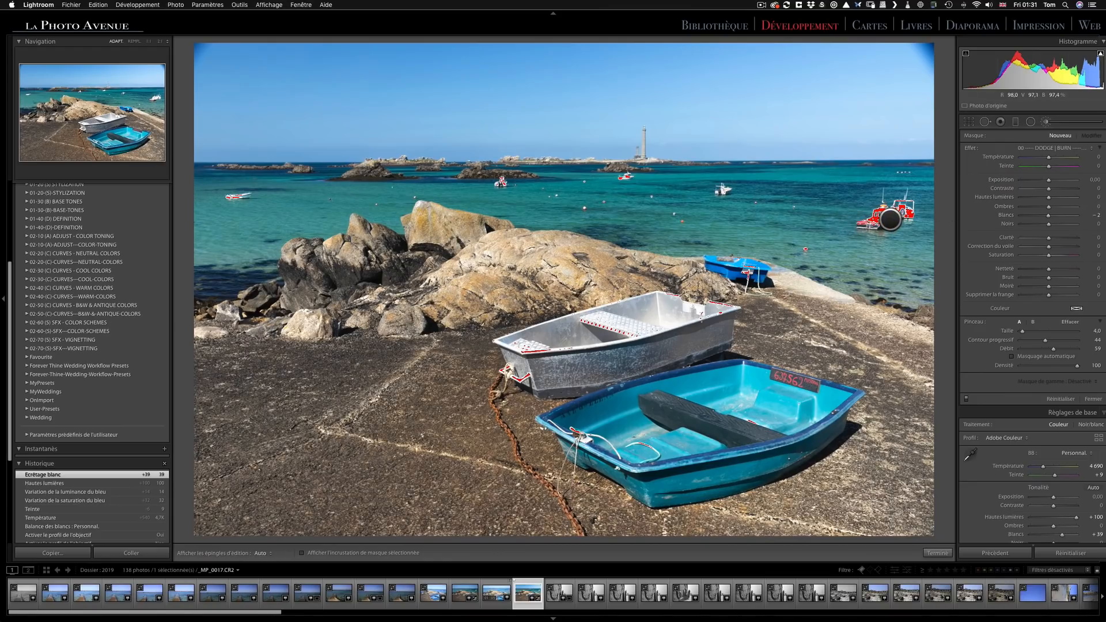
Brush the whites reduction over the clipped highlights on the distant boats and the buoy.
{"action": "key", "text": "h"}
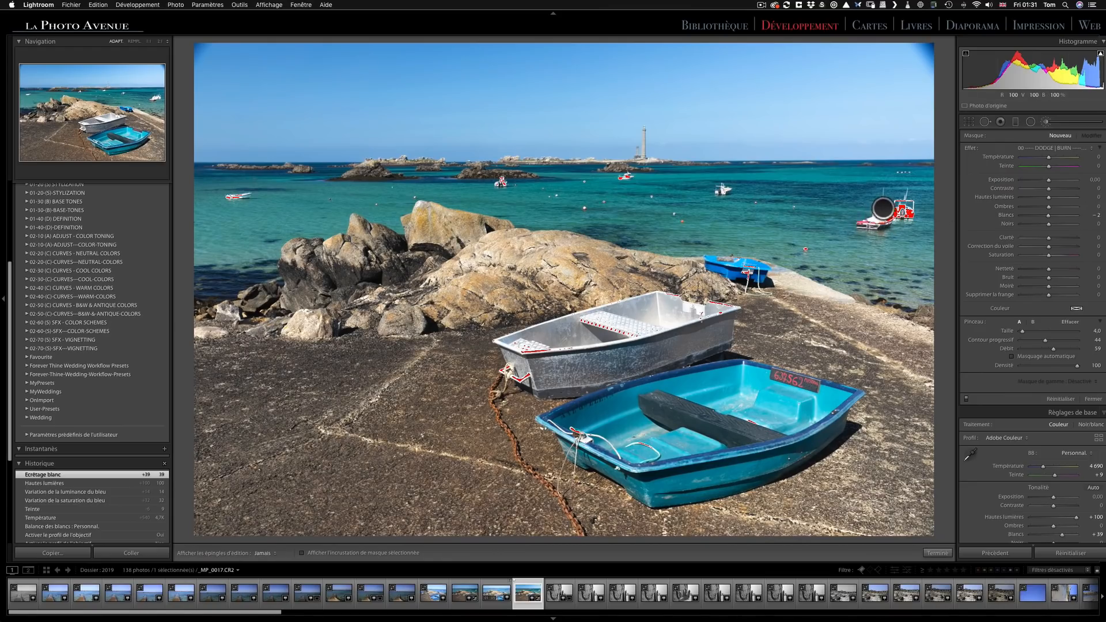
{"action": "mouse_move", "coordinate": [882, 208]}
{"action": "left_mouse_down"}
{"action": "mouse_move", "coordinate": [910, 216]}
{"action": "mouse_move", "coordinate": [907, 204]}
{"action": "mouse_move", "coordinate": [863, 223]}
{"action": "left_mouse_up"}
{"action": "key", "text": "h"}
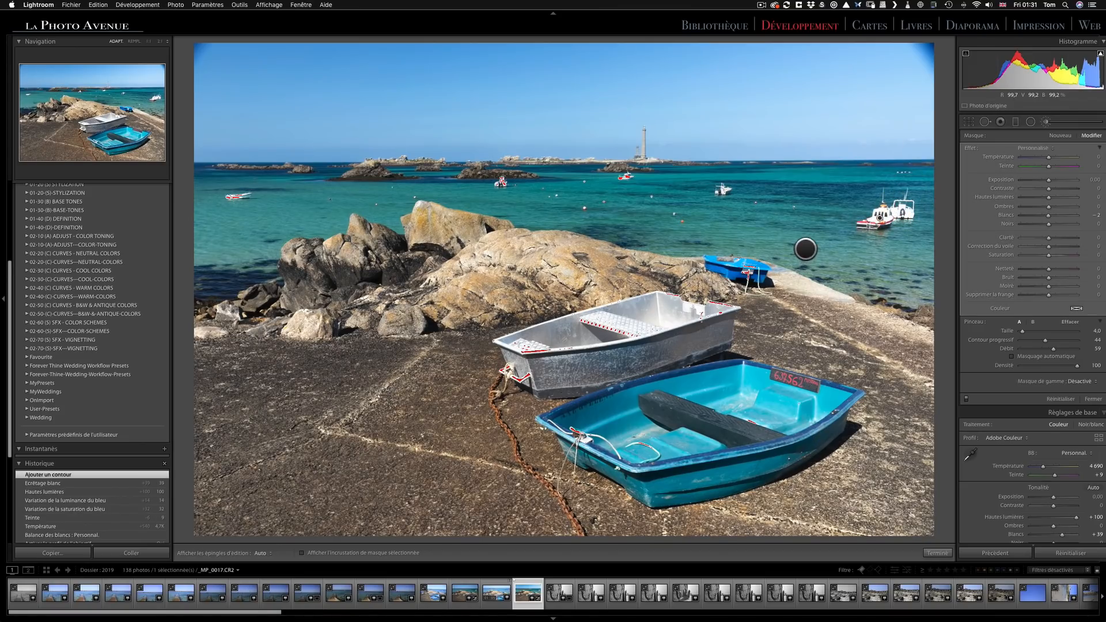
{"action": "left_click", "coordinate": [805, 249]}
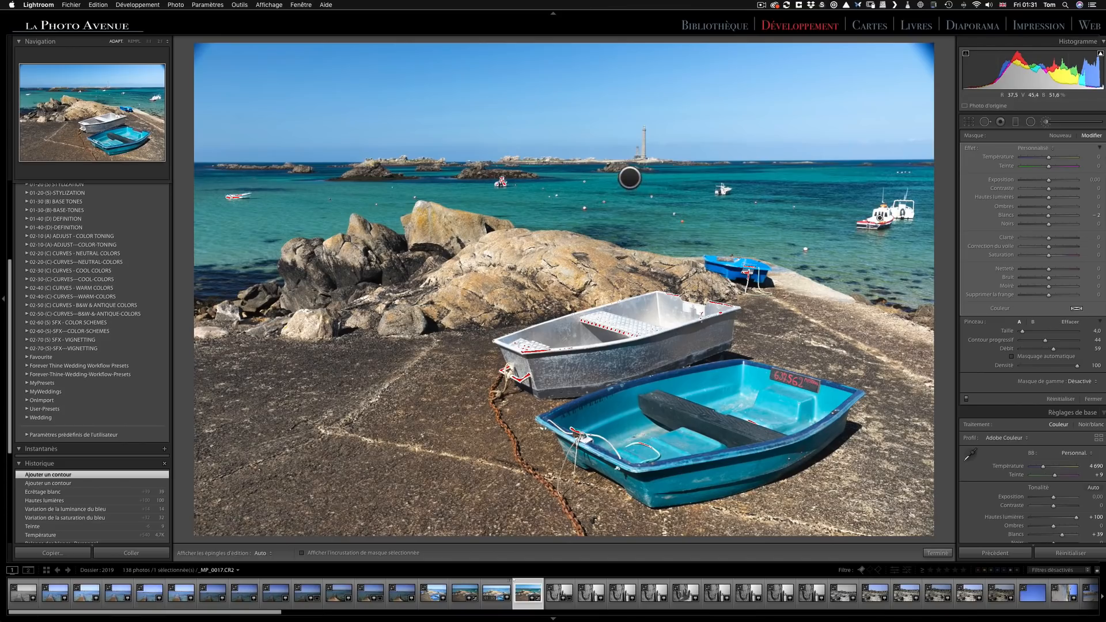
{"action": "left_click_drag", "start_coordinate": [630, 177], "coordinate": [614, 178]}
{"action": "left_click_drag", "start_coordinate": [722, 191], "coordinate": [717, 191]}
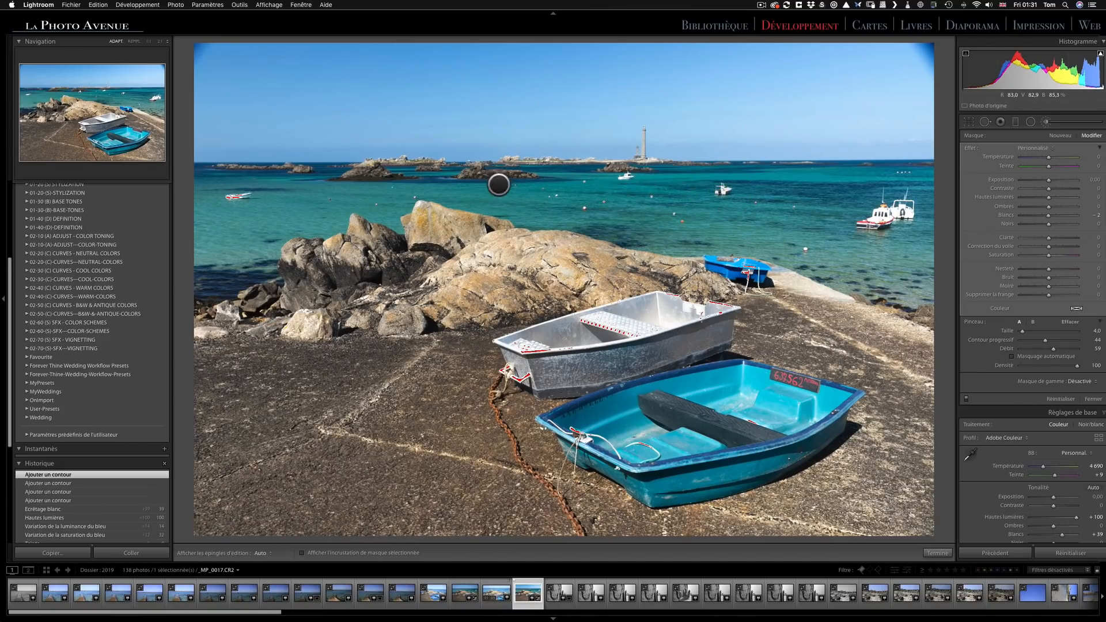
{"action": "mouse_move", "coordinate": [256, 194]}
{"action": "left_mouse_down"}
{"action": "mouse_move", "coordinate": [226, 197]}
{"action": "mouse_move", "coordinate": [238, 193]}
{"action": "left_mouse_up"}
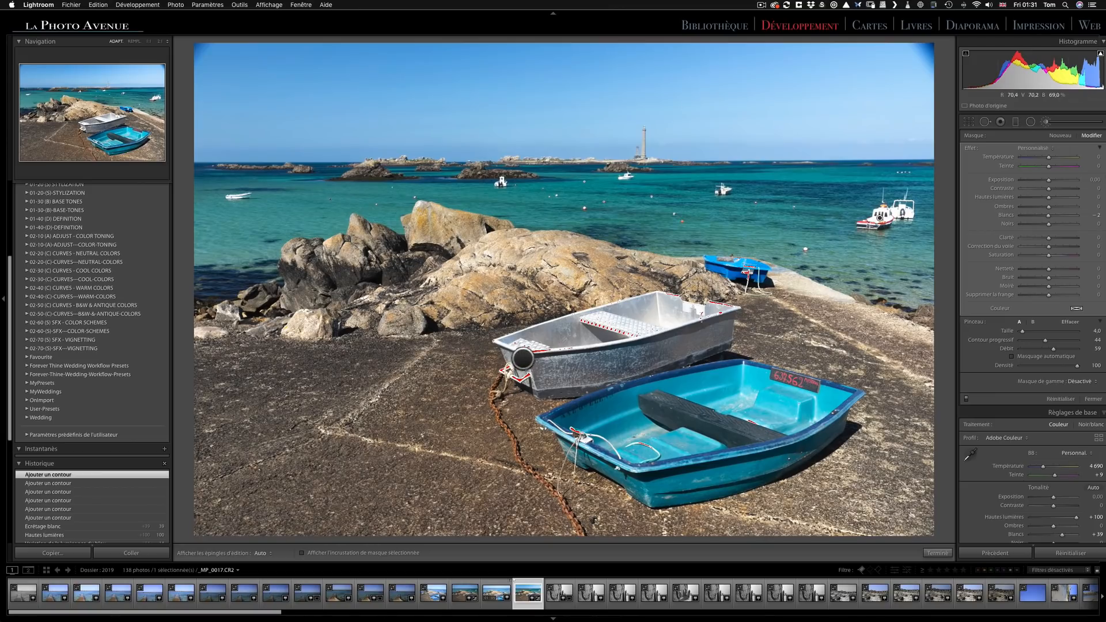
Brush the same adjustment over the clipped highlights on the silver dinghy and the small blue boat behind it.
{"action": "mouse_move", "coordinate": [517, 343]}
{"action": "left_mouse_down"}
{"action": "mouse_move", "coordinate": [577, 350]}
{"action": "mouse_move", "coordinate": [595, 335]}
{"action": "mouse_move", "coordinate": [583, 322]}
{"action": "mouse_move", "coordinate": [633, 337]}
{"action": "mouse_move", "coordinate": [583, 318]}
{"action": "mouse_move", "coordinate": [649, 332]}
{"action": "left_mouse_up"}
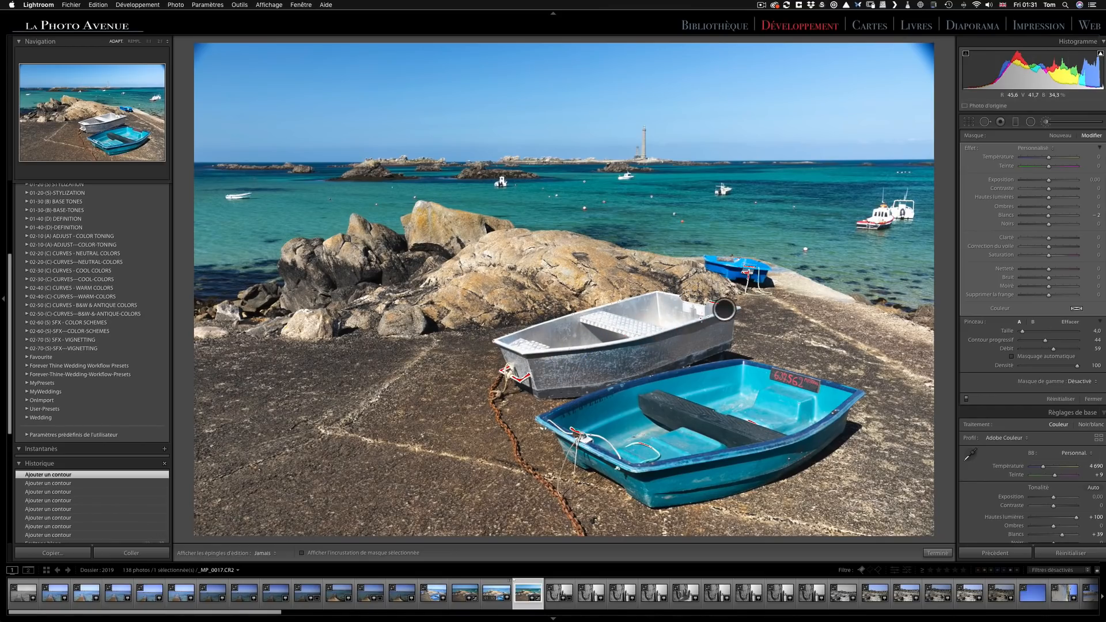
{"action": "left_click_drag", "start_coordinate": [710, 305], "coordinate": [733, 312]}
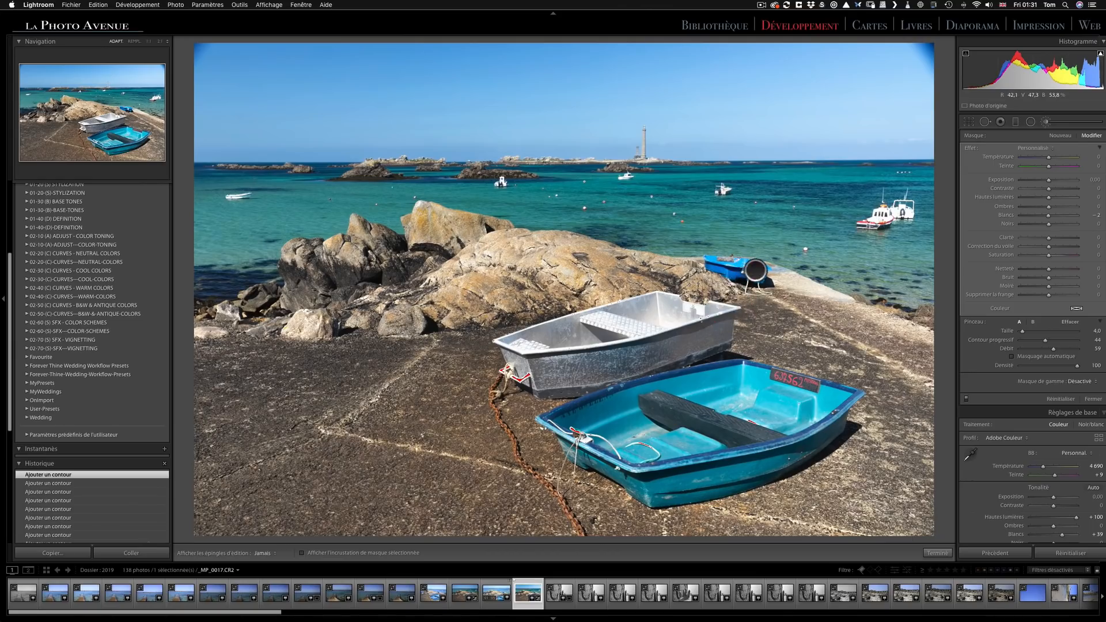
{"action": "left_click_drag", "start_coordinate": [744, 264], "coordinate": [747, 268]}
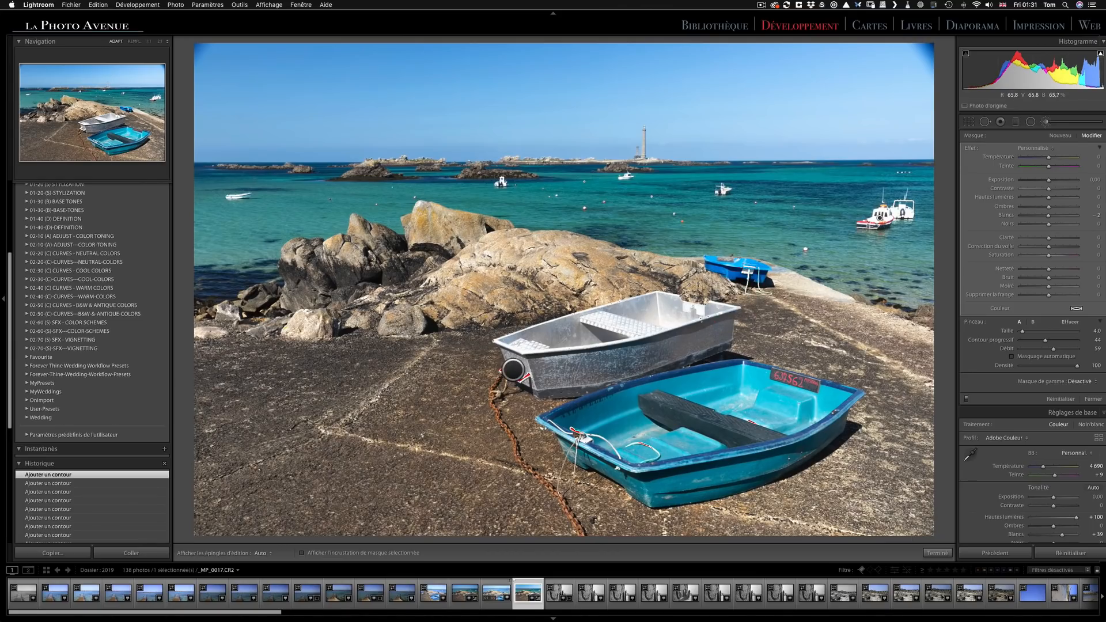
{"action": "left_click_drag", "start_coordinate": [511, 369], "coordinate": [520, 377]}
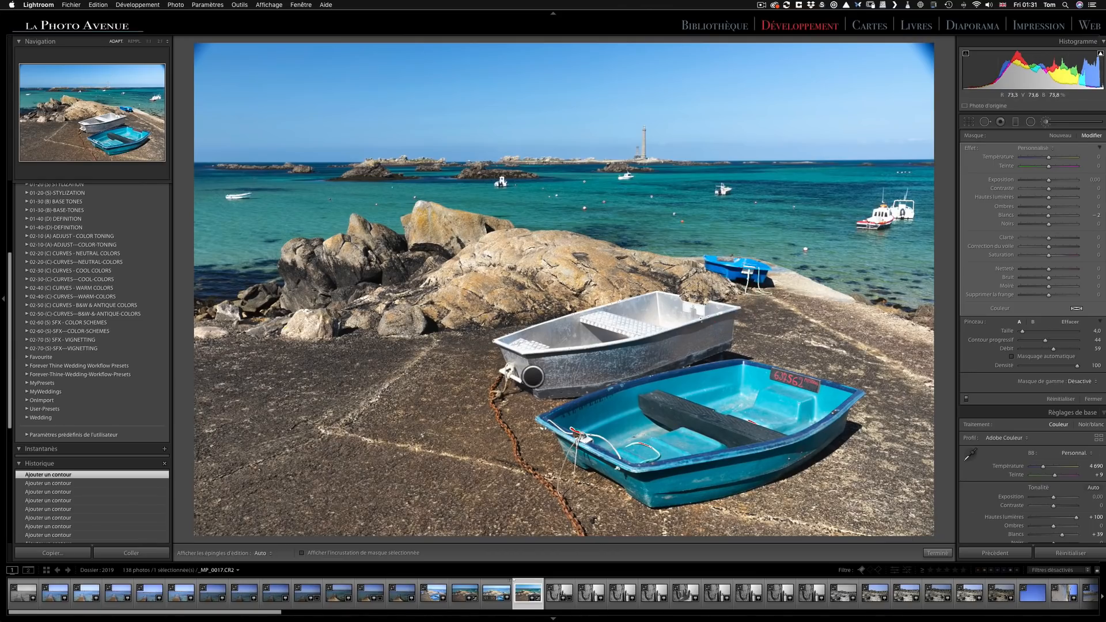
Brush the same whites reduction over the white rope on the turquoise boat and the bright patches in the rocks.
{"action": "left_click", "coordinate": [591, 440]}
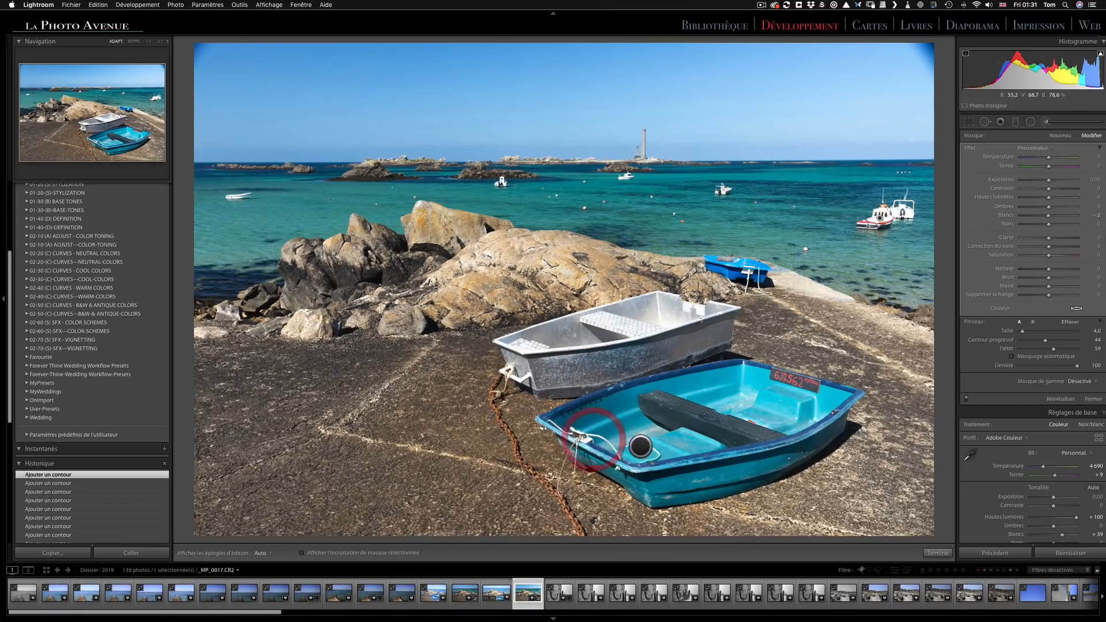
{"action": "left_click_drag", "start_coordinate": [656, 452], "coordinate": [652, 452]}
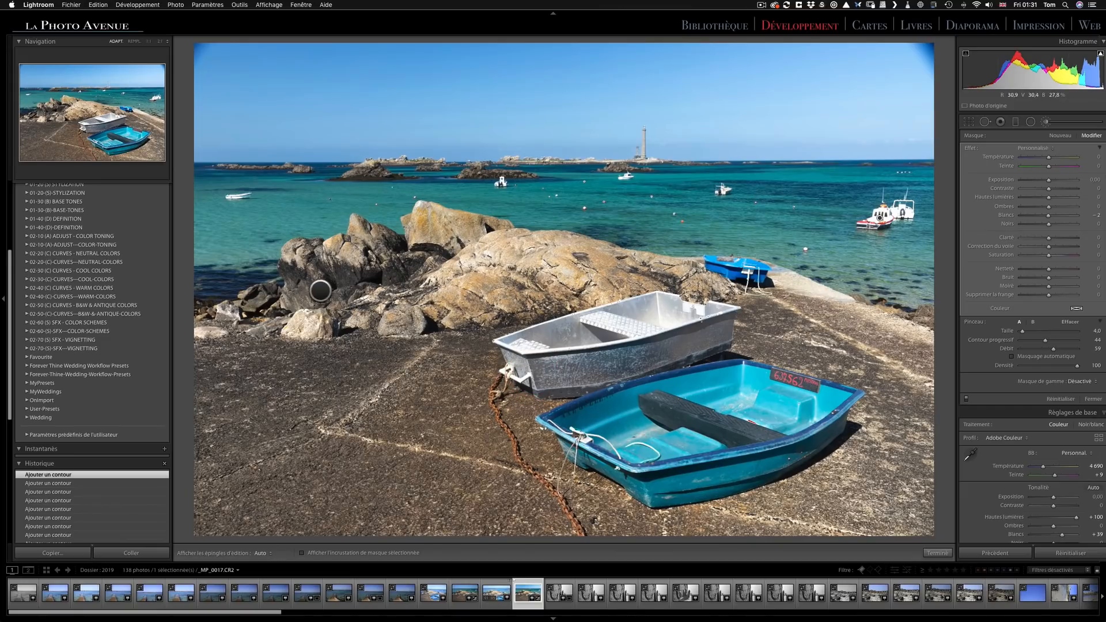
{"action": "left_click_drag", "start_coordinate": [368, 296], "coordinate": [347, 304]}
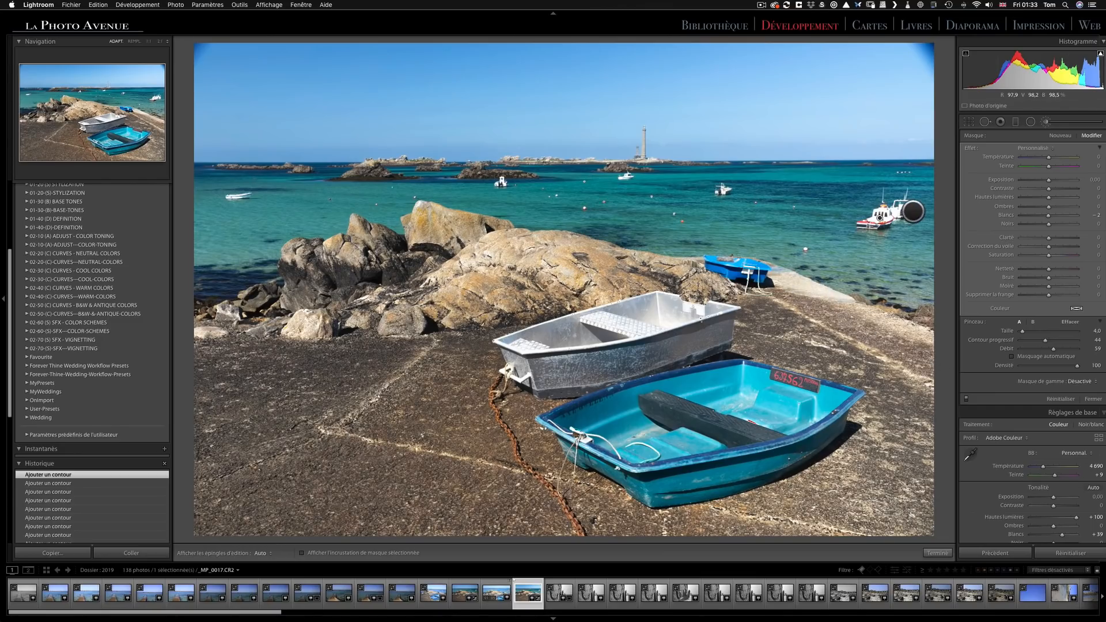
Start a new brush adjustment with highlights at -100 and flow 100, and paint it over the pale concrete beside the blue boats.
{"action": "left_click", "coordinate": [1060, 136]}
{"action": "left_click", "coordinate": [1003, 216]}
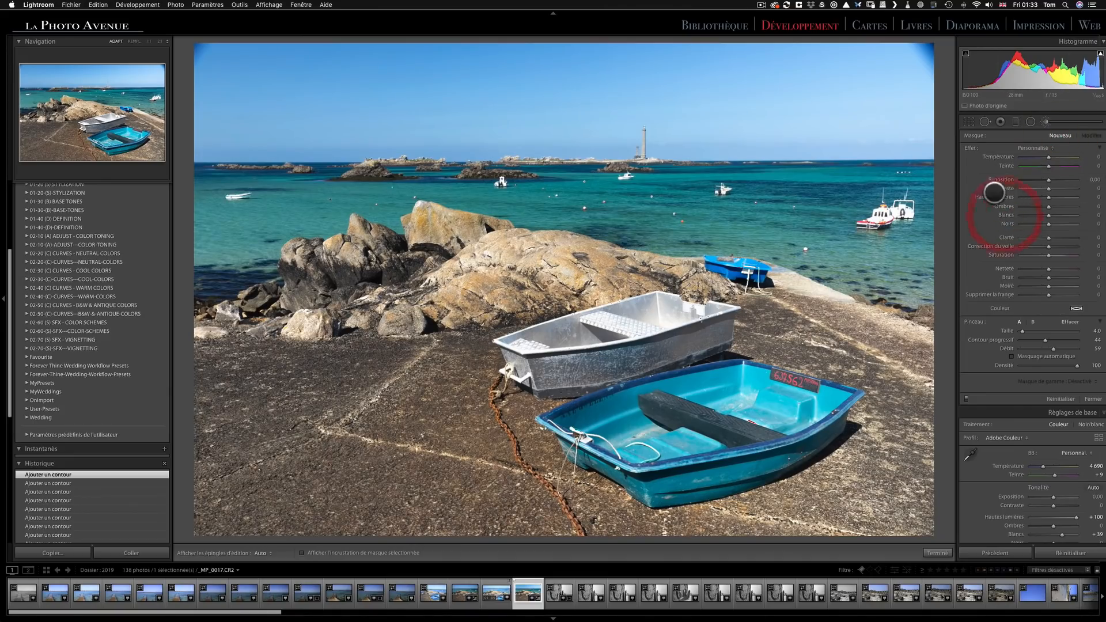
{"action": "left_click_drag", "start_coordinate": [1044, 197], "coordinate": [1011, 197]}
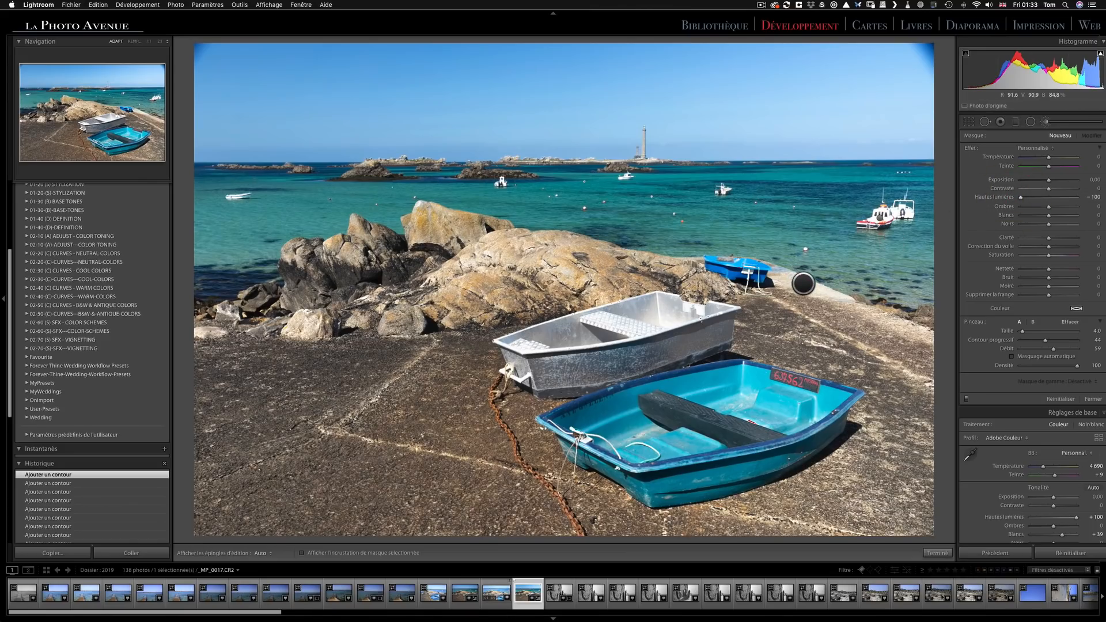
{"action": "left_click_drag", "start_coordinate": [1052, 349], "coordinate": [1083, 348]}
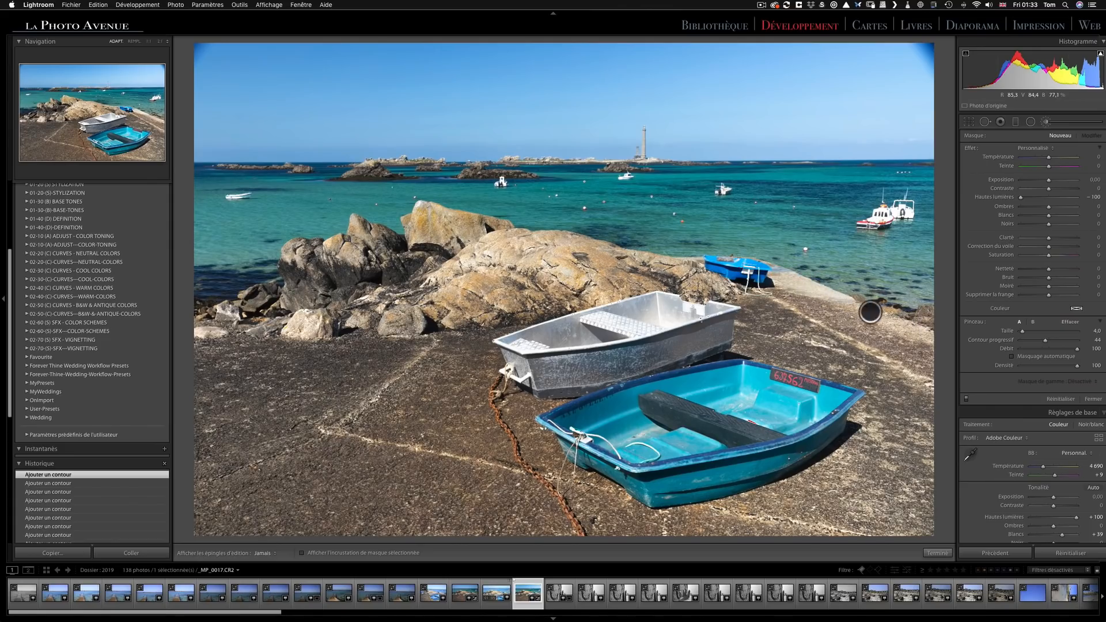
{"action": "left_click_drag", "start_coordinate": [913, 328], "coordinate": [784, 304]}
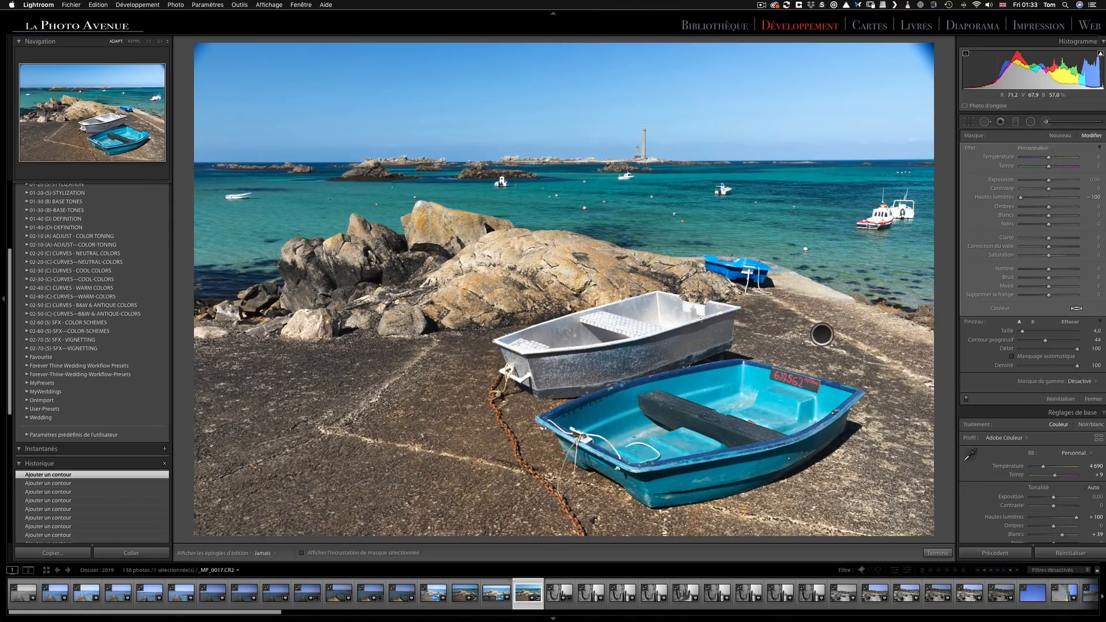
{"action": "mouse_move", "coordinate": [914, 378]}
{"action": "left_mouse_down"}
{"action": "mouse_move", "coordinate": [808, 344]}
{"action": "mouse_move", "coordinate": [849, 353]}
{"action": "left_mouse_up"}
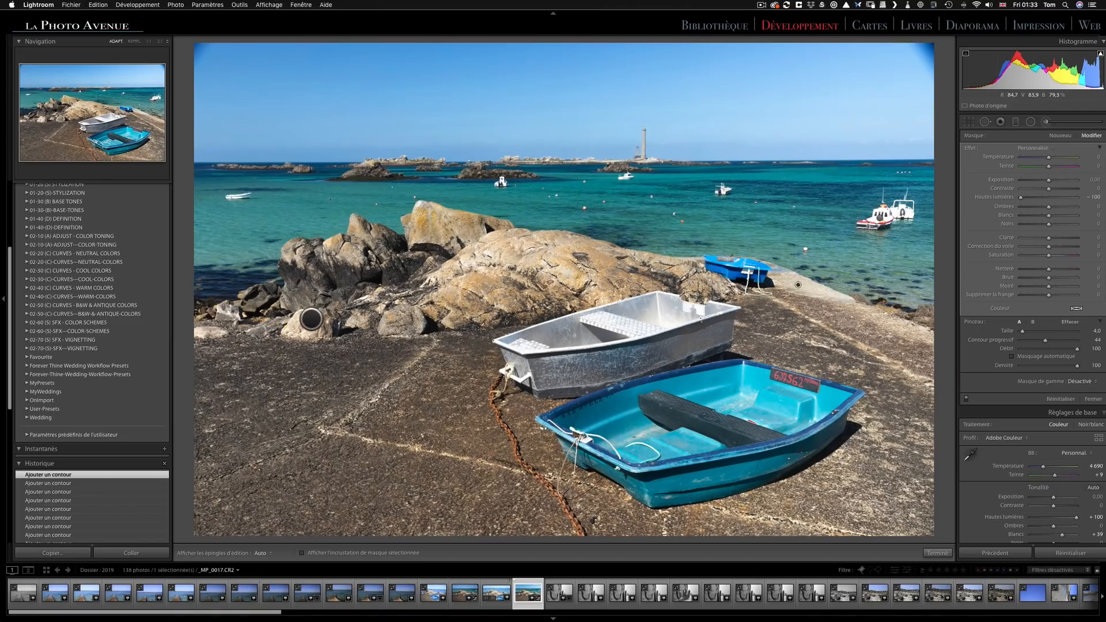
Brush the same highlights reduction over the pale stones at the foot of the rocks.
{"action": "key", "text": "h"}
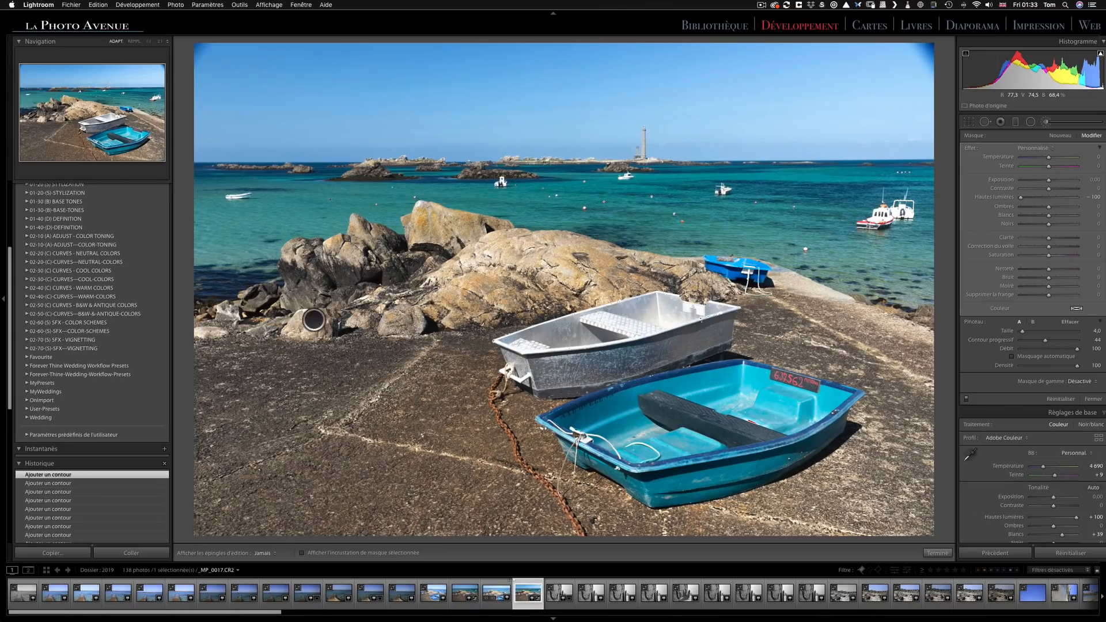
{"action": "left_click_drag", "start_coordinate": [328, 317], "coordinate": [381, 317]}
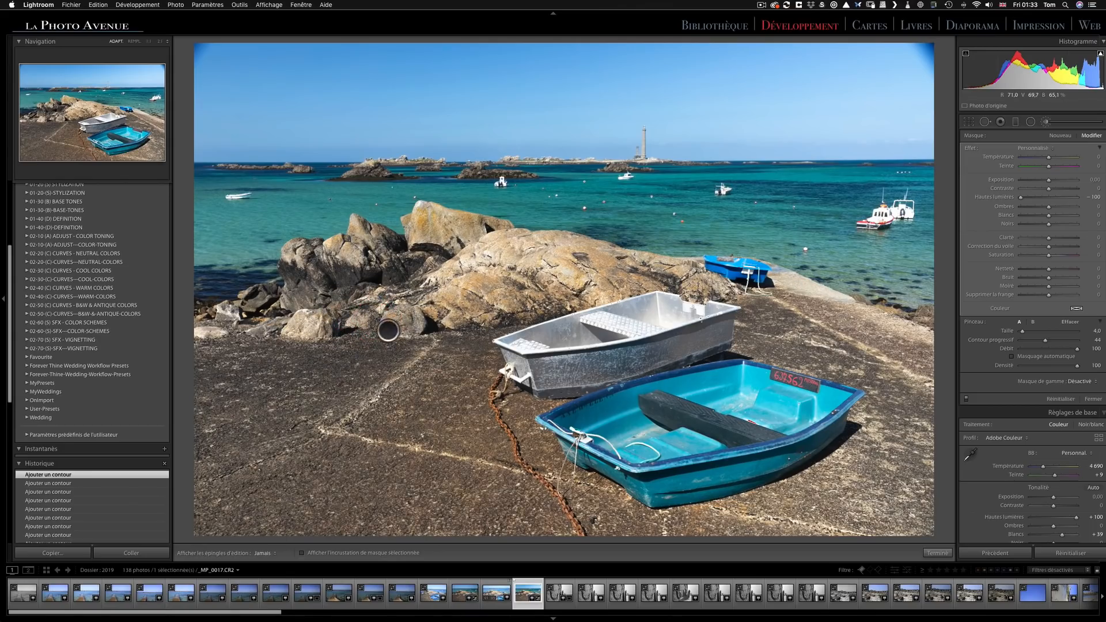
{"action": "left_click_drag", "start_coordinate": [429, 337], "coordinate": [426, 335]}
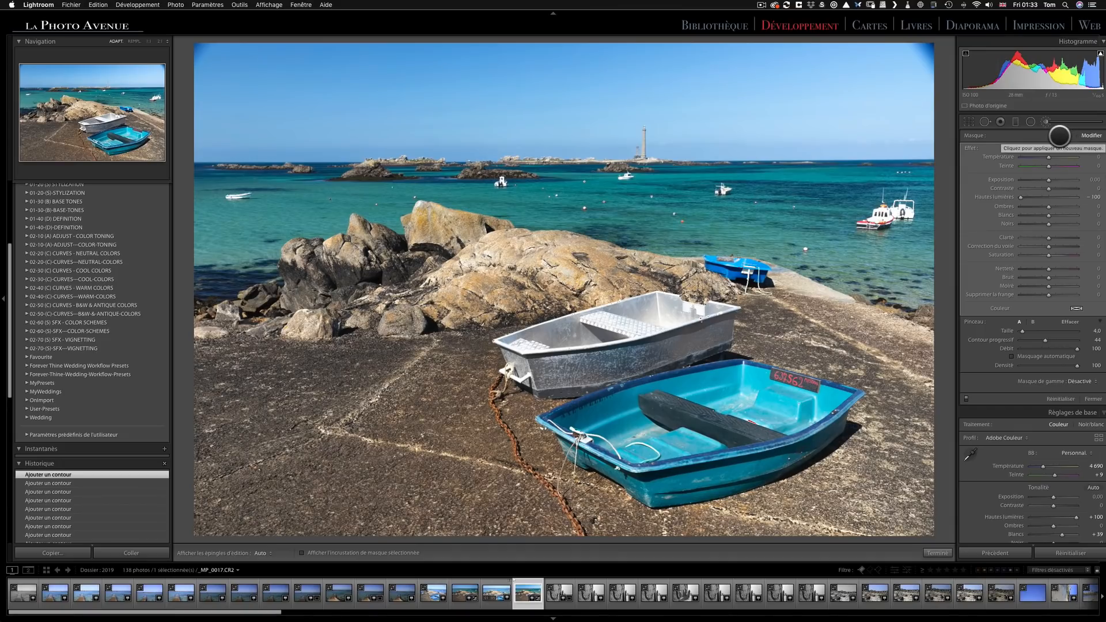
Start another brush adjustment with exposure -0.30, highlights -100 and flow 44, and paint it over the small stones at the photo's left edge.
{"action": "left_click", "coordinate": [1059, 136]}
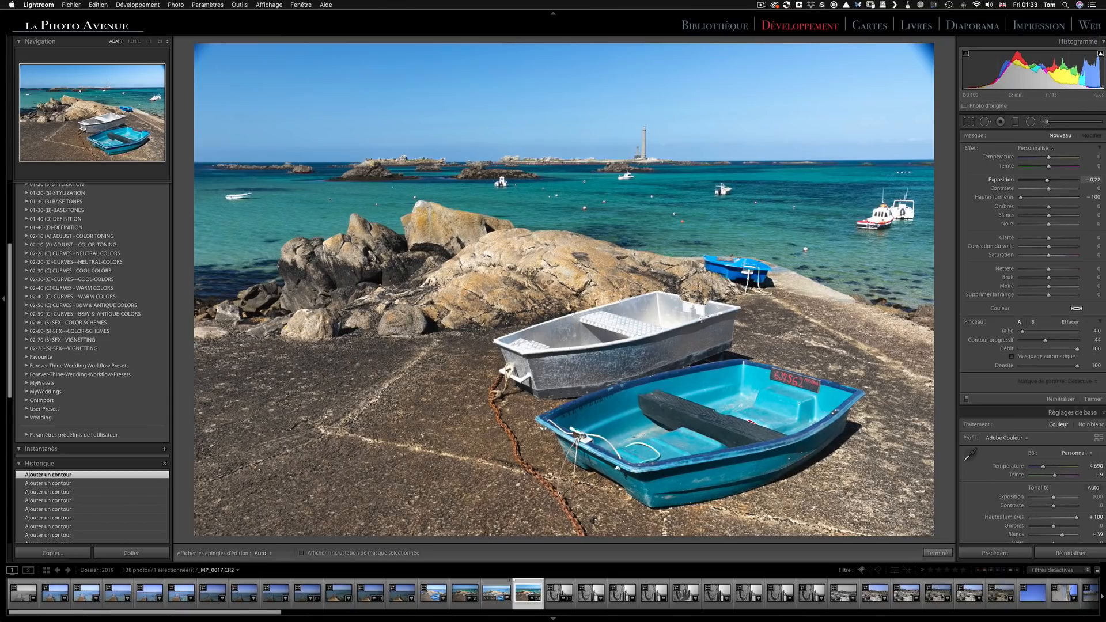
{"action": "left_click_drag", "start_coordinate": [1092, 179], "coordinate": [1090, 180]}
{"action": "left_click_drag", "start_coordinate": [1057, 349], "coordinate": [1044, 349]}
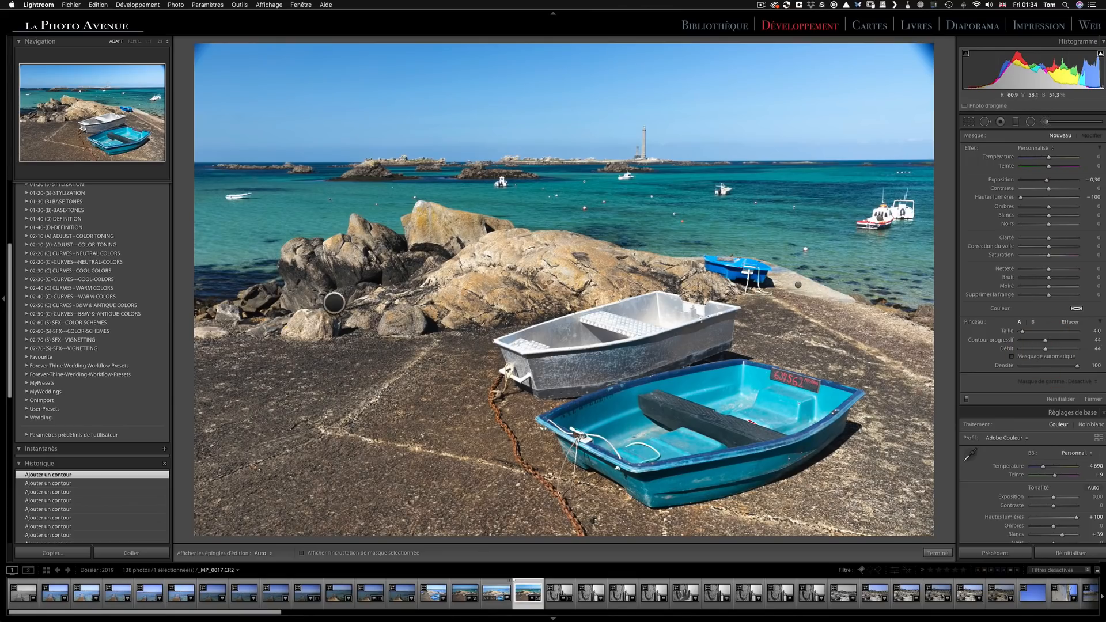
{"action": "key", "text": "h"}
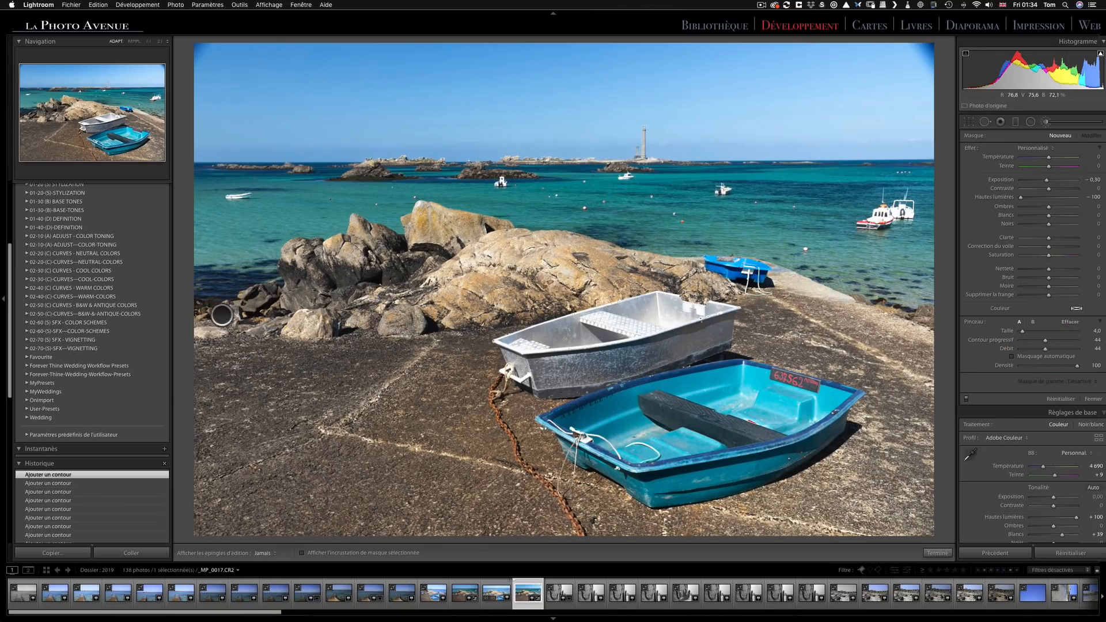
{"action": "mouse_move", "coordinate": [222, 315]}
{"action": "left_mouse_down"}
{"action": "mouse_move", "coordinate": [248, 314]}
{"action": "mouse_move", "coordinate": [227, 310]}
{"action": "mouse_move", "coordinate": [217, 330]}
{"action": "left_mouse_up"}
{"action": "key", "text": "h"}
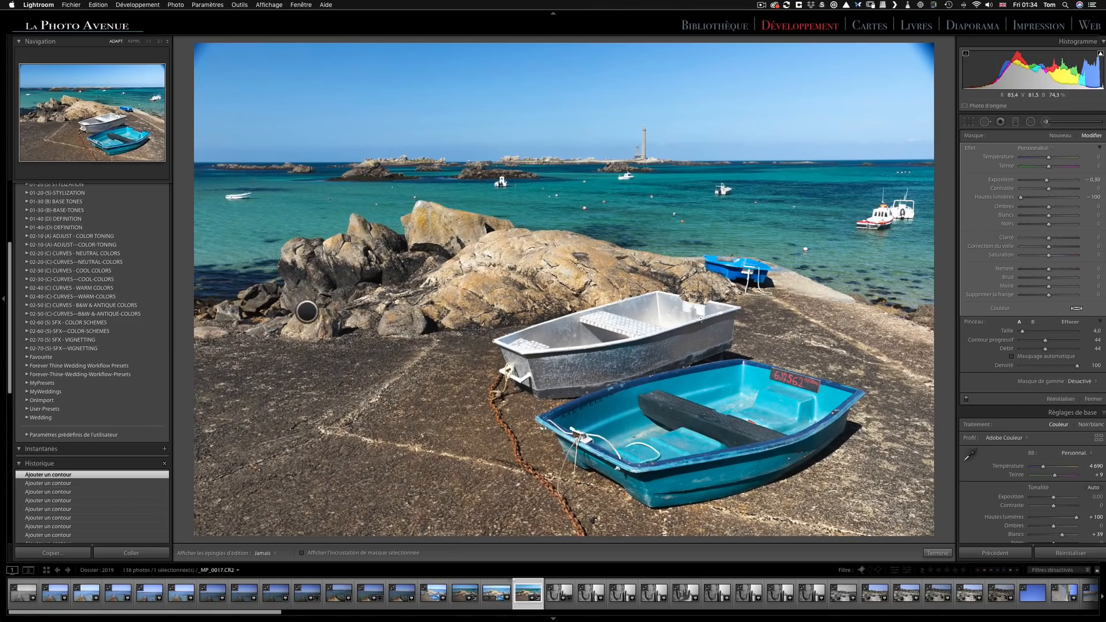
Toggle the adjustment pins to examine the brushed stones and the concrete around the boats.
{"action": "key", "text": "h"}
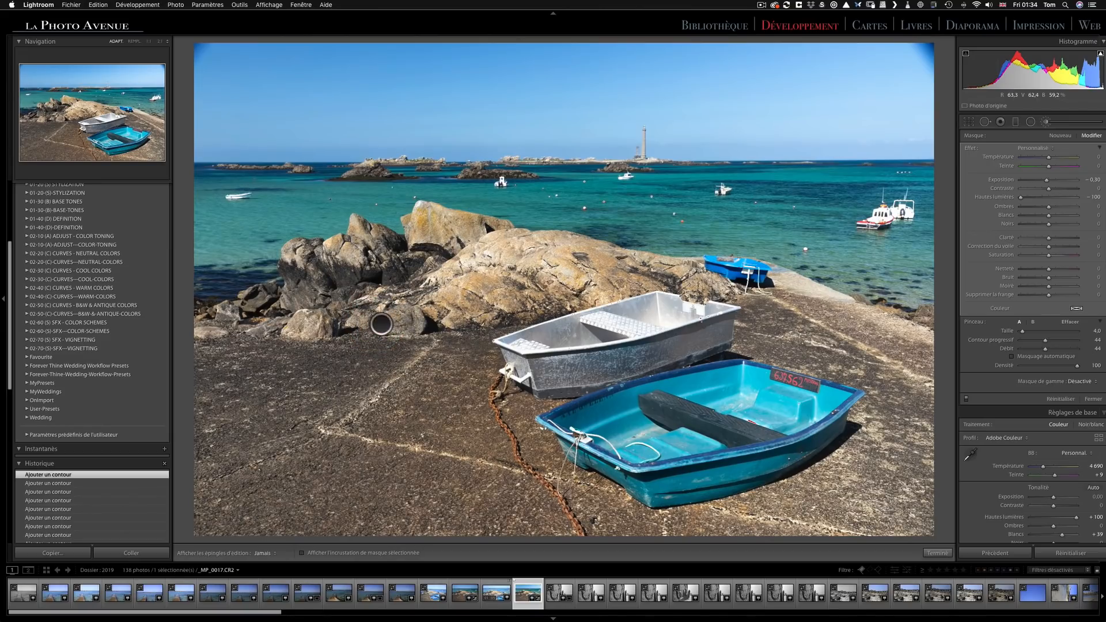
{"action": "key", "text": "h"}
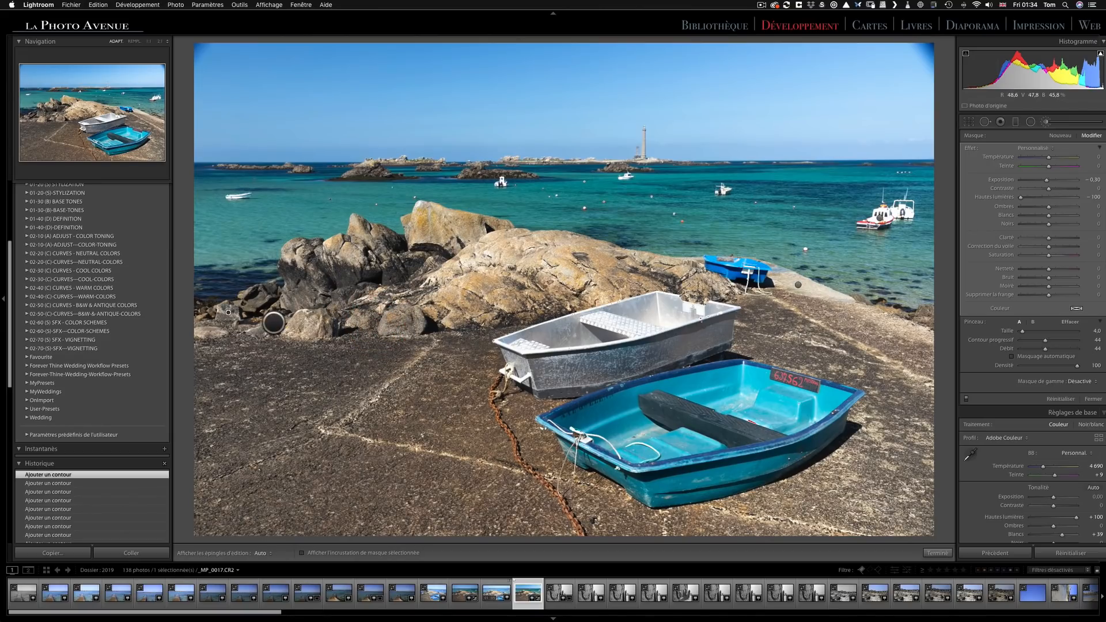
{"action": "key", "text": "h"}
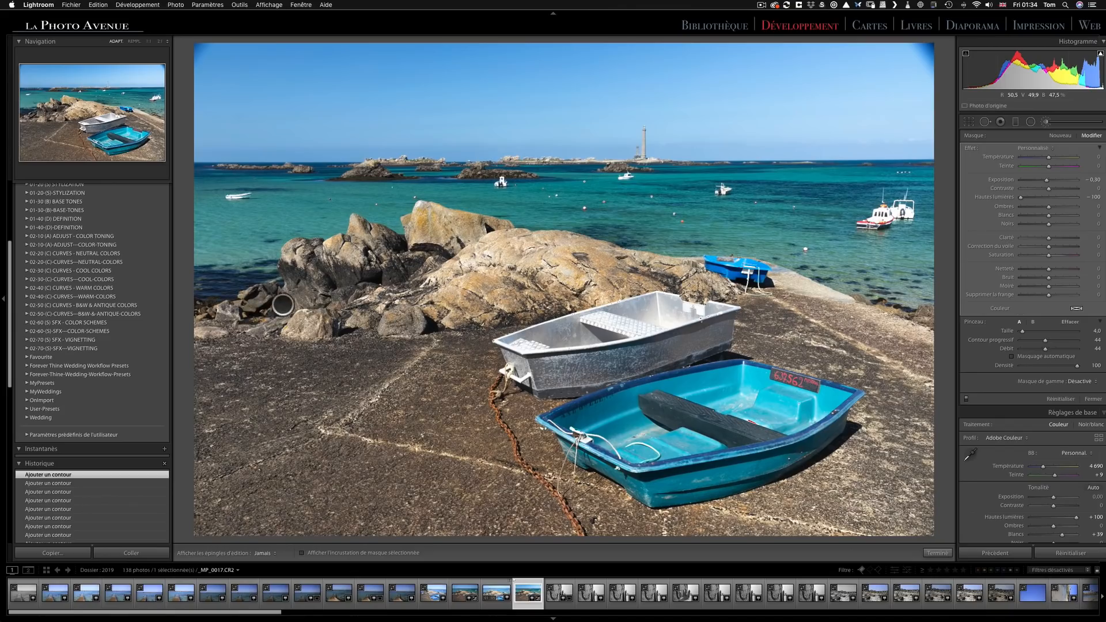
{"action": "key", "text": "h"}
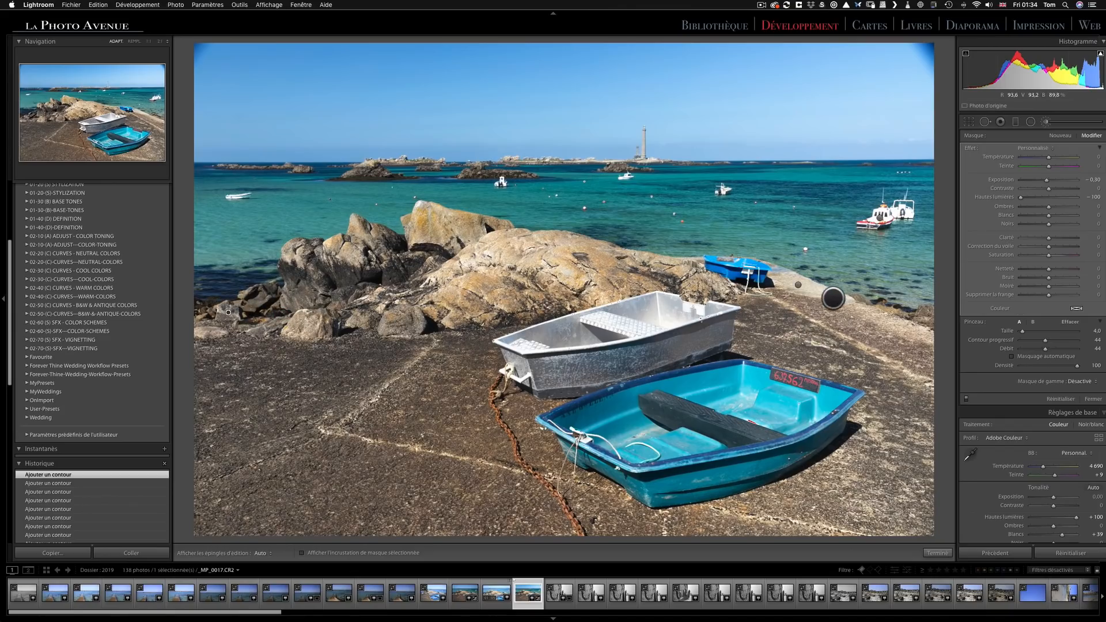
{"action": "key", "text": "h"}
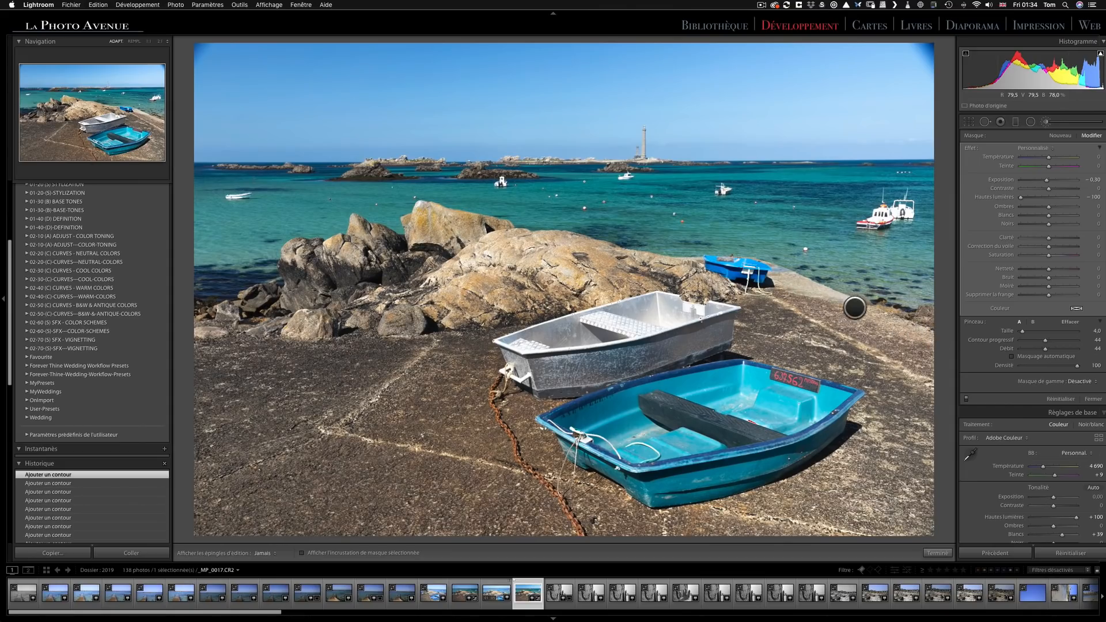
{"action": "key", "text": "h"}
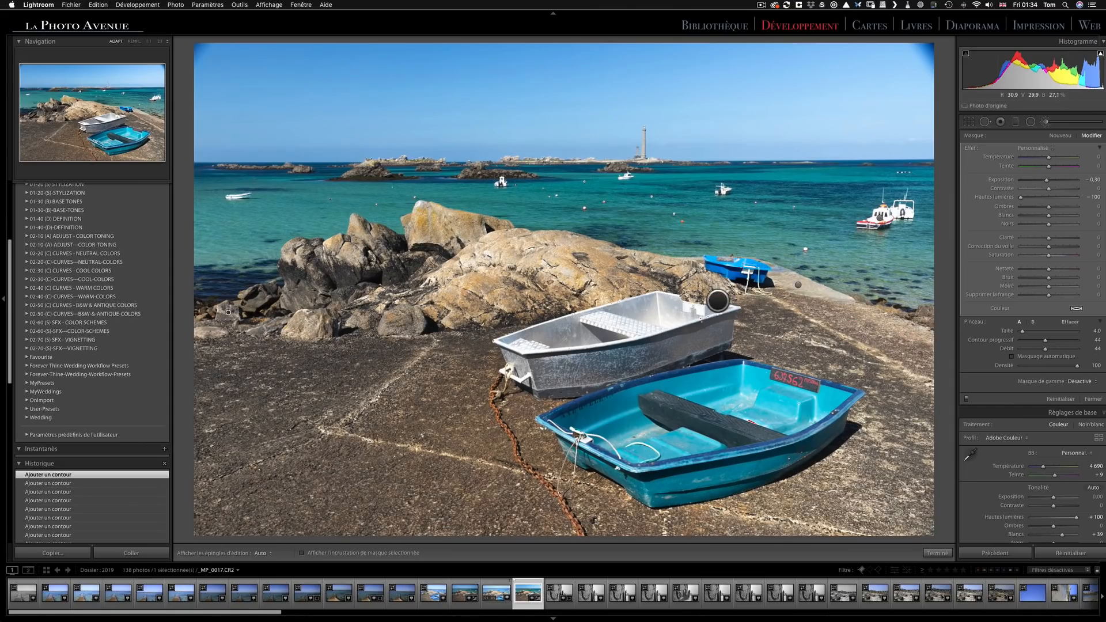
{"action": "key", "text": "h"}
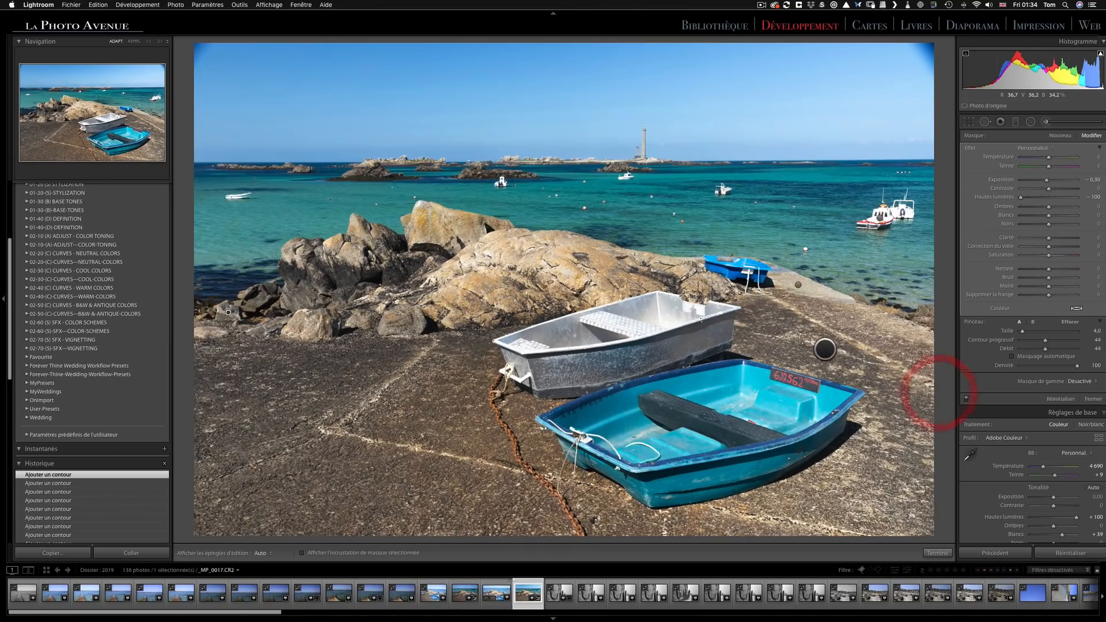
{"action": "key", "text": "h"}
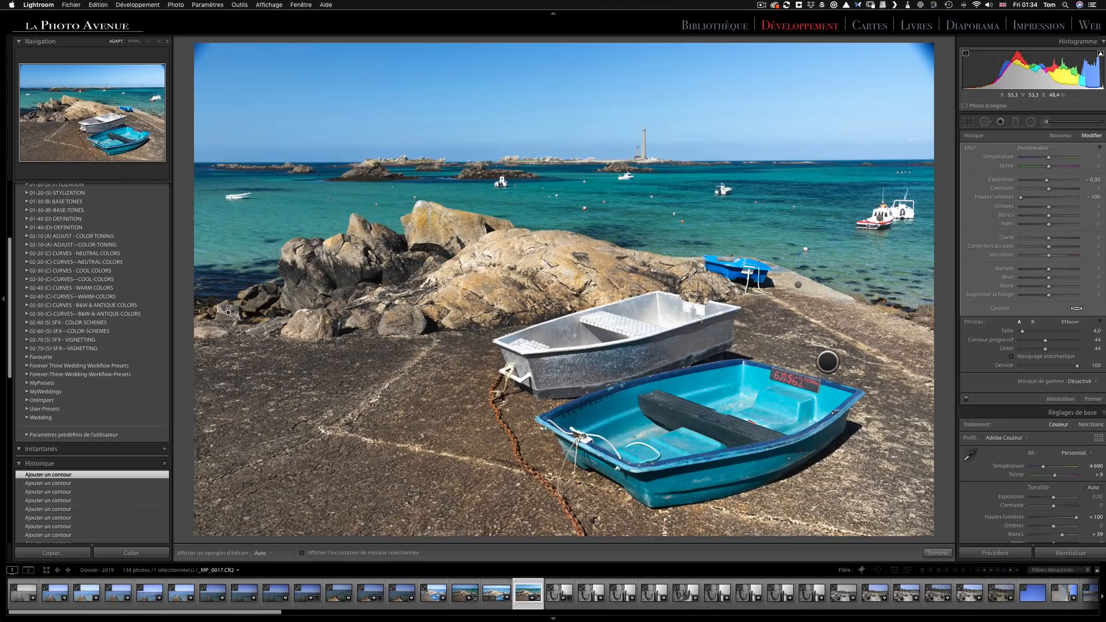
Set the eraser brush's flow to 100 and erase the adjustment from the concrete just behind the turquoise boat.
{"action": "key", "text": "alt"}
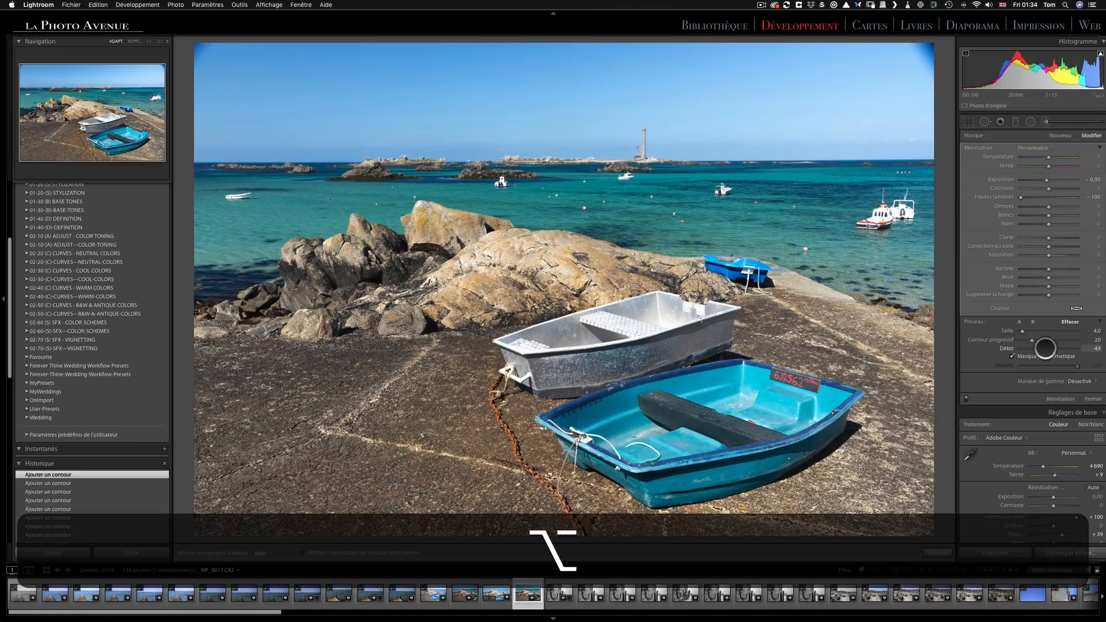
{"action": "left_click_drag", "start_coordinate": [1045, 348], "coordinate": [1083, 348]}
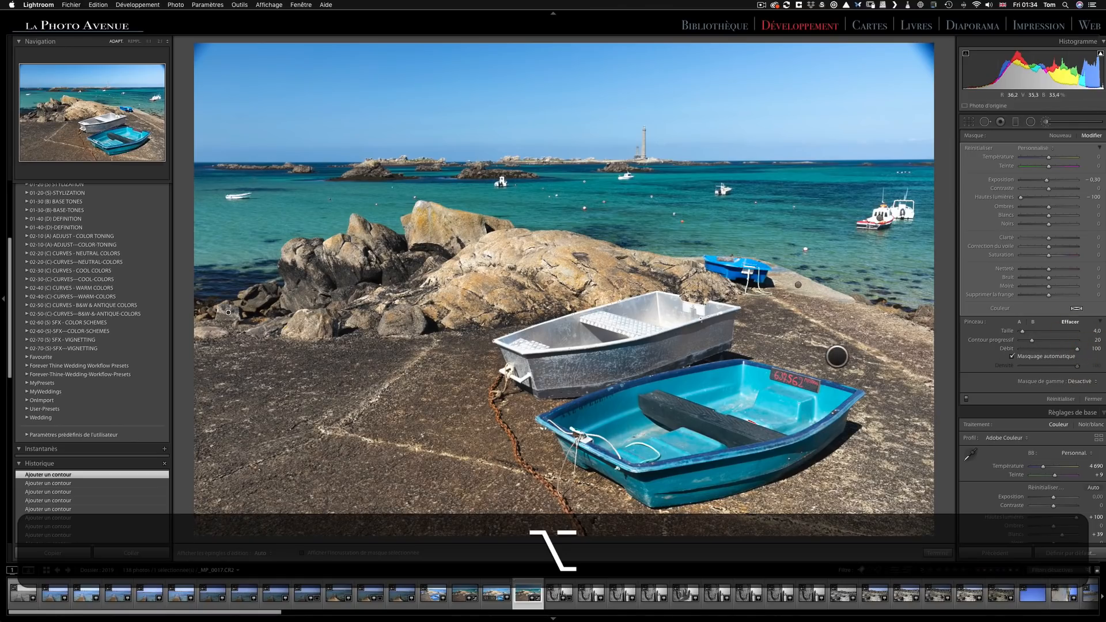
{"action": "left_click_drag", "start_coordinate": [813, 351], "coordinate": [830, 353]}
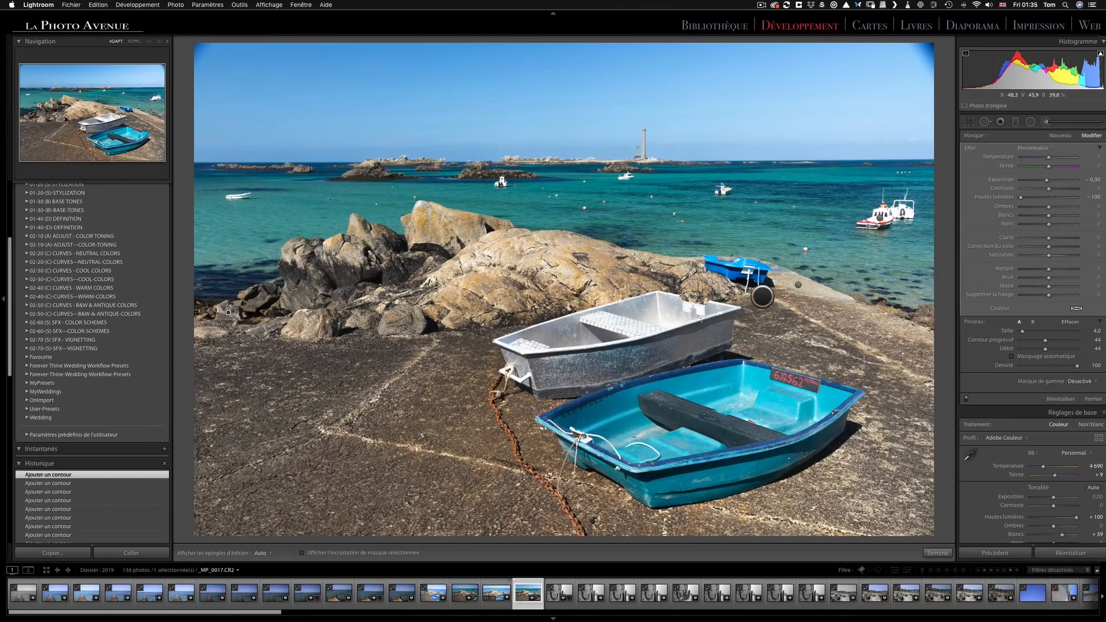
Compare the photo with the brush adjustments off and on, and close the adjustment brush.
{"action": "left_click", "coordinate": [965, 400]}
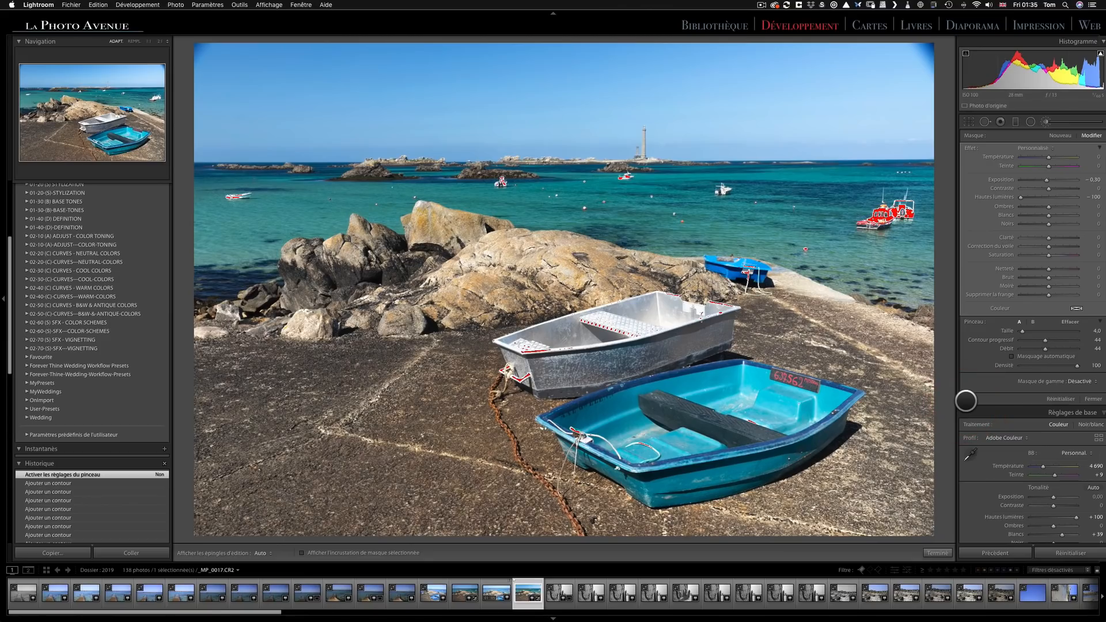
{"action": "left_click", "coordinate": [965, 400]}
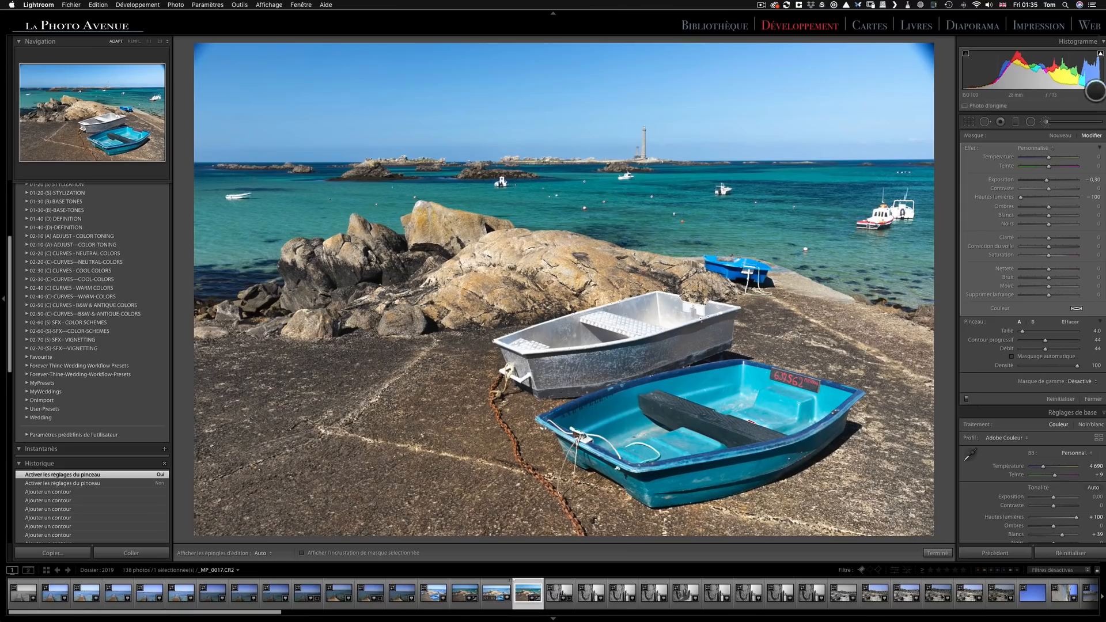
{"action": "left_click", "coordinate": [1046, 121]}
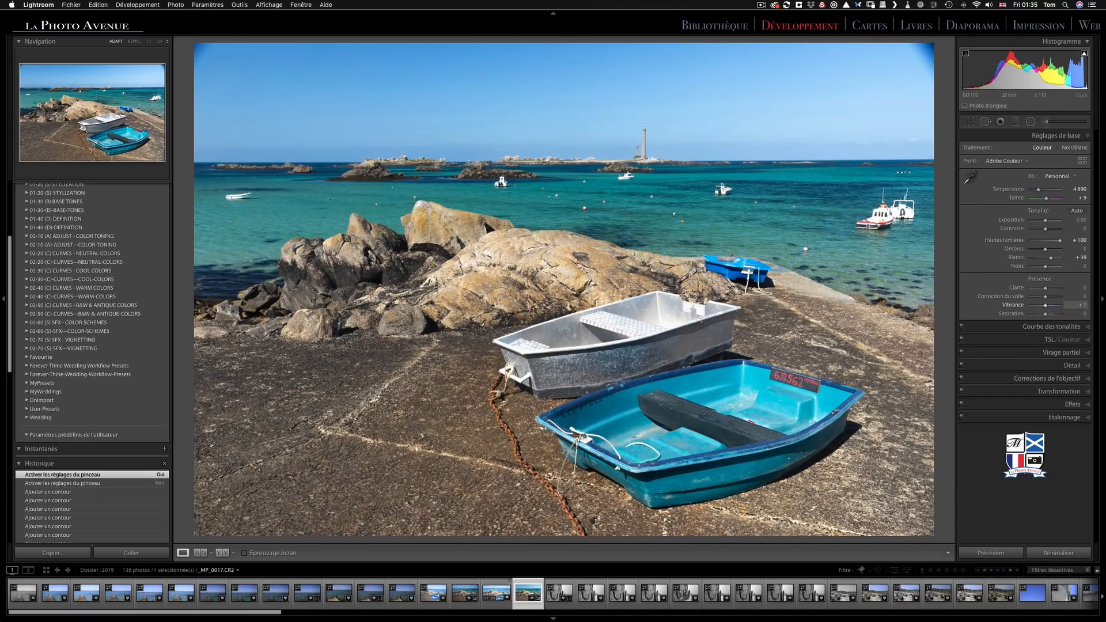
Set the vibrance to +13 and compare the result with the history state before the vibrance change.
{"action": "key", "text": "Return"}
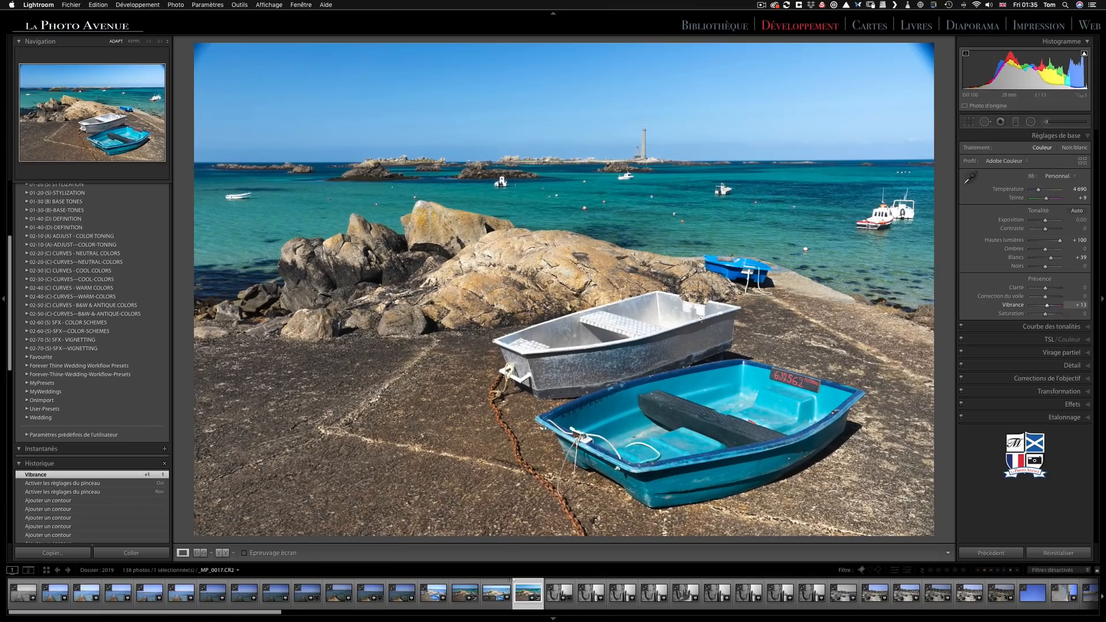
{"action": "left_click_drag", "start_coordinate": [1077, 305], "coordinate": [1075, 305]}
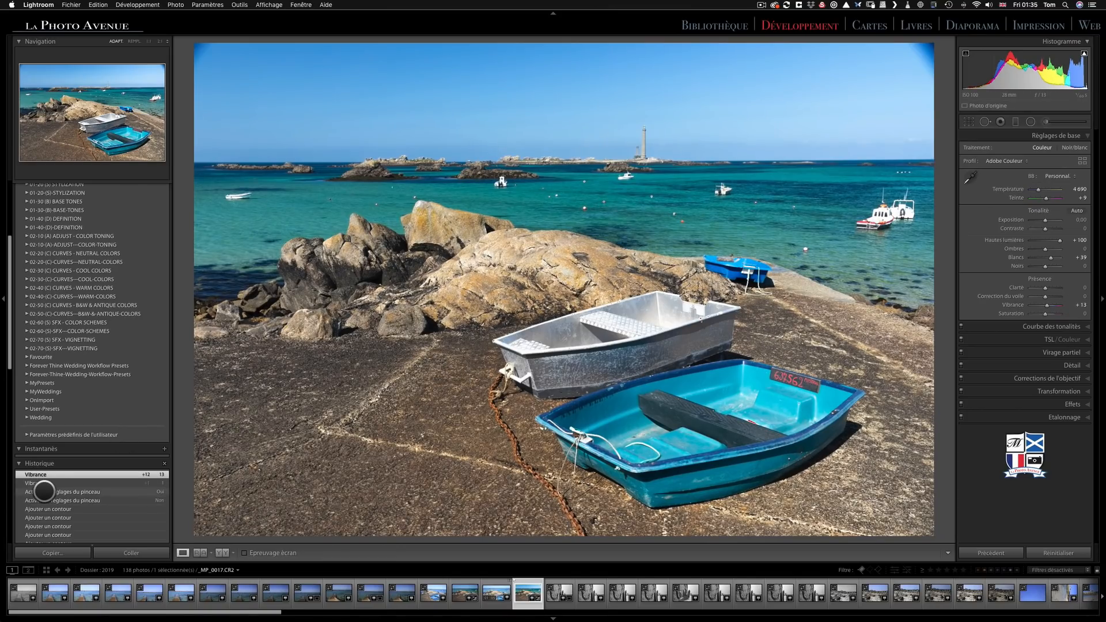
{"action": "left_click", "coordinate": [43, 491]}
{"action": "left_click", "coordinate": [47, 491]}
{"action": "left_click", "coordinate": [48, 474]}
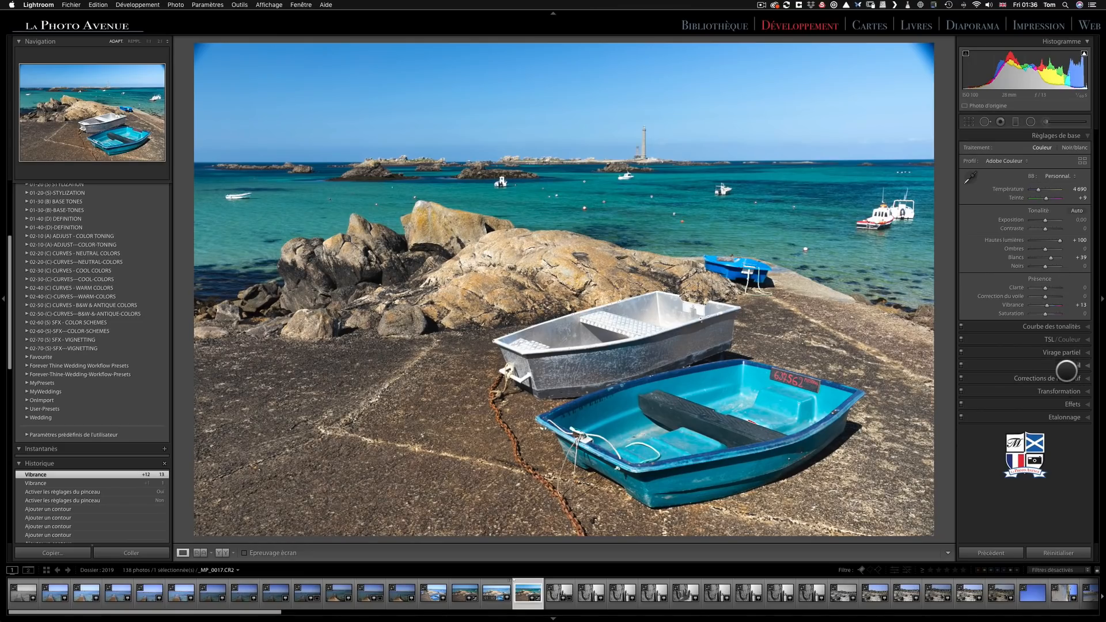
Straighten the photo's horizon with the crop tool's automatic angle correction.
{"action": "left_click", "coordinate": [1065, 391]}
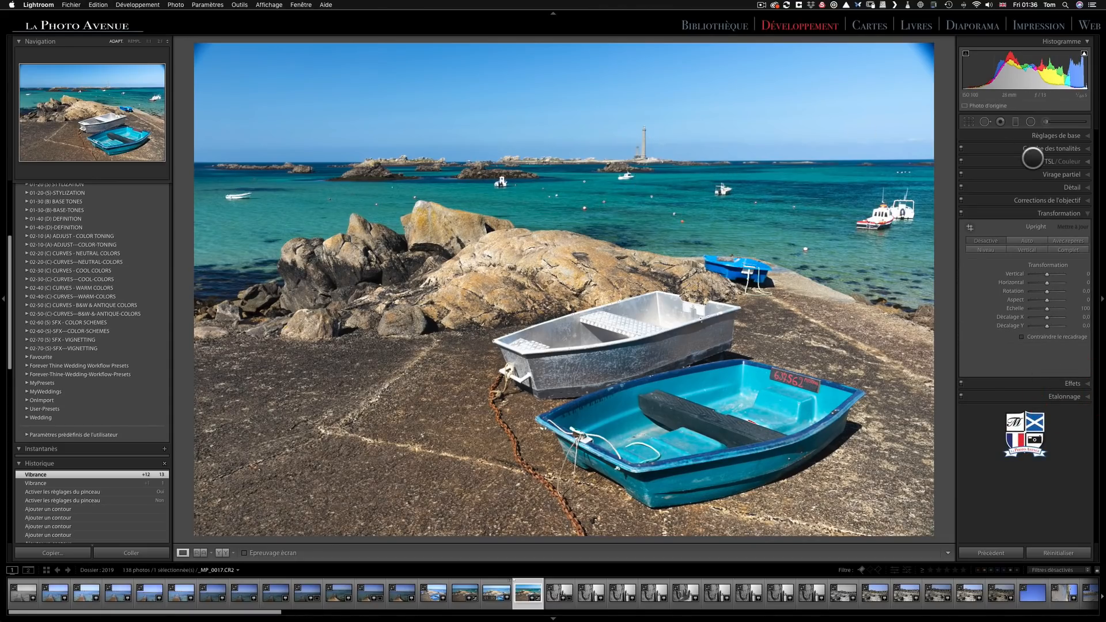
{"action": "left_click", "coordinate": [968, 121]}
{"action": "left_click", "coordinate": [1076, 175]}
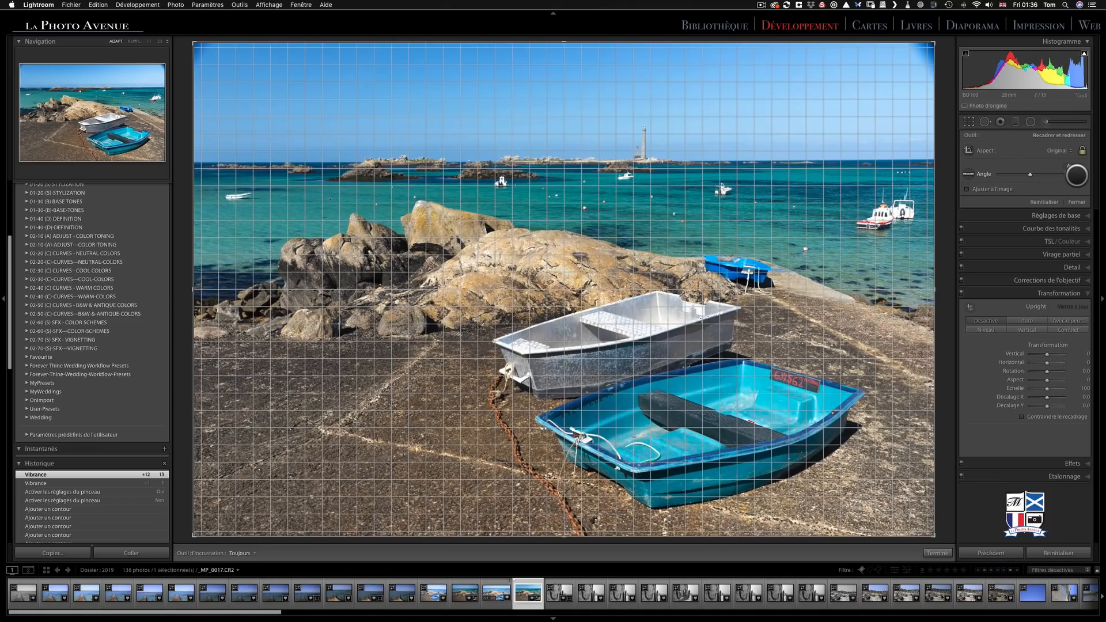
{"action": "left_click", "coordinate": [1072, 166]}
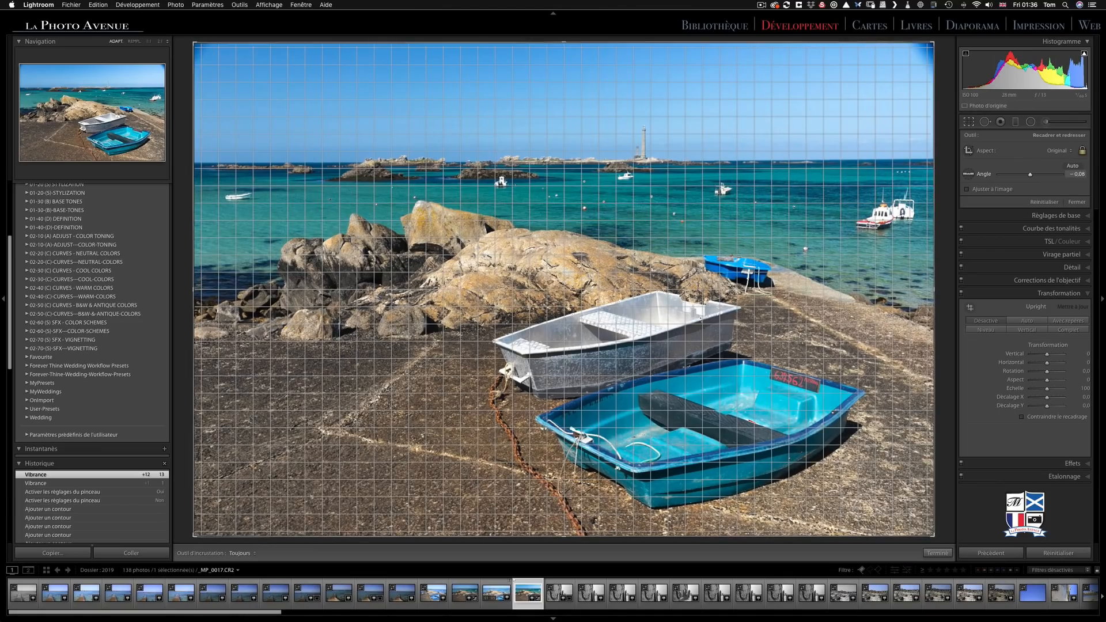
Set the crop angle to 0.22, close the crop tool and apply the Vertical Upright perspective correction.
{"action": "left_click_drag", "start_coordinate": [1076, 174], "coordinate": [1078, 174]}
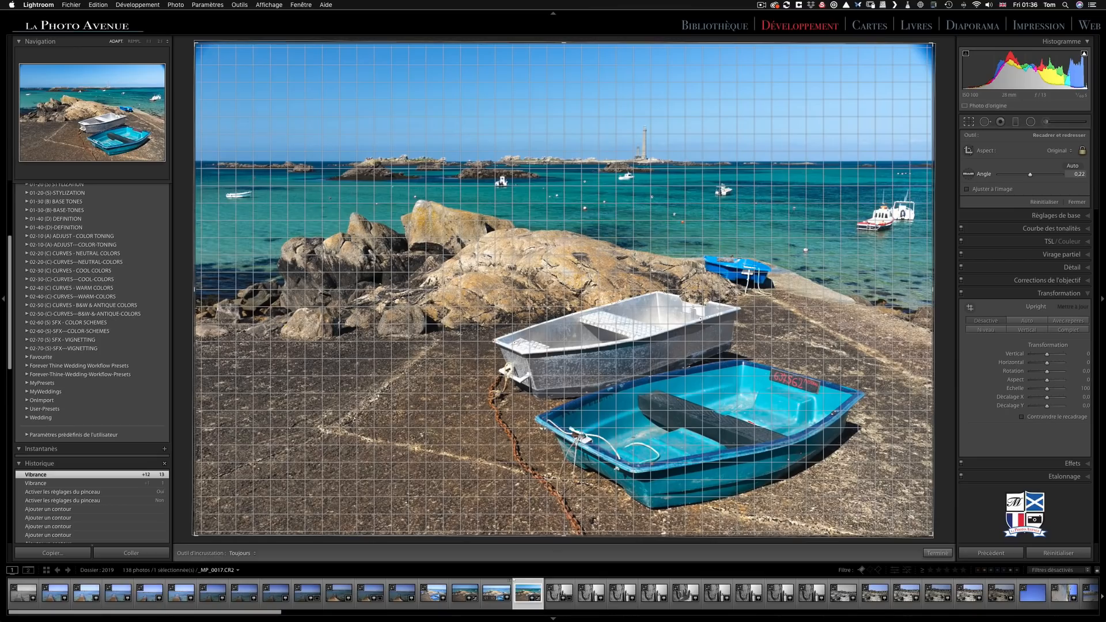
{"action": "left_click", "coordinate": [1075, 173]}
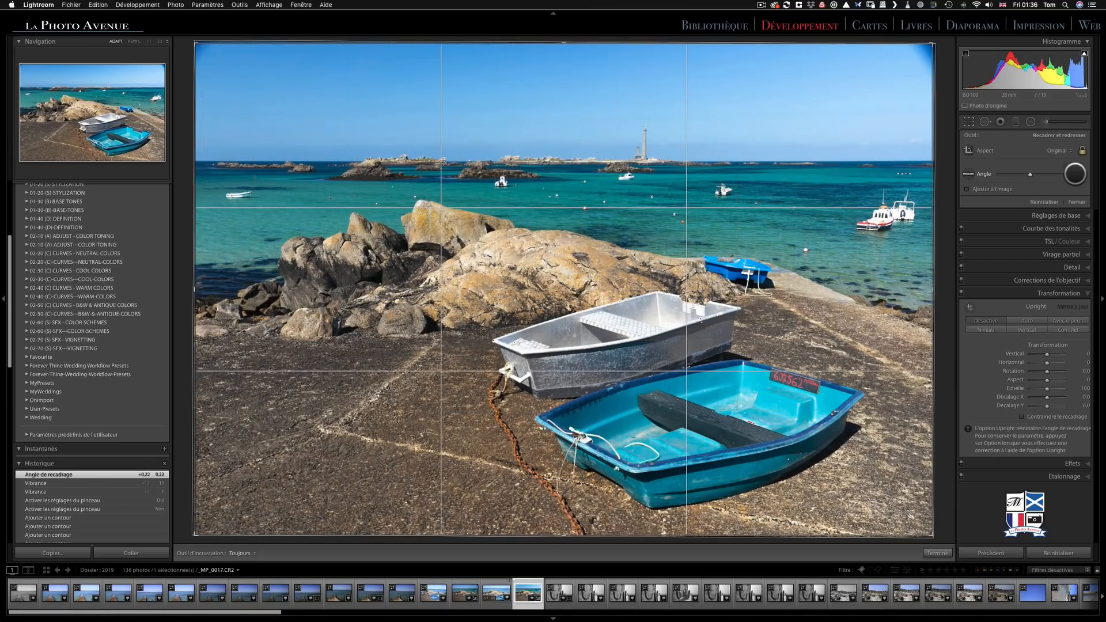
{"action": "left_click", "coordinate": [967, 121]}
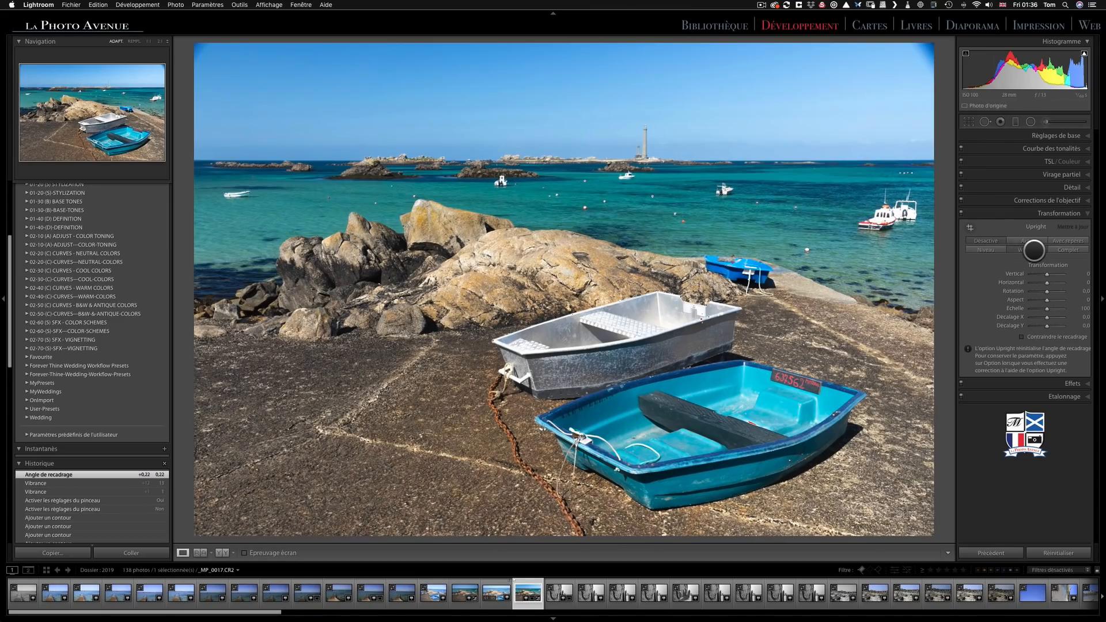
{"action": "left_click", "coordinate": [1032, 250]}
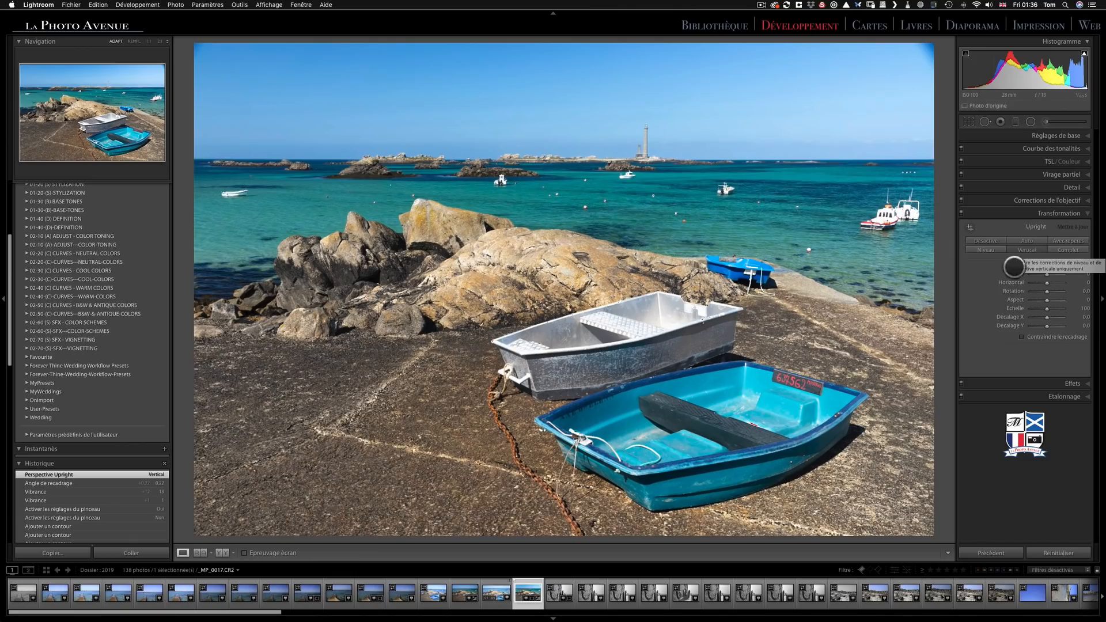
{"action": "left_click", "coordinate": [1063, 214]}
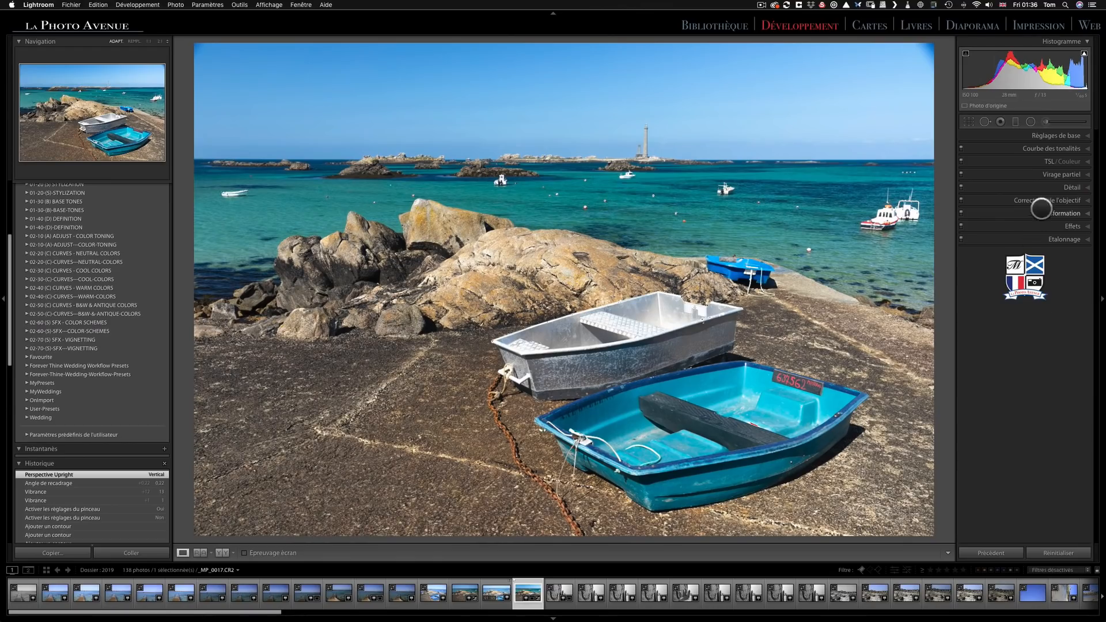
Set the sharpening masking to 42 while previewing the edge mask.
{"action": "left_click", "coordinate": [1067, 188]}
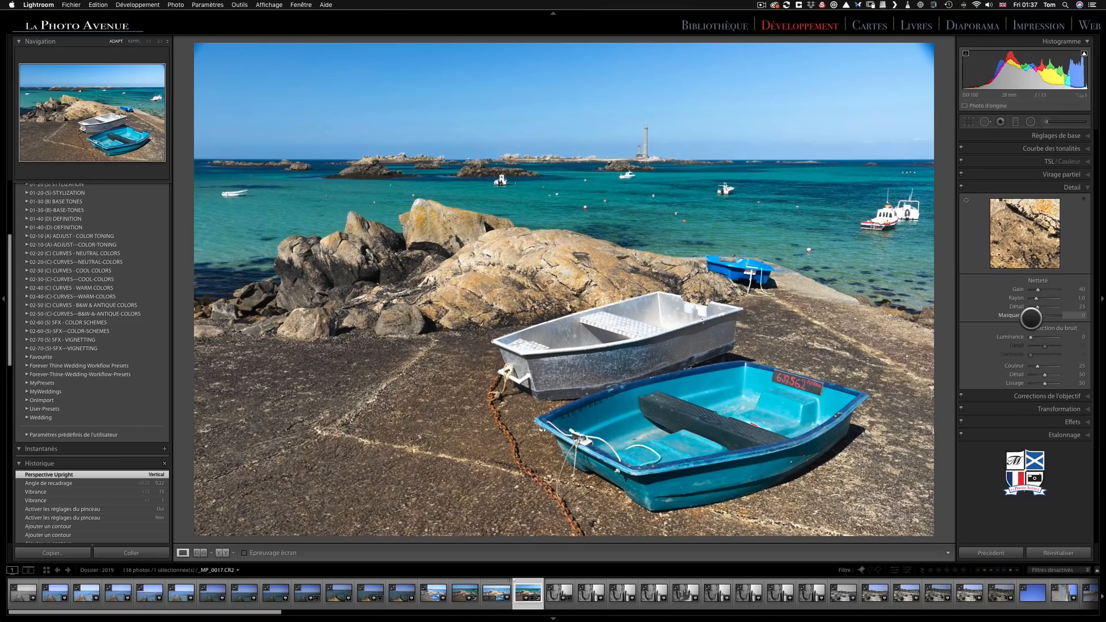
{"action": "key", "text": "alt"}
{"action": "left_click", "coordinate": [1029, 316], "text": "alt"}
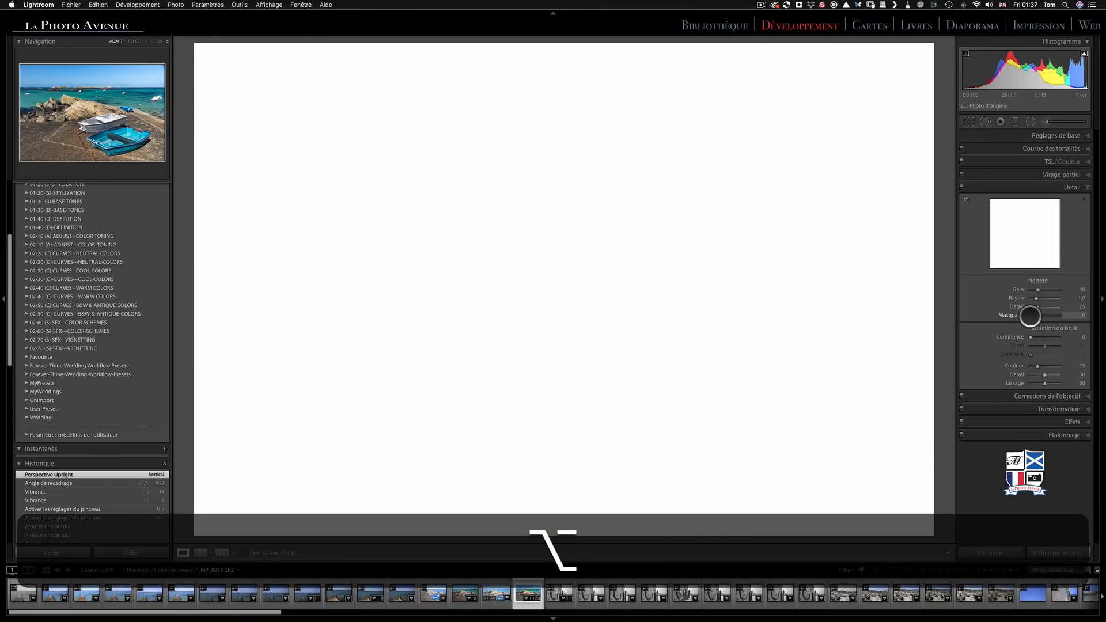
{"action": "left_click_drag", "start_coordinate": [1030, 316], "coordinate": [1041, 316]}
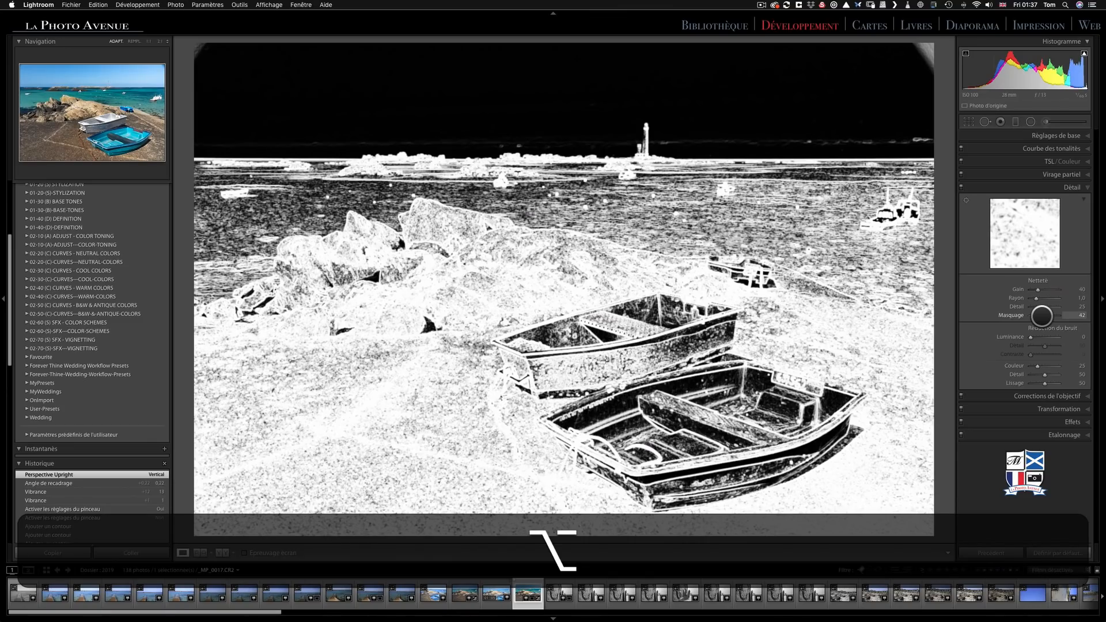
{"action": "left_click_drag", "start_coordinate": [1041, 315], "coordinate": [1041, 316]}
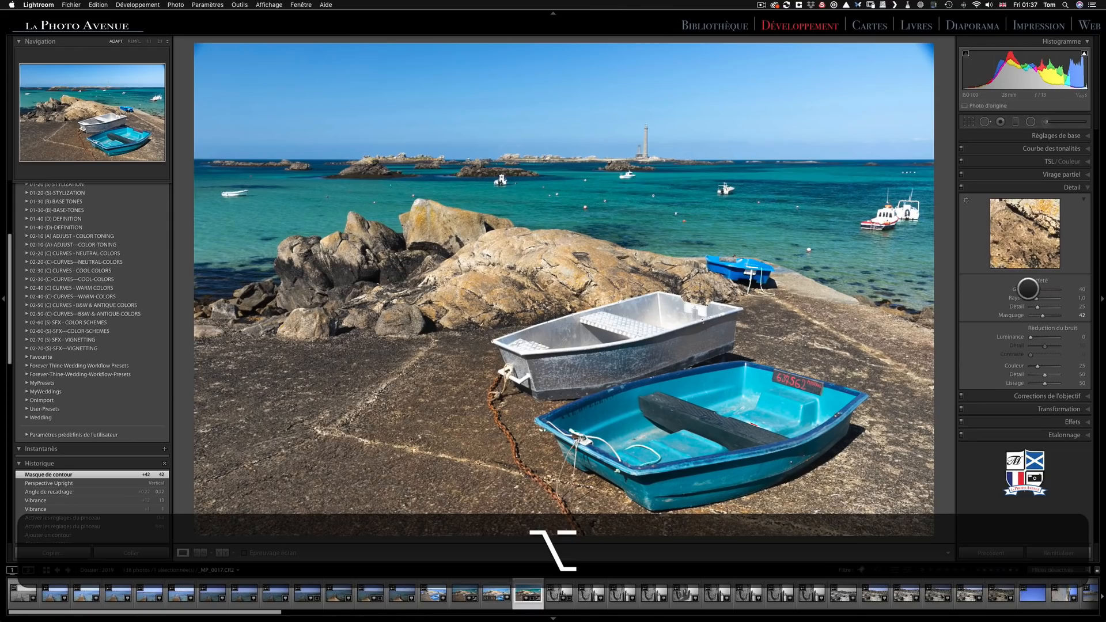
Set the sharpening amount to 83, judging it in greyscale preview on a close-up of the metal boat.
{"action": "left_click", "coordinate": [554, 333]}
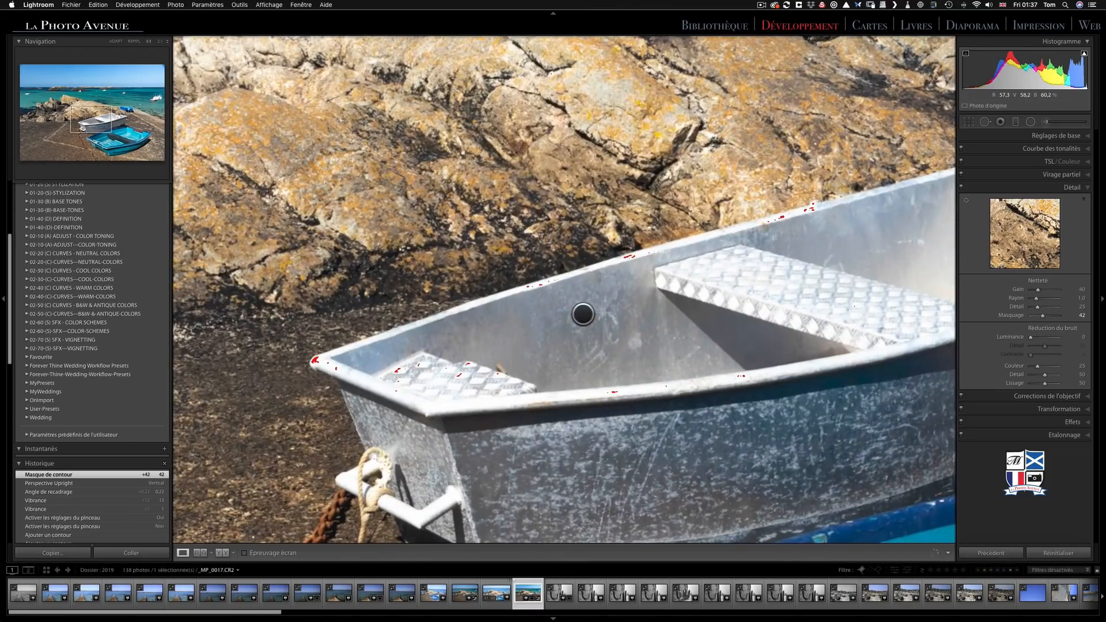
{"action": "left_click_drag", "start_coordinate": [516, 338], "coordinate": [547, 298]}
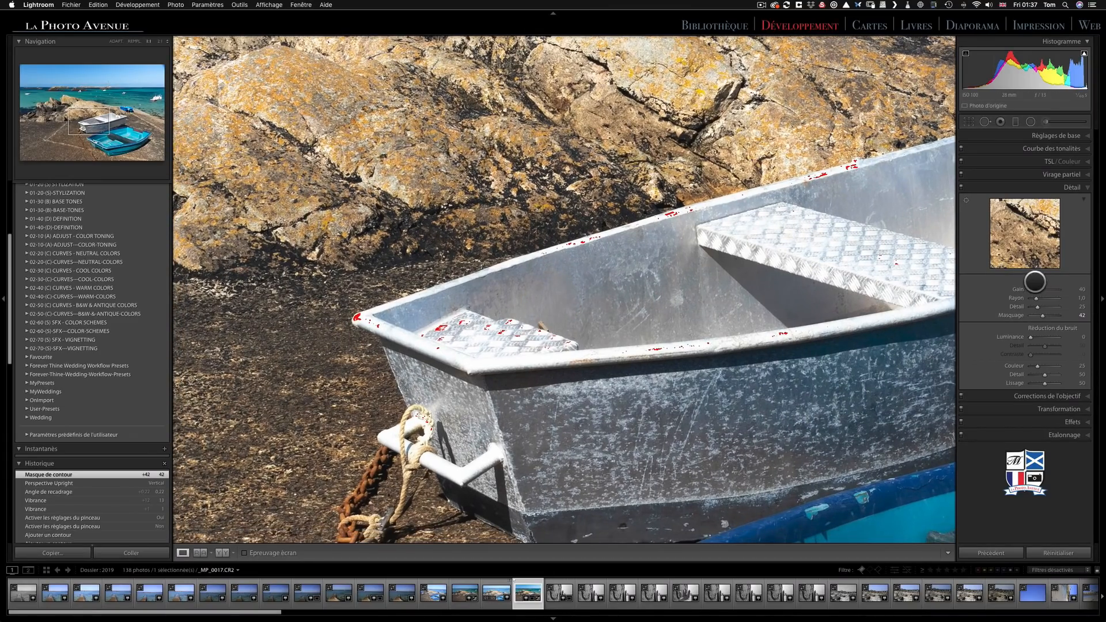
{"action": "key", "text": "alt"}
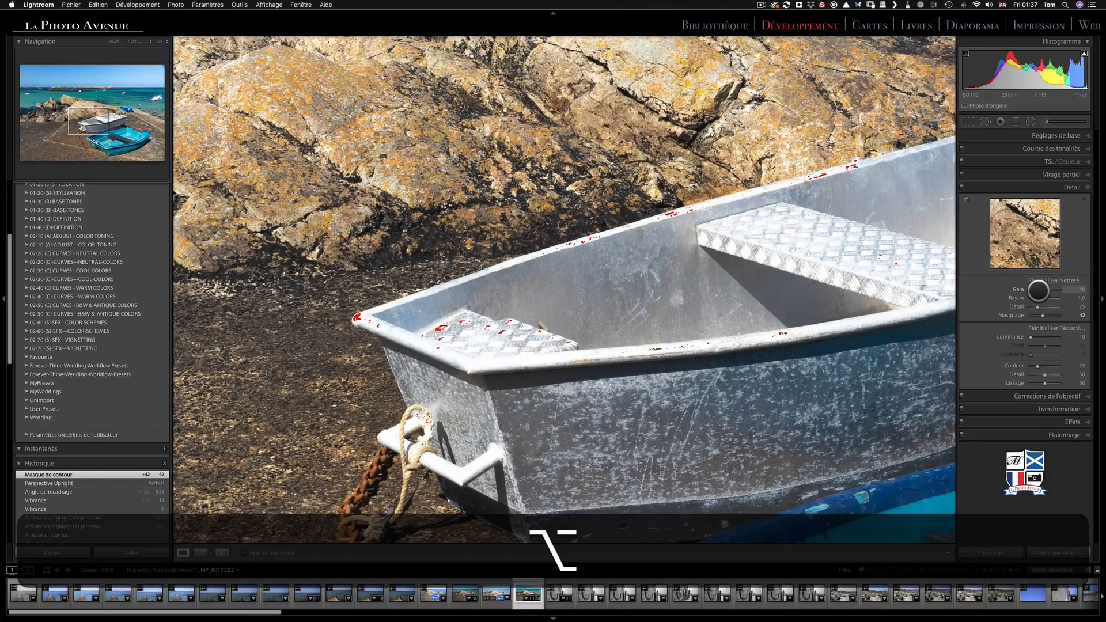
{"action": "left_click", "coordinate": [1038, 290], "text": "alt"}
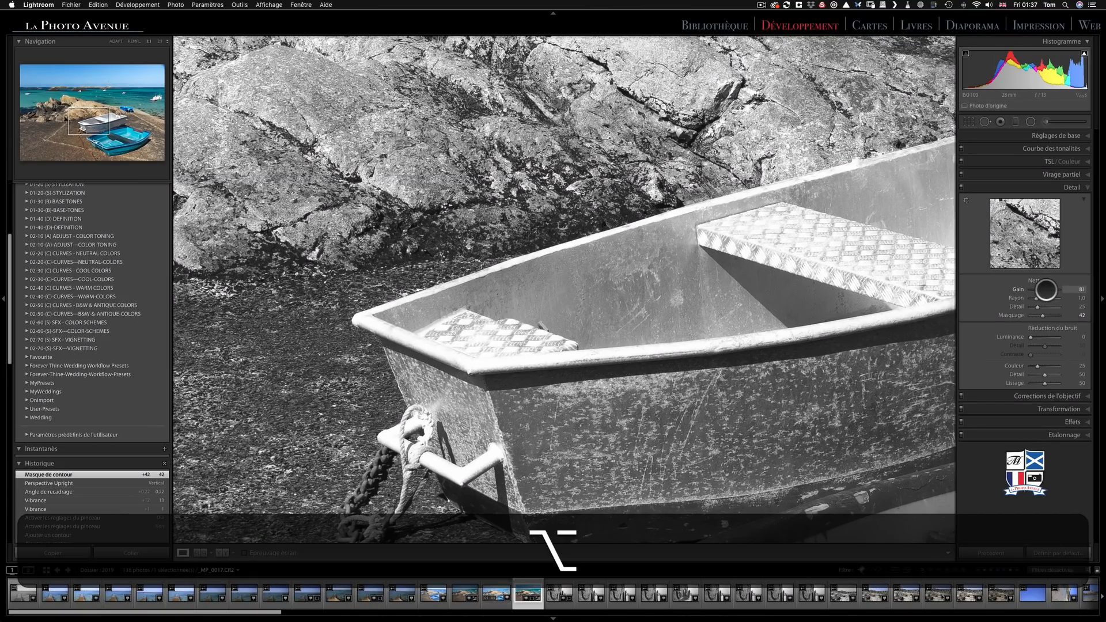
{"action": "left_click_drag", "start_coordinate": [1046, 290], "coordinate": [1051, 290]}
{"action": "left_click_drag", "start_coordinate": [1046, 289], "coordinate": [1046, 290]}
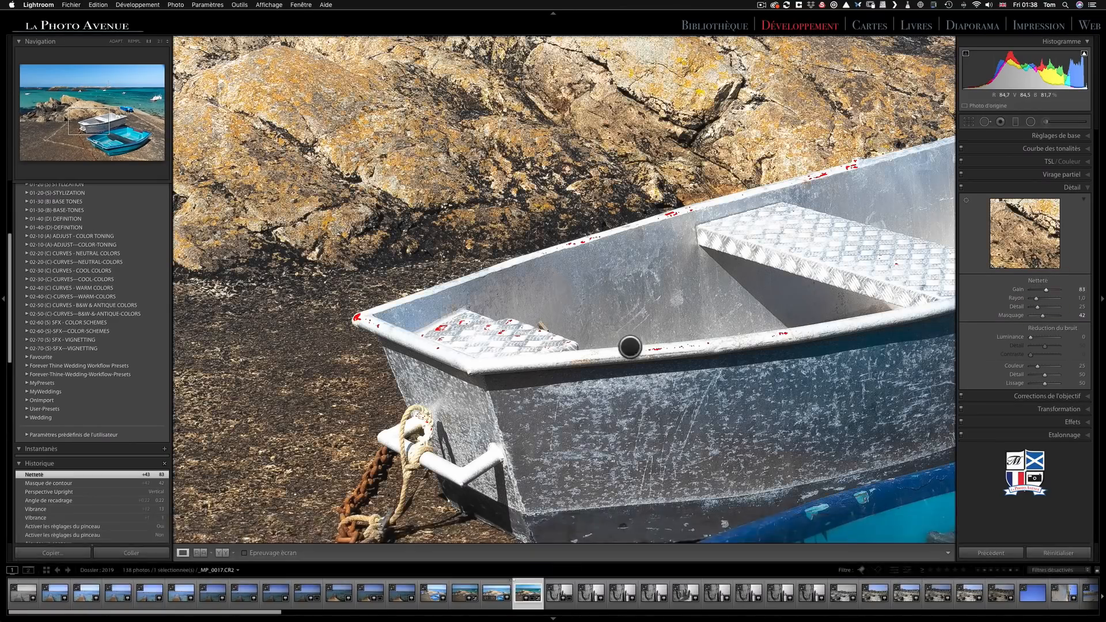
Compare the metal boat and concrete up close with the history state before the sharpening amount change.
{"action": "left_click_drag", "start_coordinate": [291, 387], "coordinate": [496, 245]}
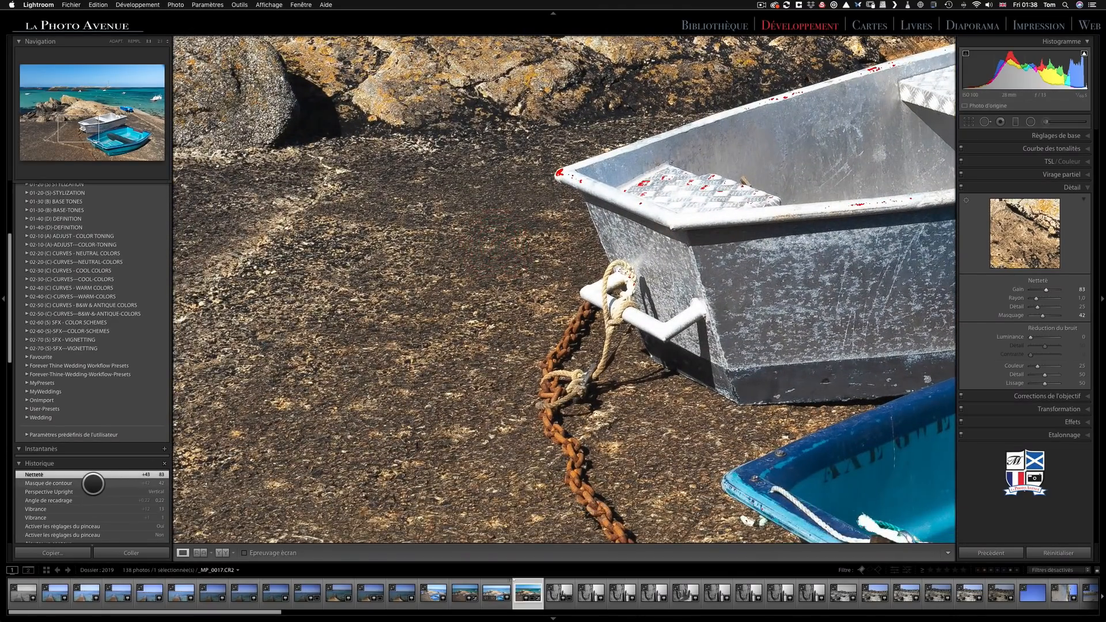
{"action": "left_click", "coordinate": [93, 484]}
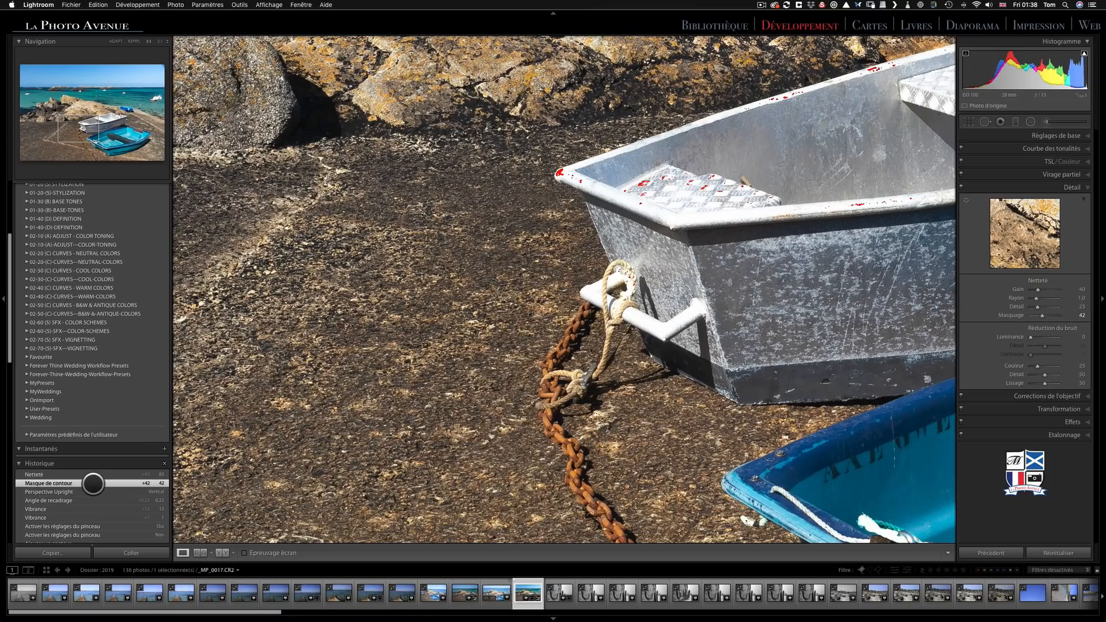
{"action": "left_click", "coordinate": [98, 475]}
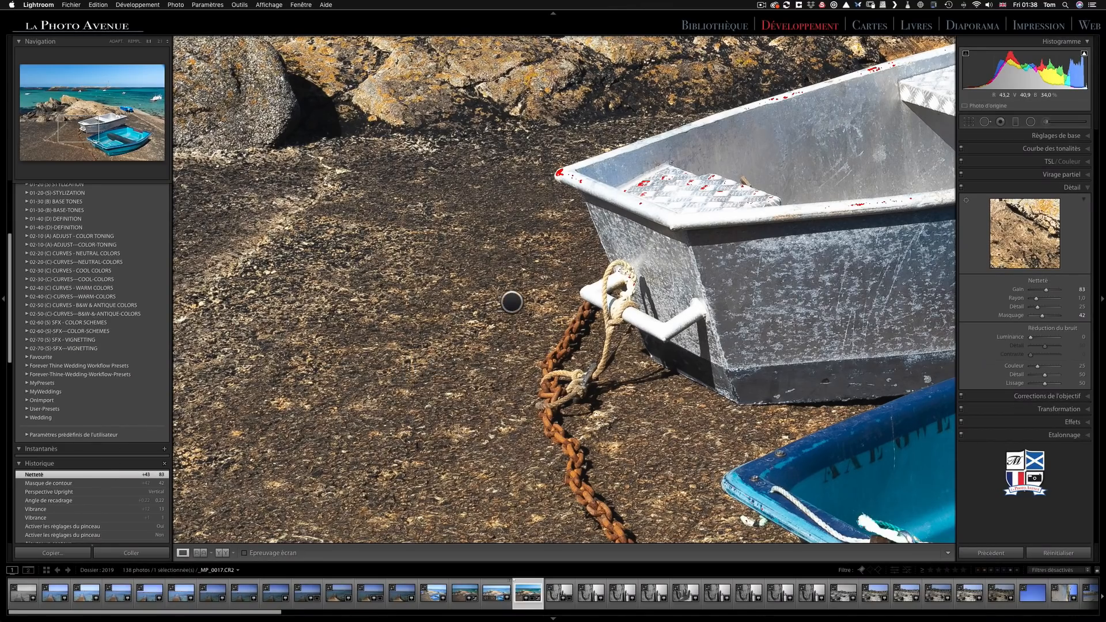
{"action": "left_click_drag", "start_coordinate": [512, 303], "coordinate": [383, 358]}
{"action": "left_click_drag", "start_coordinate": [430, 328], "coordinate": [366, 353]}
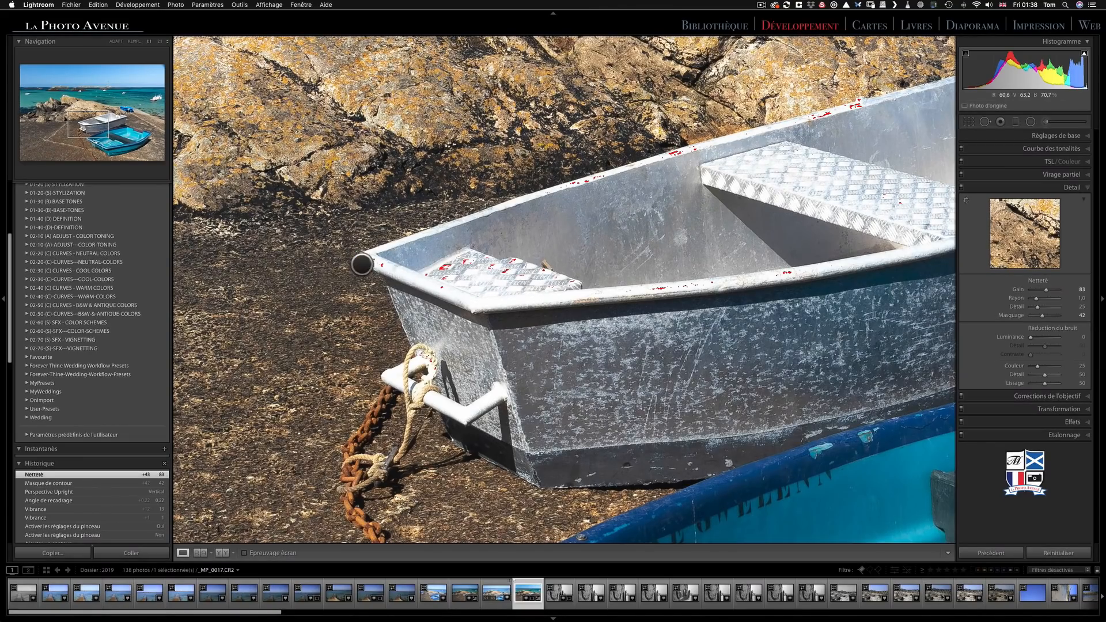
{"action": "left_click", "coordinate": [366, 261]}
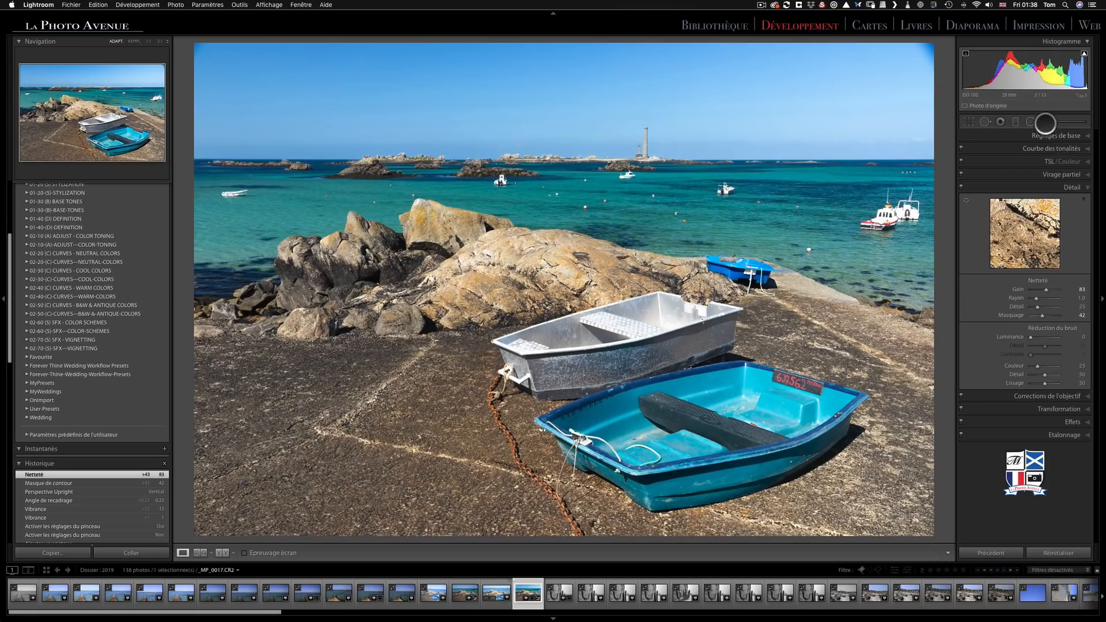
Reactivate the existing highlight brush adjustment and paint over the clipped highlights on the metal boat's bow, front bench and rims.
{"action": "left_click", "coordinate": [1046, 122]}
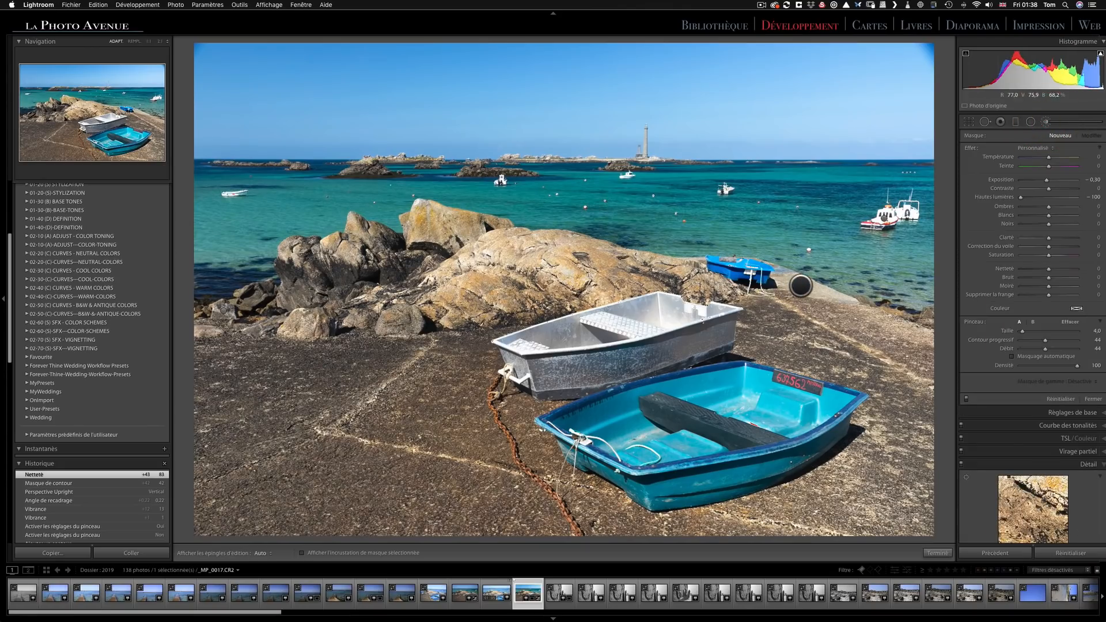
{"action": "left_click", "coordinate": [883, 218]}
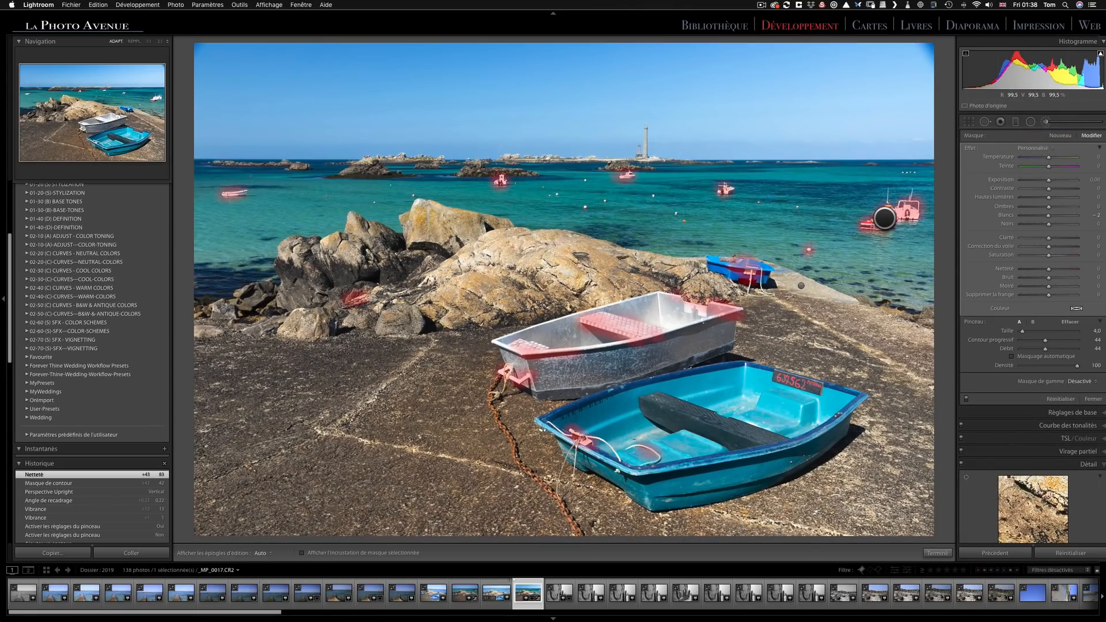
{"action": "left_click", "coordinate": [81, 125]}
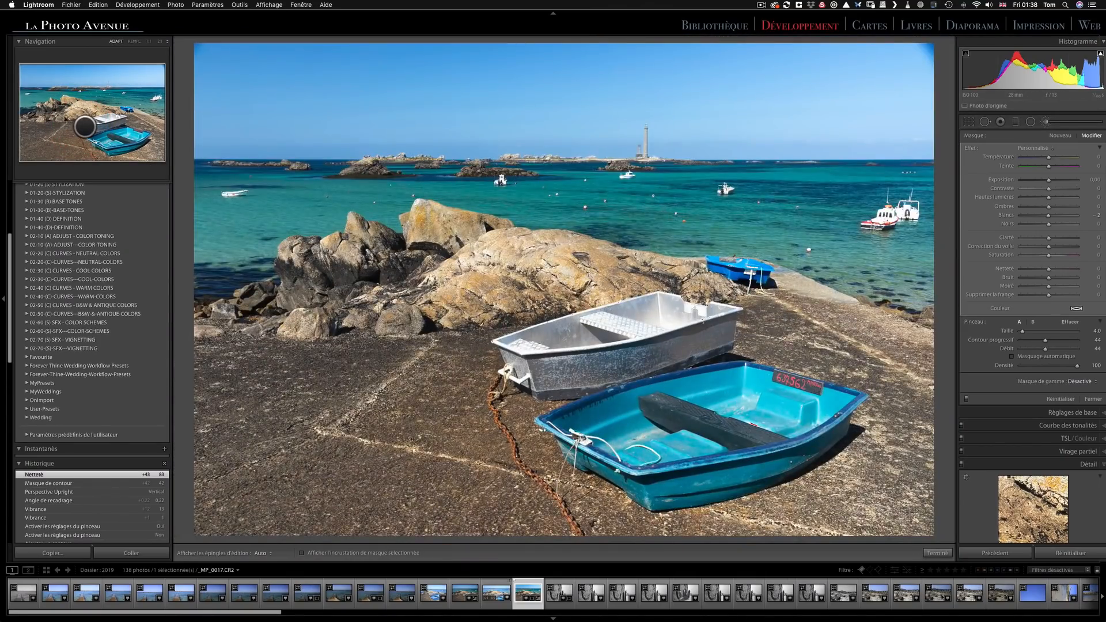
{"action": "left_click", "coordinate": [84, 126]}
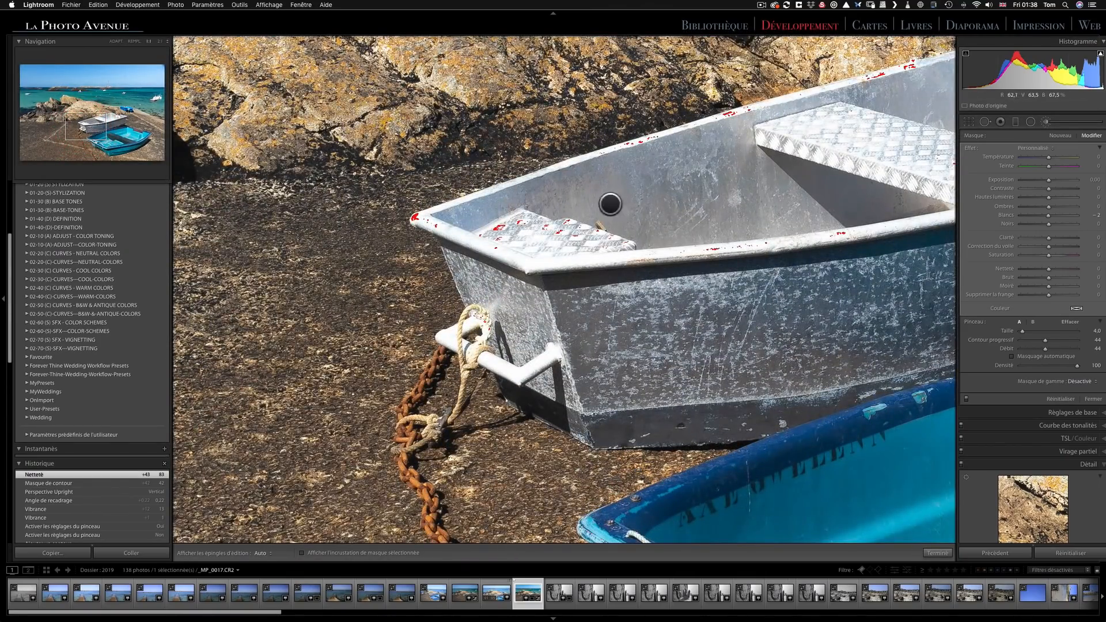
{"action": "mouse_move", "coordinate": [489, 226]}
{"action": "left_mouse_down"}
{"action": "mouse_move", "coordinate": [536, 215]}
{"action": "mouse_move", "coordinate": [606, 247]}
{"action": "left_mouse_up"}
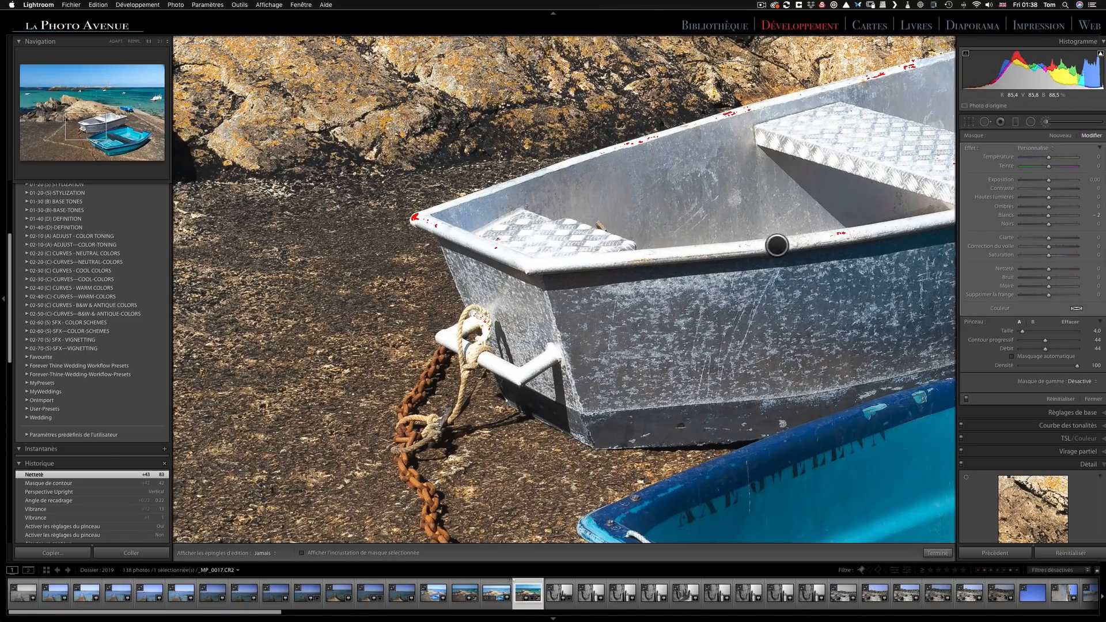
{"action": "left_click", "coordinate": [820, 239]}
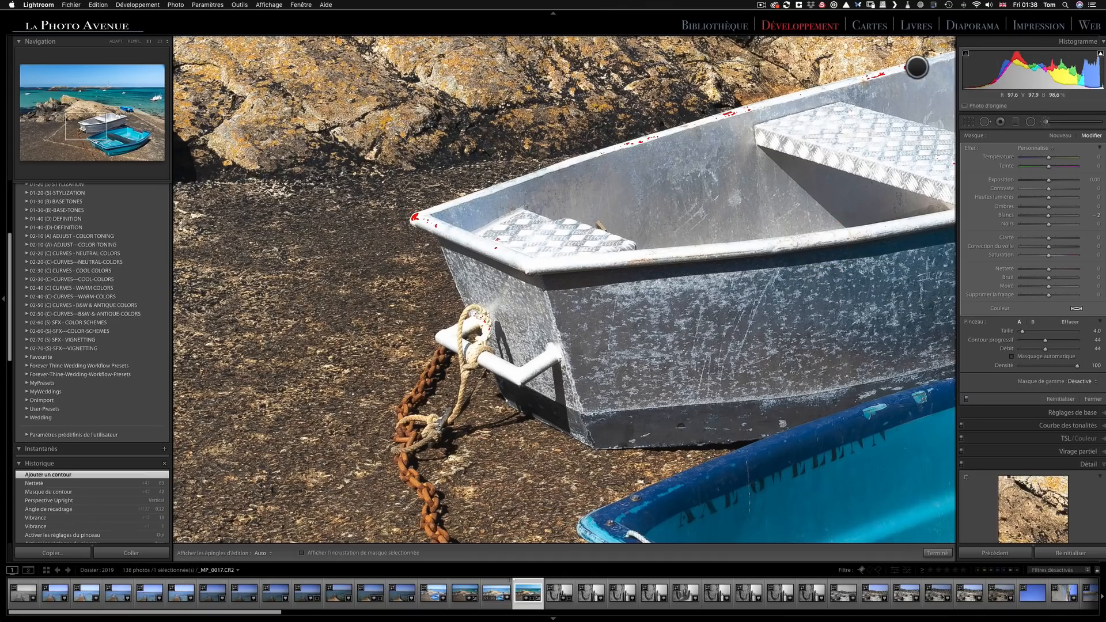
{"action": "mouse_move", "coordinate": [891, 71]}
{"action": "left_mouse_down"}
{"action": "mouse_move", "coordinate": [918, 66]}
{"action": "mouse_move", "coordinate": [864, 77]}
{"action": "left_mouse_up"}
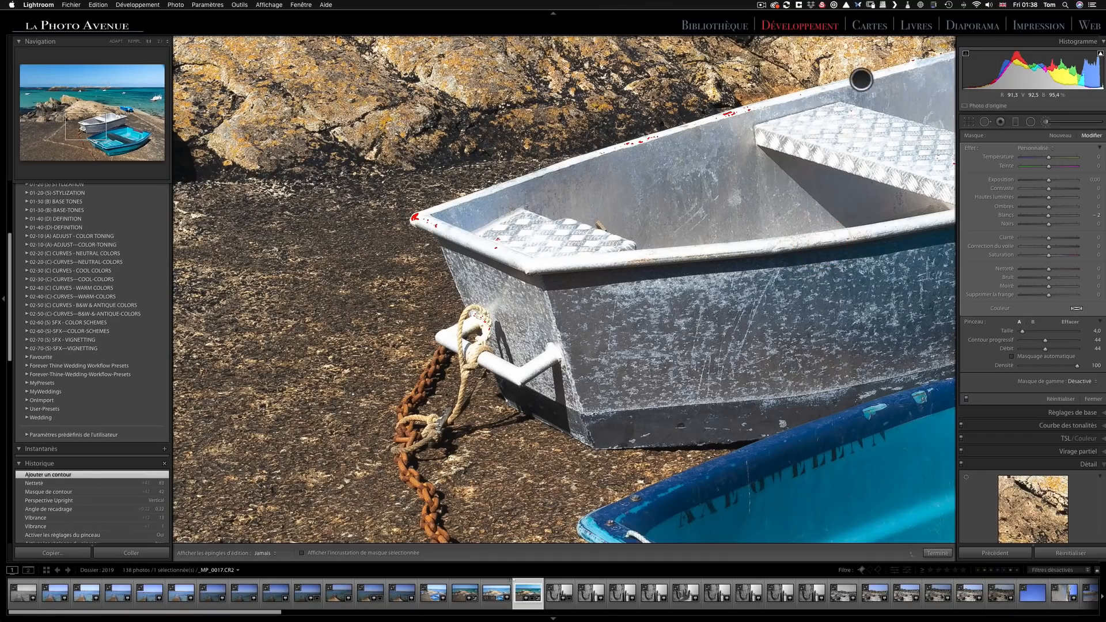
{"action": "mouse_move", "coordinate": [727, 109]}
{"action": "left_mouse_down"}
{"action": "mouse_move", "coordinate": [407, 222]}
{"action": "mouse_move", "coordinate": [516, 254]}
{"action": "mouse_move", "coordinate": [504, 244]}
{"action": "mouse_move", "coordinate": [547, 252]}
{"action": "left_mouse_up"}
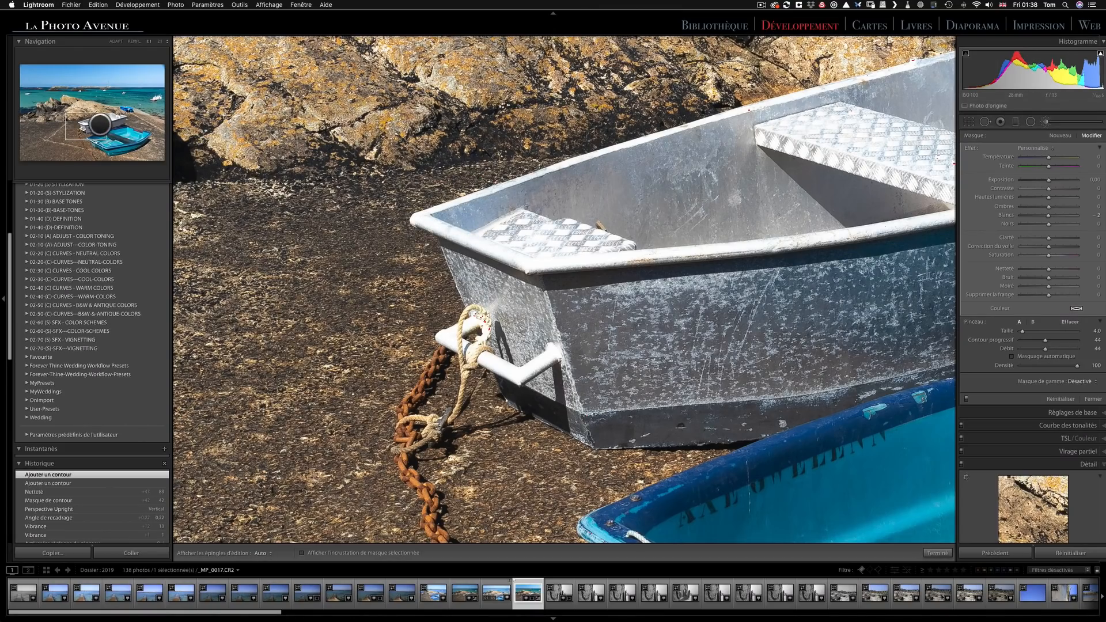
Paint the same adjustment over the clipped highlights on the metal boat's stern, rear rim and middle bench, and close the brush.
{"action": "left_click", "coordinate": [102, 122]}
{"action": "left_click_drag", "start_coordinate": [102, 122], "coordinate": [107, 120]}
{"action": "key", "text": "h"}
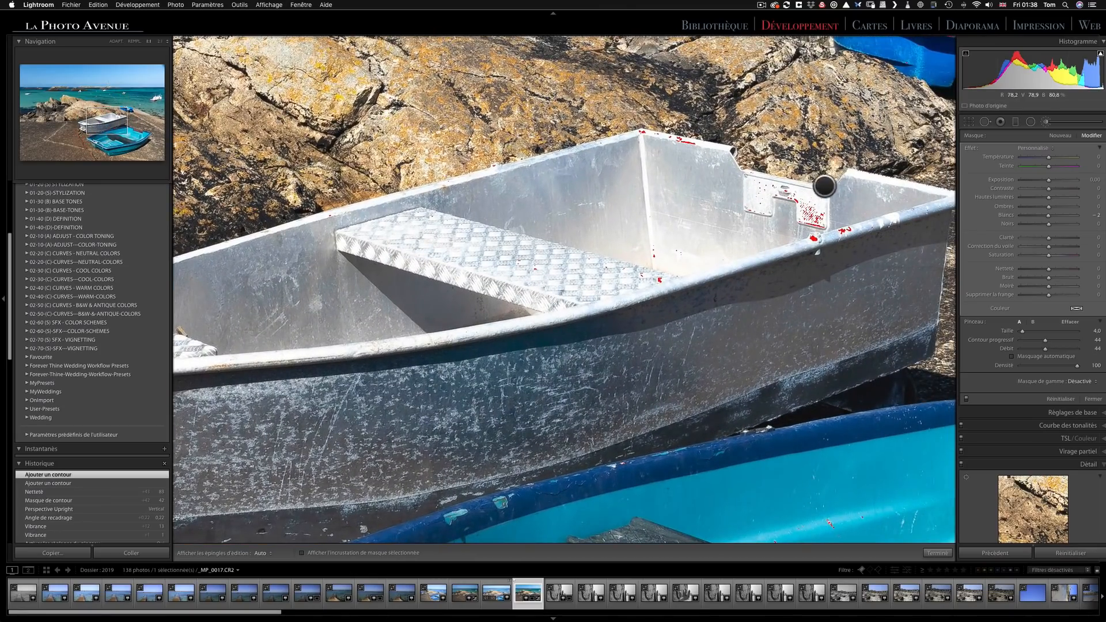
{"action": "mouse_move", "coordinate": [766, 188]}
{"action": "left_mouse_down"}
{"action": "mouse_move", "coordinate": [819, 207]}
{"action": "mouse_move", "coordinate": [814, 233]}
{"action": "mouse_move", "coordinate": [831, 233]}
{"action": "mouse_move", "coordinate": [783, 231]}
{"action": "left_mouse_up"}
{"action": "key", "text": "h"}
{"action": "mouse_move", "coordinate": [695, 144]}
{"action": "left_mouse_down"}
{"action": "mouse_move", "coordinate": [633, 130]}
{"action": "mouse_move", "coordinate": [634, 141]}
{"action": "left_mouse_up"}
{"action": "key", "text": "h"}
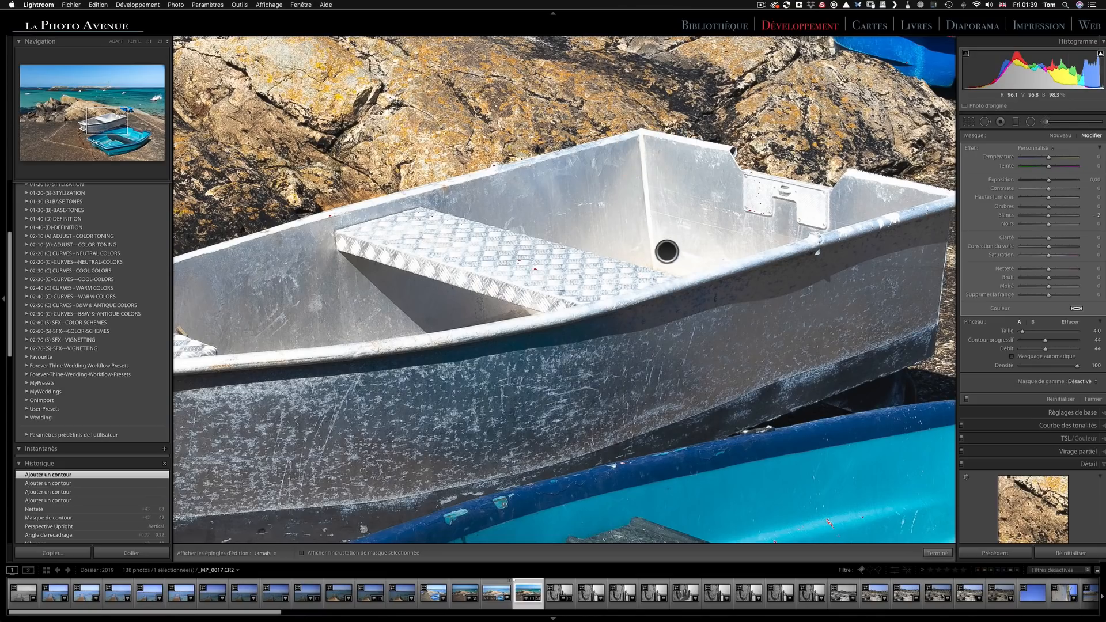
{"action": "left_click", "coordinate": [622, 254]}
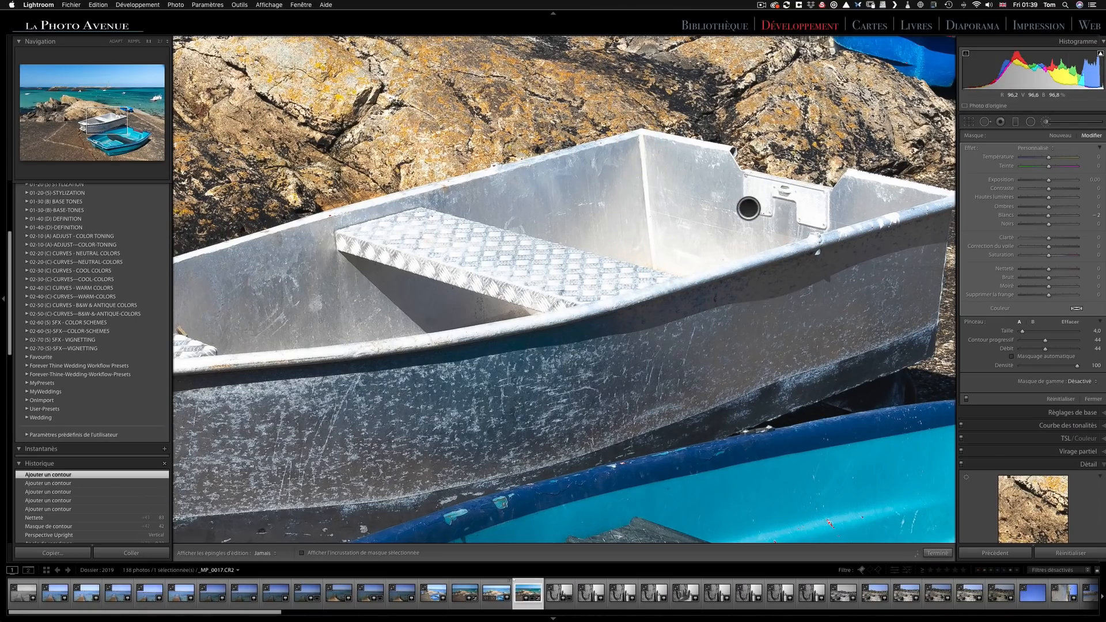
{"action": "left_click", "coordinate": [799, 213]}
{"action": "key", "text": "k"}
{"action": "key", "text": "z"}
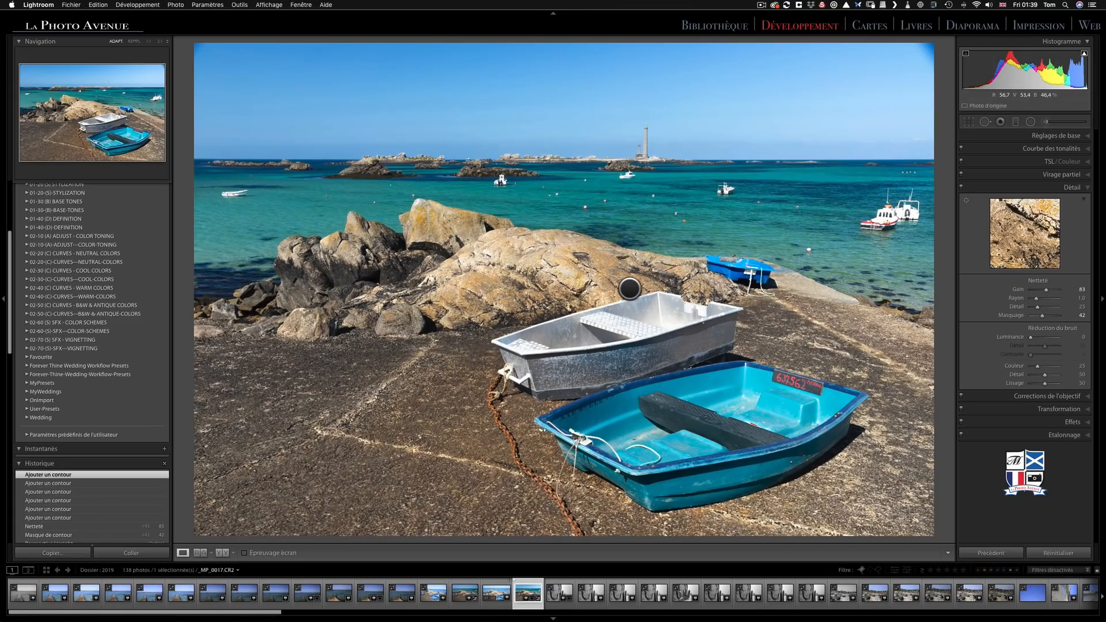
Open the developed photo for editing in Adobe Photoshop CC 2019.
{"action": "right_click", "coordinate": [628, 288]}
{"action": "mouse_move", "coordinate": [684, 363]}
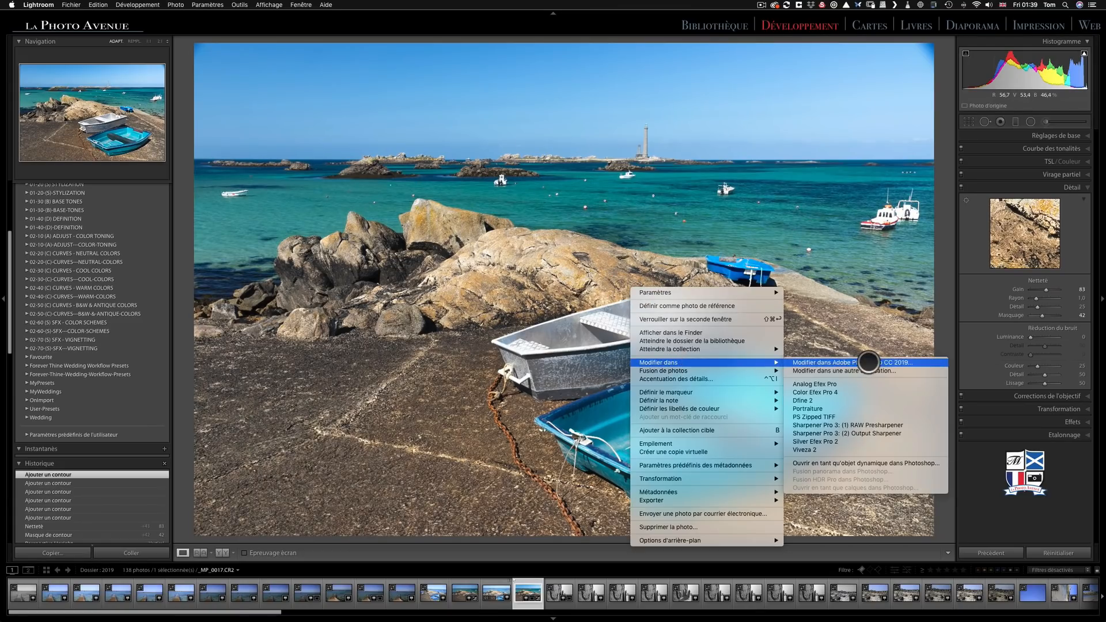
{"action": "left_click", "coordinate": [868, 362]}
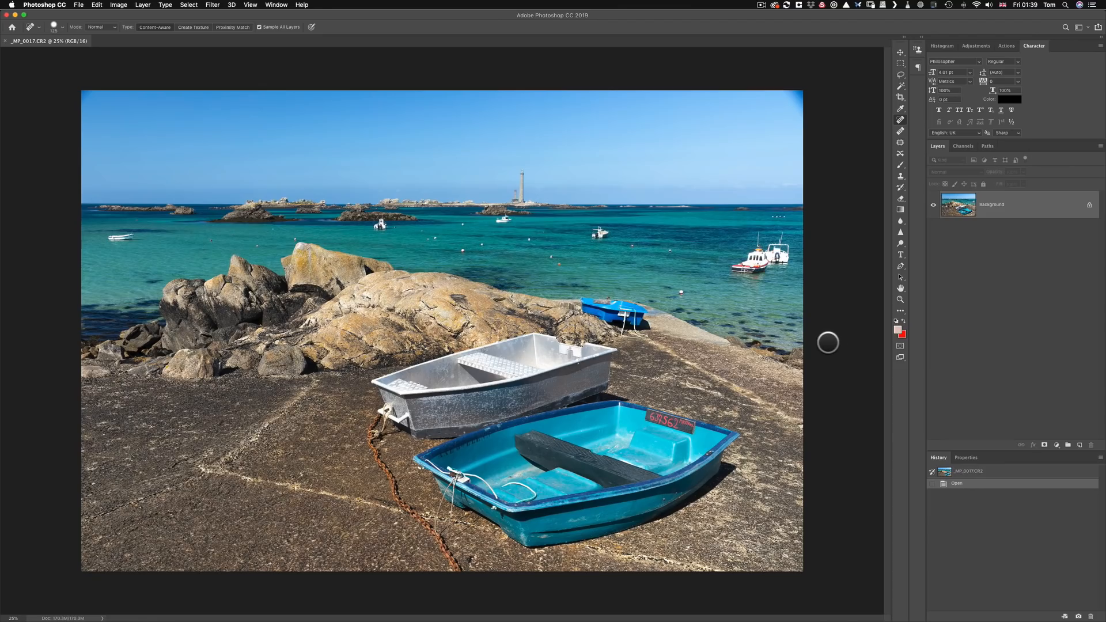
Add a new empty layer and retouch the dark corner at the sky's upper right with the Spot Healing Brush.
{"action": "key", "text": "alt+shift+super+n"}
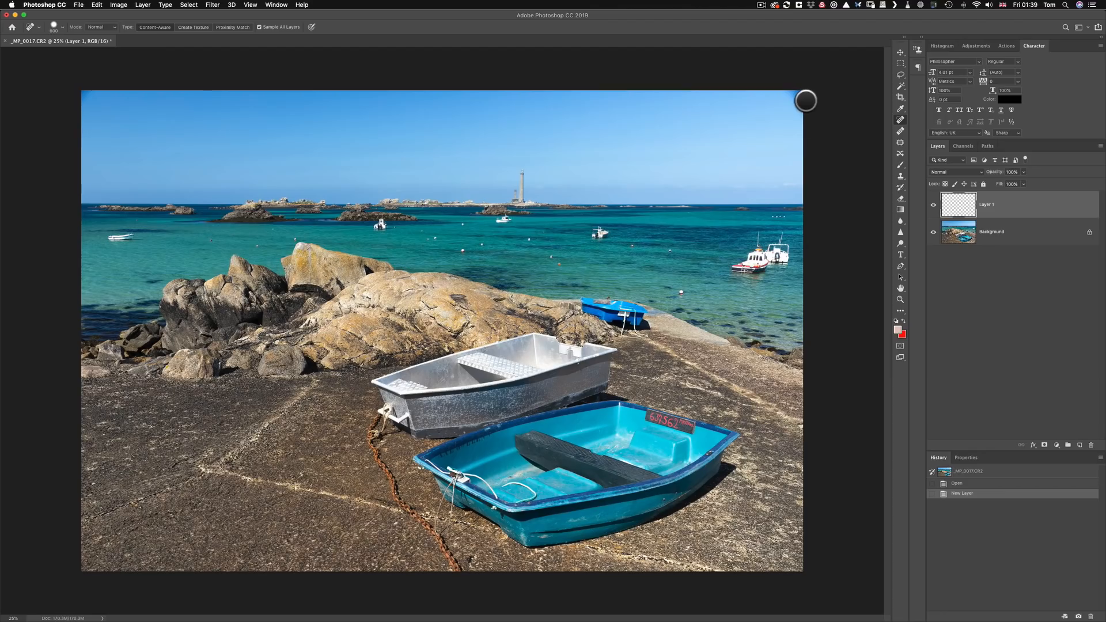
{"action": "mouse_move", "coordinate": [805, 101]}
{"action": "left_mouse_down"}
{"action": "mouse_move", "coordinate": [789, 89]}
{"action": "mouse_move", "coordinate": [814, 106]}
{"action": "left_mouse_up"}
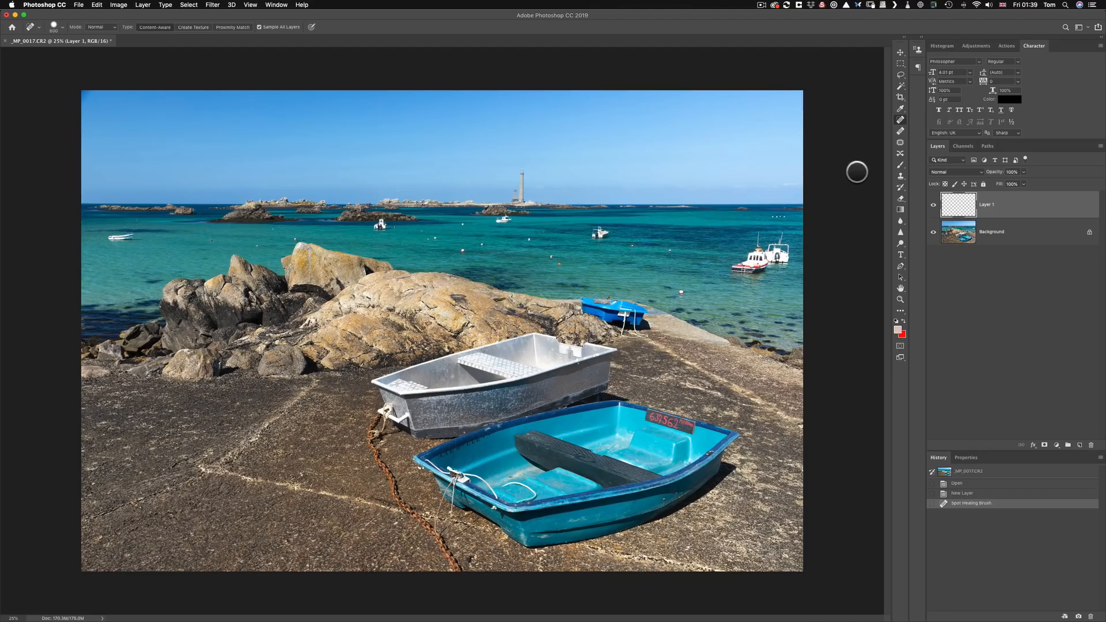
Retouch the dark corner at the sky's upper left and heal the small blemishes on the ground behind the two boats.
{"action": "left_click", "coordinate": [74, 100]}
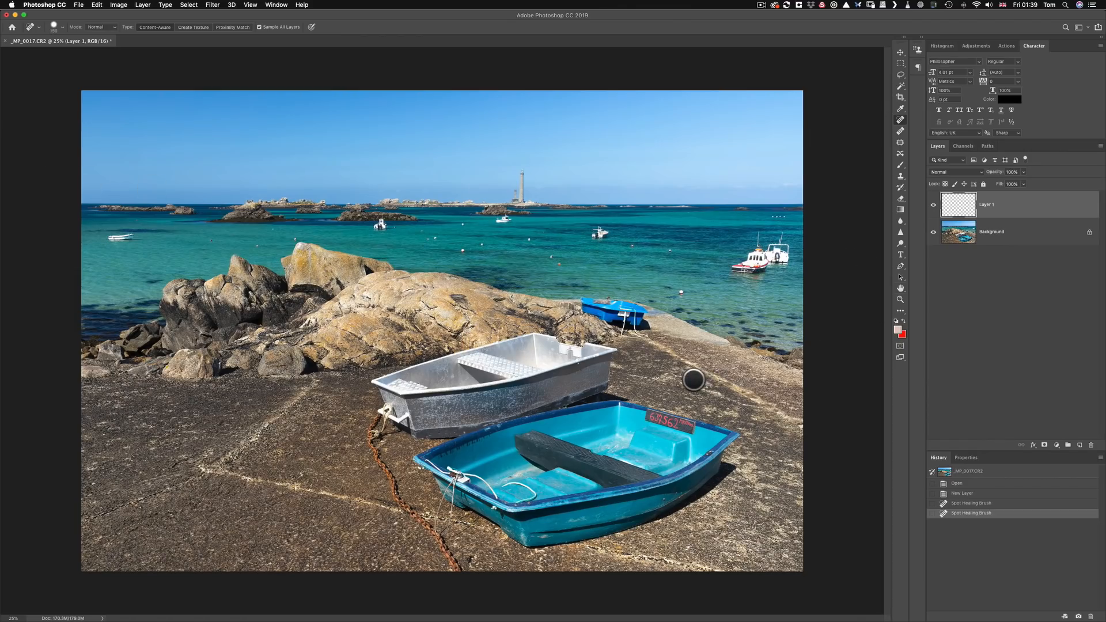
{"action": "key", "text": "super+plus"}
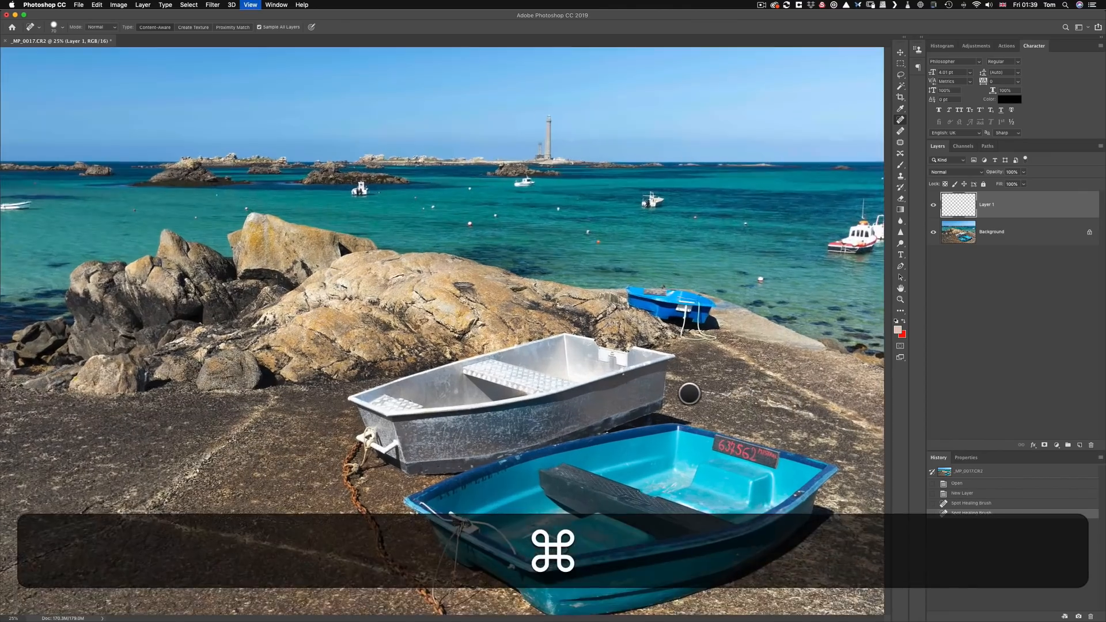
{"action": "left_click_drag", "start_coordinate": [703, 397], "coordinate": [555, 298]}
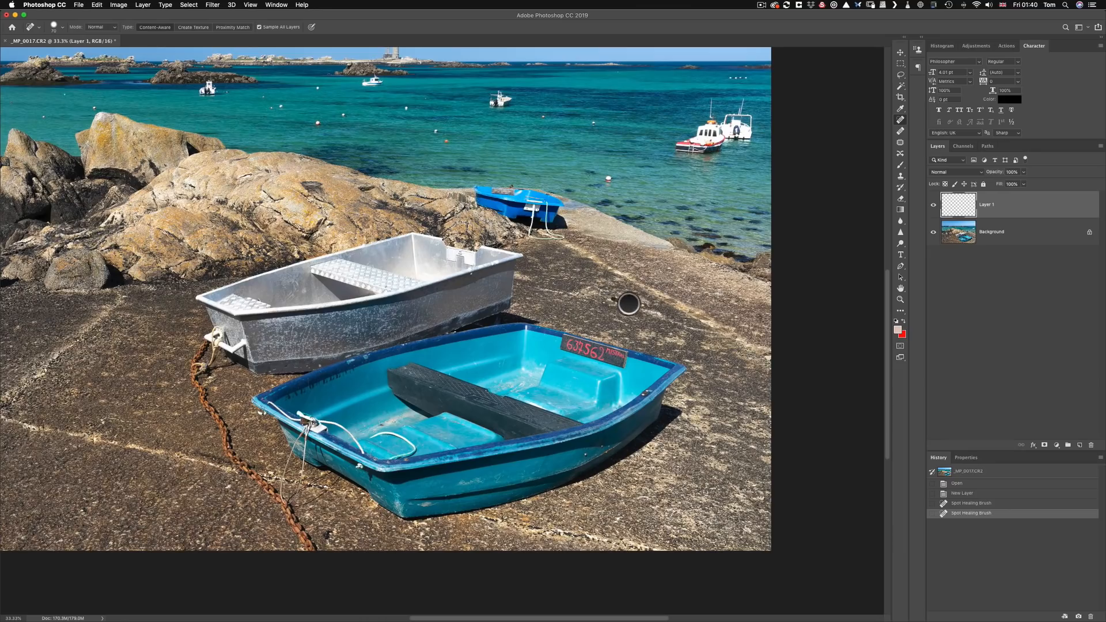
{"action": "left_click_drag", "start_coordinate": [608, 299], "coordinate": [706, 330]}
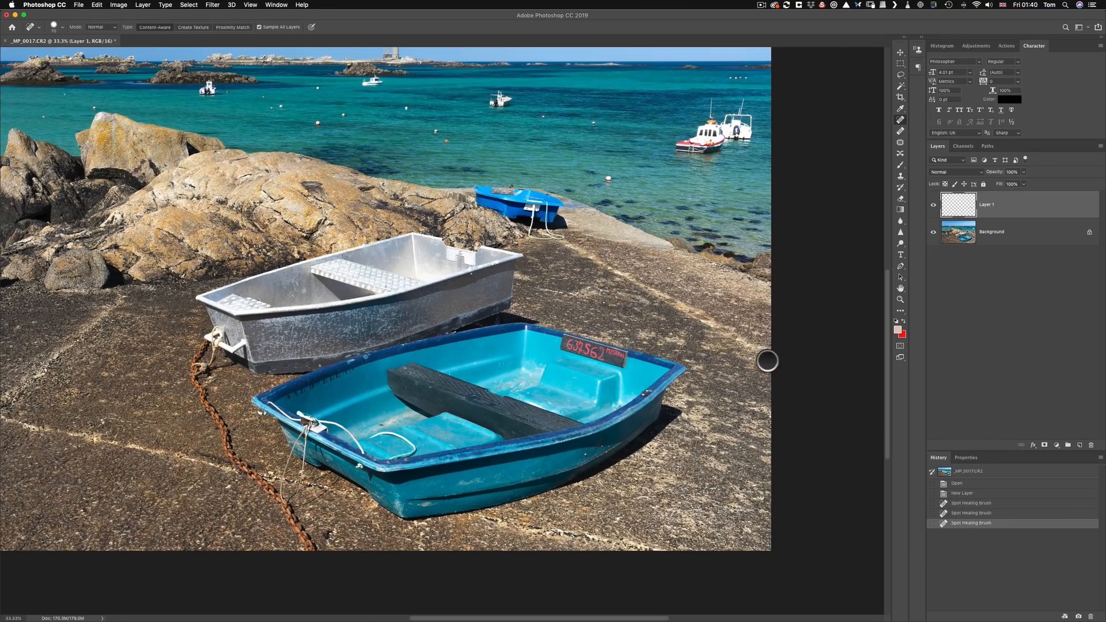
{"action": "left_click", "coordinate": [767, 361]}
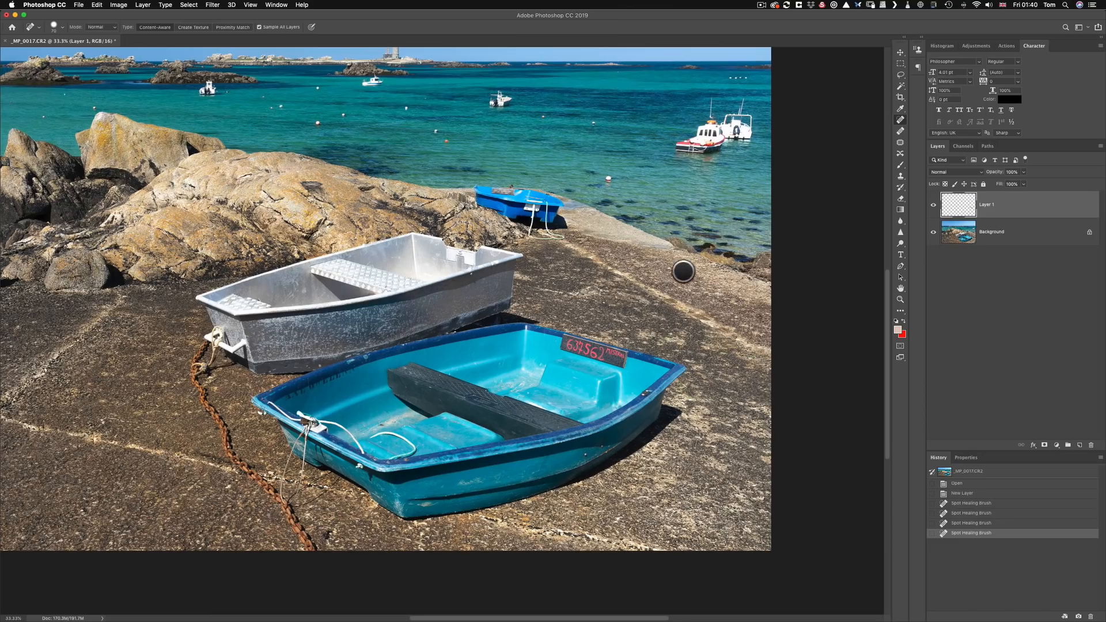
{"action": "left_click", "coordinate": [671, 264]}
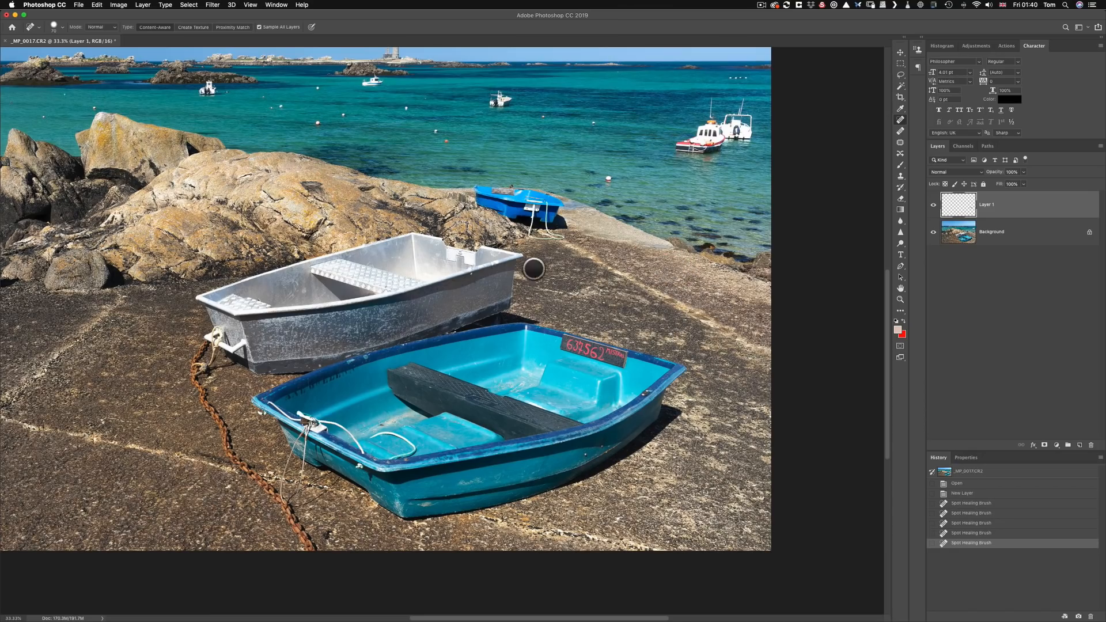
{"action": "left_click", "coordinate": [618, 273]}
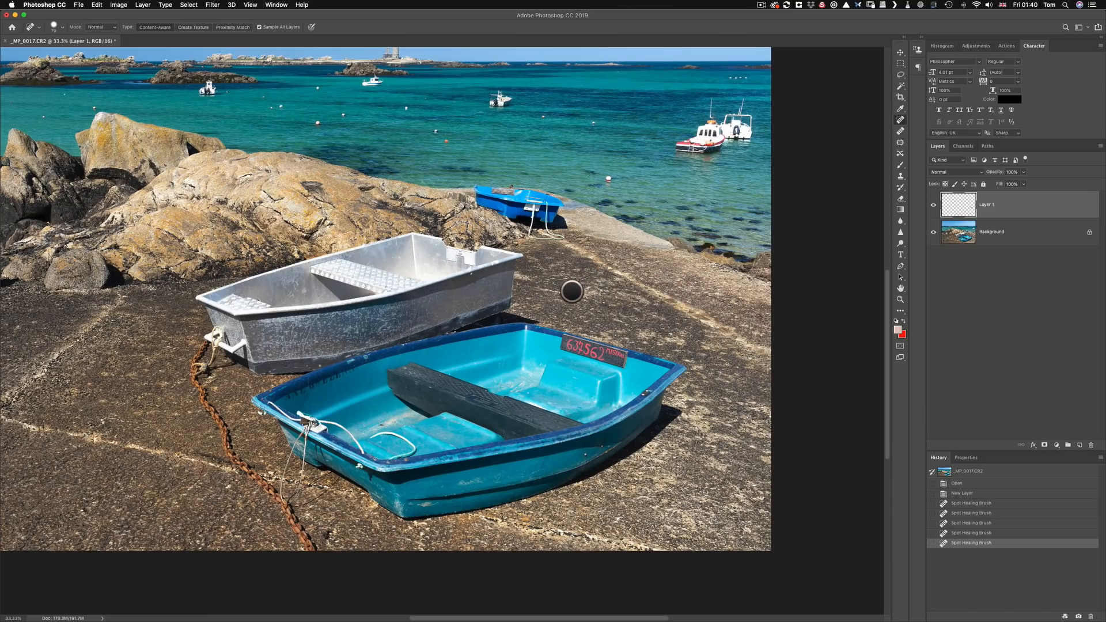
Heal the small blemishes on the ground in front of the teal boat and on its hull and interior with the Spot Healing Brush.
{"action": "scroll", "coordinate": [592, 279], "scroll_direction": "down", "scroll_amount": 5}
{"action": "scroll", "coordinate": [593, 279], "scroll_direction": "left", "scroll_amount": 5}
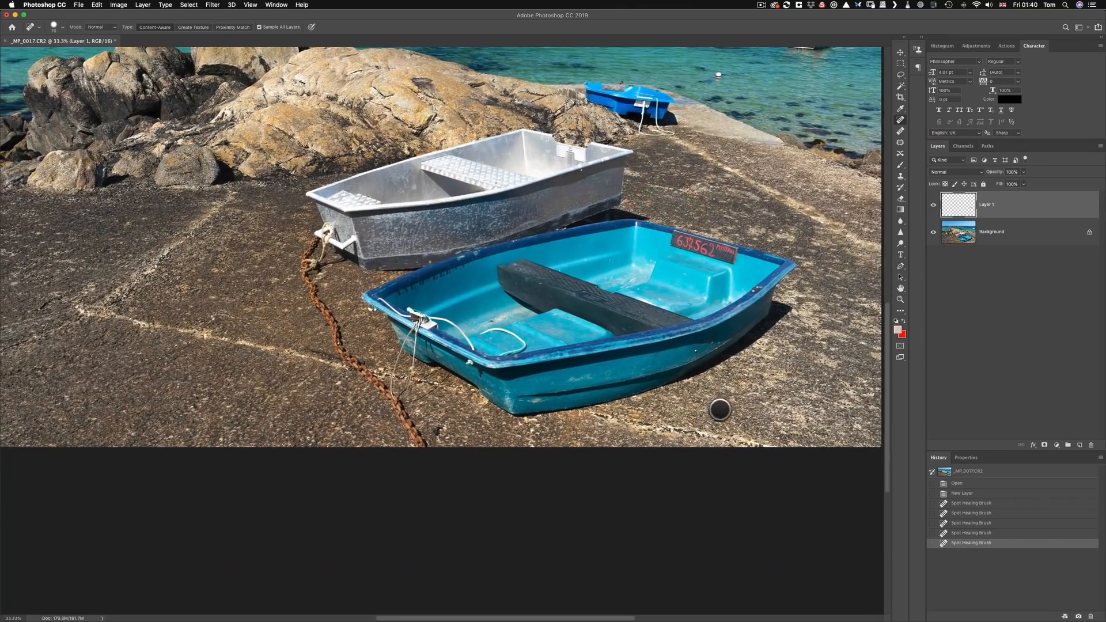
{"action": "left_click", "coordinate": [723, 417]}
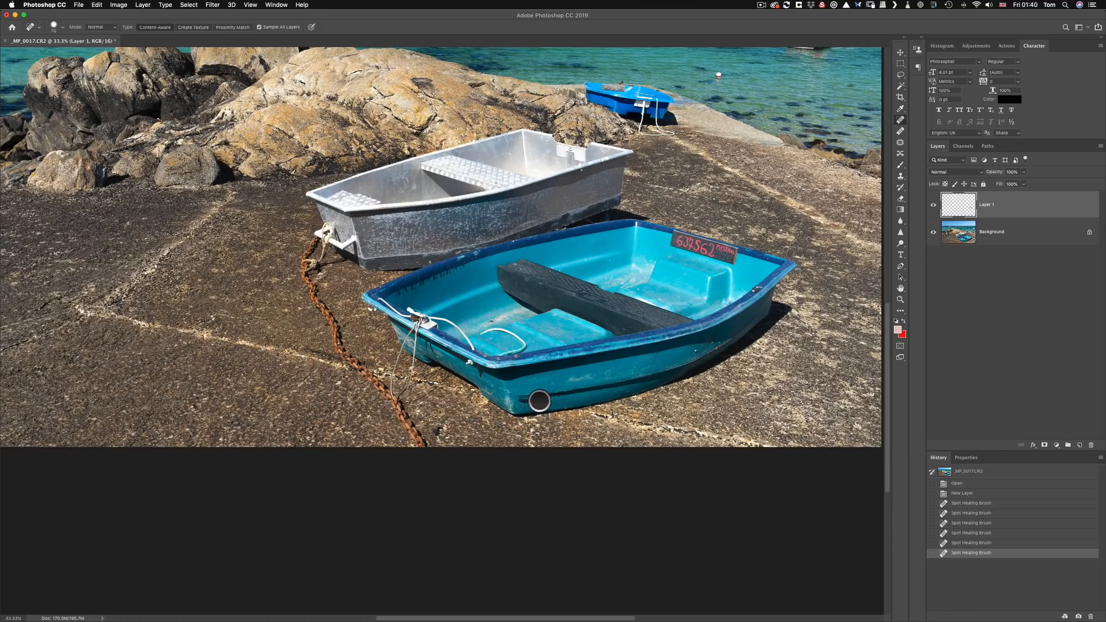
{"action": "mouse_move", "coordinate": [535, 401]}
{"action": "left_mouse_down"}
{"action": "mouse_move", "coordinate": [562, 403]}
{"action": "mouse_move", "coordinate": [616, 367]}
{"action": "left_mouse_up"}
{"action": "left_click", "coordinate": [634, 286]}
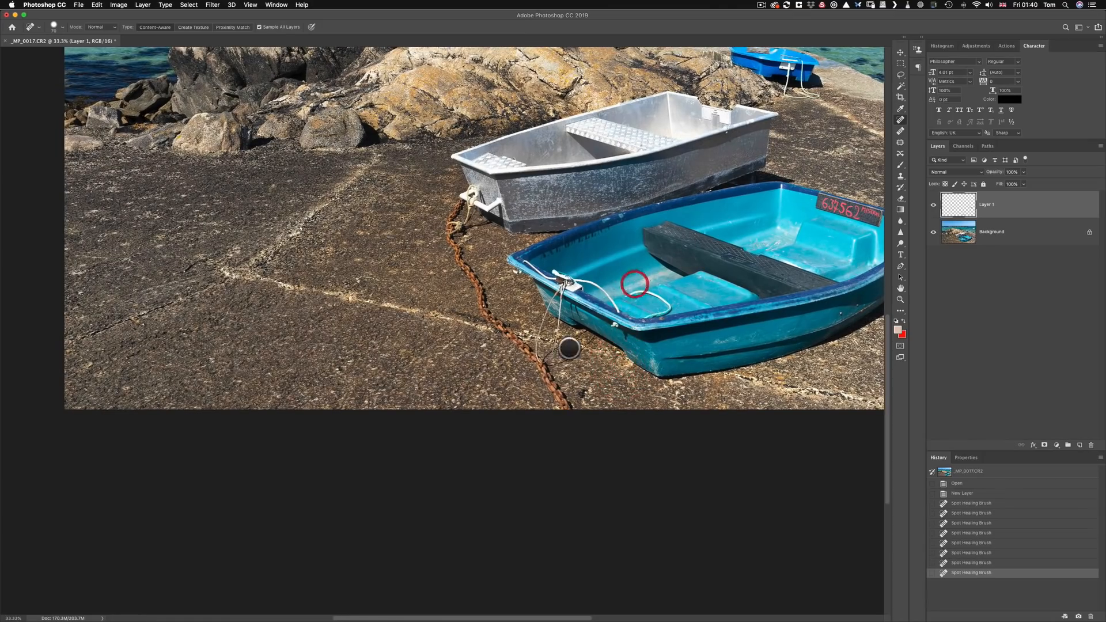
{"action": "left_click", "coordinate": [649, 281]}
{"action": "left_click", "coordinate": [640, 282]}
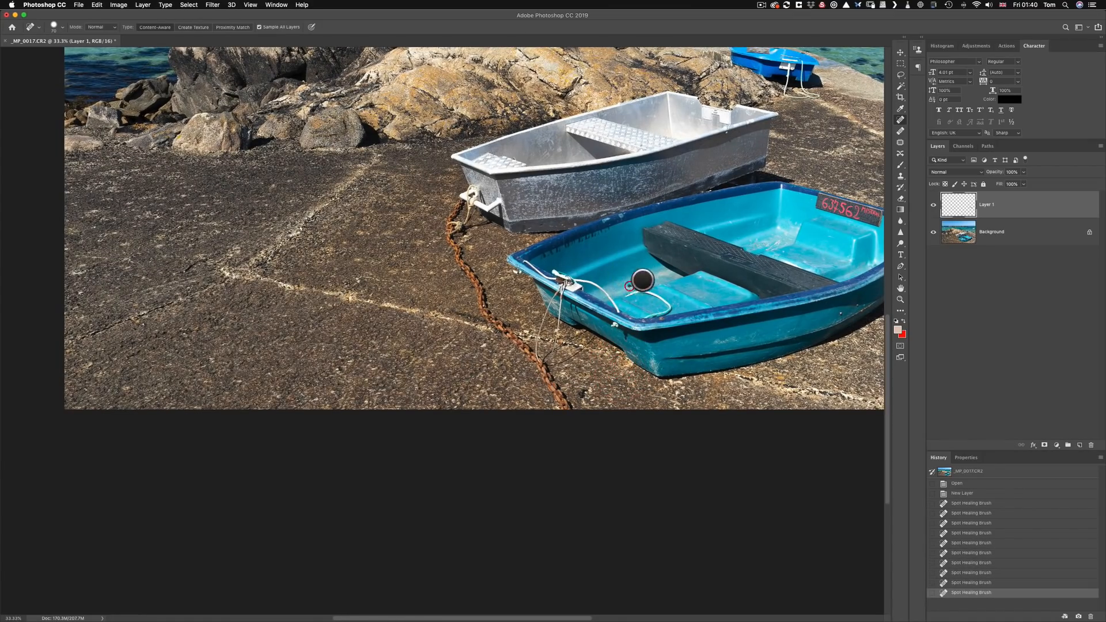
{"action": "left_click", "coordinate": [695, 233]}
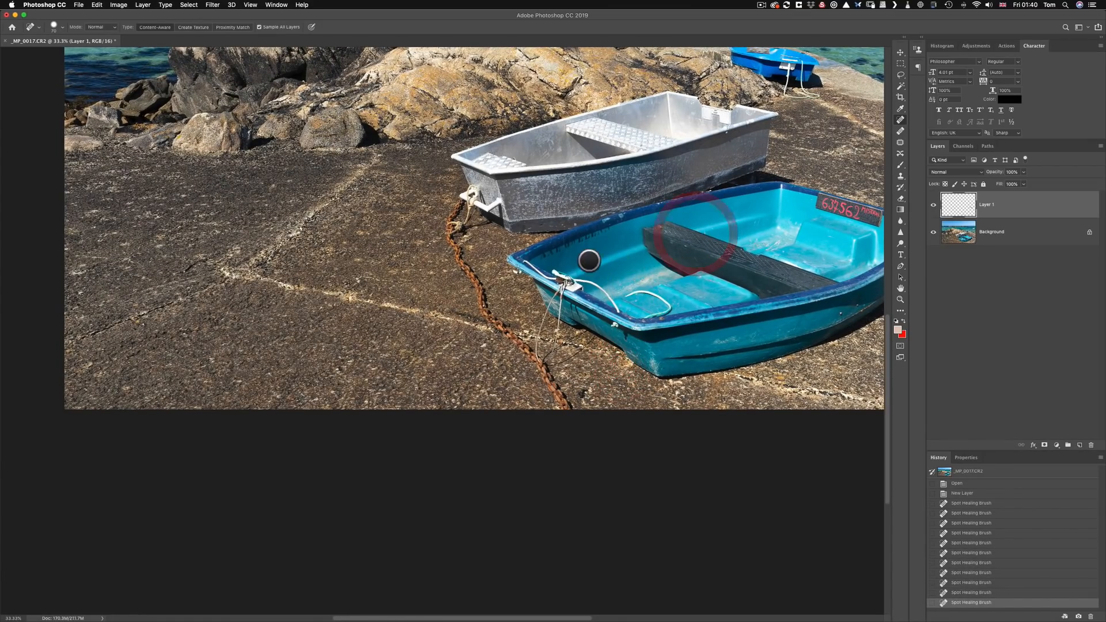
{"action": "left_click", "coordinate": [659, 204]}
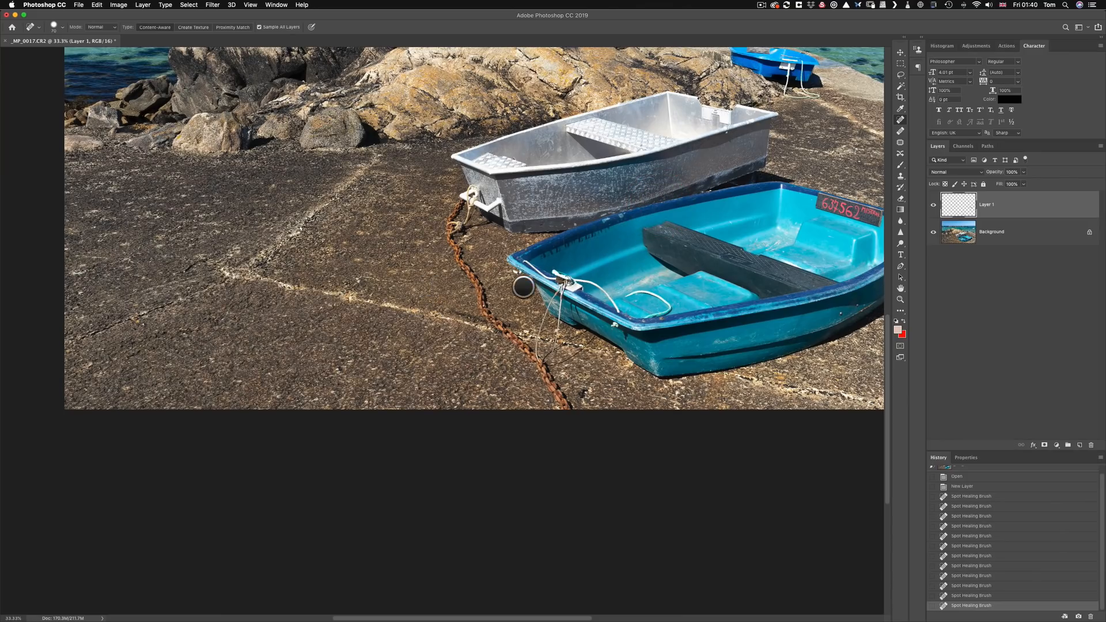
Heal the small blemishes at the ground's lower edge by the chain and on the paving above the ground's faint left crack.
{"action": "left_click", "coordinate": [582, 414]}
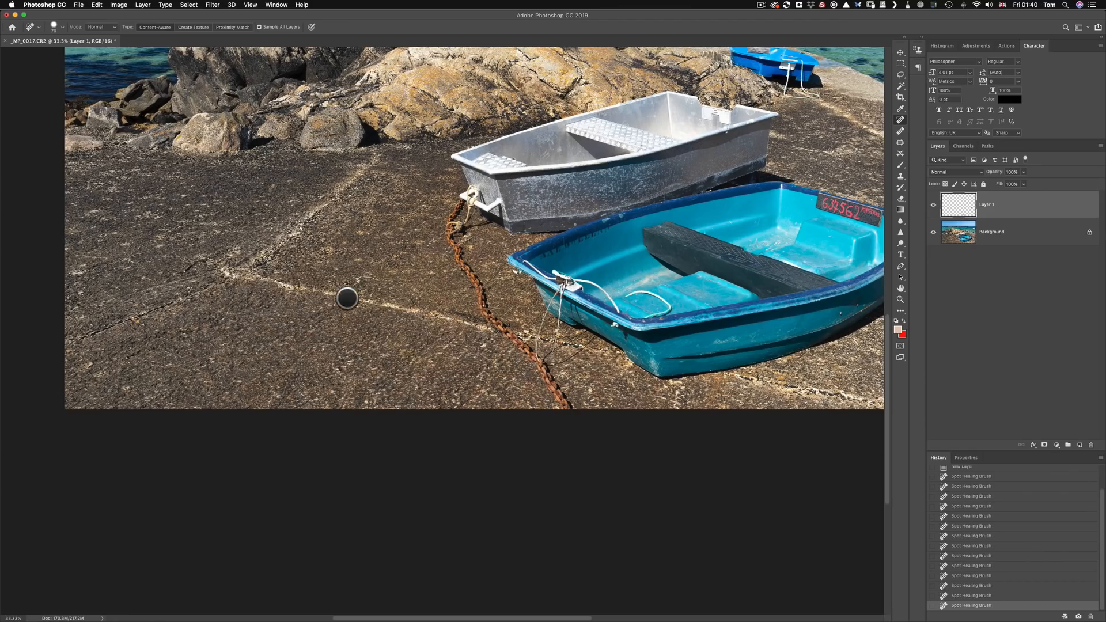
{"action": "scroll", "coordinate": [346, 298], "scroll_direction": "left", "scroll_amount": 5}
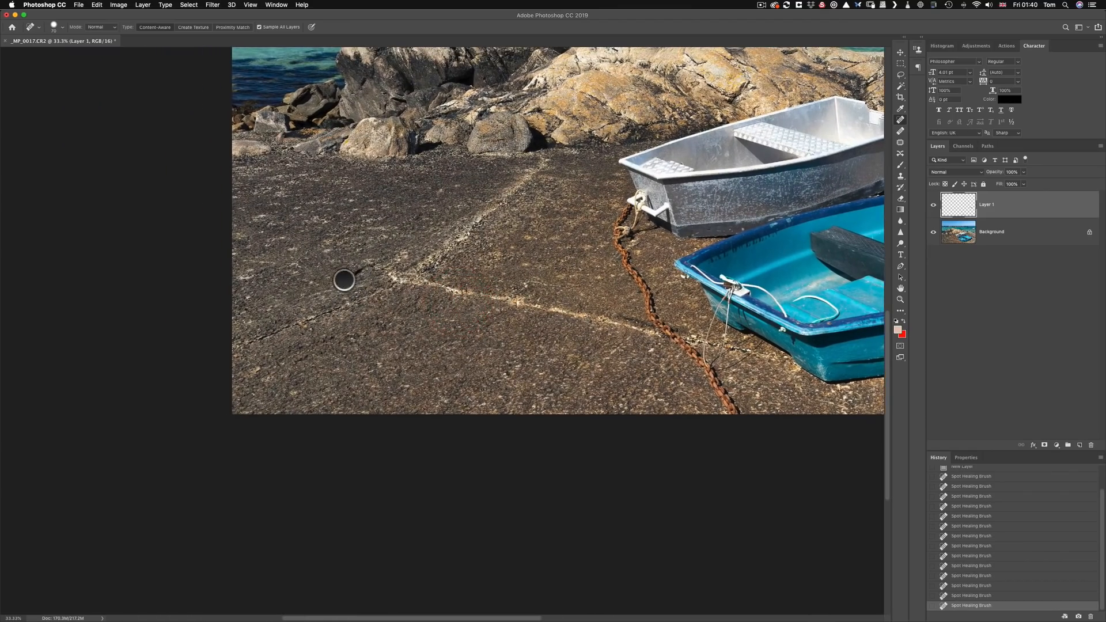
{"action": "left_click", "coordinate": [358, 267]}
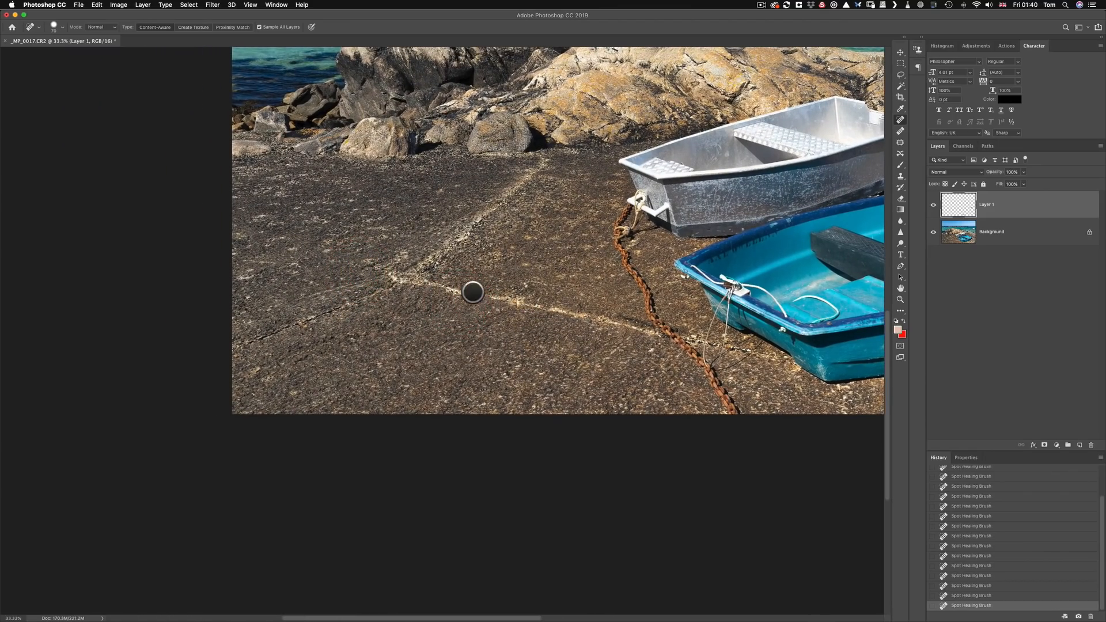
On a new empty layer, heal the diagonal crack running down from the rocks using a 150 px Spot Healing Brush with 0% hardness.
{"action": "key", "text": "super+minus"}
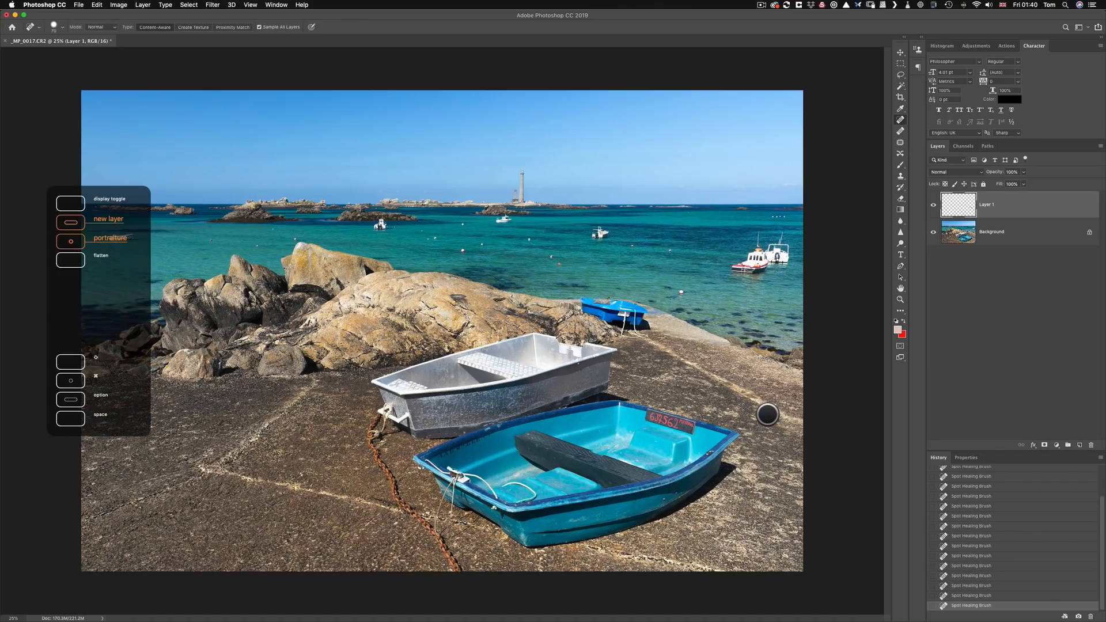
{"action": "key", "text": "super+shift+alt+n"}
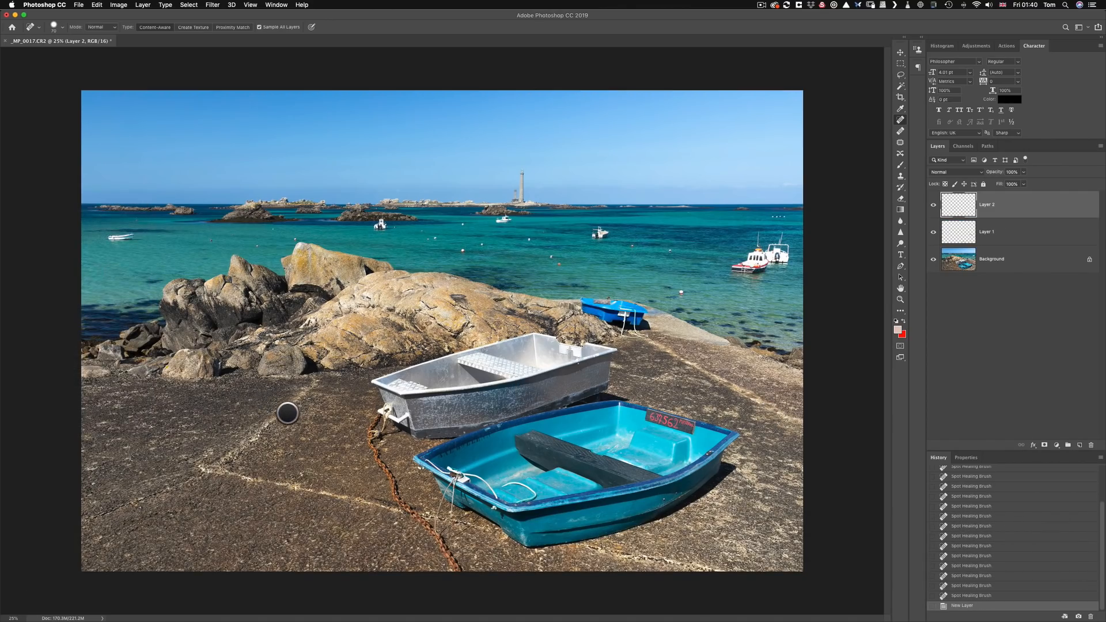
{"action": "key", "text": "super+equal"}
{"action": "key", "text": "super+equal"}
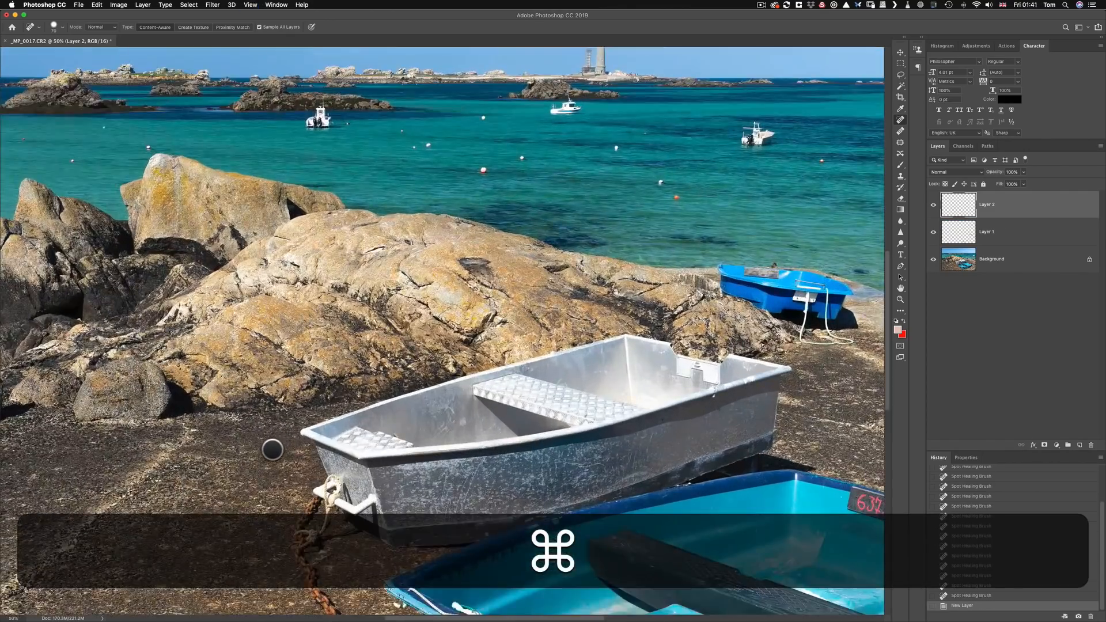
{"action": "mouse_move", "coordinate": [269, 451]}
{"action": "left_mouse_down"}
{"action": "mouse_move", "coordinate": [464, 287]}
{"action": "mouse_move", "coordinate": [486, 295]}
{"action": "left_mouse_up"}
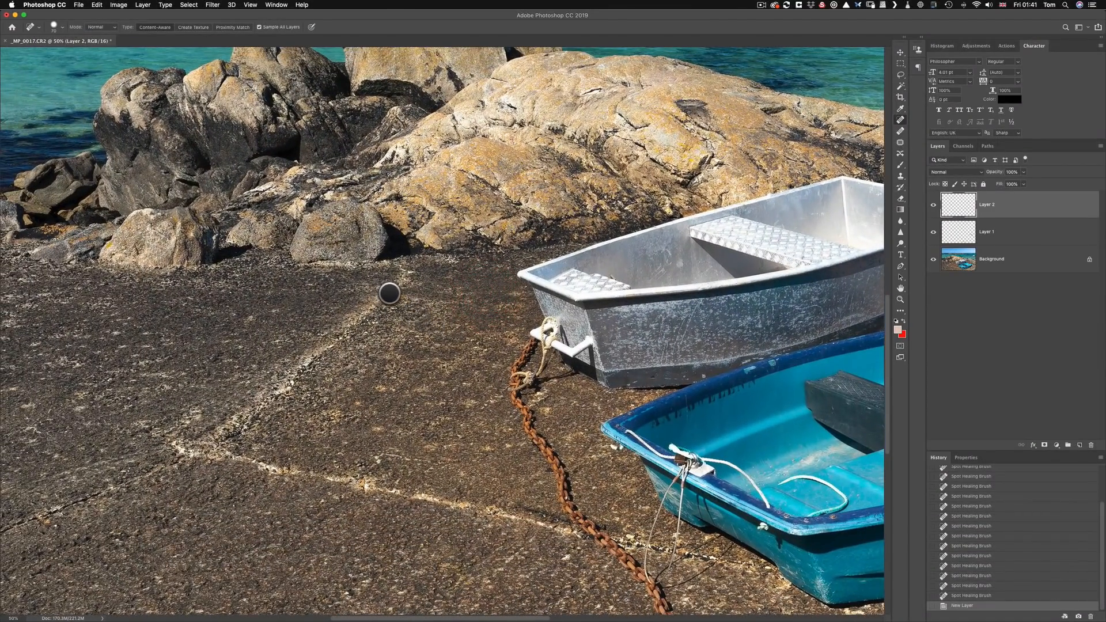
{"action": "left_click_drag", "start_coordinate": [389, 293], "coordinate": [390, 298]}
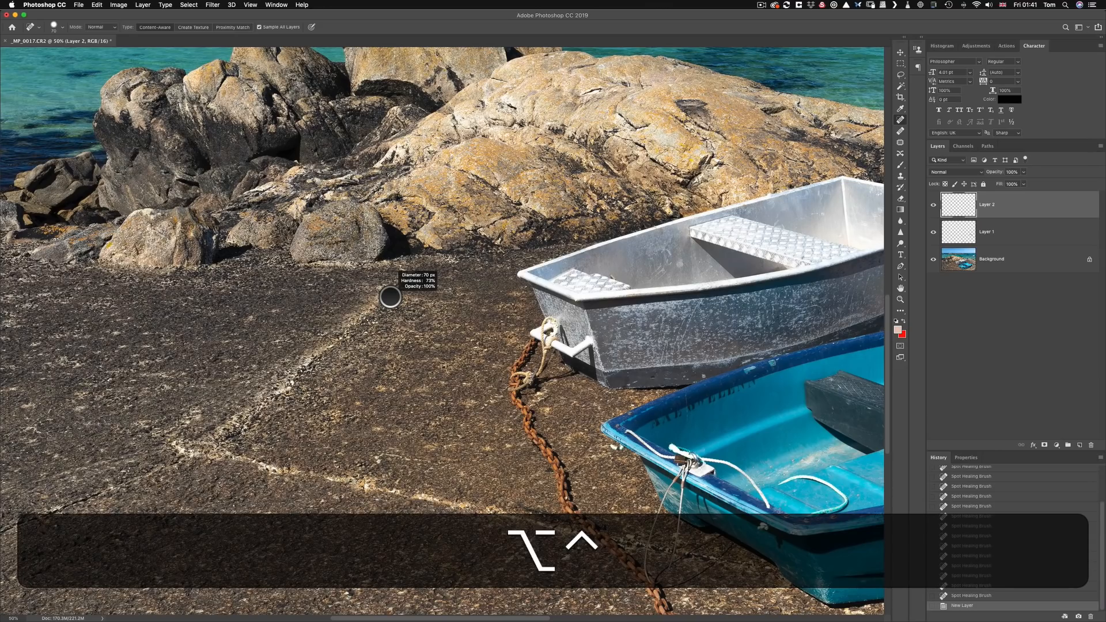
{"action": "left_click_drag", "start_coordinate": [391, 294], "coordinate": [385, 126]}
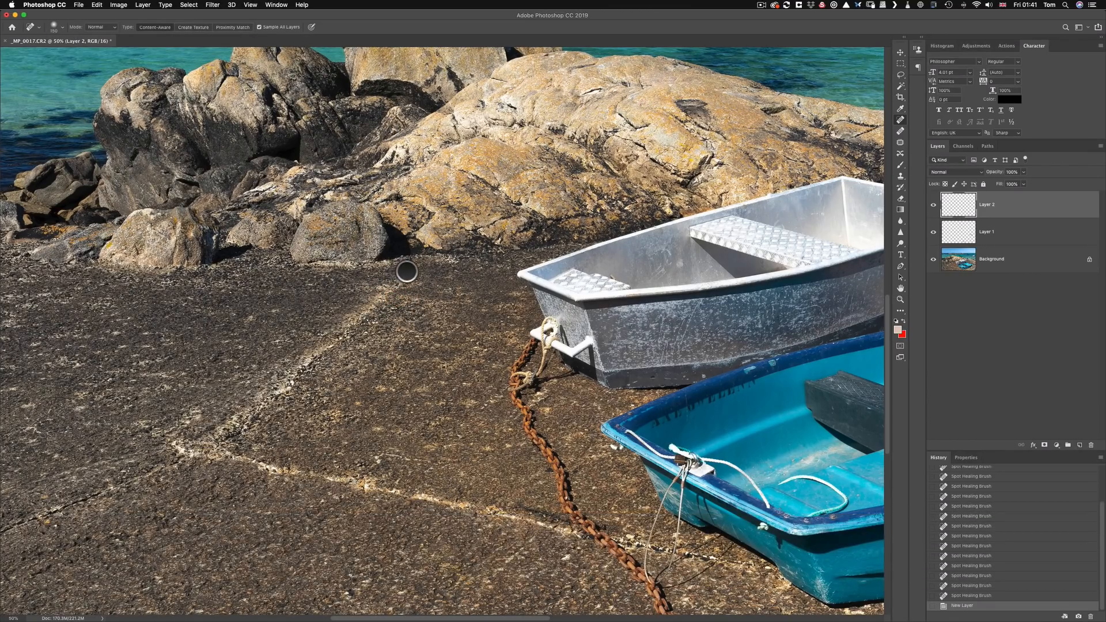
{"action": "mouse_move", "coordinate": [397, 284]}
{"action": "left_mouse_down"}
{"action": "mouse_move", "coordinate": [227, 434]}
{"action": "mouse_move", "coordinate": [246, 401]}
{"action": "mouse_move", "coordinate": [388, 297]}
{"action": "mouse_move", "coordinate": [326, 412]}
{"action": "left_mouse_up"}
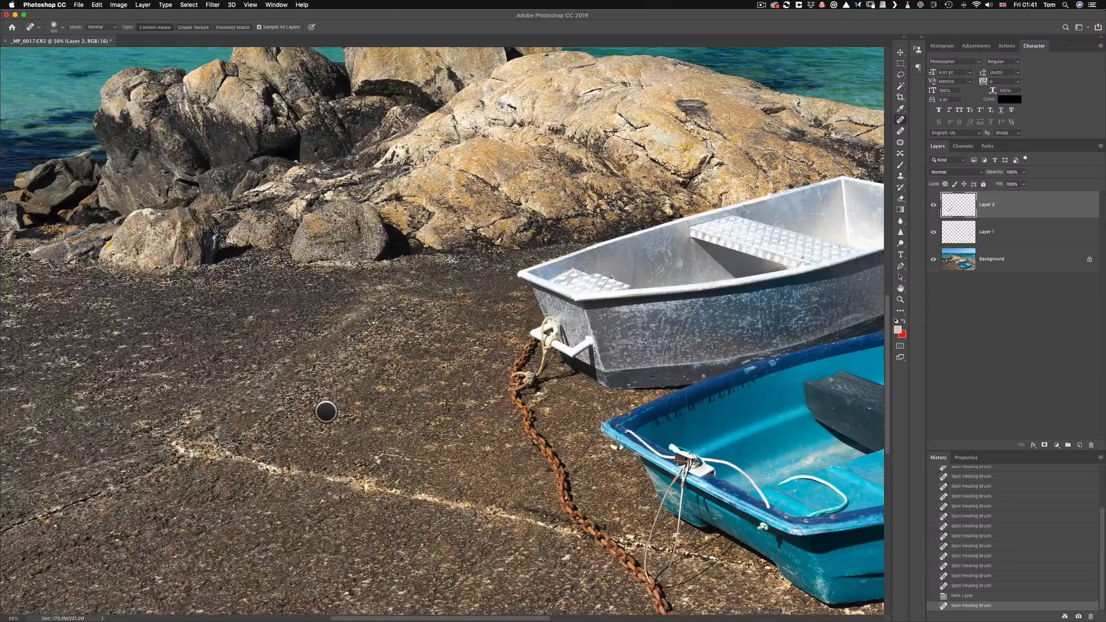
Undo the extra healing dab, and undo and redo the diagonal crack's removal to compare the ground before and after.
{"action": "key", "text": "super+minus"}
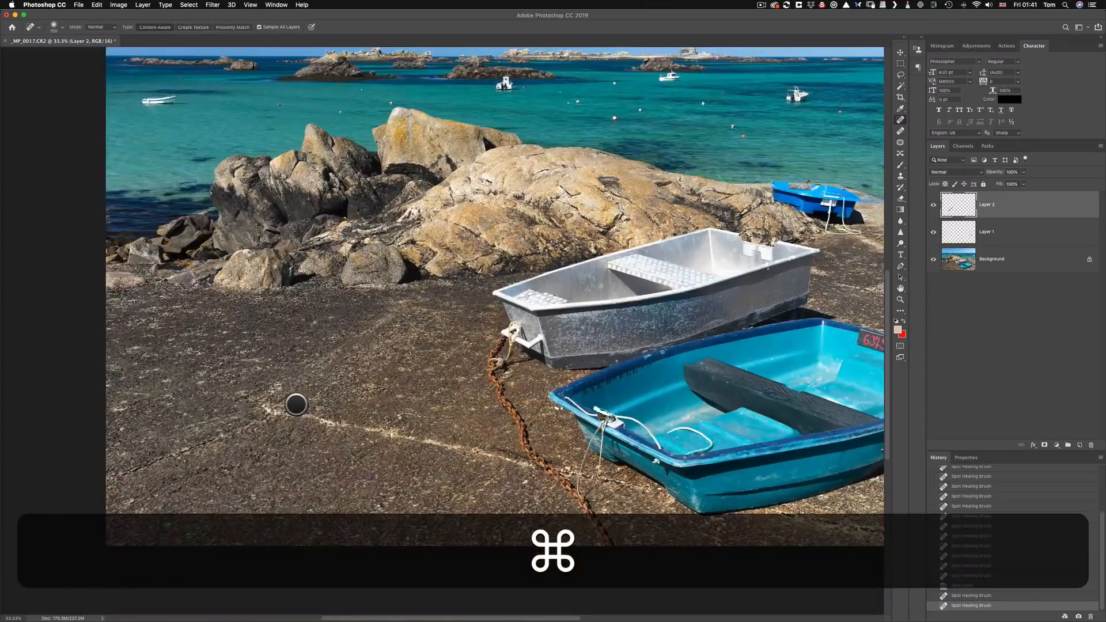
{"action": "left_click", "coordinate": [293, 404]}
{"action": "key", "text": "super+z"}
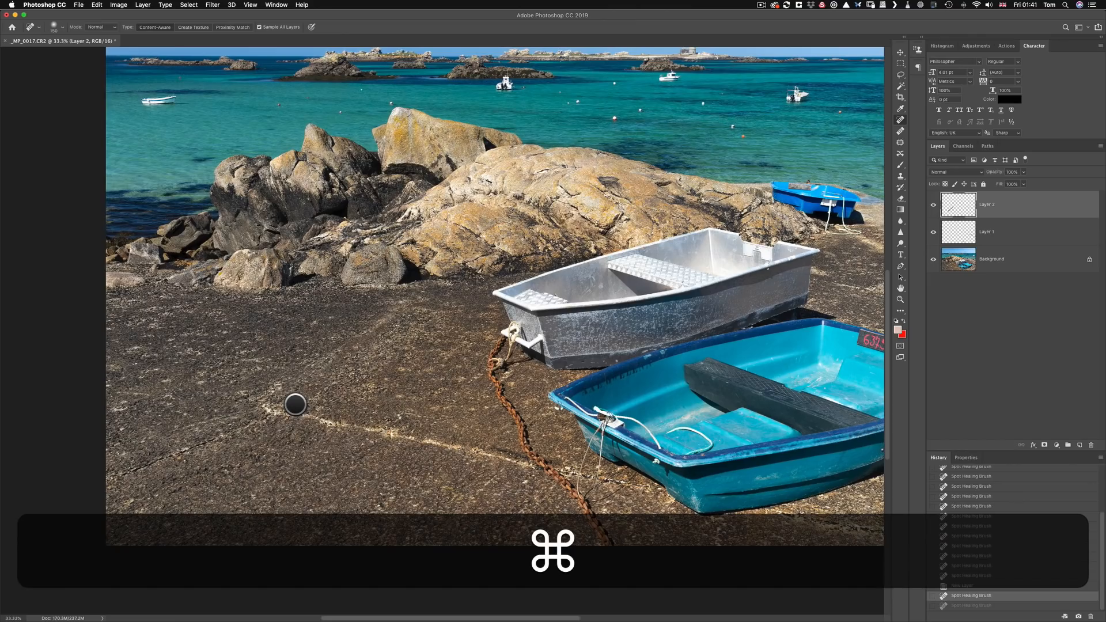
{"action": "key", "text": "super+z"}
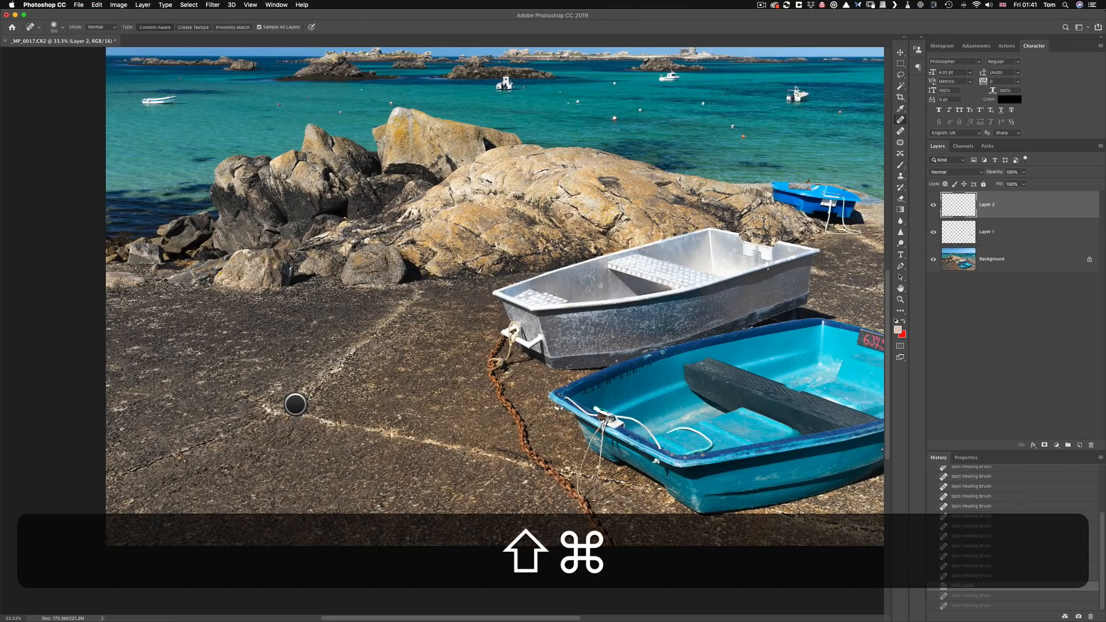
{"action": "key", "text": "super+shift+z"}
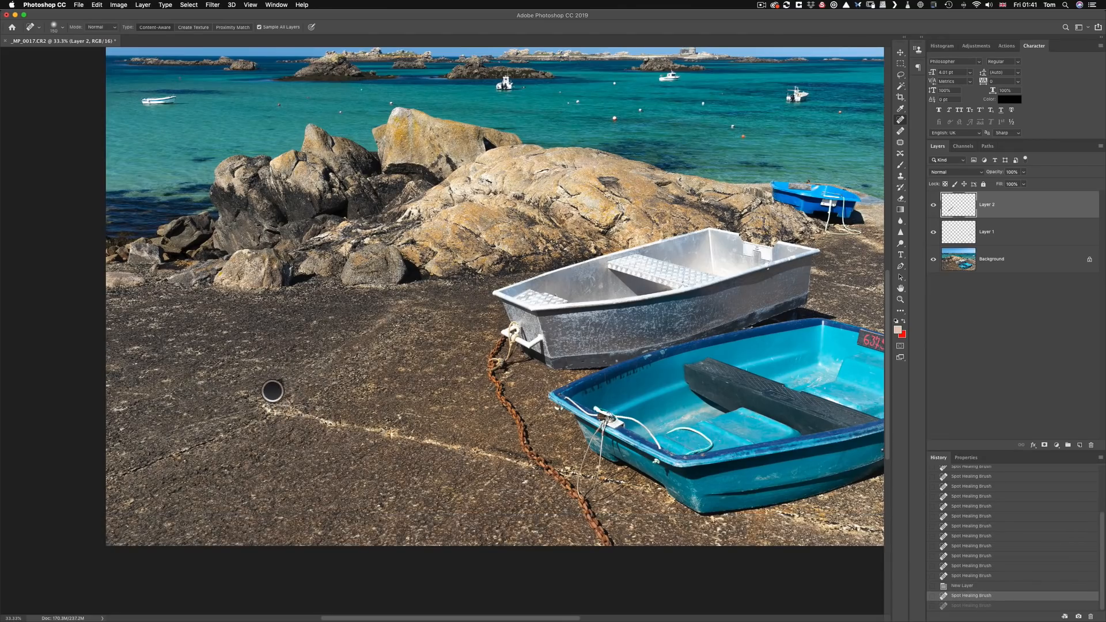
Heal the pale crack running across the ground from the old crack junction to the rusty chain.
{"action": "mouse_move", "coordinate": [281, 381]}
{"action": "left_mouse_down"}
{"action": "mouse_move", "coordinate": [264, 402]}
{"action": "mouse_move", "coordinate": [286, 412]}
{"action": "mouse_move", "coordinate": [515, 461]}
{"action": "mouse_move", "coordinate": [405, 432]}
{"action": "mouse_move", "coordinate": [391, 415]}
{"action": "left_mouse_up"}
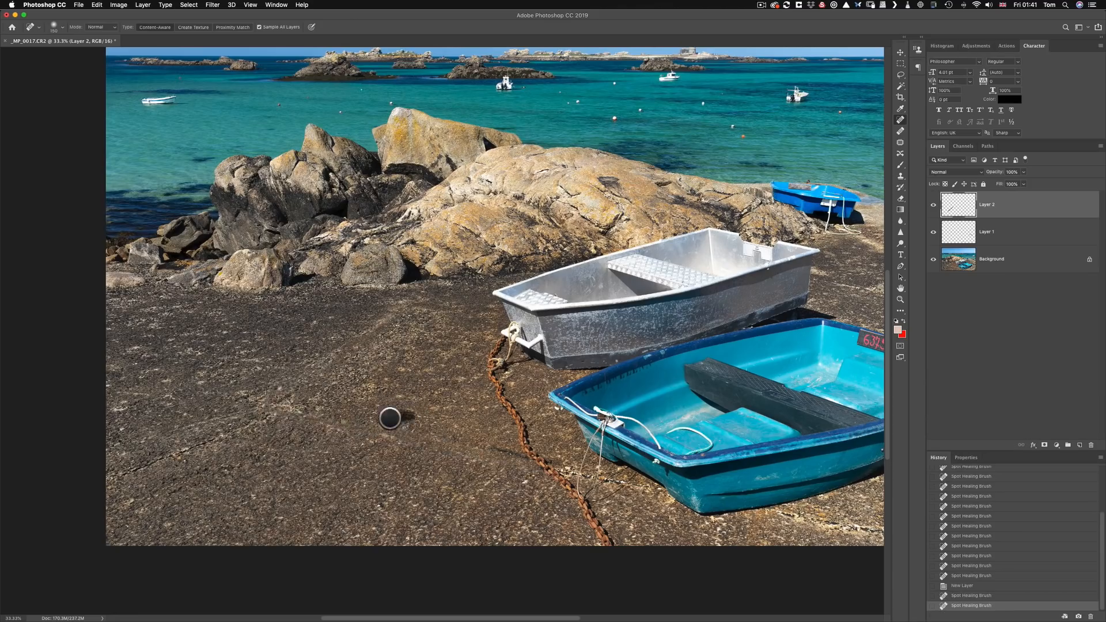
{"action": "left_click", "coordinate": [295, 409]}
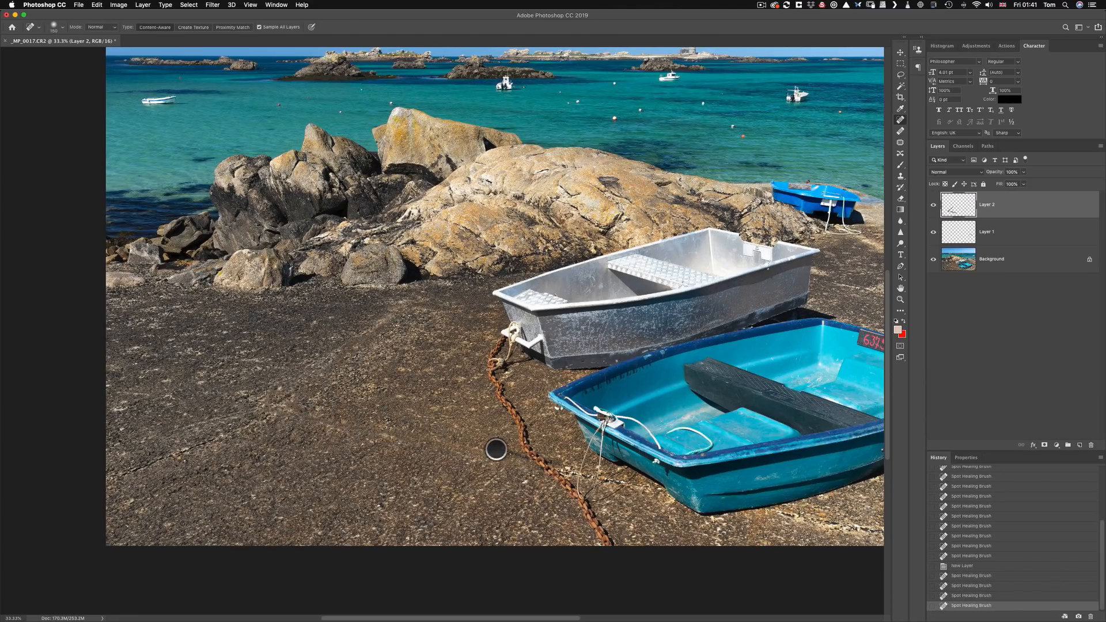
{"action": "left_click", "coordinate": [524, 458]}
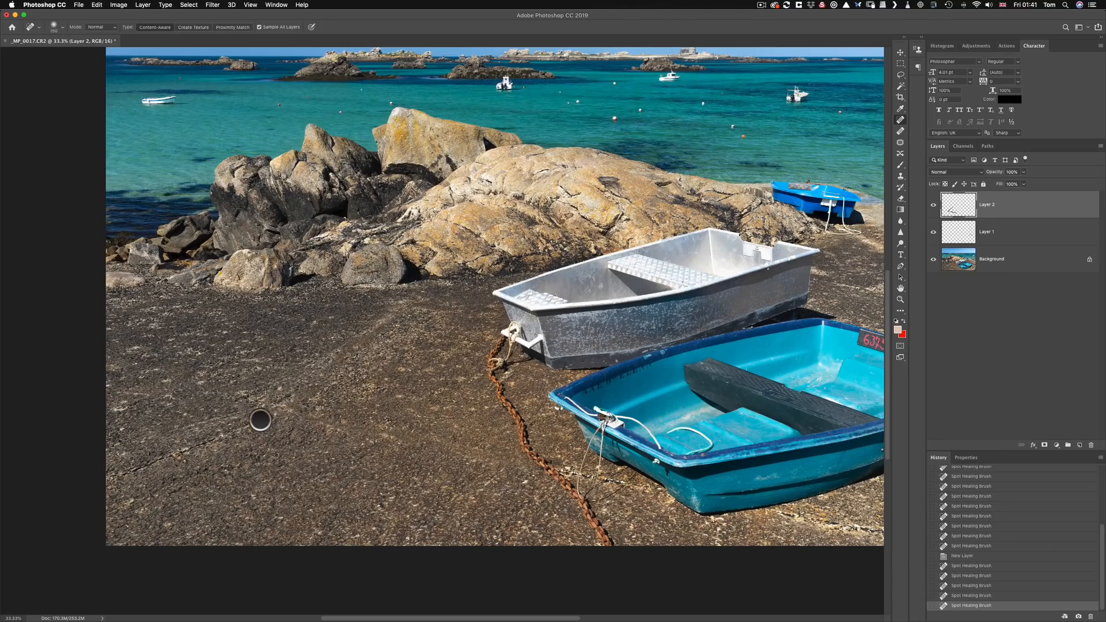
Heal the remaining crack running to the photo's left edge and the leftover marks around the crack junction.
{"action": "left_click_drag", "start_coordinate": [261, 419], "coordinate": [107, 481]}
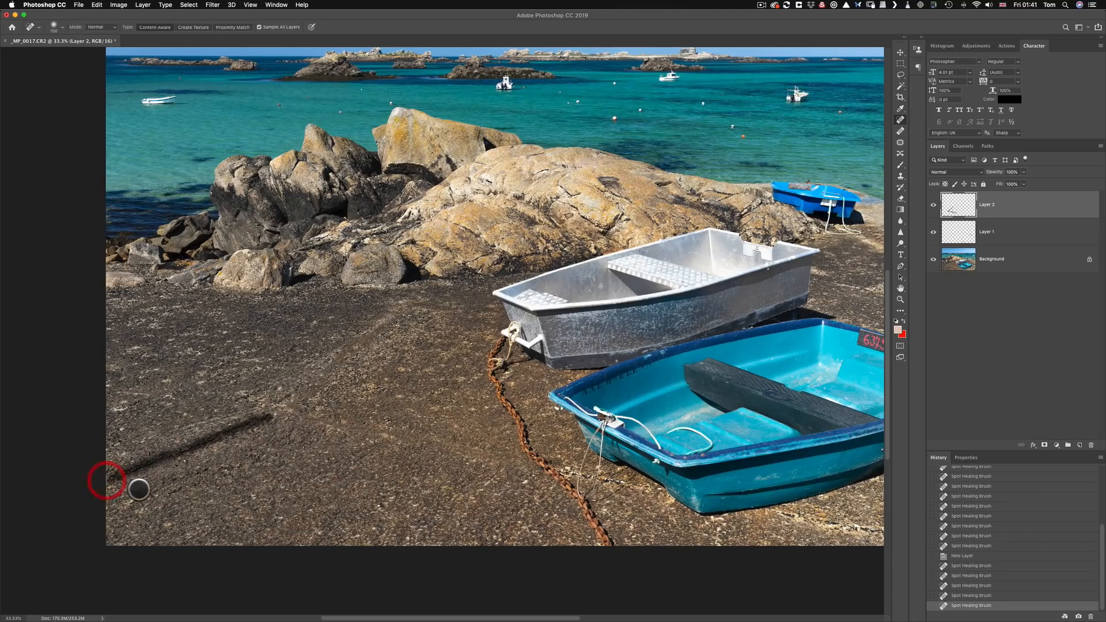
{"action": "left_click", "coordinate": [281, 397]}
{"action": "left_click", "coordinate": [272, 419]}
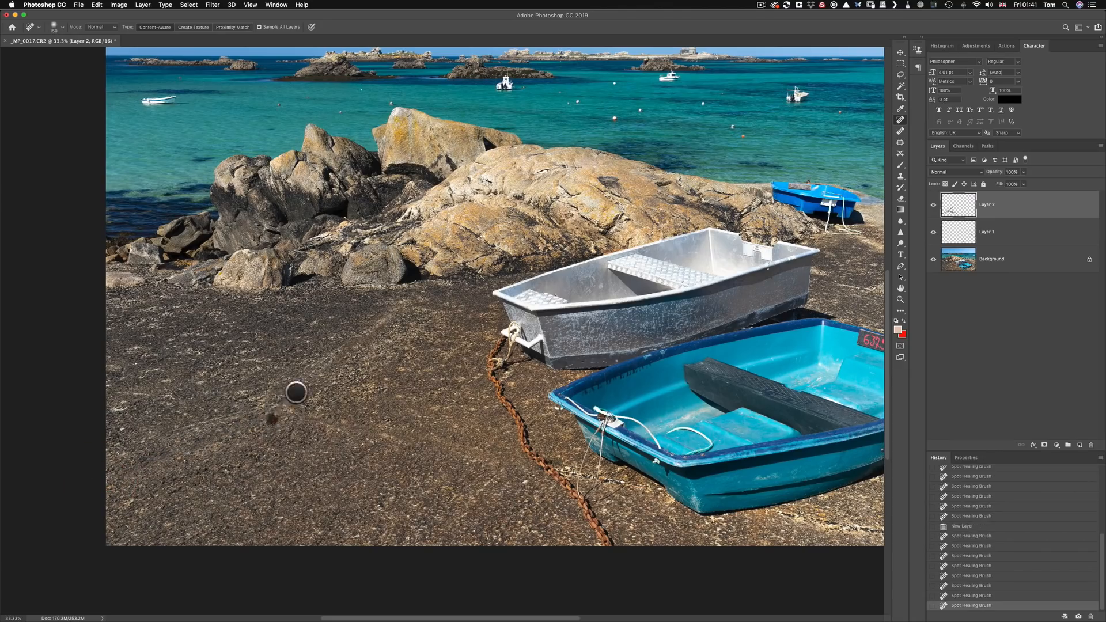
{"action": "left_click", "coordinate": [289, 399]}
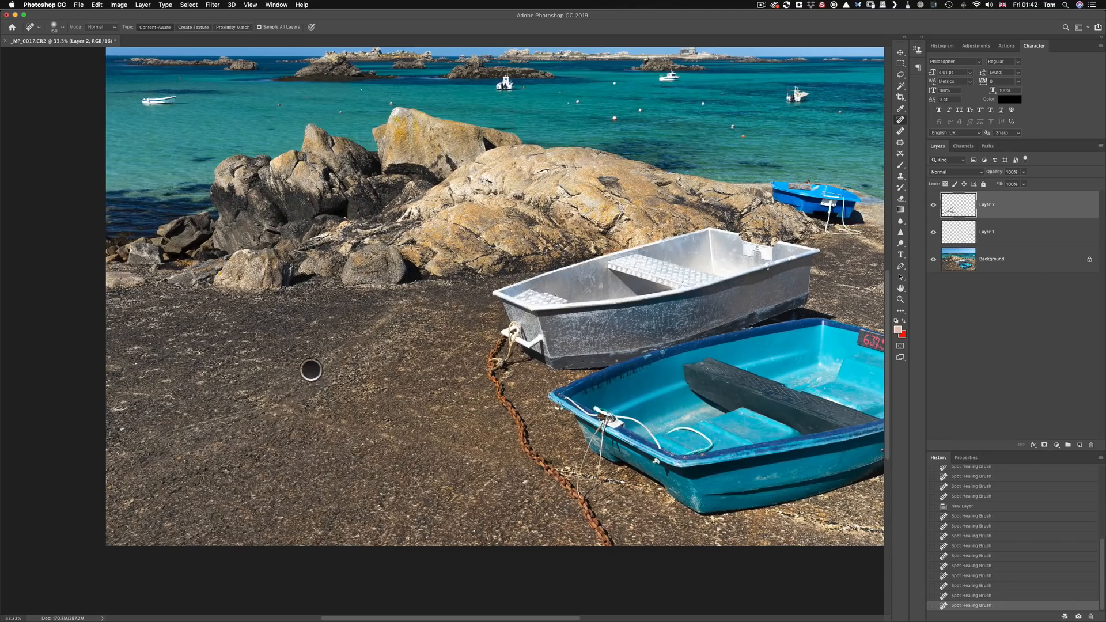
Heal over the faint trace of the former diagonal crack with broad Spot Healing strokes and open the brush settings.
{"action": "mouse_move", "coordinate": [311, 369]}
{"action": "left_mouse_down"}
{"action": "mouse_move", "coordinate": [343, 369]}
{"action": "mouse_move", "coordinate": [360, 330]}
{"action": "mouse_move", "coordinate": [387, 337]}
{"action": "mouse_move", "coordinate": [397, 312]}
{"action": "left_mouse_up"}
{"action": "mouse_move", "coordinate": [319, 366]}
{"action": "left_mouse_down"}
{"action": "mouse_move", "coordinate": [283, 406]}
{"action": "mouse_move", "coordinate": [276, 389]}
{"action": "mouse_move", "coordinate": [263, 398]}
{"action": "mouse_move", "coordinate": [233, 389]}
{"action": "left_mouse_up"}
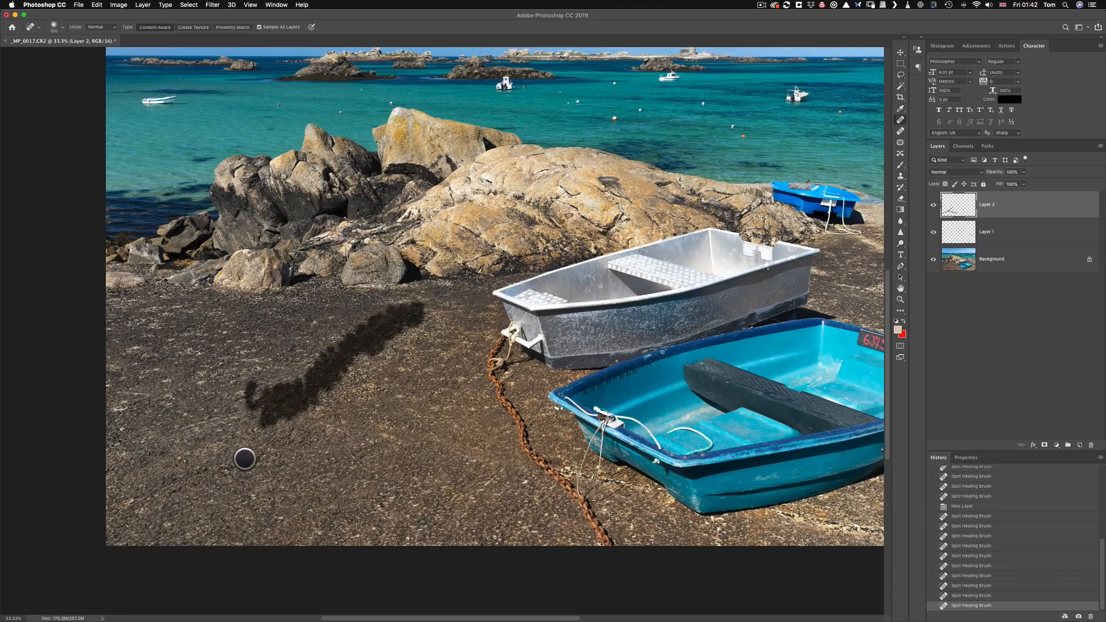
{"action": "right_click", "coordinate": [254, 444]}
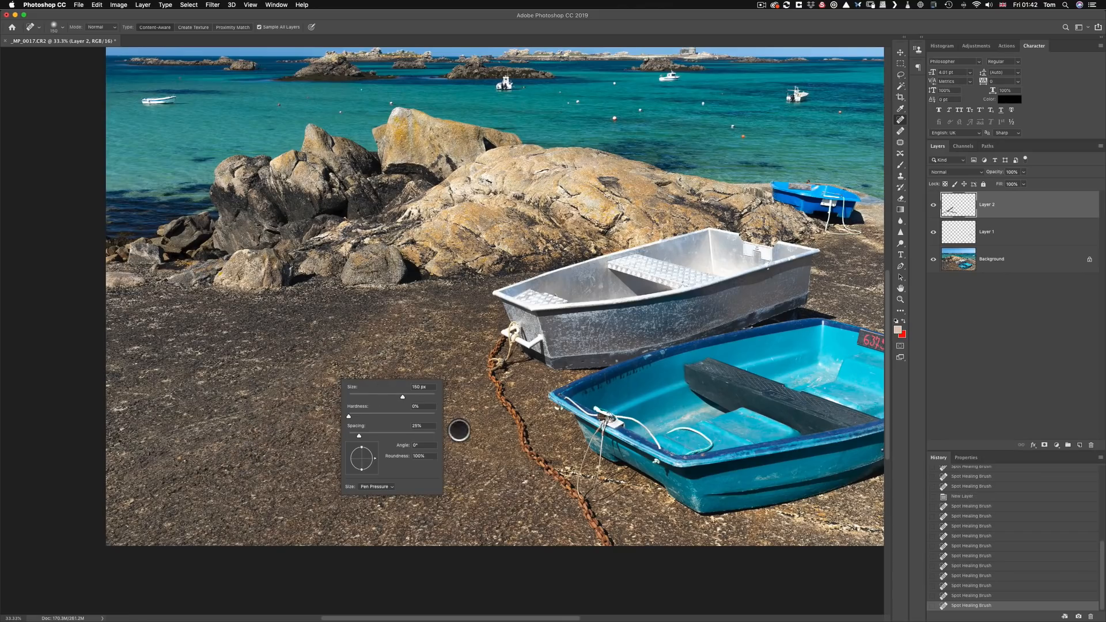
Heal the remaining dark patches and crack traces on the ground near the photo's left edge with short Spot Healing strokes.
{"action": "left_click", "coordinate": [458, 427]}
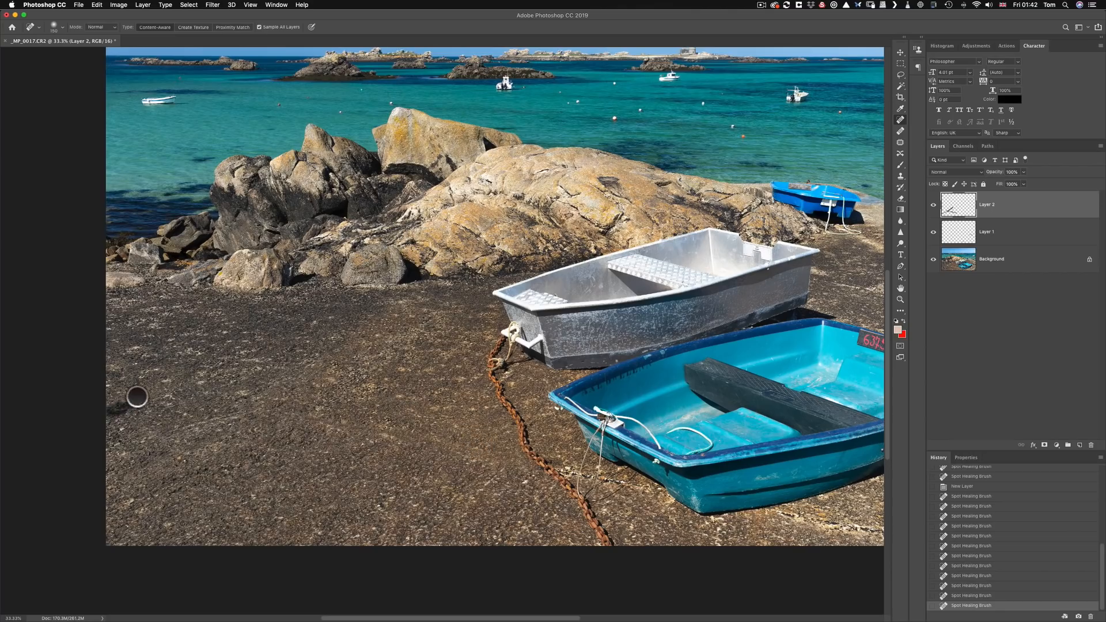
{"action": "left_click_drag", "start_coordinate": [136, 395], "coordinate": [143, 370]}
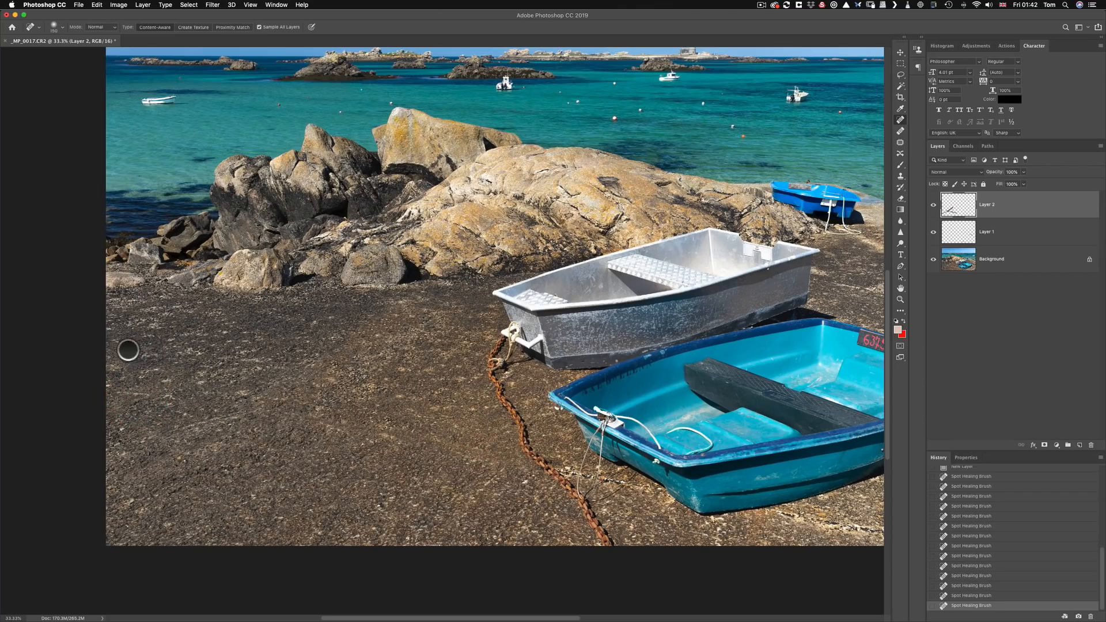
{"action": "left_click", "coordinate": [140, 345]}
{"action": "left_click", "coordinate": [108, 326]}
{"action": "left_click_drag", "start_coordinate": [111, 375], "coordinate": [107, 387]}
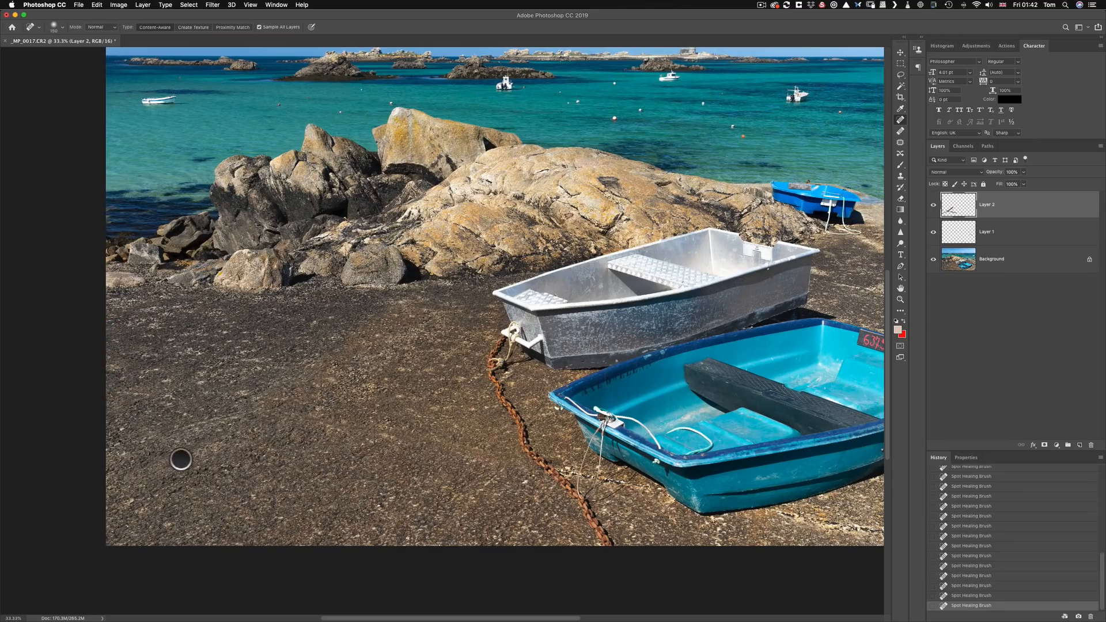
{"action": "left_click", "coordinate": [179, 459]}
{"action": "mouse_move", "coordinate": [179, 431]}
{"action": "left_mouse_down"}
{"action": "mouse_move", "coordinate": [234, 426]}
{"action": "mouse_move", "coordinate": [186, 426]}
{"action": "left_mouse_up"}
{"action": "left_click_drag", "start_coordinate": [146, 396], "coordinate": [123, 396]}
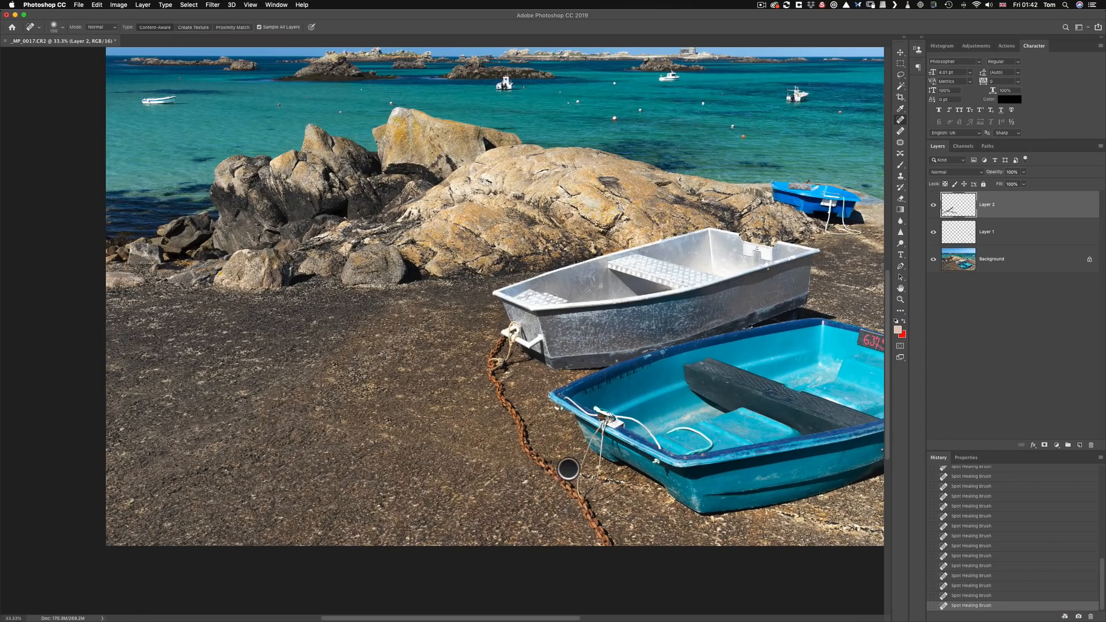
Heal the pale crack on the ground below the turquoise boat, from the photo's bottom edge across to the rusty chain.
{"action": "key", "text": "super+plus"}
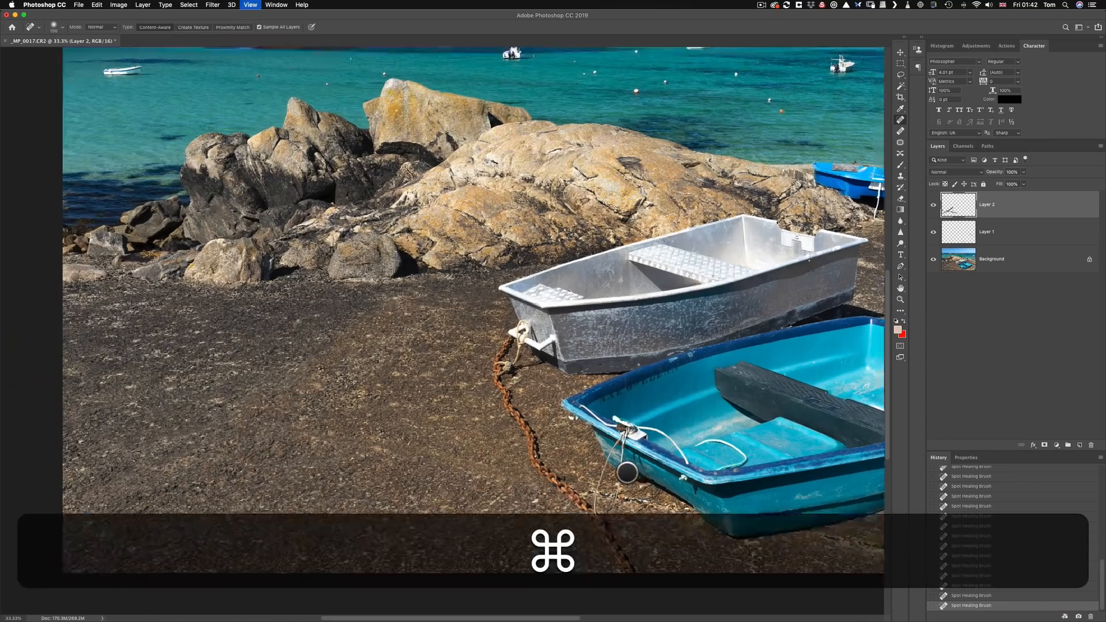
{"action": "scroll", "coordinate": [625, 504], "scroll_direction": "down", "scroll_amount": 8}
{"action": "scroll", "coordinate": [624, 505], "scroll_direction": "right", "scroll_amount": 6}
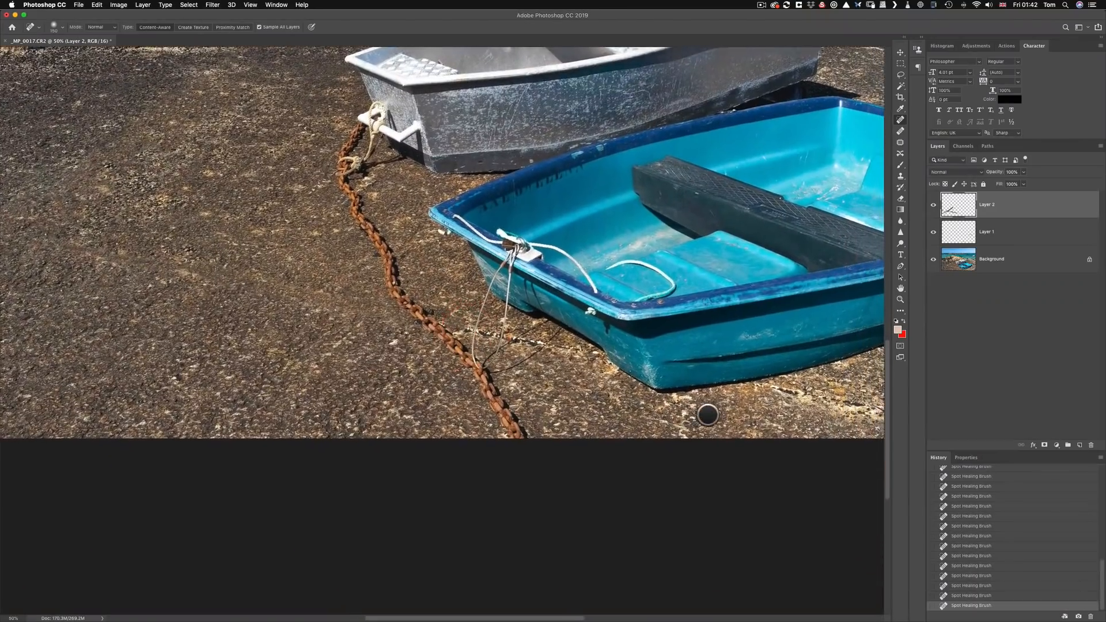
{"action": "scroll", "coordinate": [653, 402], "scroll_direction": "right", "scroll_amount": 8}
{"action": "scroll", "coordinate": [653, 402], "scroll_direction": "up", "scroll_amount": 1}
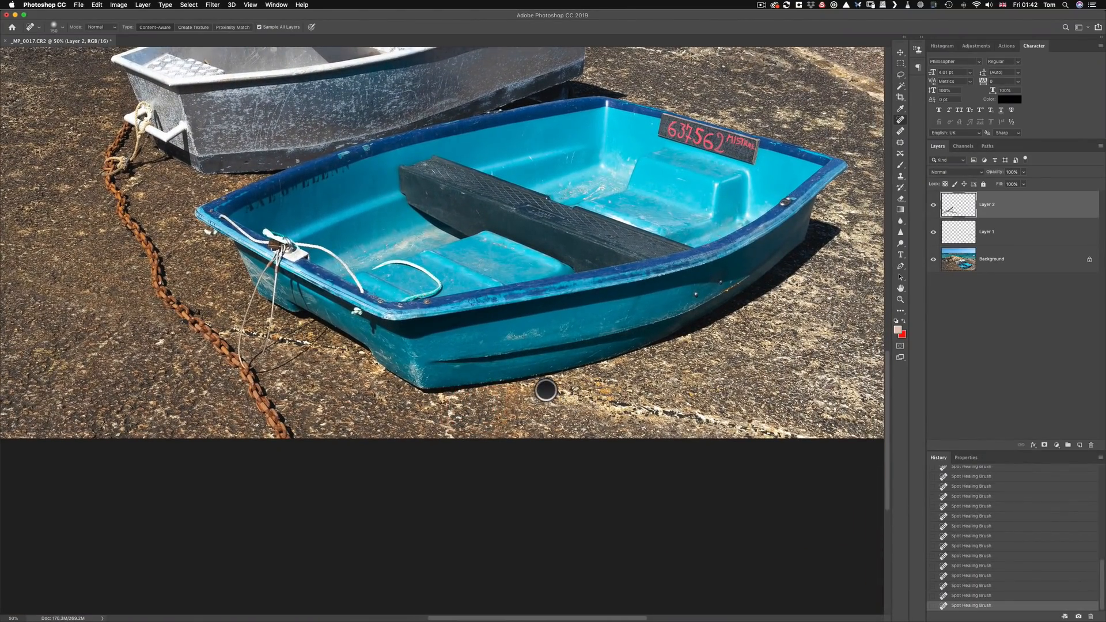
{"action": "mouse_move", "coordinate": [546, 390]}
{"action": "left_mouse_down"}
{"action": "mouse_move", "coordinate": [788, 438]}
{"action": "mouse_move", "coordinate": [766, 434]}
{"action": "left_mouse_up"}
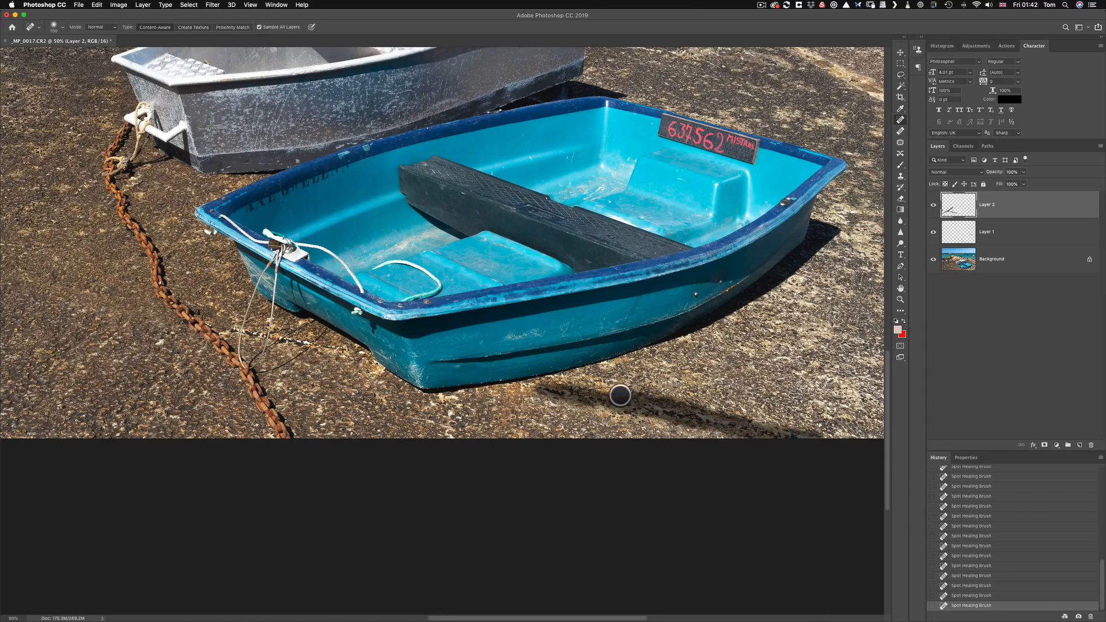
{"action": "mouse_move", "coordinate": [554, 399]}
{"action": "left_mouse_down"}
{"action": "mouse_move", "coordinate": [699, 425]}
{"action": "mouse_move", "coordinate": [710, 451]}
{"action": "left_mouse_up"}
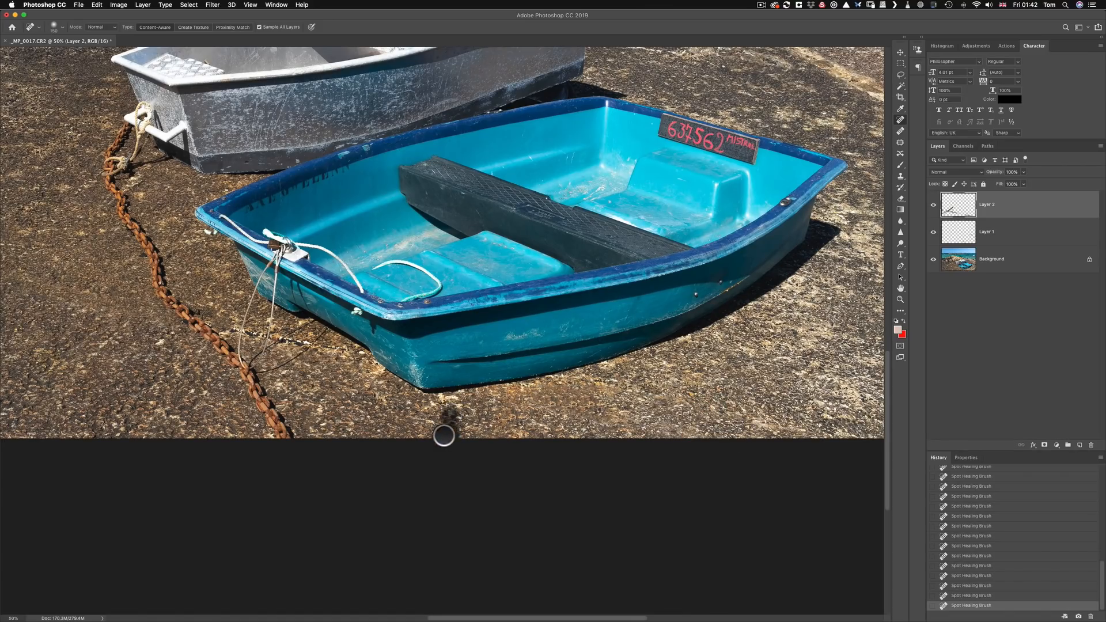
{"action": "left_click_drag", "start_coordinate": [444, 425], "coordinate": [346, 365]}
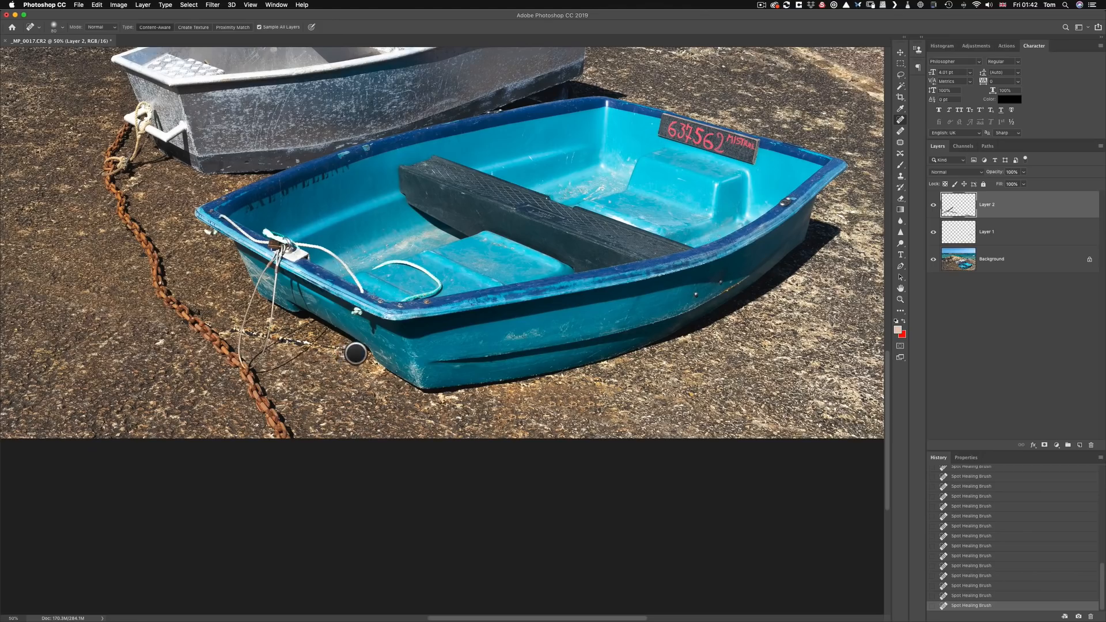
{"action": "mouse_move", "coordinate": [309, 340]}
{"action": "left_mouse_down"}
{"action": "mouse_move", "coordinate": [282, 358]}
{"action": "mouse_move", "coordinate": [303, 345]}
{"action": "mouse_move", "coordinate": [283, 339]}
{"action": "mouse_move", "coordinate": [305, 341]}
{"action": "mouse_move", "coordinate": [269, 384]}
{"action": "mouse_move", "coordinate": [304, 339]}
{"action": "mouse_move", "coordinate": [275, 347]}
{"action": "mouse_move", "coordinate": [283, 335]}
{"action": "mouse_move", "coordinate": [248, 326]}
{"action": "mouse_move", "coordinate": [261, 336]}
{"action": "mouse_move", "coordinate": [235, 370]}
{"action": "mouse_move", "coordinate": [236, 330]}
{"action": "left_mouse_up"}
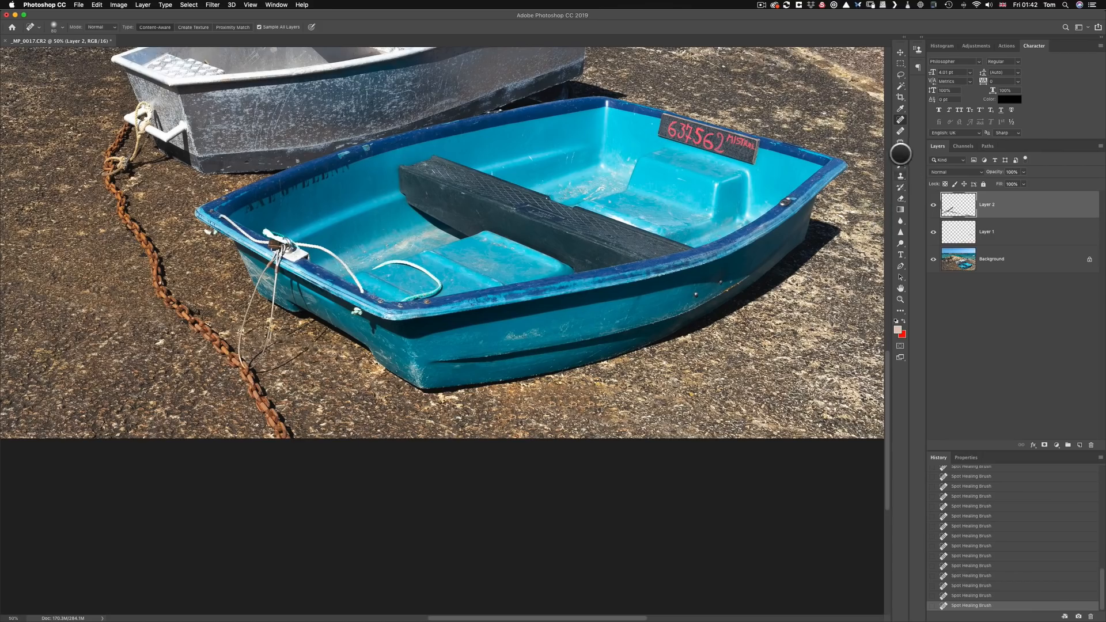
Clone clean ground over the leftover marks beside the turquoise boat's mooring ropes with the Clone Stamp.
{"action": "left_click", "coordinate": [900, 175]}
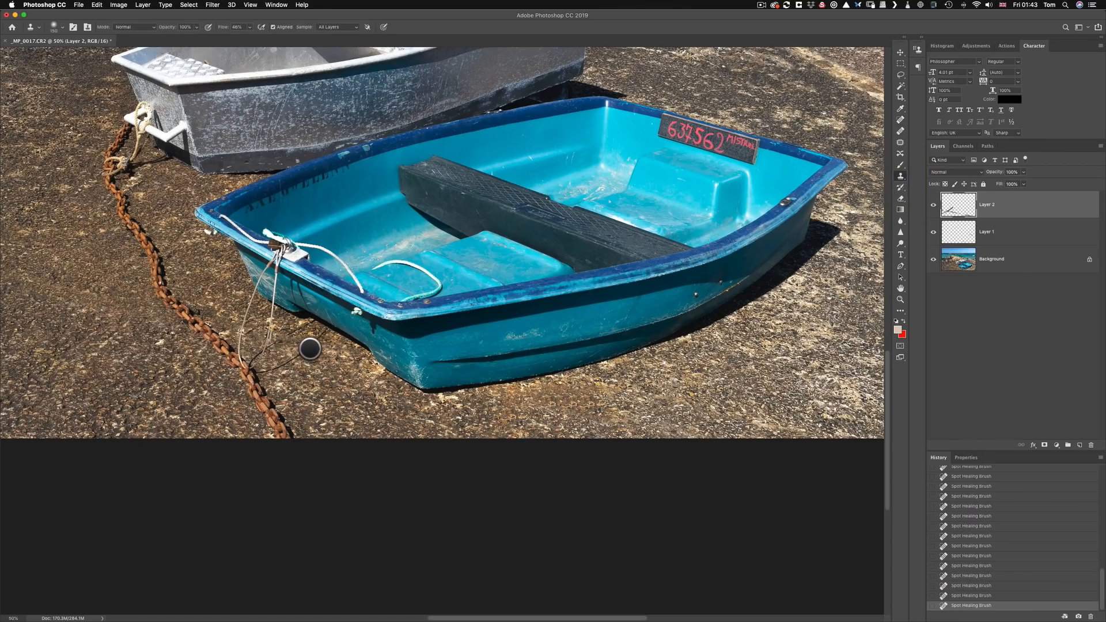
{"action": "key", "text": "super+plus"}
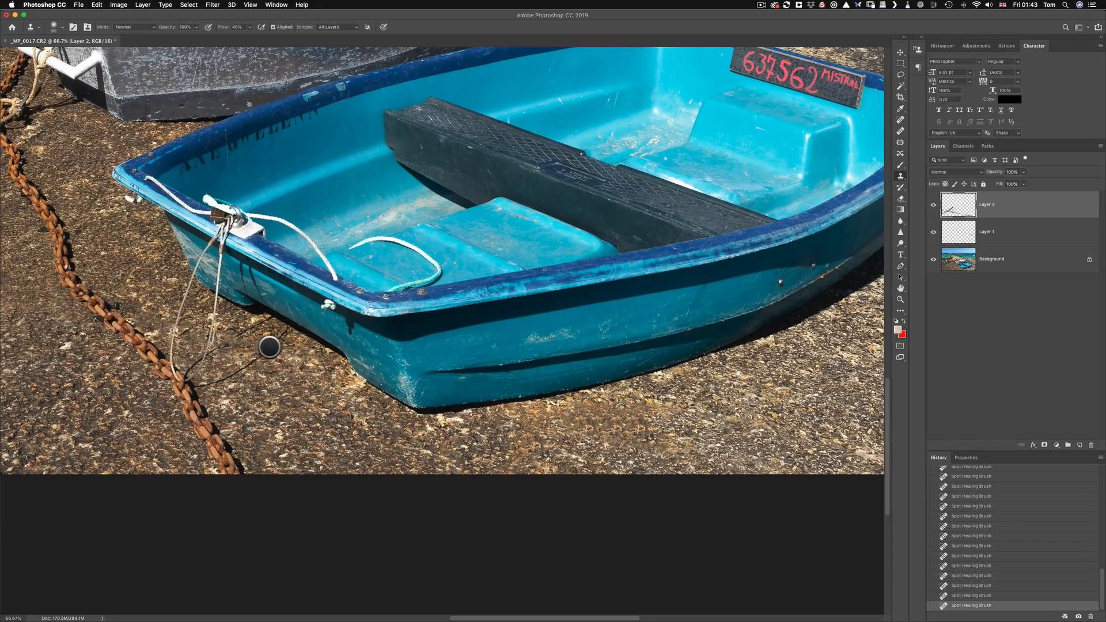
{"action": "key", "text": "alt"}
{"action": "left_click", "coordinate": [270, 347]}
{"action": "key", "text": "alt"}
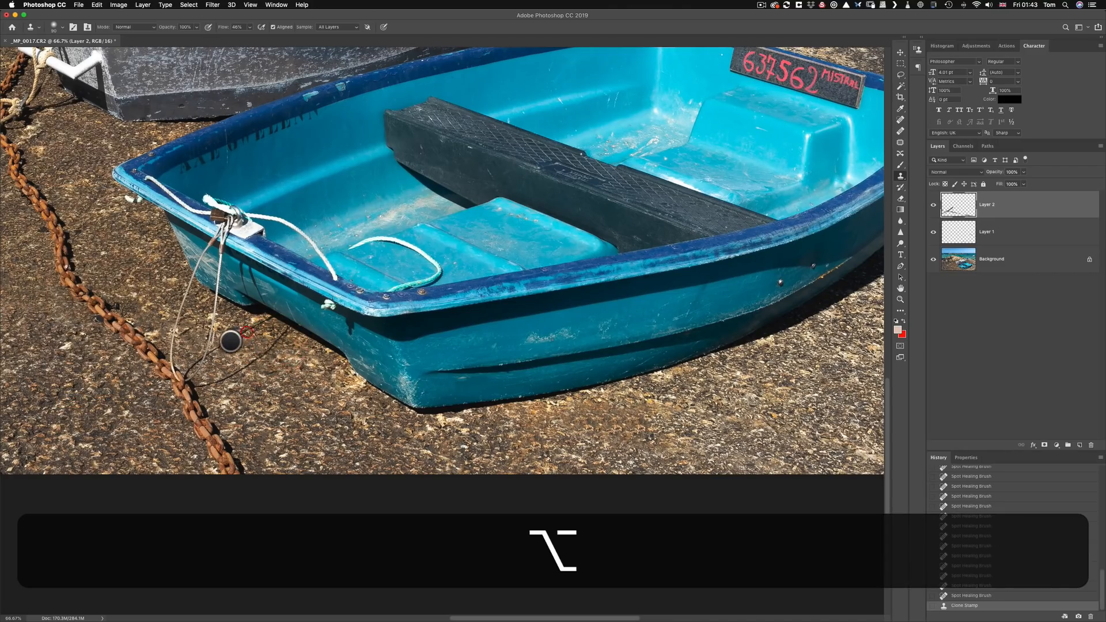
{"action": "left_click", "coordinate": [229, 343]}
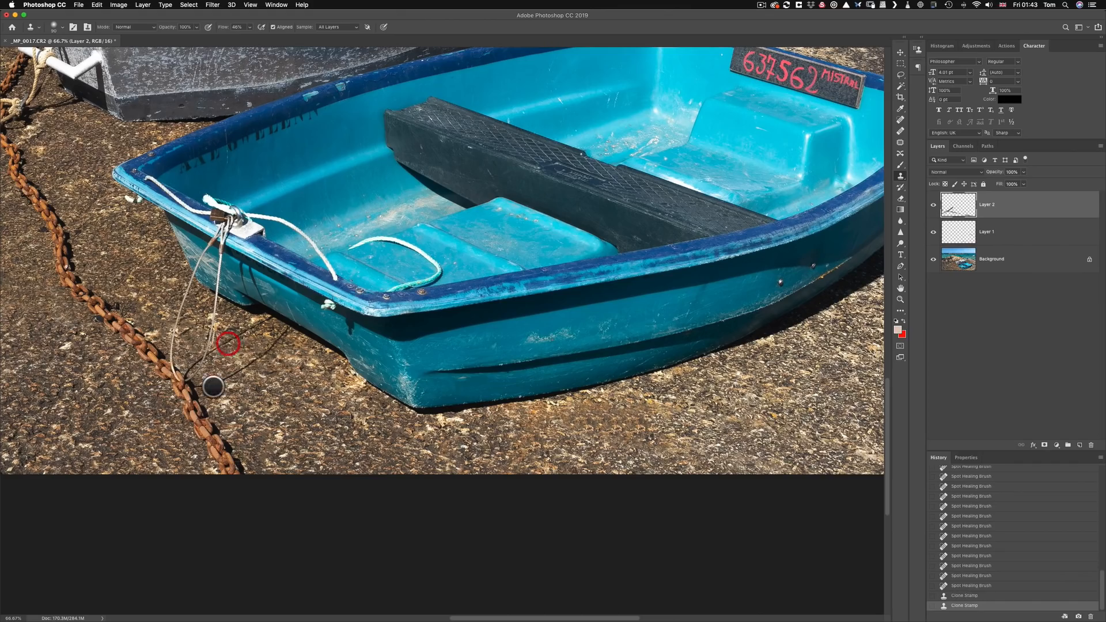
Heal the small spot on the ground to the left of the rusty chain with the Spot Healing Brush.
{"action": "key", "text": "super+minus"}
{"action": "key", "text": "super+minus"}
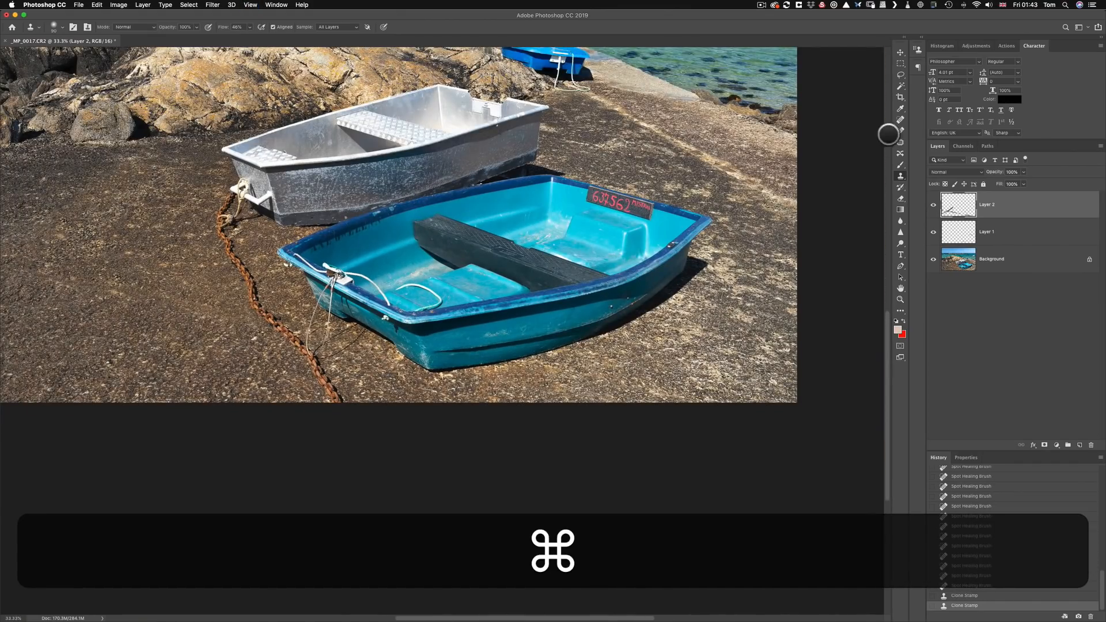
{"action": "left_click", "coordinate": [900, 119]}
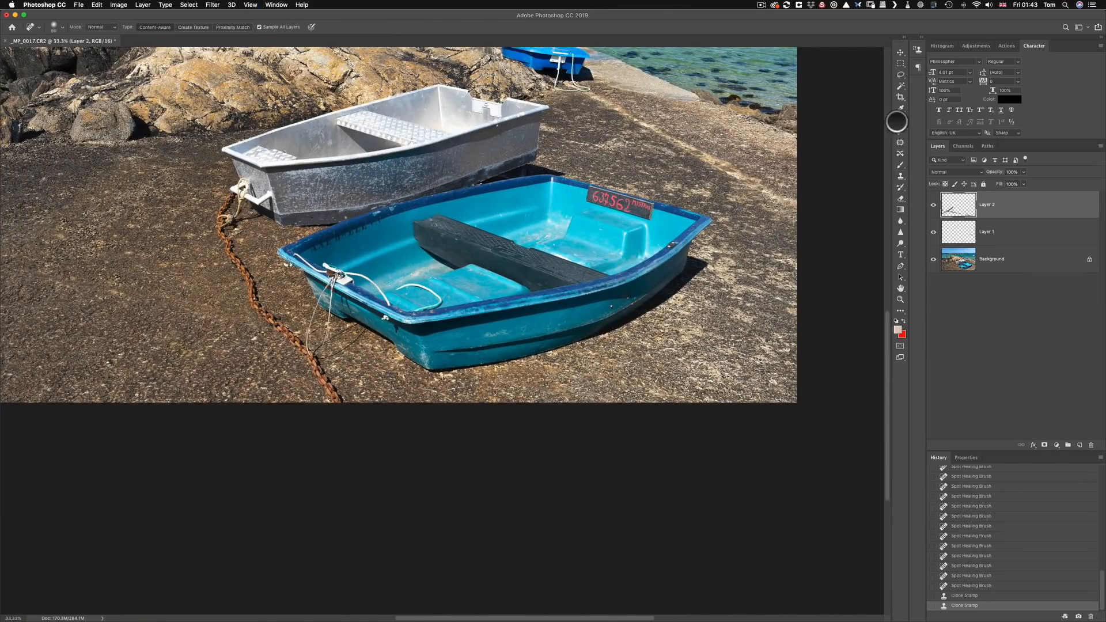
{"action": "left_click", "coordinate": [250, 338]}
{"action": "key", "text": "super+minus"}
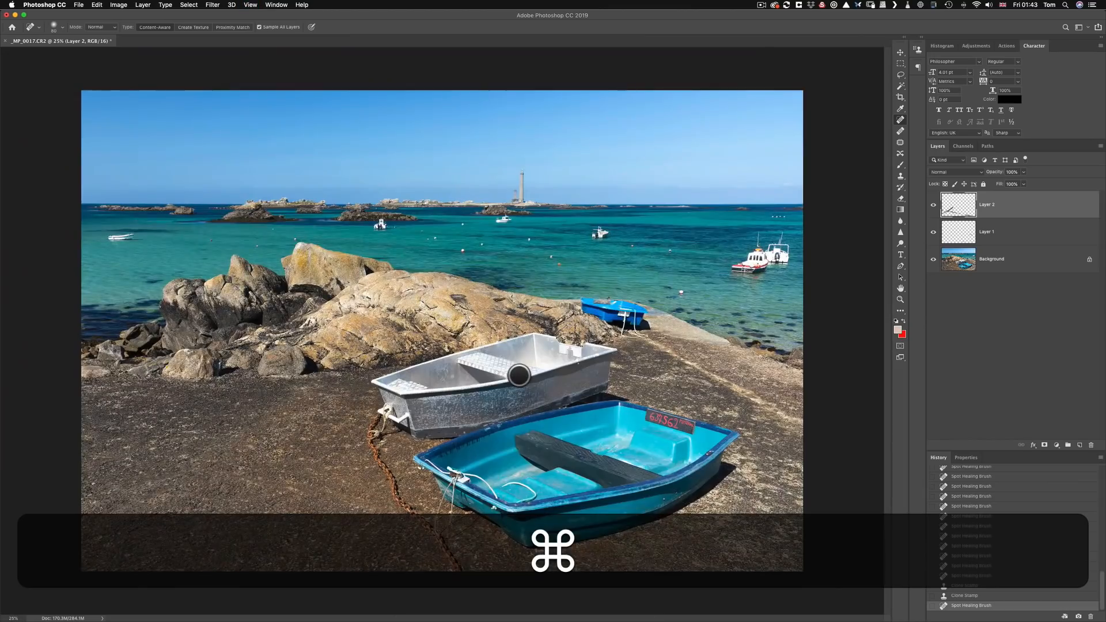
Hide and show Layer 2 twice to compare the ground before and after the crack removal.
{"action": "scroll", "coordinate": [684, 395], "scroll_direction": "up", "scroll_amount": 1, "text": "alt"}
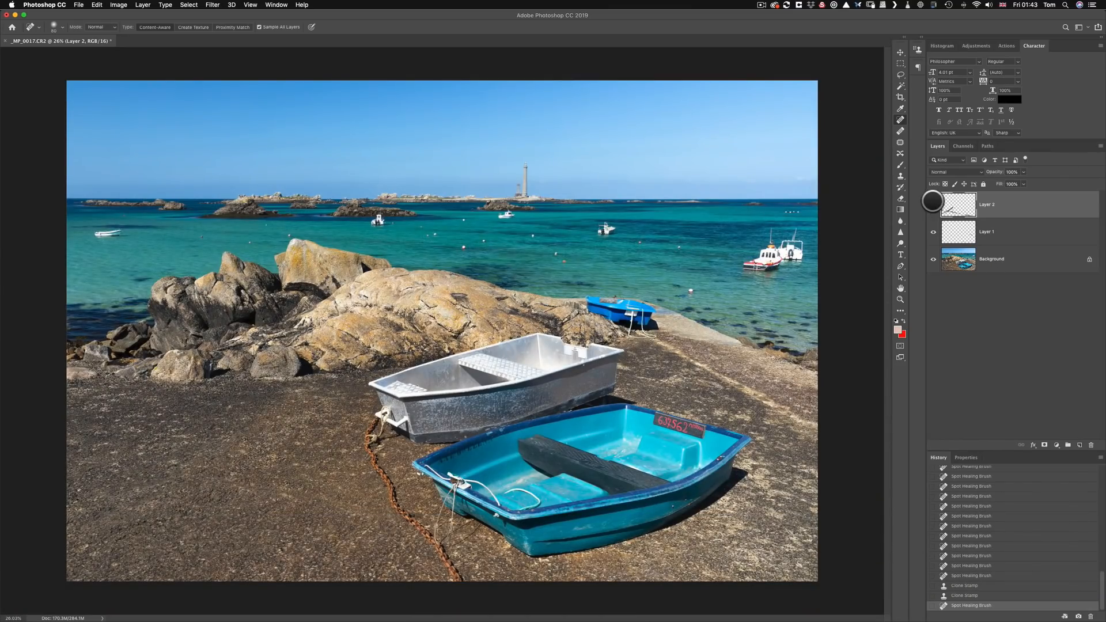
{"action": "left_click", "coordinate": [933, 205]}
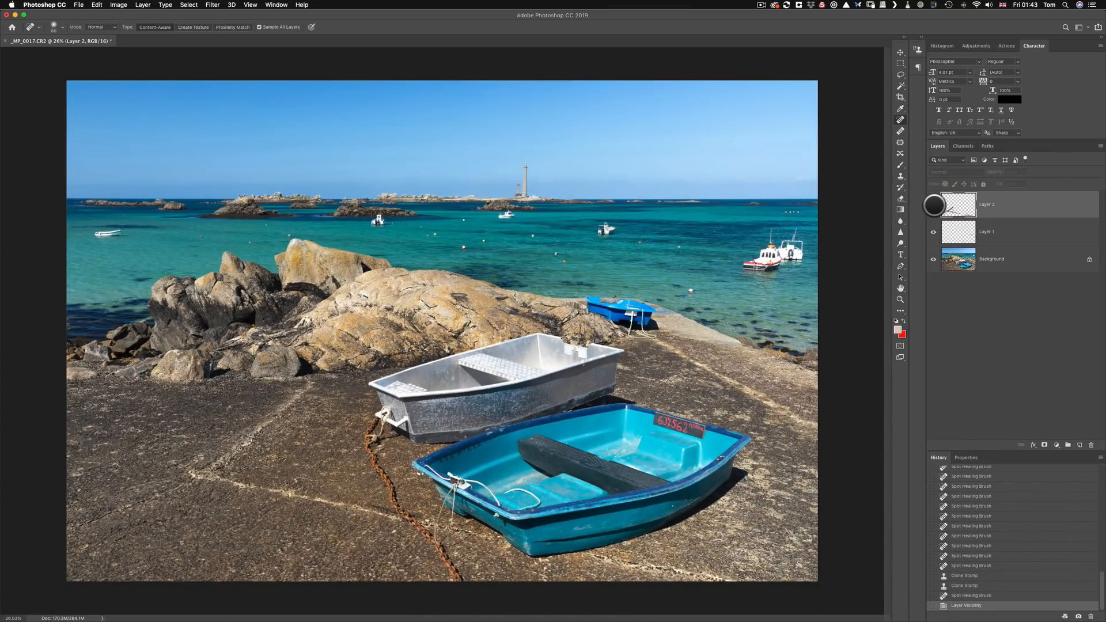
{"action": "left_click", "coordinate": [933, 204]}
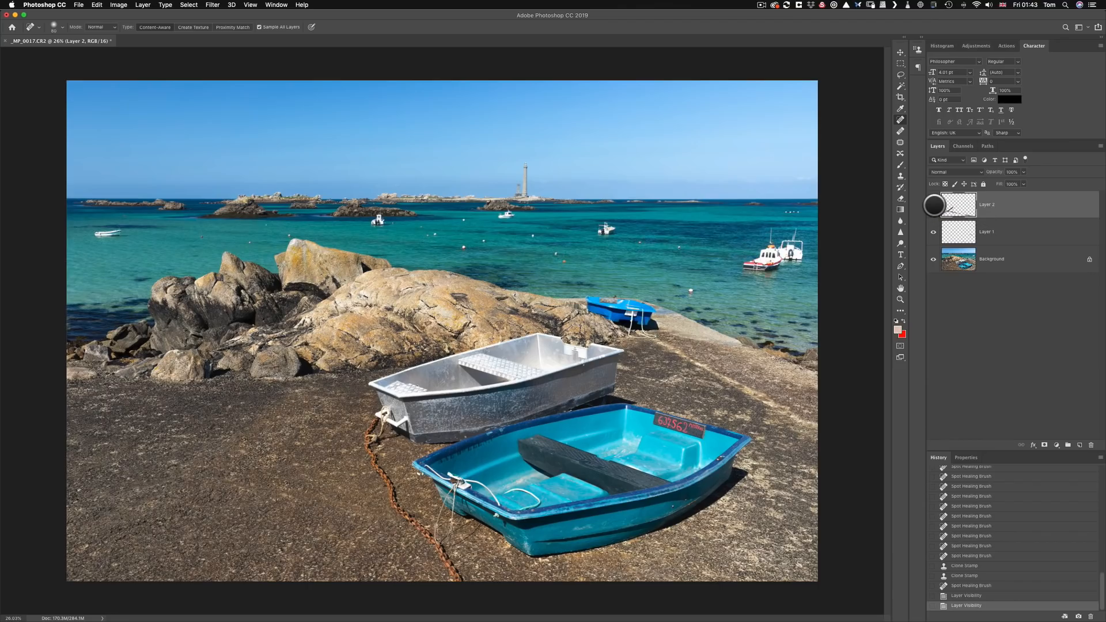
{"action": "left_click", "coordinate": [934, 205]}
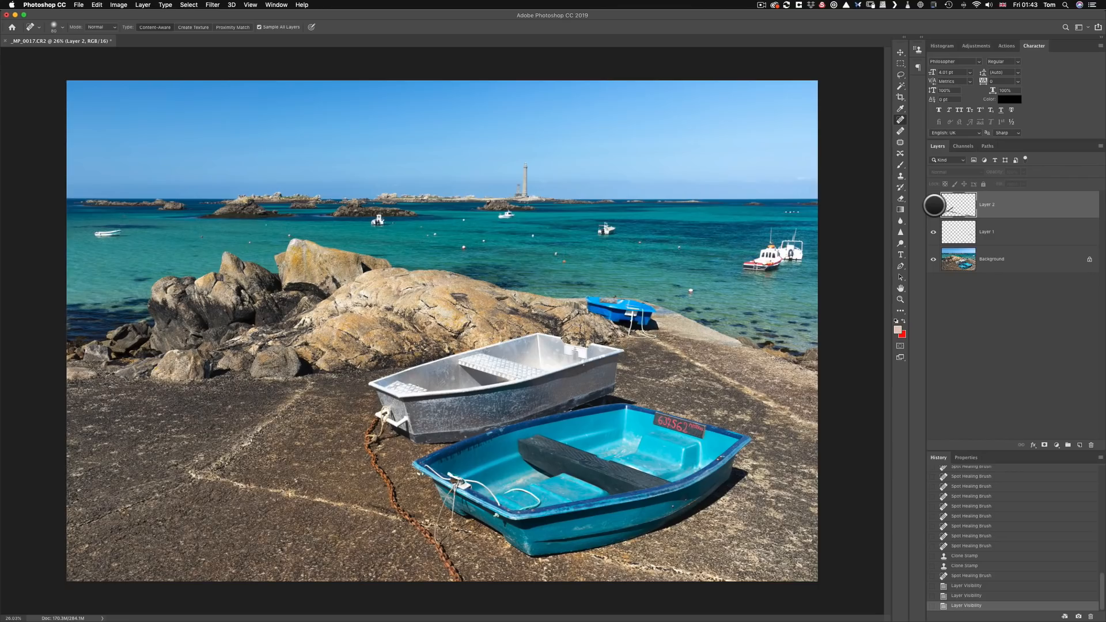
{"action": "left_click", "coordinate": [933, 204]}
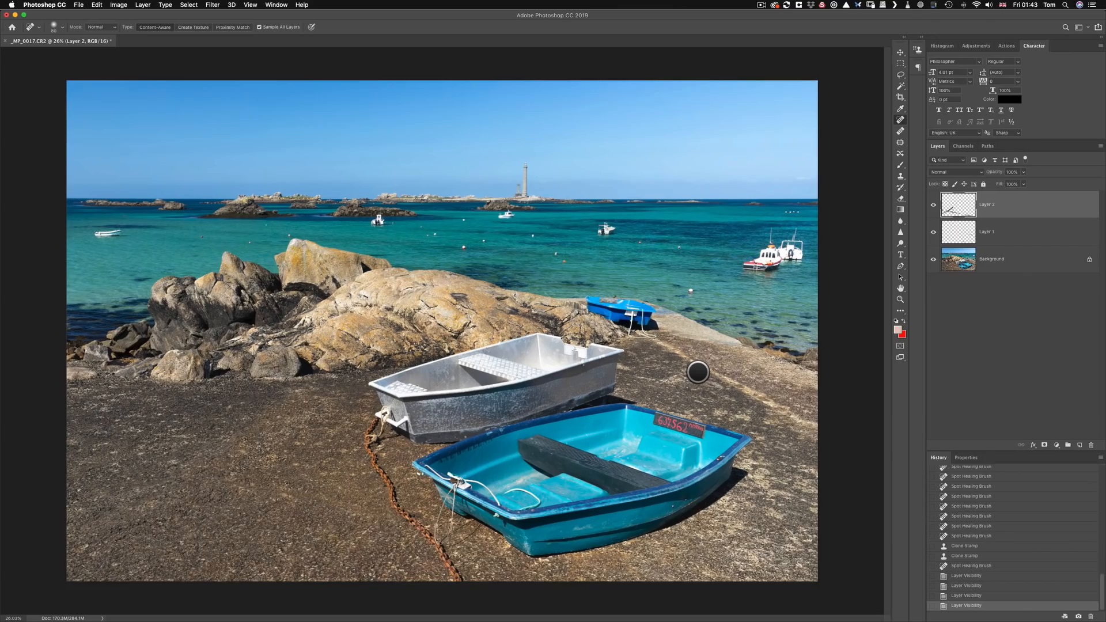
Add a new layer and heal the long diagonal crack behind the boats plus the short crack beside the silver boat.
{"action": "key", "text": "alt+shift+super+n"}
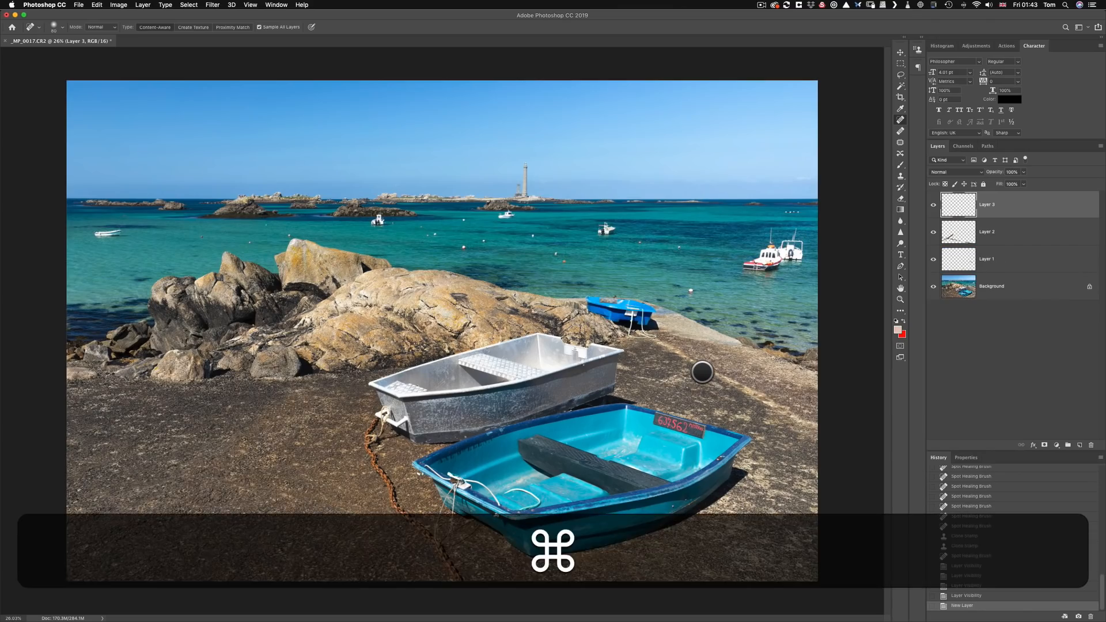
{"action": "key", "text": "super+equal"}
{"action": "key", "text": "super+equal"}
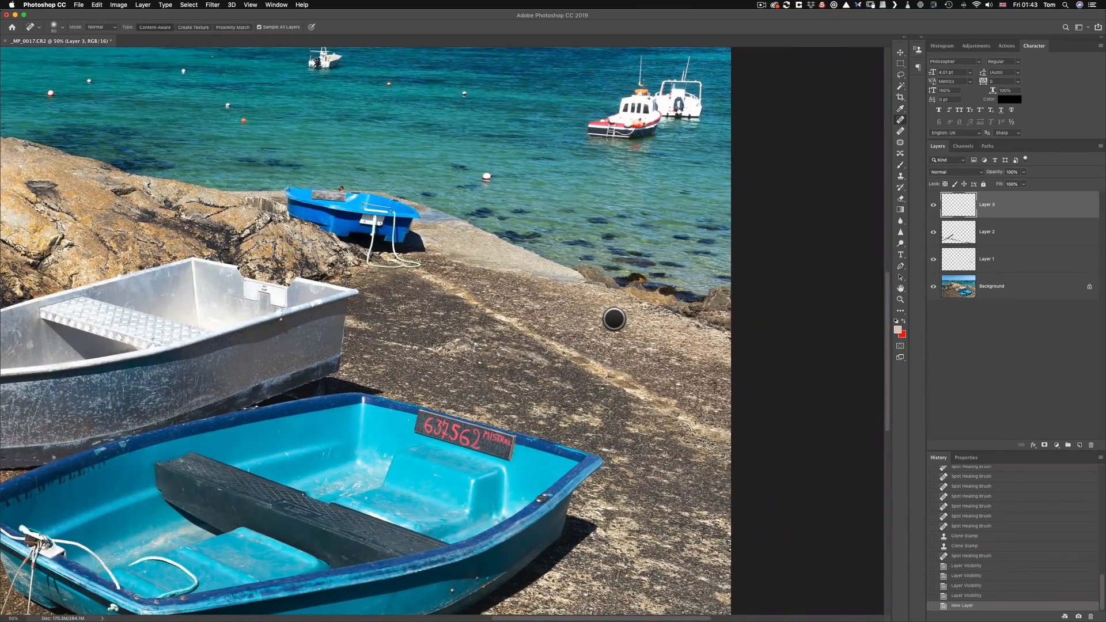
{"action": "left_click", "coordinate": [614, 318]}
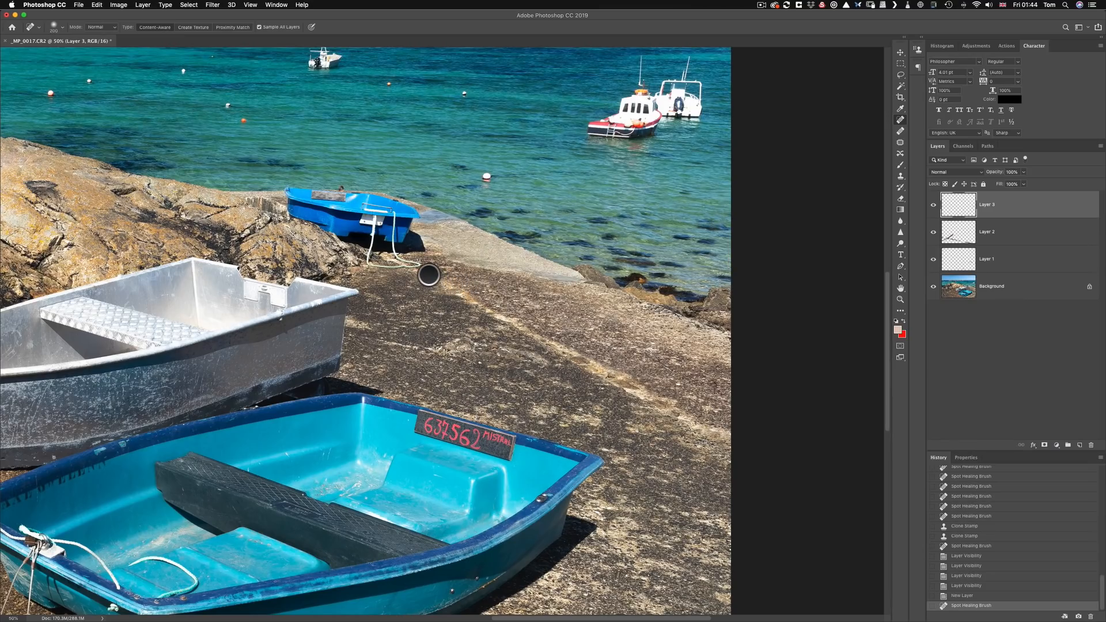
{"action": "mouse_move", "coordinate": [430, 276]}
{"action": "left_mouse_down"}
{"action": "mouse_move", "coordinate": [735, 437]}
{"action": "mouse_move", "coordinate": [709, 440]}
{"action": "left_mouse_up"}
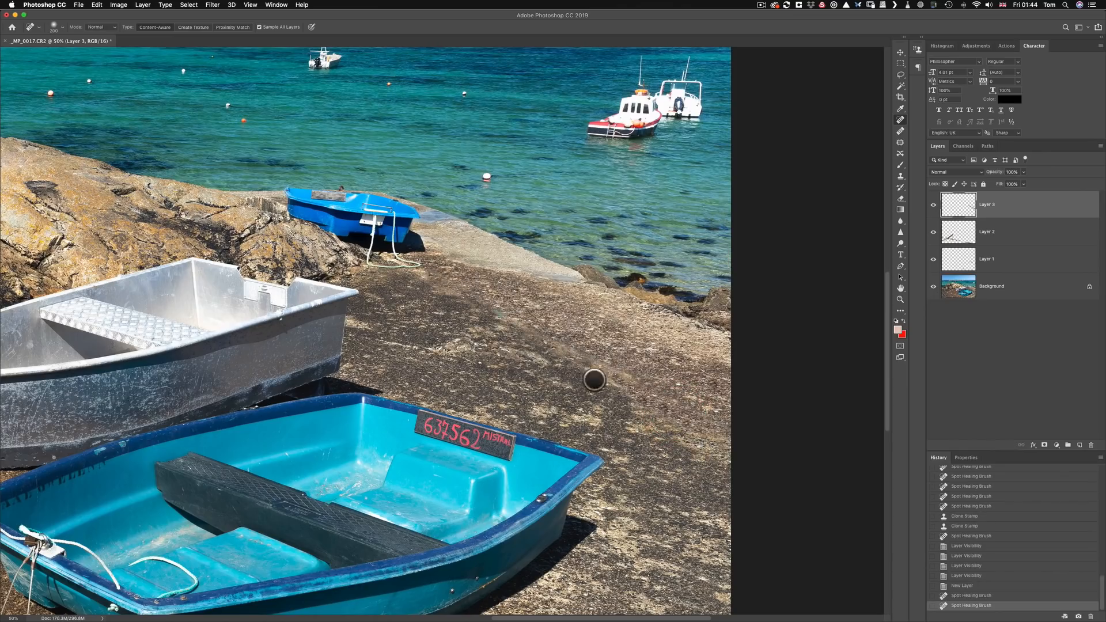
{"action": "mouse_move", "coordinate": [493, 313]}
{"action": "left_mouse_down"}
{"action": "mouse_move", "coordinate": [585, 355]}
{"action": "mouse_move", "coordinate": [635, 400]}
{"action": "left_mouse_up"}
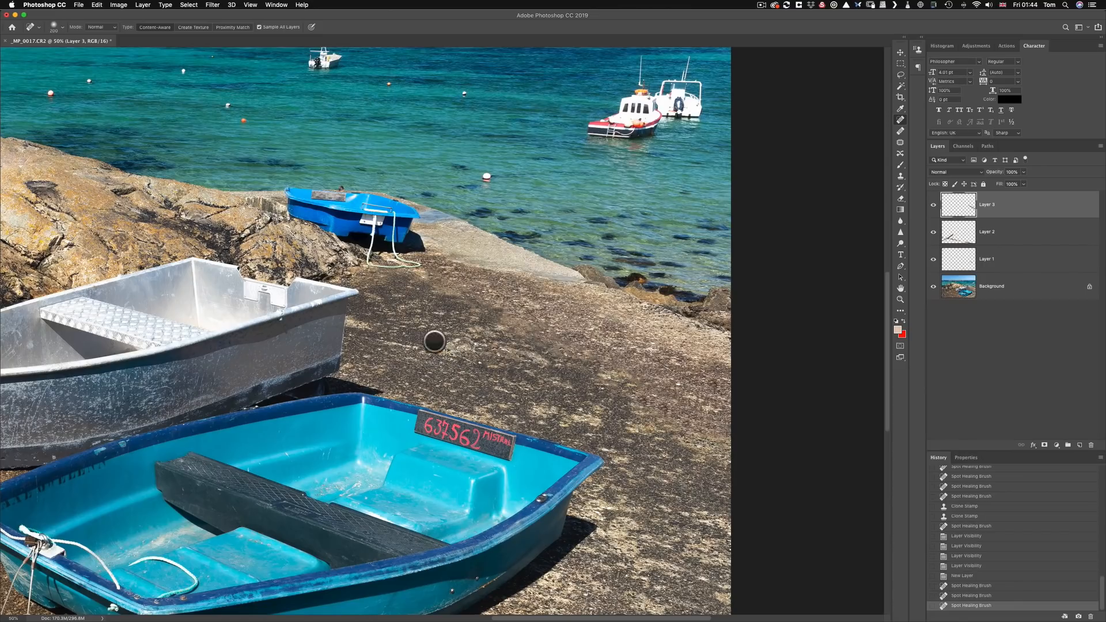
{"action": "mouse_move", "coordinate": [381, 339]}
{"action": "left_mouse_down"}
{"action": "mouse_move", "coordinate": [461, 338]}
{"action": "mouse_move", "coordinate": [465, 357]}
{"action": "mouse_move", "coordinate": [538, 355]}
{"action": "mouse_move", "coordinate": [357, 339]}
{"action": "left_mouse_up"}
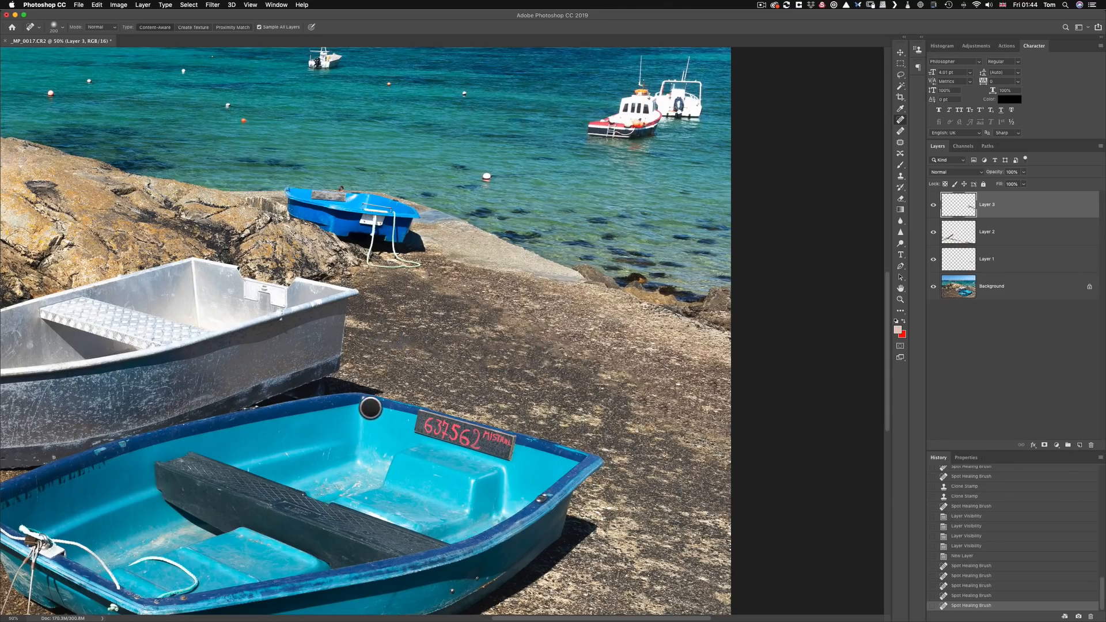
Clone nearby ground over the healed patch beside the silver boat using the Clone Stamp with an enlarged brush.
{"action": "left_click", "coordinate": [899, 176]}
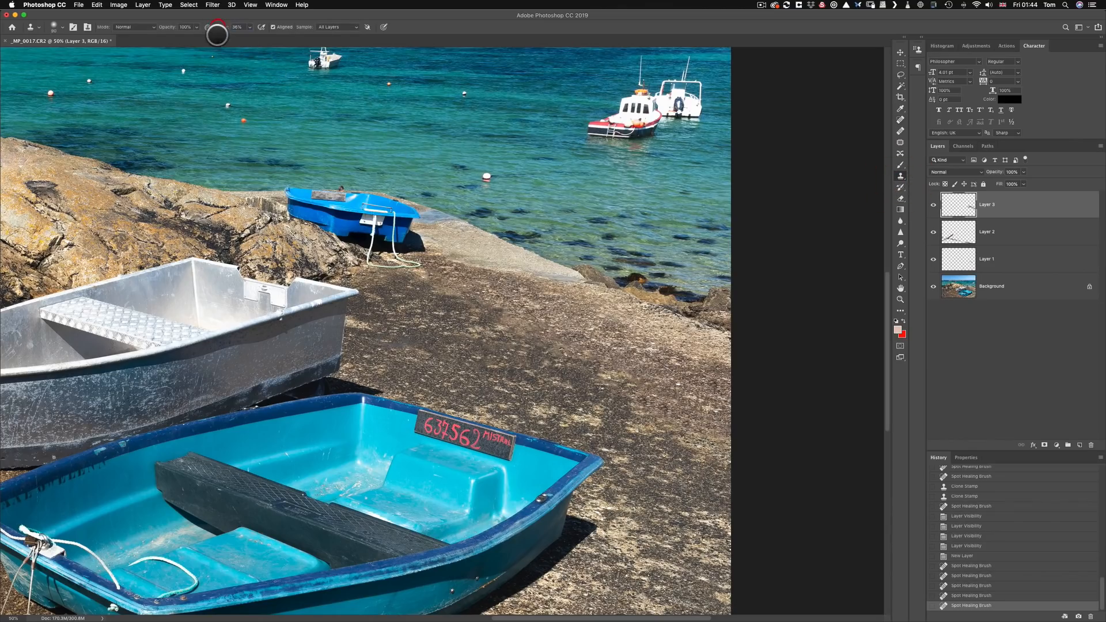
{"action": "key", "text": "alt"}
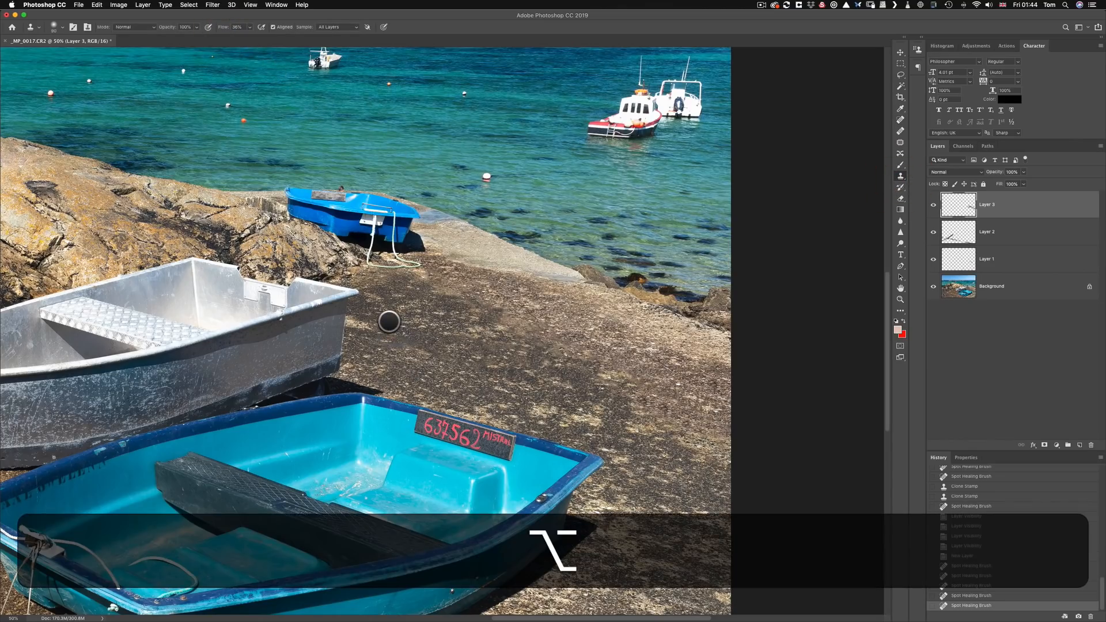
{"action": "left_click", "coordinate": [388, 323], "text": "alt"}
{"action": "key", "text": "bracketright"}
{"action": "key", "text": "bracketright"}
{"action": "key", "text": "bracketright"}
{"action": "key", "text": "bracketright"}
{"action": "mouse_move", "coordinate": [394, 342]}
{"action": "left_mouse_down"}
{"action": "mouse_move", "coordinate": [409, 340]}
{"action": "mouse_move", "coordinate": [396, 347]}
{"action": "left_mouse_up"}
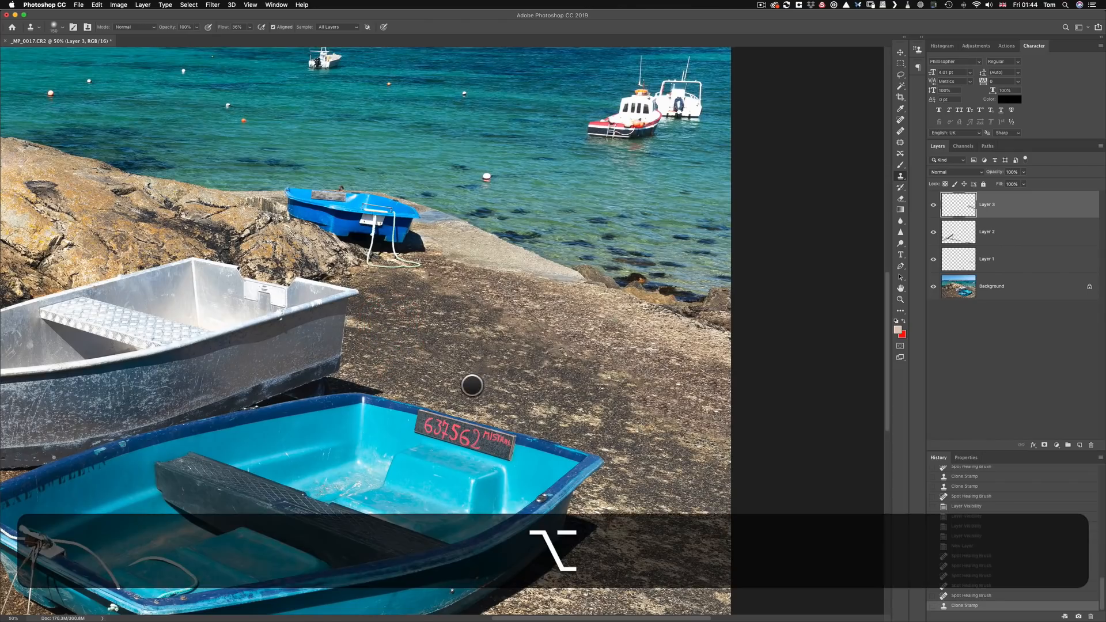
Clone nearby ground over the healed patches between the teal boat and the shoreline using the Clone Stamp.
{"action": "left_click", "coordinate": [566, 322], "text": "alt"}
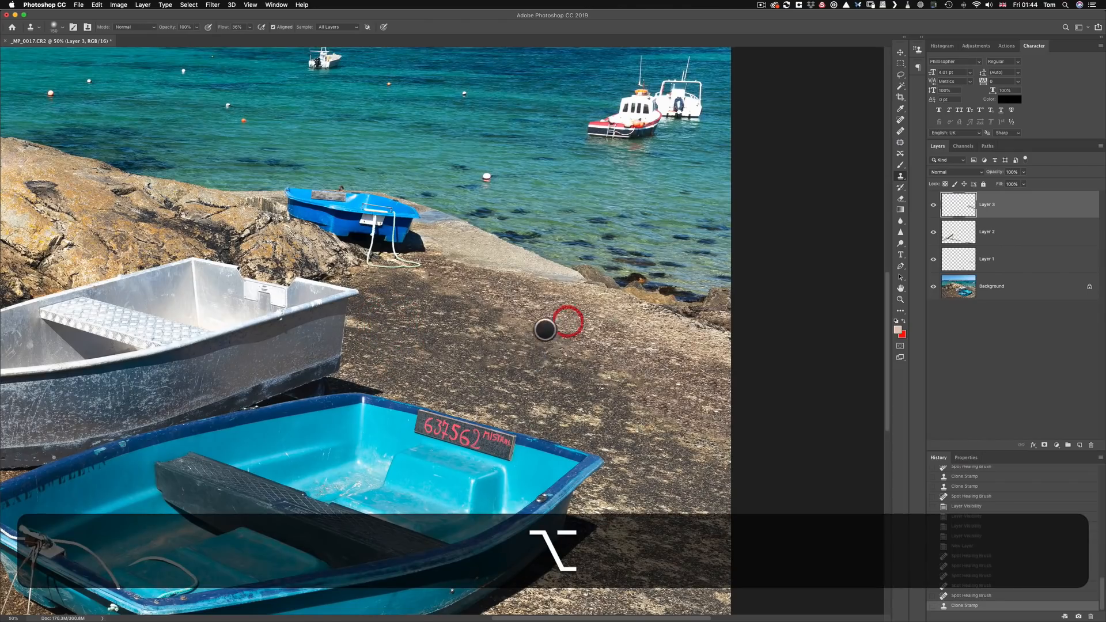
{"action": "left_click", "coordinate": [625, 377], "text": "alt"}
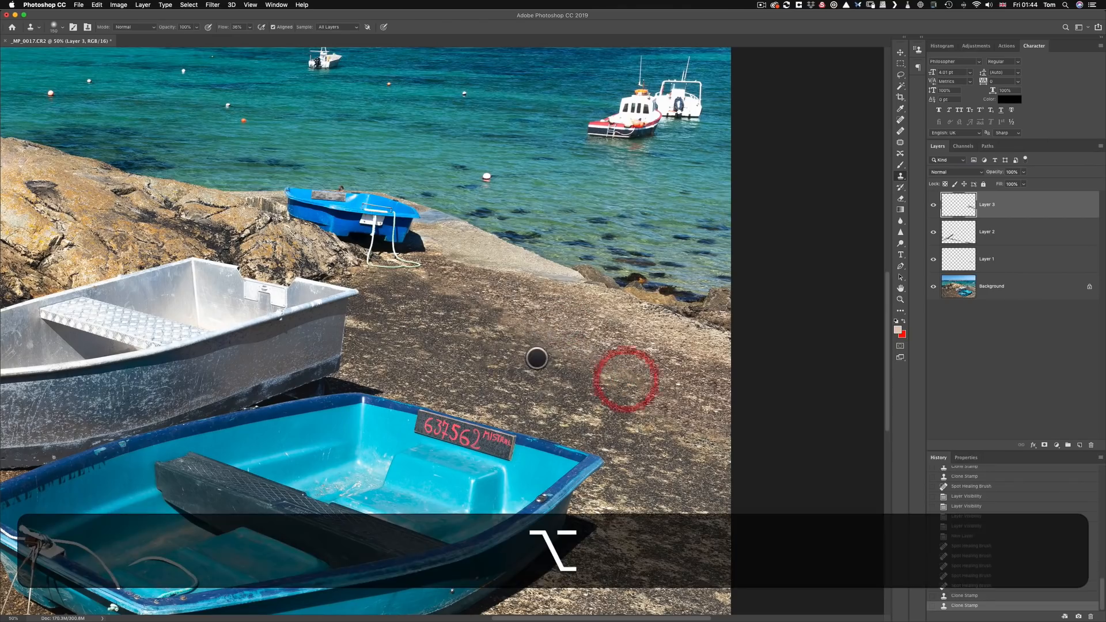
{"action": "mouse_move", "coordinate": [464, 323]}
{"action": "left_mouse_down"}
{"action": "mouse_move", "coordinate": [493, 316]}
{"action": "mouse_move", "coordinate": [523, 337]}
{"action": "left_mouse_up"}
{"action": "left_click", "coordinate": [567, 362], "text": "alt"}
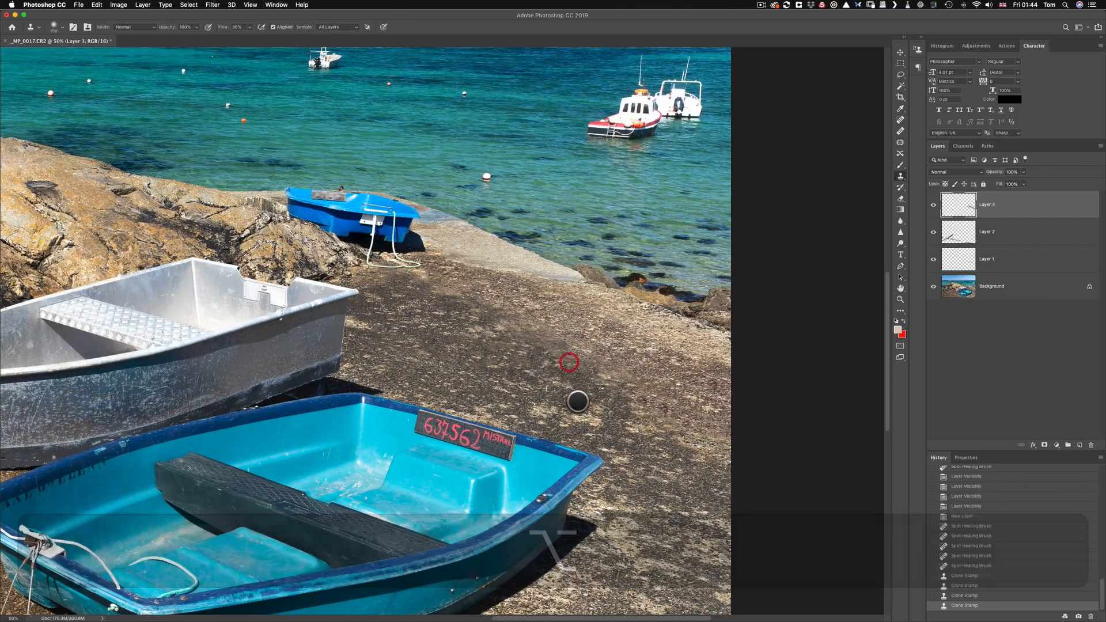
{"action": "mouse_move", "coordinate": [578, 399]}
{"action": "left_mouse_down"}
{"action": "mouse_move", "coordinate": [558, 422]}
{"action": "mouse_move", "coordinate": [567, 414]}
{"action": "mouse_move", "coordinate": [573, 430]}
{"action": "left_mouse_up"}
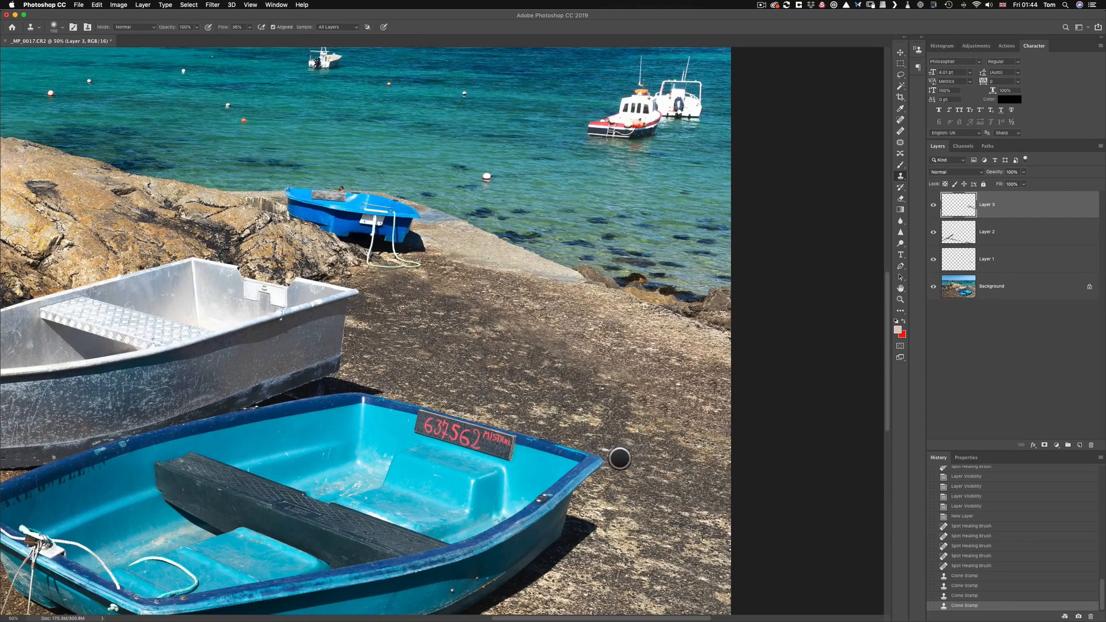
Hide Layer 3 and add a new empty layer above it.
{"action": "key", "text": "super+minus"}
{"action": "key", "text": "super+minus"}
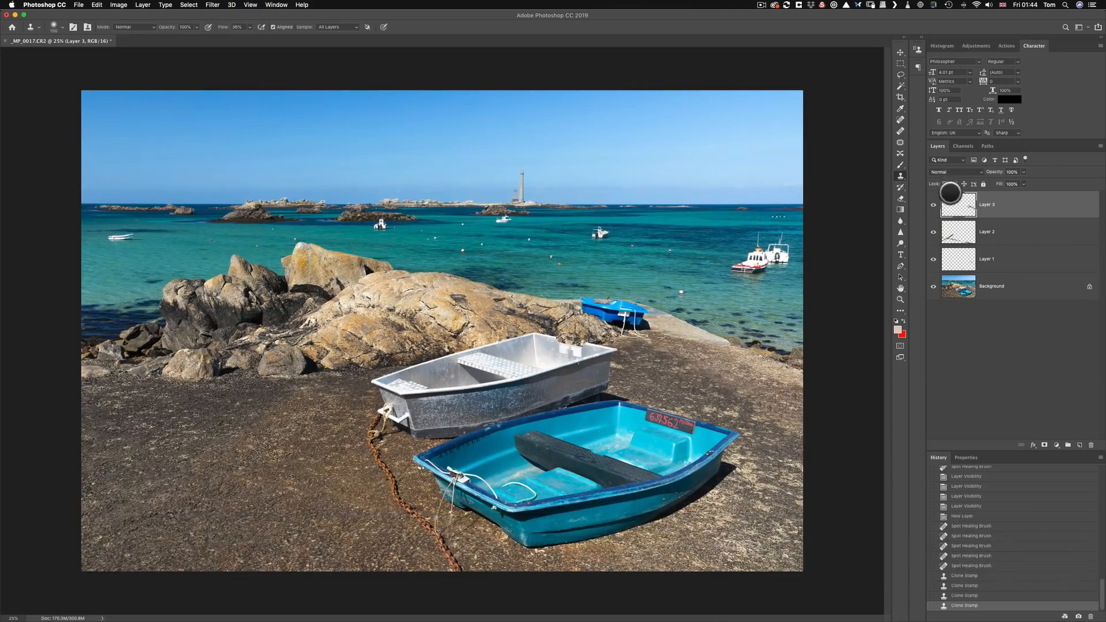
{"action": "left_click", "coordinate": [933, 204]}
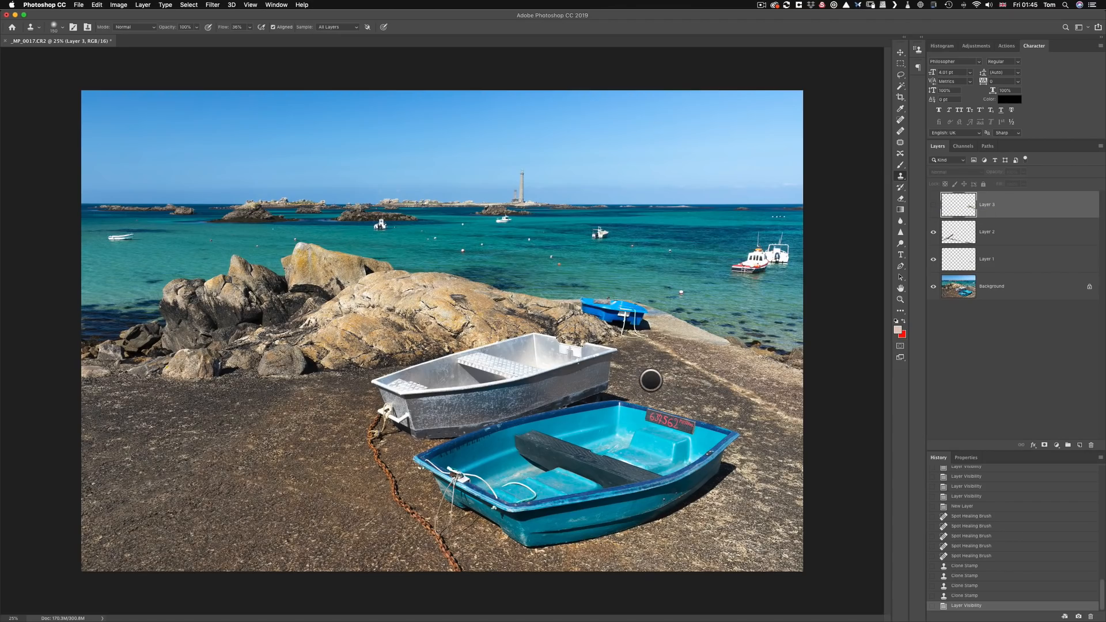
{"action": "key", "text": "super+equal"}
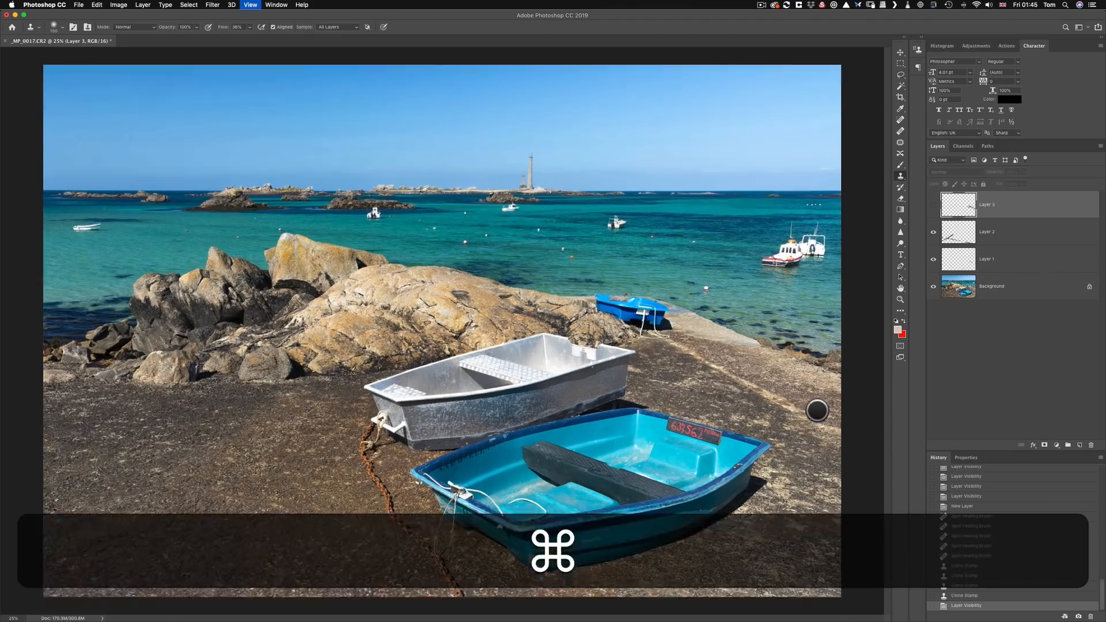
{"action": "key", "text": "super+equal"}
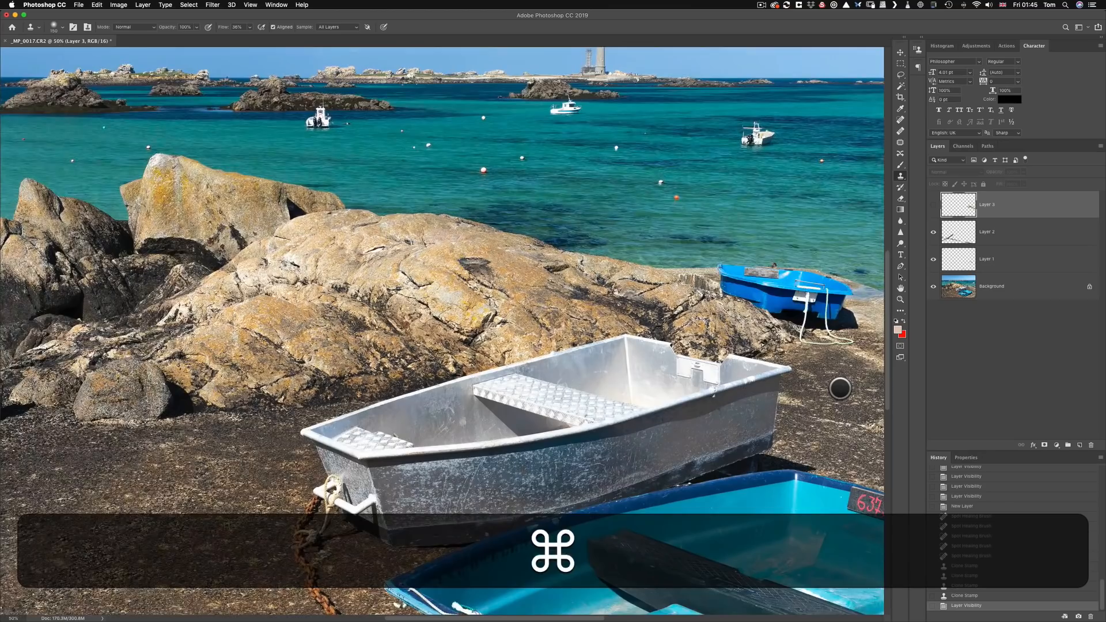
{"action": "key", "text": "super+alt+shift+n"}
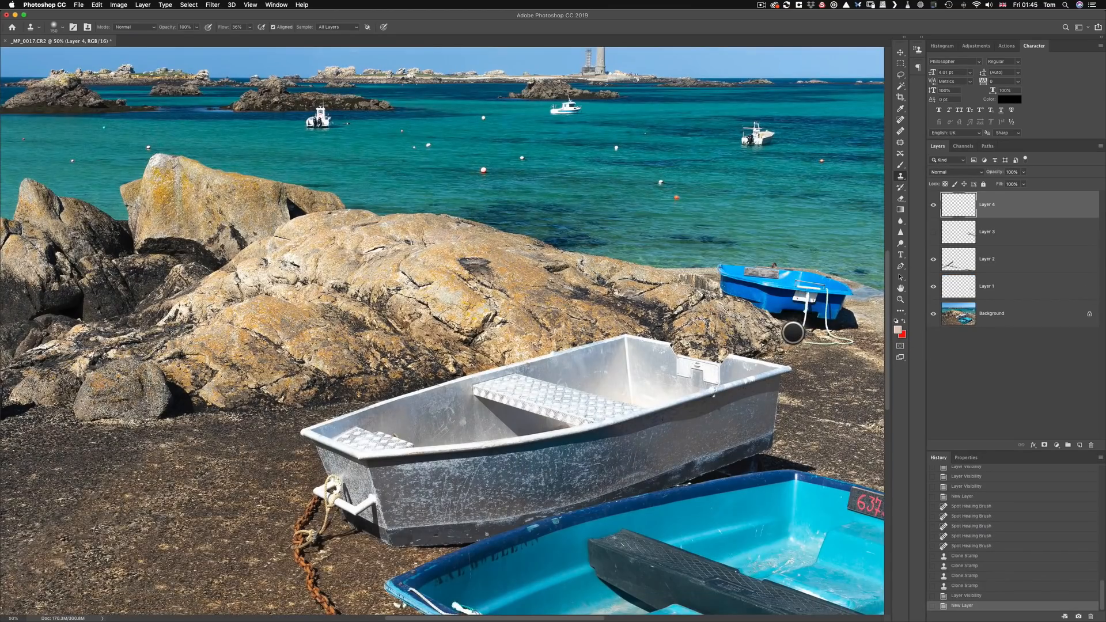
Heal the short crack in the ground beside the silver boat's stern with the Spot Healing Brush.
{"action": "scroll", "coordinate": [800, 333], "scroll_direction": "right", "scroll_amount": 5}
{"action": "scroll", "coordinate": [800, 333], "scroll_direction": "down", "scroll_amount": 2}
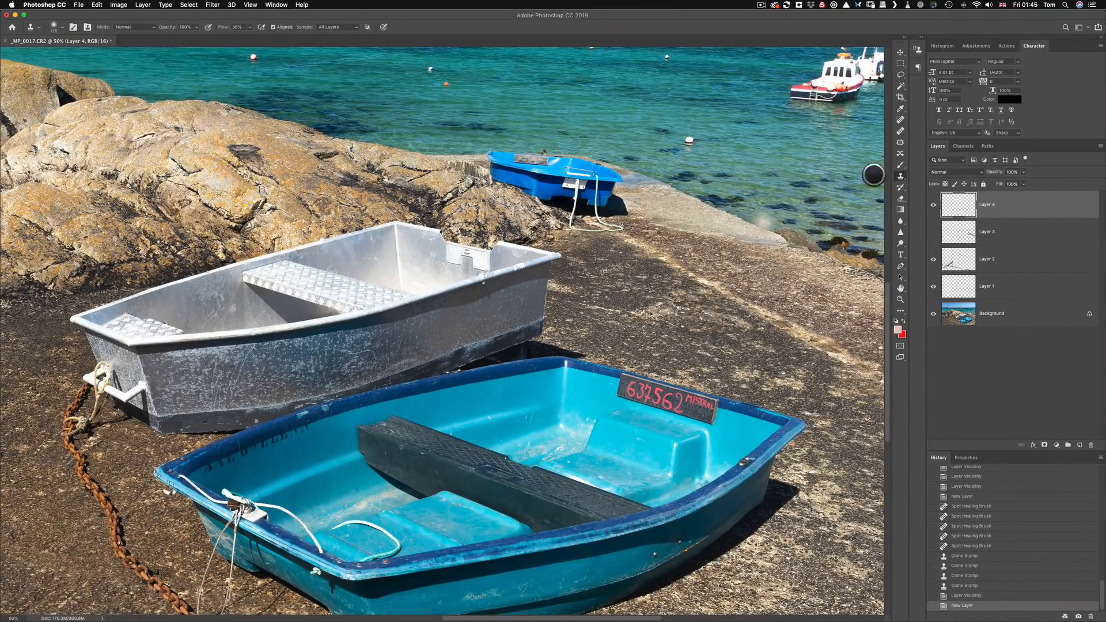
{"action": "left_click", "coordinate": [900, 120]}
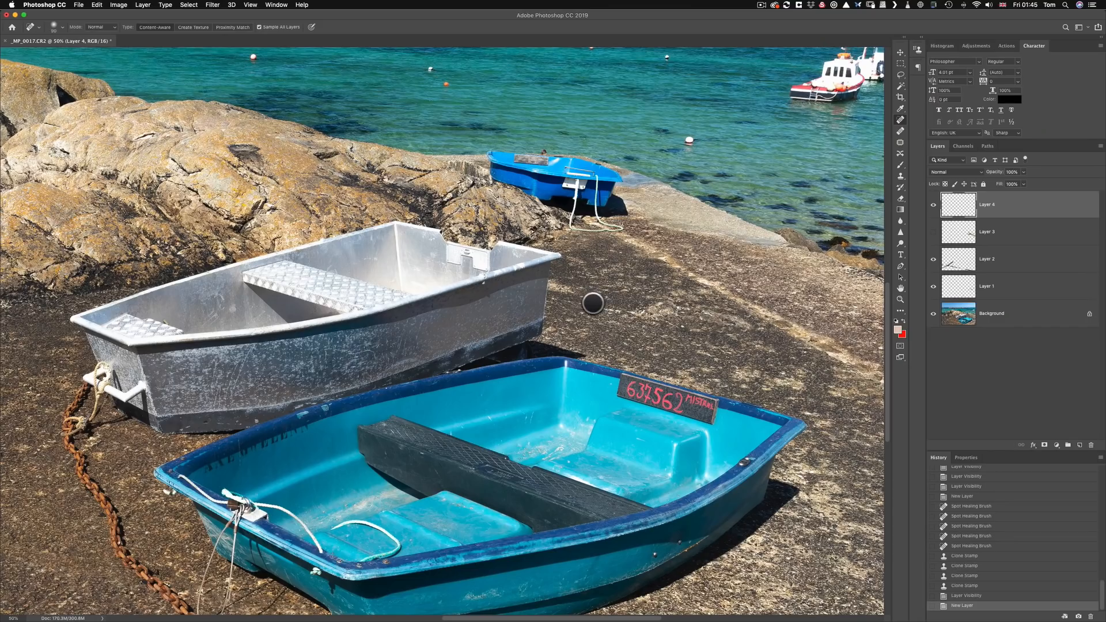
{"action": "mouse_move", "coordinate": [558, 299]}
{"action": "left_mouse_down"}
{"action": "mouse_move", "coordinate": [677, 310]}
{"action": "mouse_move", "coordinate": [645, 321]}
{"action": "mouse_move", "coordinate": [682, 325]}
{"action": "mouse_move", "coordinate": [680, 313]}
{"action": "mouse_move", "coordinate": [701, 312]}
{"action": "mouse_move", "coordinate": [750, 322]}
{"action": "mouse_move", "coordinate": [686, 344]}
{"action": "left_mouse_up"}
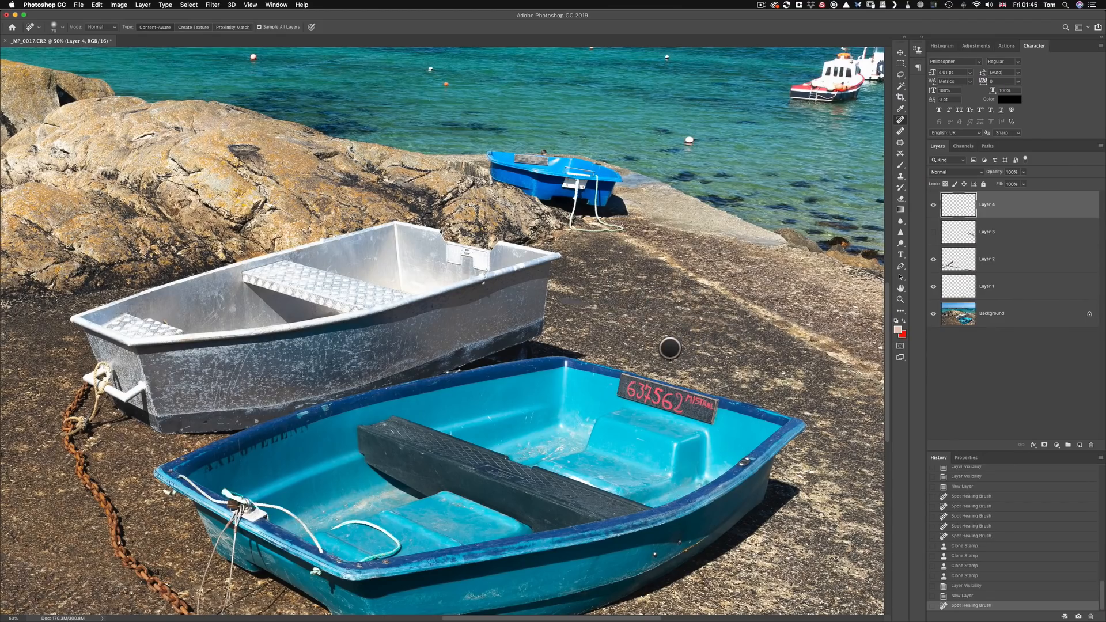
{"action": "mouse_move", "coordinate": [571, 300]}
{"action": "left_mouse_down"}
{"action": "mouse_move", "coordinate": [593, 304]}
{"action": "mouse_move", "coordinate": [581, 318]}
{"action": "left_mouse_up"}
{"action": "left_click", "coordinate": [563, 305]}
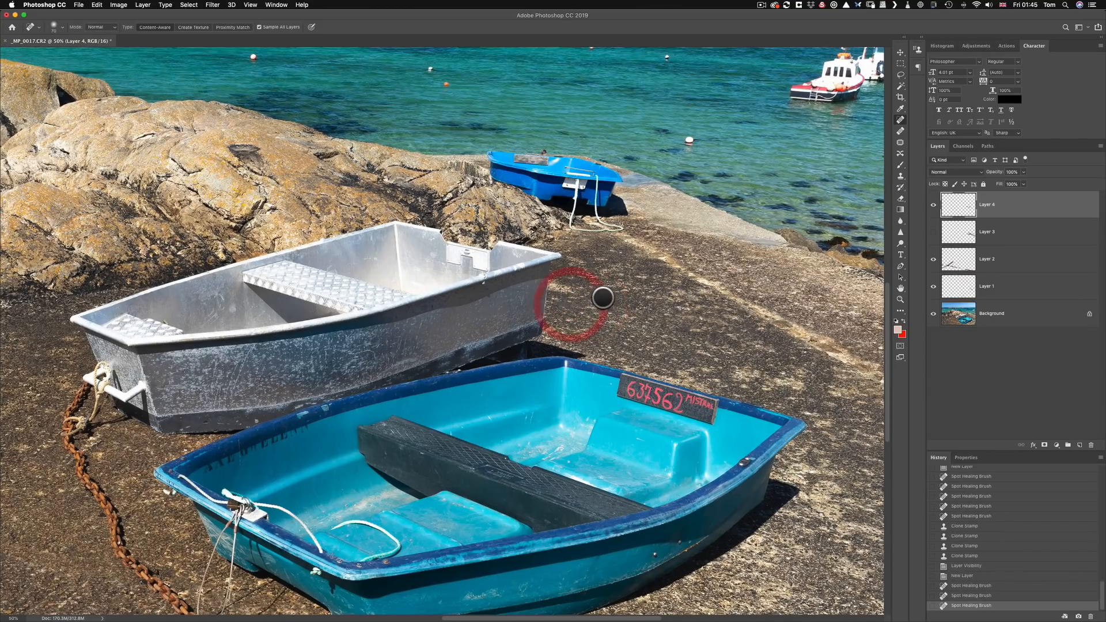
Clone nearby ground over the healed patch along the silver boat's stern with a resized Clone Stamp brush.
{"action": "left_click", "coordinate": [901, 177]}
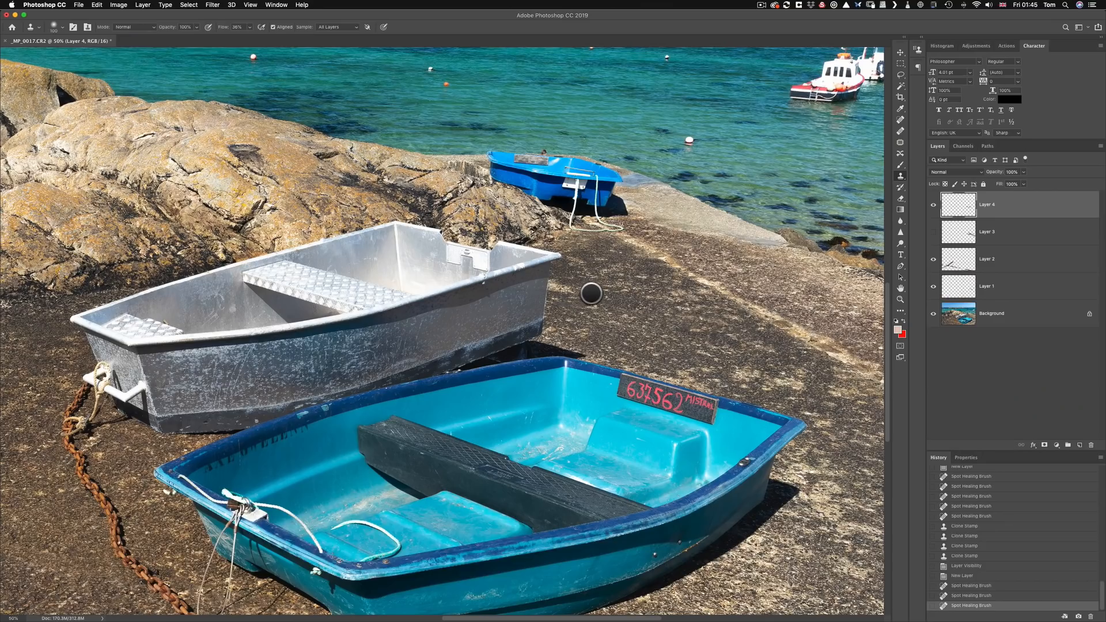
{"action": "key", "text": "alt"}
{"action": "key", "text": "ctrl"}
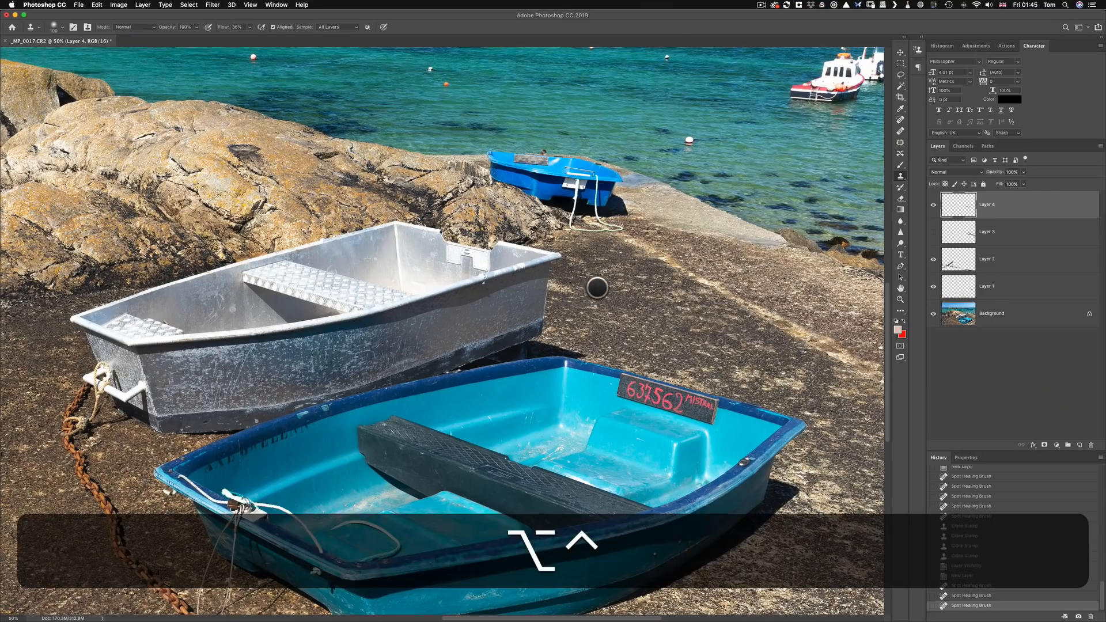
{"action": "left_click_drag", "start_coordinate": [593, 281], "coordinate": [578, 371]}
{"action": "key", "text": "super+equal"}
{"action": "key", "text": "super+equal"}
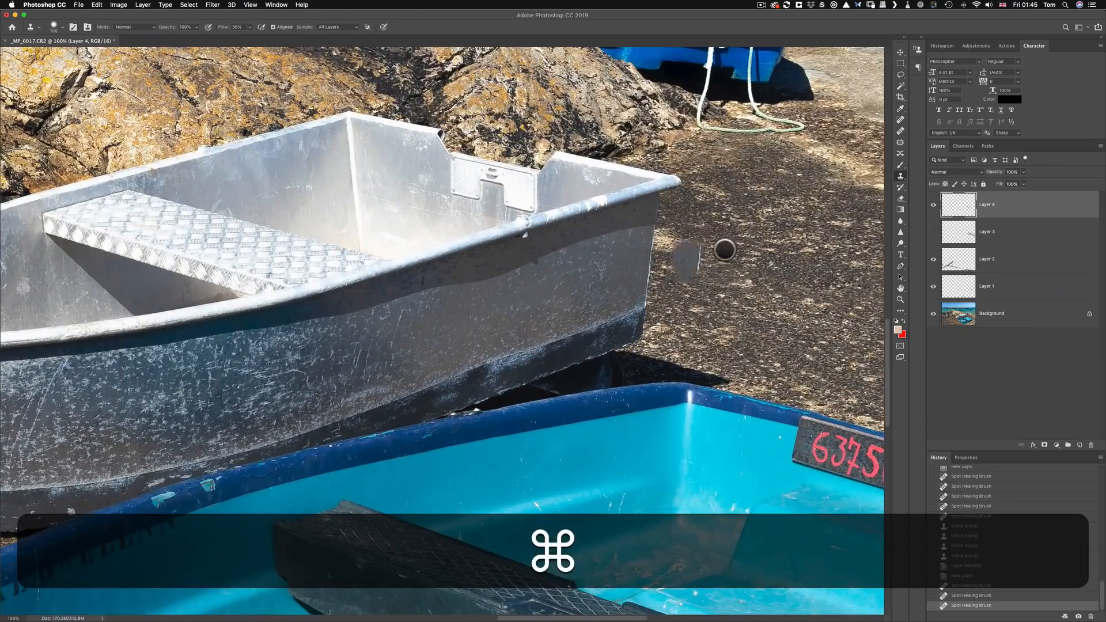
{"action": "key", "text": "alt"}
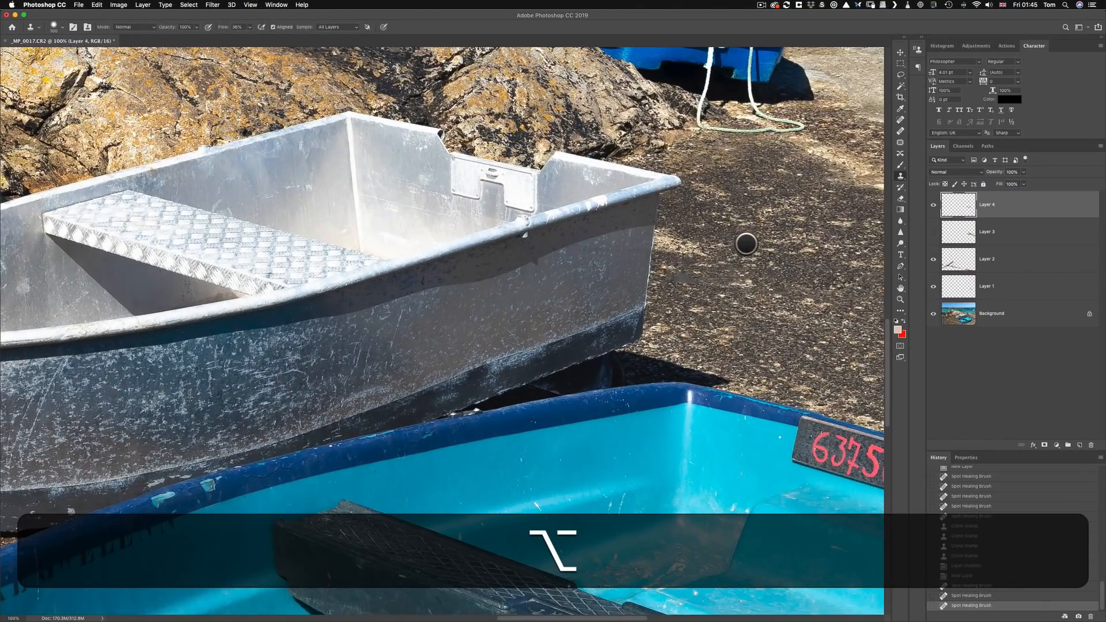
{"action": "left_click_drag", "start_coordinate": [746, 242], "coordinate": [699, 249]}
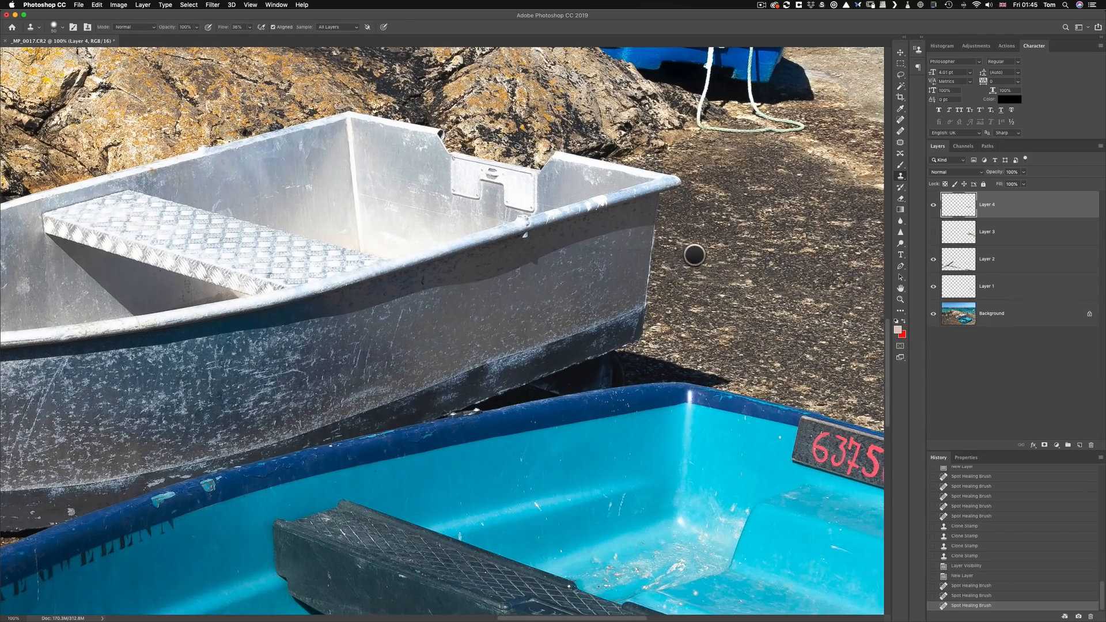
{"action": "left_click", "coordinate": [660, 233]}
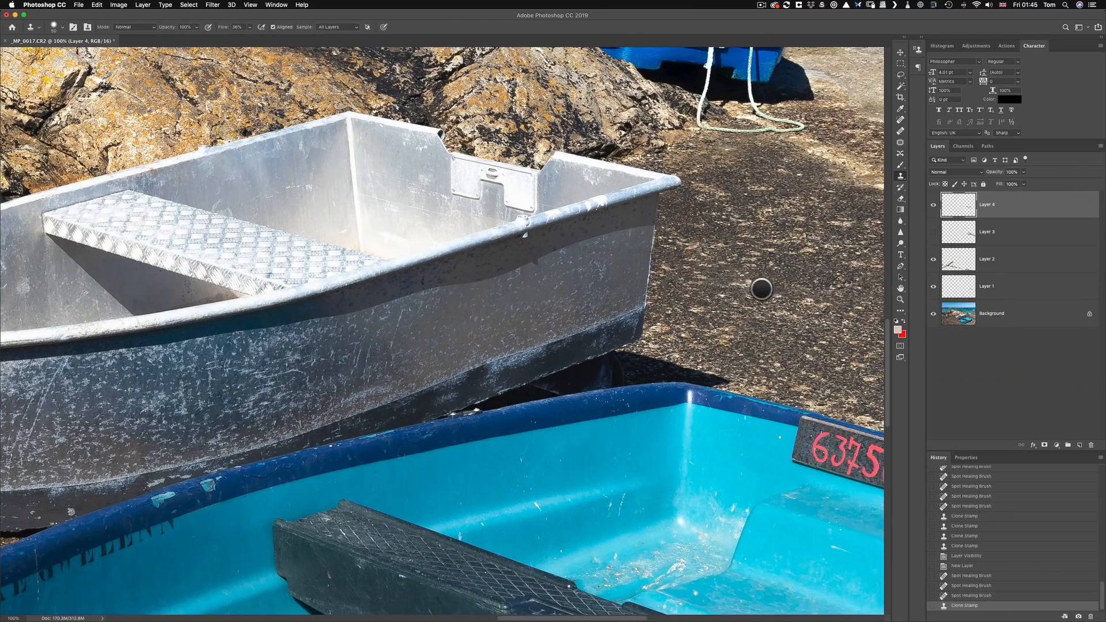
Heal two small spots on the ground on either side of the long diagonal crack with the Spot Healing Brush.
{"action": "scroll", "coordinate": [781, 275], "scroll_direction": "right", "scroll_amount": 10}
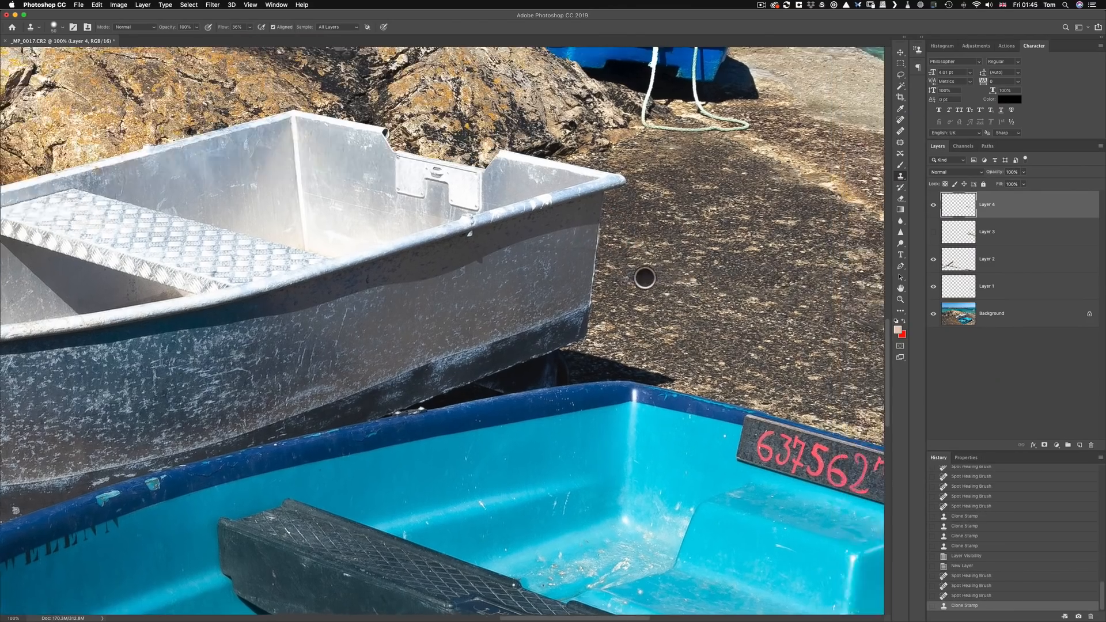
{"action": "scroll", "coordinate": [621, 311], "scroll_direction": "right", "scroll_amount": 8}
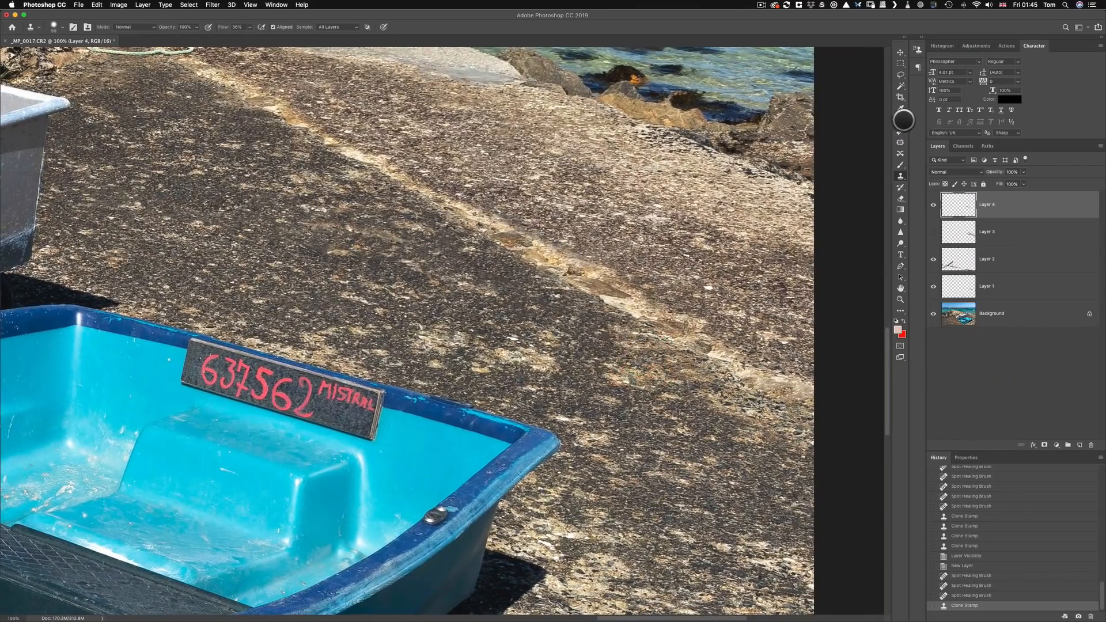
{"action": "left_click", "coordinate": [900, 120]}
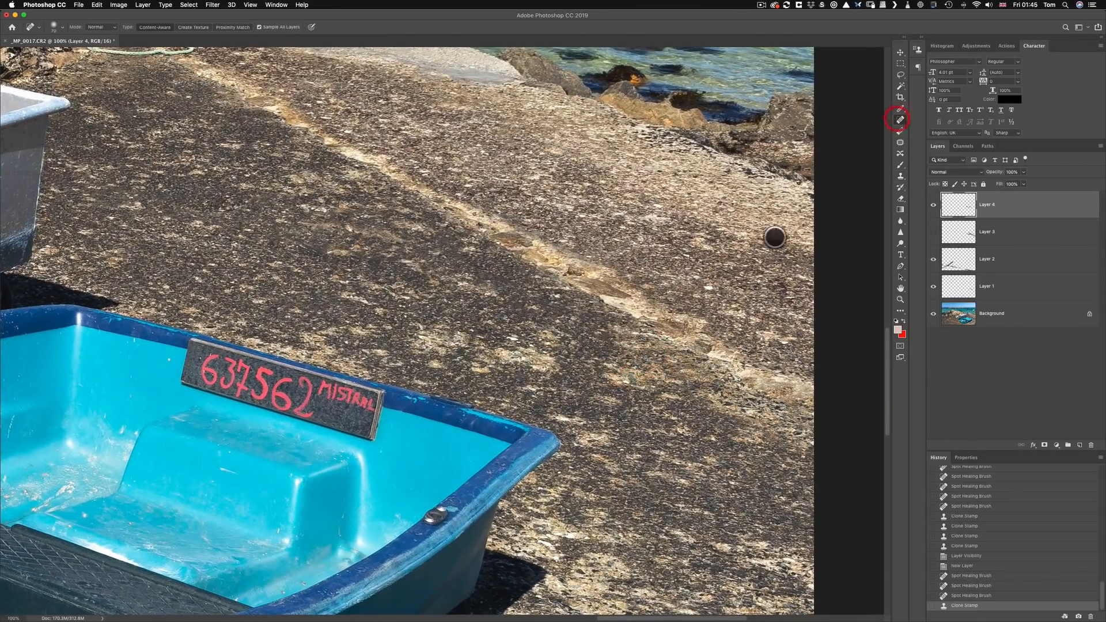
{"action": "left_click", "coordinate": [705, 285]}
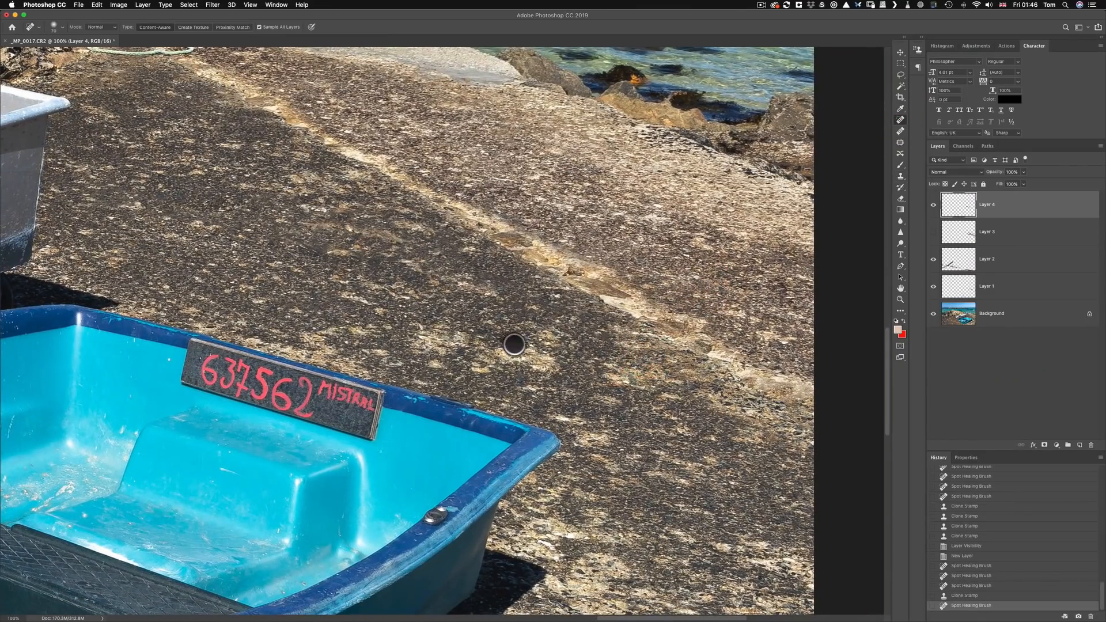
{"action": "left_click", "coordinate": [510, 341]}
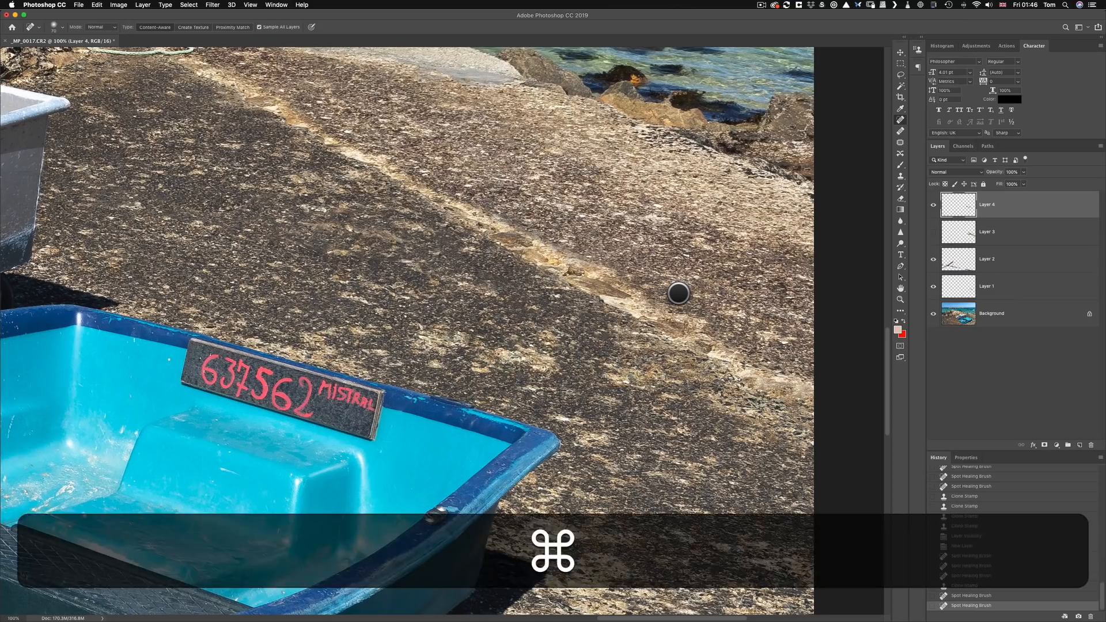
Heal the long diagonal crack behind the boats with an enlarged Spot Healing Brush.
{"action": "key", "text": "super+minus"}
{"action": "key", "text": "super+minus"}
{"action": "key", "text": "super+minus"}
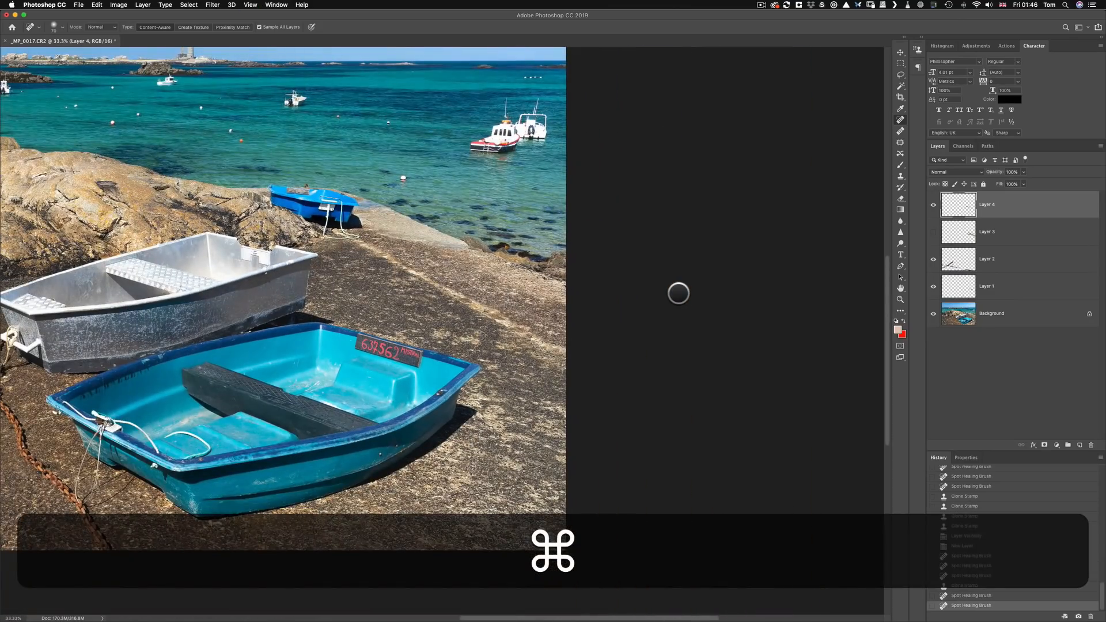
{"action": "key", "text": "super+0"}
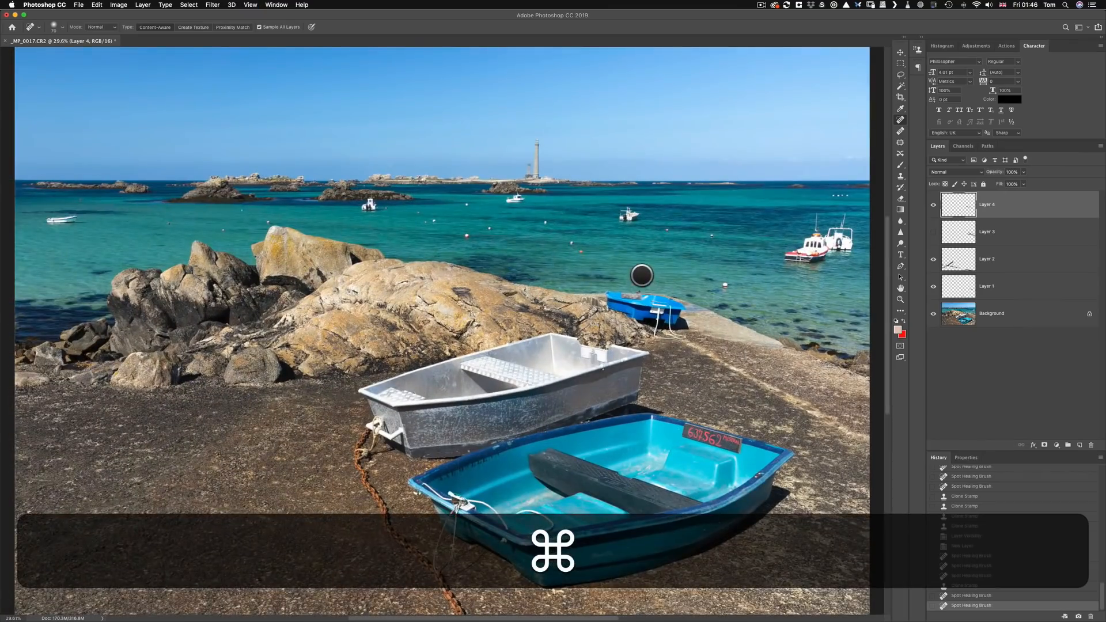
{"action": "key", "text": "super+minus"}
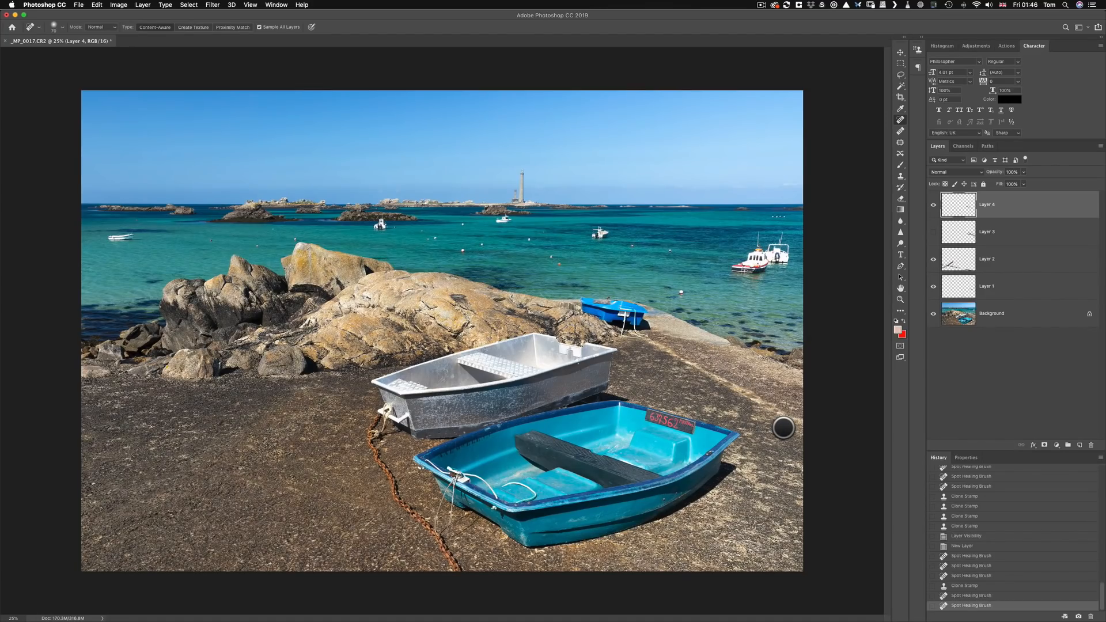
{"action": "key", "text": "super+equal"}
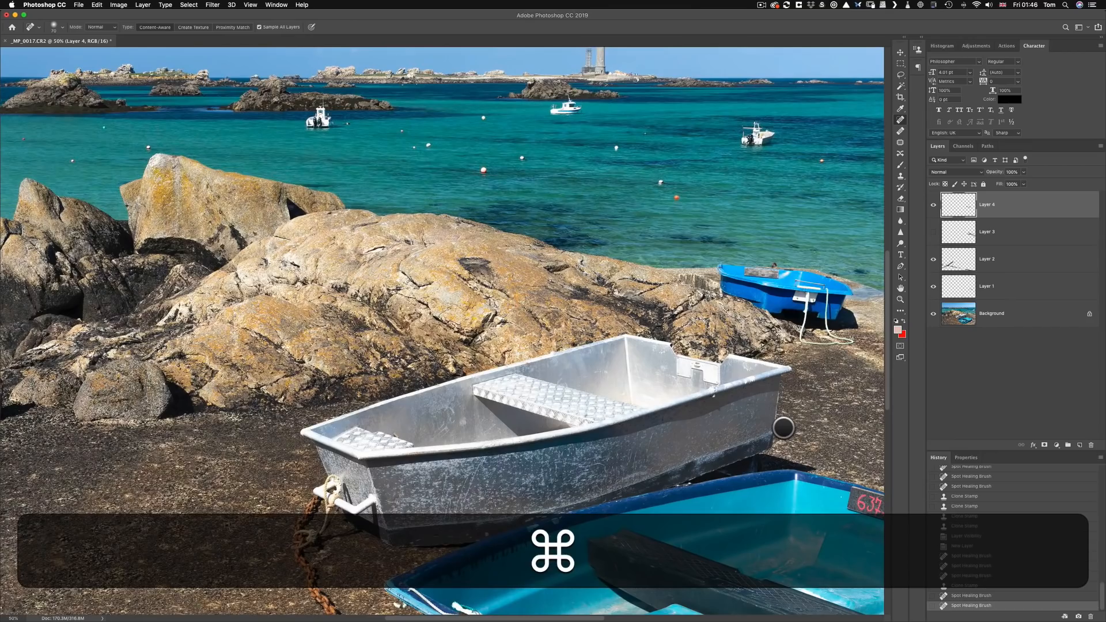
{"action": "scroll", "coordinate": [817, 322], "scroll_direction": "right", "scroll_amount": 10}
{"action": "scroll", "coordinate": [818, 322], "scroll_direction": "down", "scroll_amount": 2}
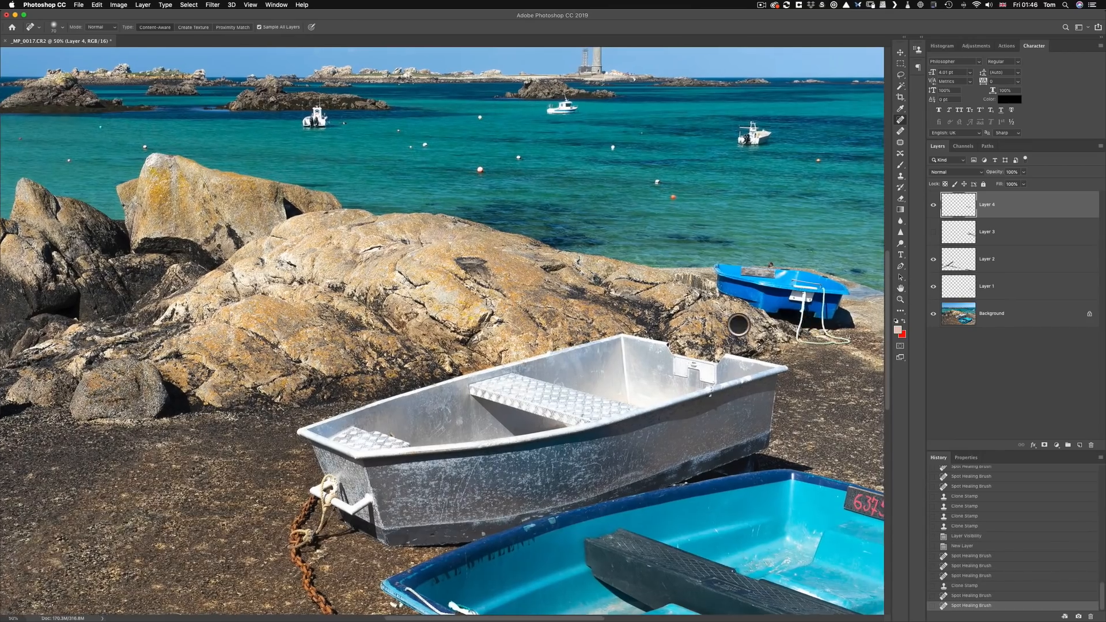
{"action": "scroll", "coordinate": [659, 348], "scroll_direction": "left", "scroll_amount": 3}
{"action": "scroll", "coordinate": [659, 347], "scroll_direction": "down", "scroll_amount": 1}
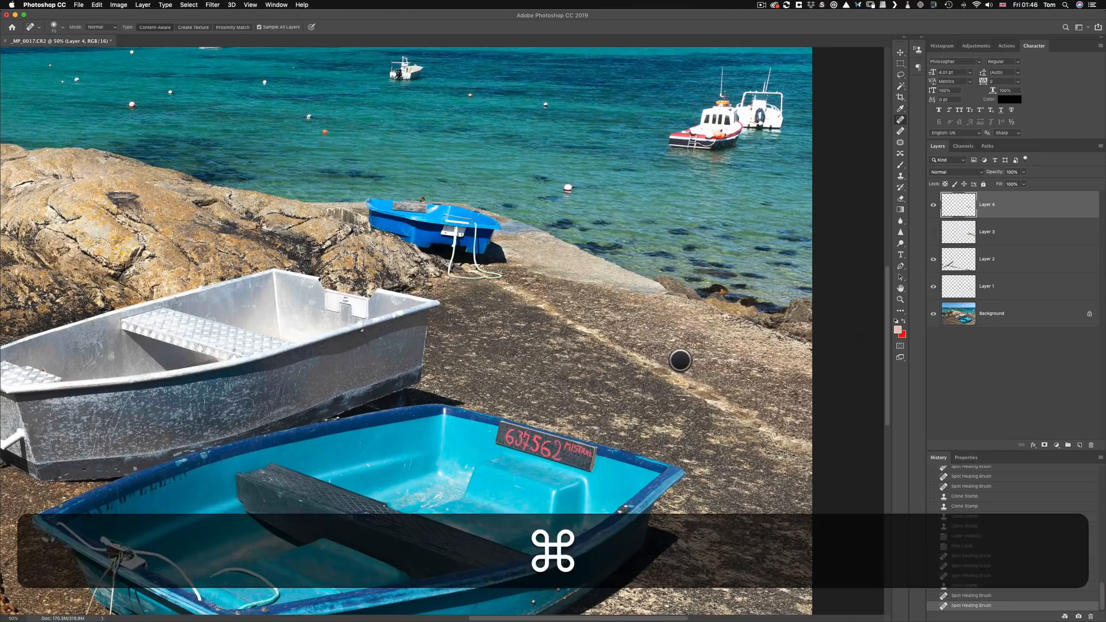
{"action": "key", "text": "super+equal"}
{"action": "scroll", "coordinate": [685, 357], "scroll_direction": "right", "scroll_amount": 5}
{"action": "scroll", "coordinate": [685, 357], "scroll_direction": "down", "scroll_amount": 1}
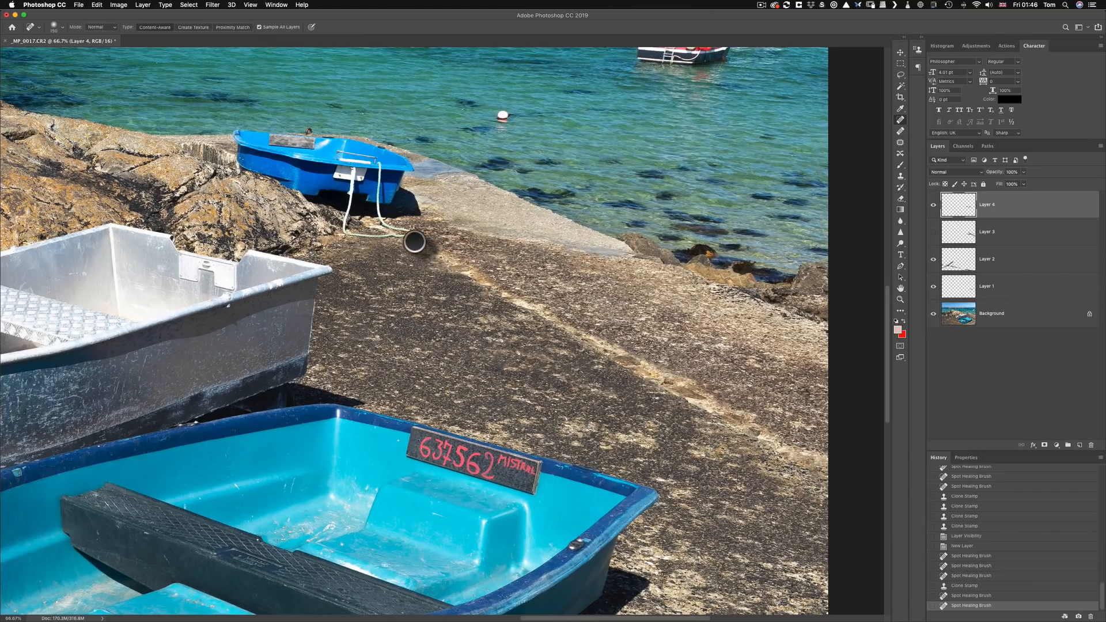
{"action": "mouse_move", "coordinate": [415, 242]}
{"action": "left_mouse_down"}
{"action": "mouse_move", "coordinate": [448, 280]}
{"action": "mouse_move", "coordinate": [509, 281]}
{"action": "mouse_move", "coordinate": [542, 345]}
{"action": "mouse_move", "coordinate": [604, 324]}
{"action": "mouse_move", "coordinate": [618, 389]}
{"action": "mouse_move", "coordinate": [647, 392]}
{"action": "mouse_move", "coordinate": [689, 369]}
{"action": "mouse_move", "coordinate": [697, 394]}
{"action": "mouse_move", "coordinate": [680, 417]}
{"action": "mouse_move", "coordinate": [754, 395]}
{"action": "mouse_move", "coordinate": [744, 448]}
{"action": "mouse_move", "coordinate": [797, 423]}
{"action": "mouse_move", "coordinate": [794, 477]}
{"action": "mouse_move", "coordinate": [815, 462]}
{"action": "mouse_move", "coordinate": [819, 475]}
{"action": "mouse_move", "coordinate": [823, 449]}
{"action": "mouse_move", "coordinate": [711, 391]}
{"action": "left_mouse_up"}
{"action": "mouse_move", "coordinate": [568, 314]}
{"action": "left_mouse_down"}
{"action": "mouse_move", "coordinate": [533, 297]}
{"action": "mouse_move", "coordinate": [517, 306]}
{"action": "mouse_move", "coordinate": [510, 284]}
{"action": "mouse_move", "coordinate": [499, 300]}
{"action": "mouse_move", "coordinate": [494, 280]}
{"action": "mouse_move", "coordinate": [481, 291]}
{"action": "mouse_move", "coordinate": [493, 262]}
{"action": "mouse_move", "coordinate": [461, 293]}
{"action": "left_mouse_up"}
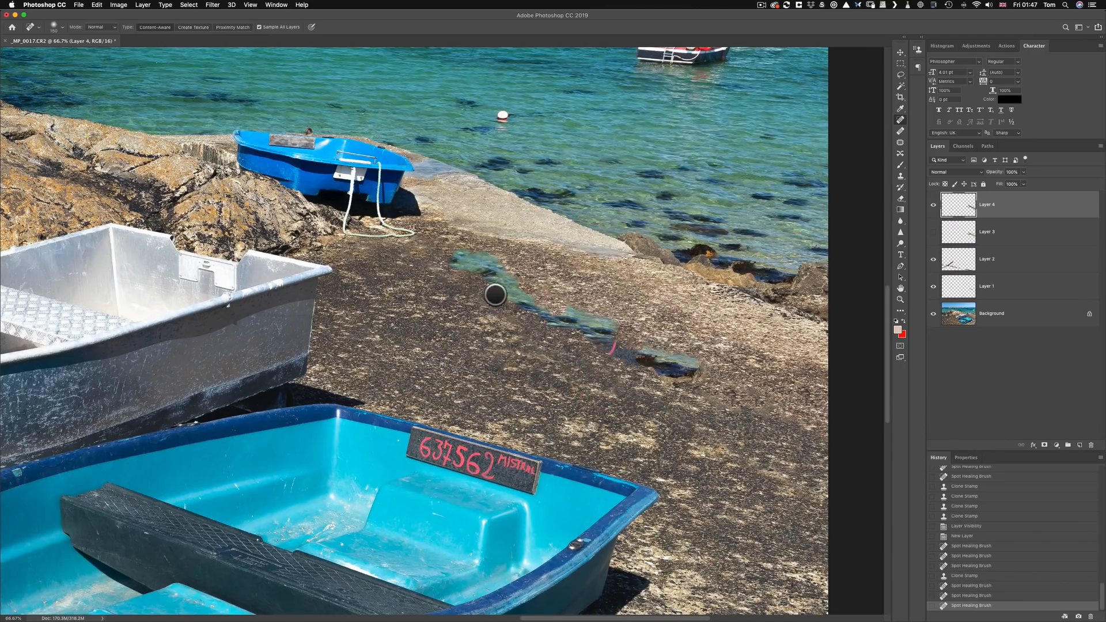
Try to heal the blue-green smears along the diagonal crack with a reduced Spot Healing Brush, and undo the last stroke.
{"action": "mouse_move", "coordinate": [461, 256]}
{"action": "left_mouse_down"}
{"action": "mouse_move", "coordinate": [499, 264]}
{"action": "mouse_move", "coordinate": [484, 274]}
{"action": "mouse_move", "coordinate": [516, 297]}
{"action": "mouse_move", "coordinate": [553, 318]}
{"action": "mouse_move", "coordinate": [611, 324]}
{"action": "mouse_move", "coordinate": [609, 346]}
{"action": "mouse_move", "coordinate": [664, 365]}
{"action": "left_mouse_up"}
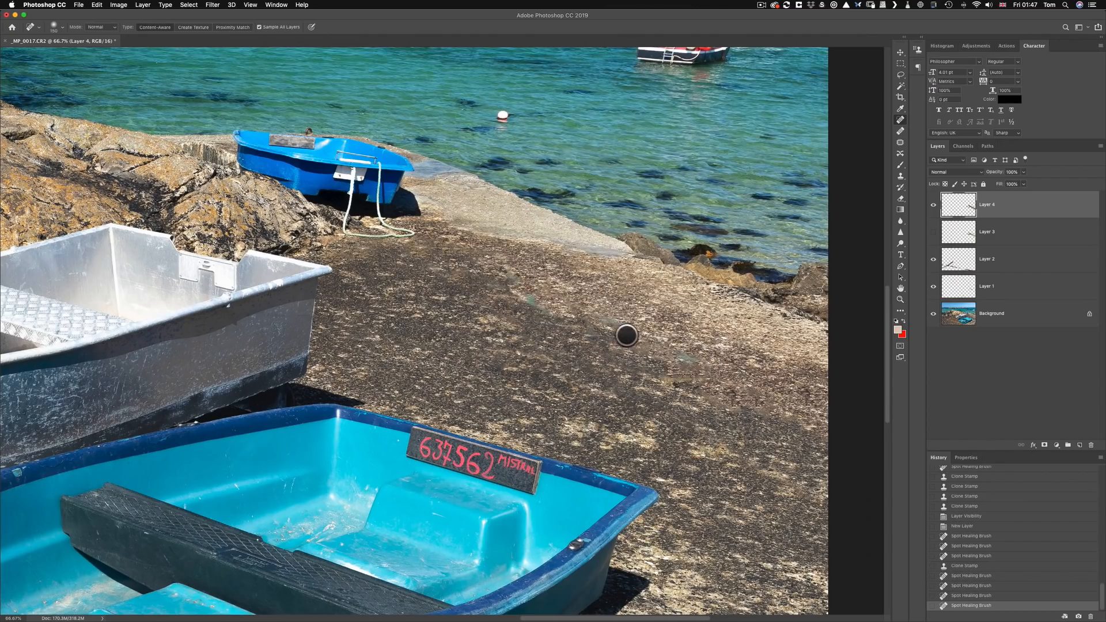
{"action": "key", "text": "bracketleft"}
{"action": "key", "text": "bracketleft"}
{"action": "key", "text": "bracketleft"}
{"action": "key", "text": "bracketleft"}
{"action": "left_click", "coordinate": [502, 269]}
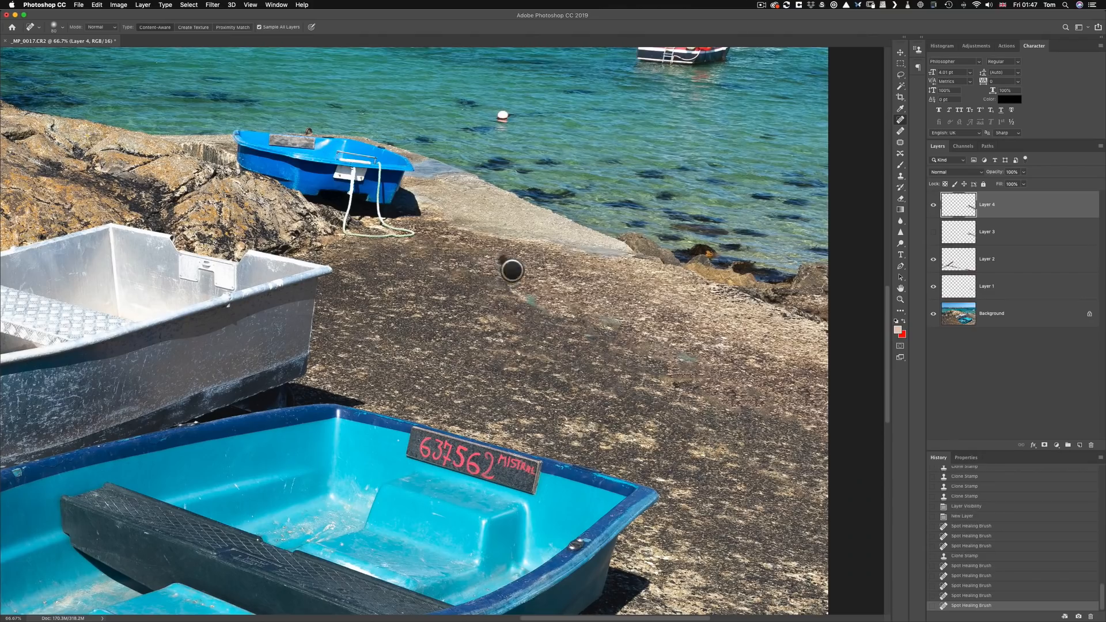
{"action": "left_click", "coordinate": [528, 293]}
{"action": "left_click", "coordinate": [515, 280]}
{"action": "left_click_drag", "start_coordinate": [515, 279], "coordinate": [503, 257]}
{"action": "left_click", "coordinate": [563, 428]}
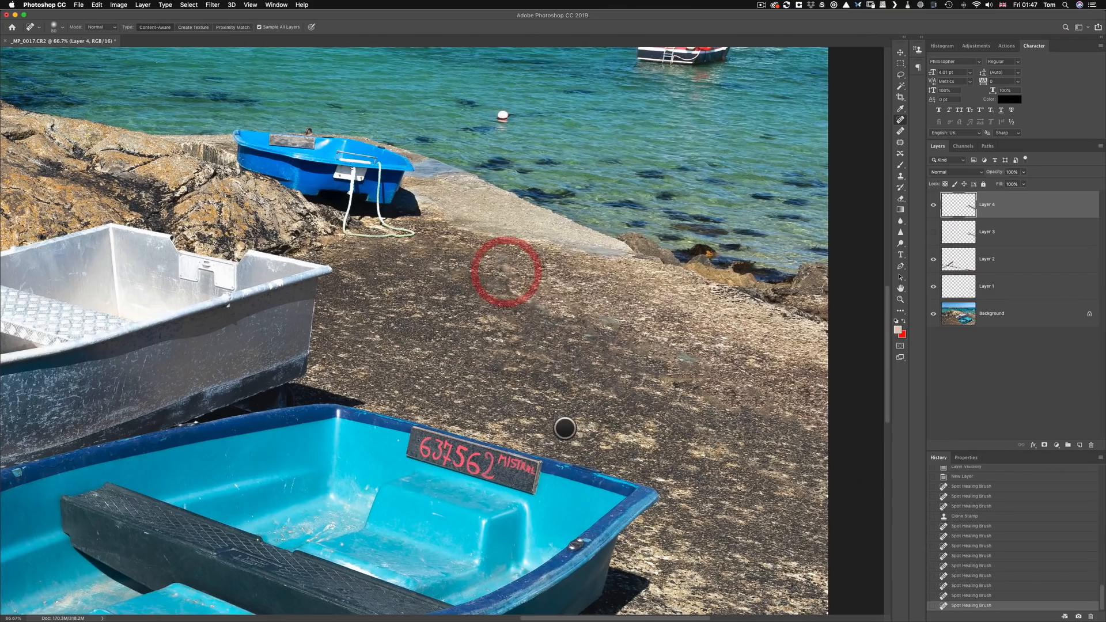
{"action": "left_click", "coordinate": [572, 430]}
{"action": "key", "text": "super+z"}
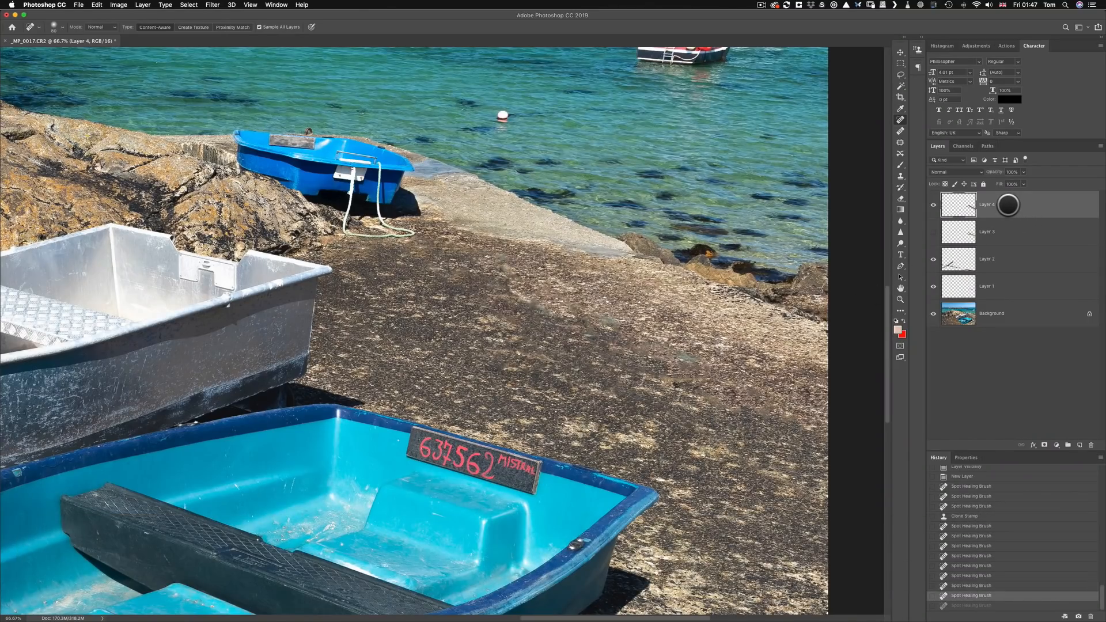
Try deleting Layer 4, undo that, and step the history back to before the long diagonal crack was healed.
{"action": "left_click_drag", "start_coordinate": [1007, 204], "coordinate": [1084, 439]}
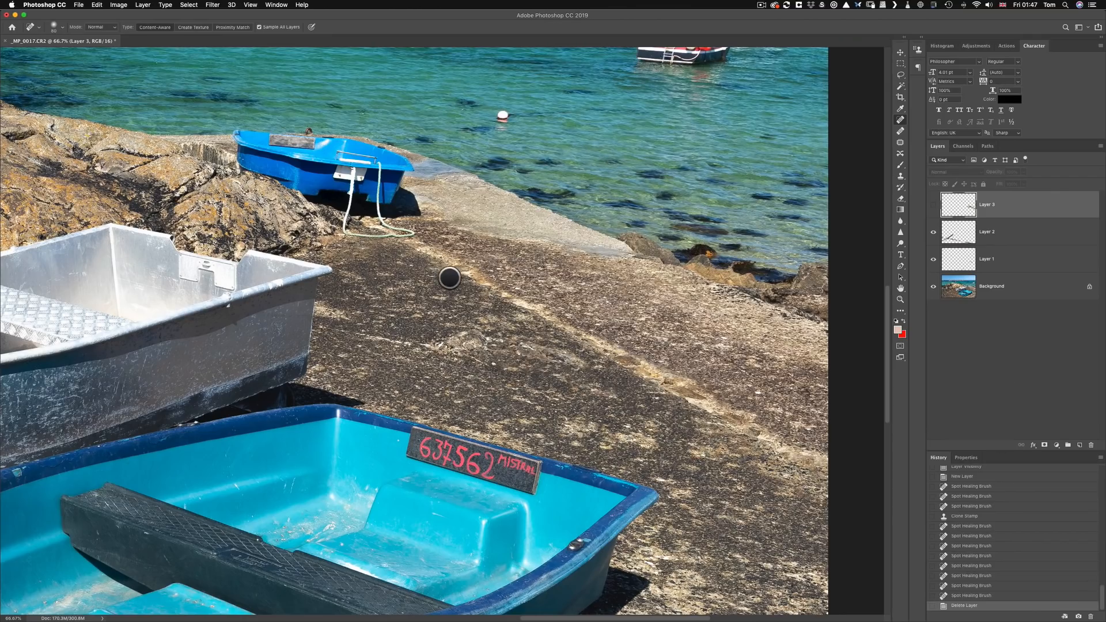
{"action": "key", "text": "super+z"}
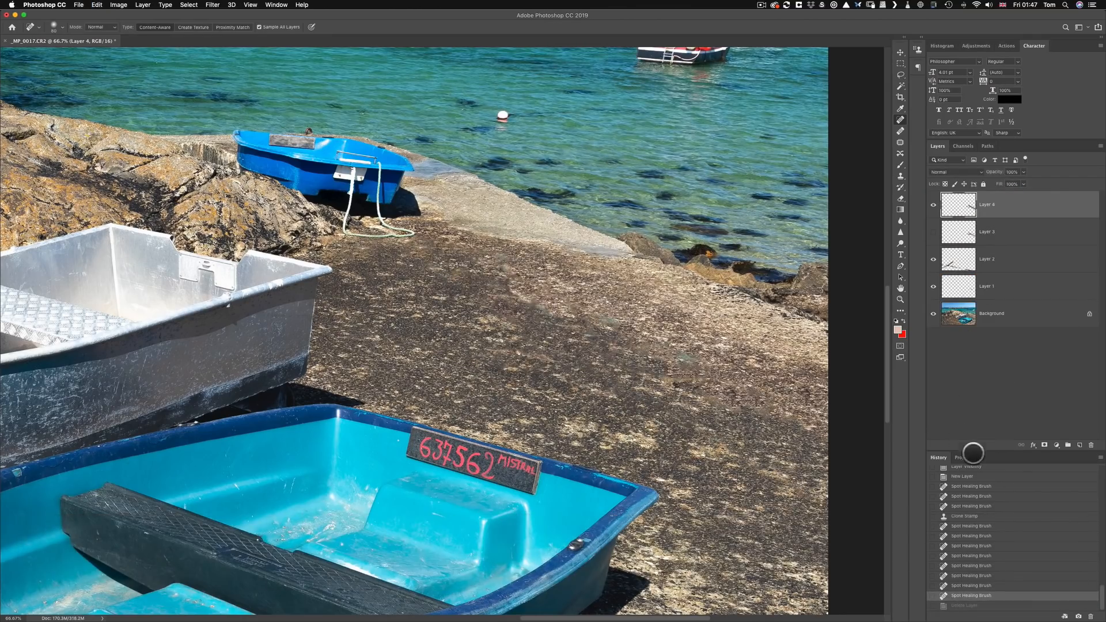
{"action": "left_click", "coordinate": [966, 516]}
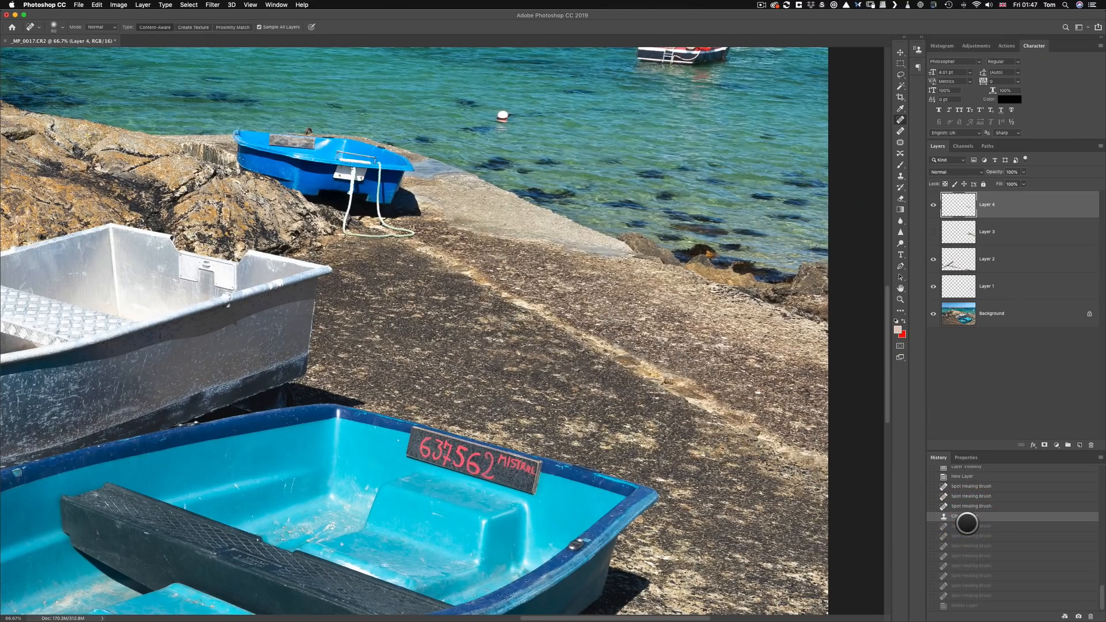
{"action": "left_click", "coordinate": [969, 526]}
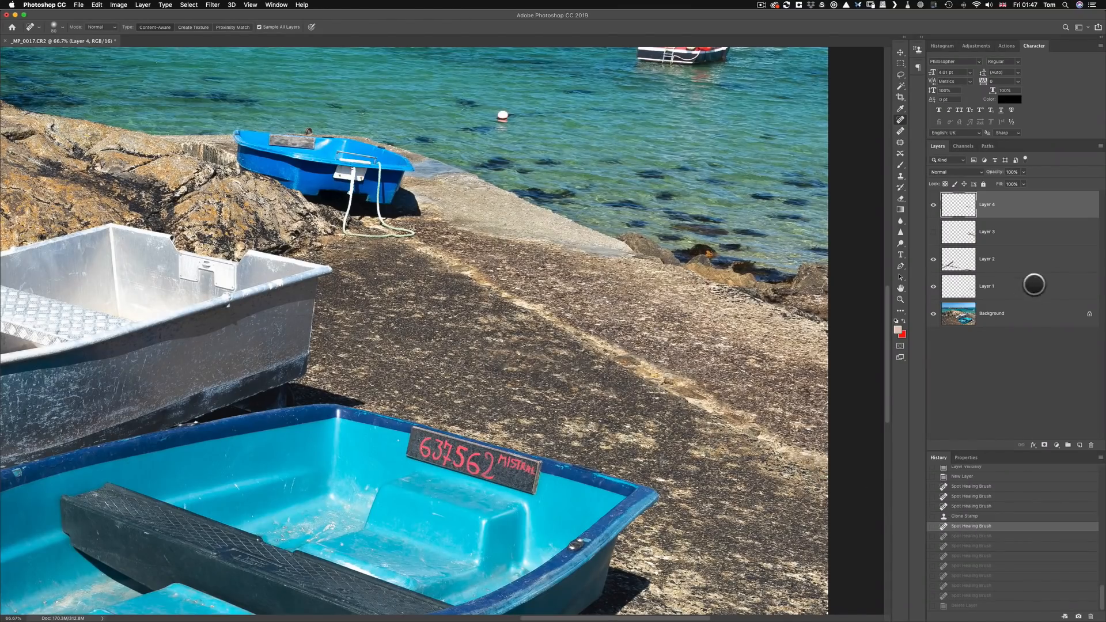
Add a new layer above Layer 4 and make it the active layer.
{"action": "key", "text": "alt+shift+super+n"}
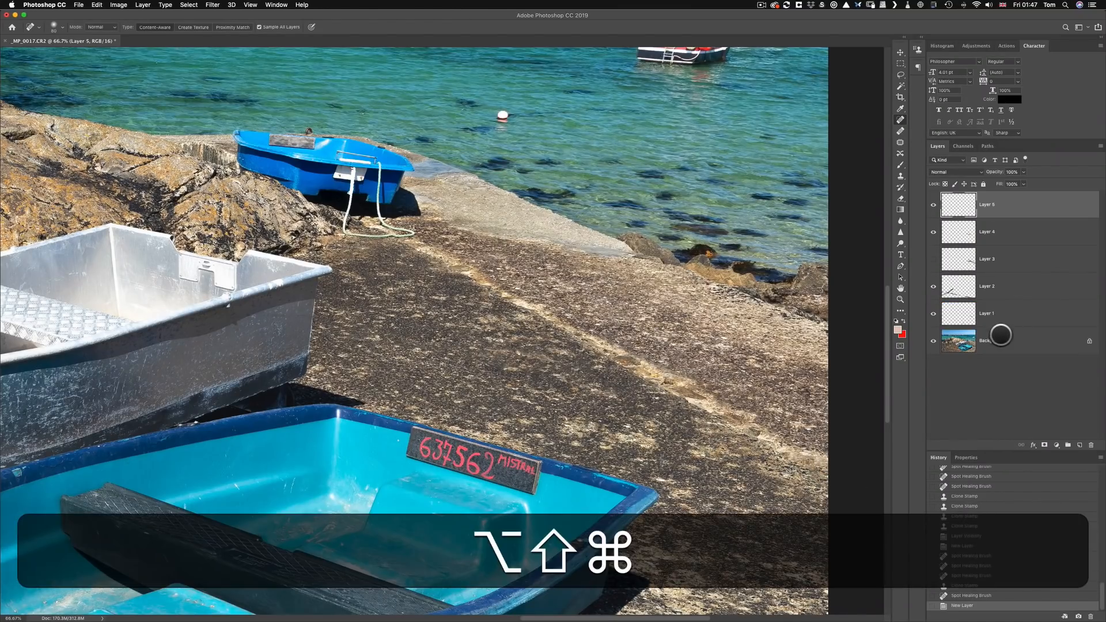
{"action": "left_click", "coordinate": [956, 288]}
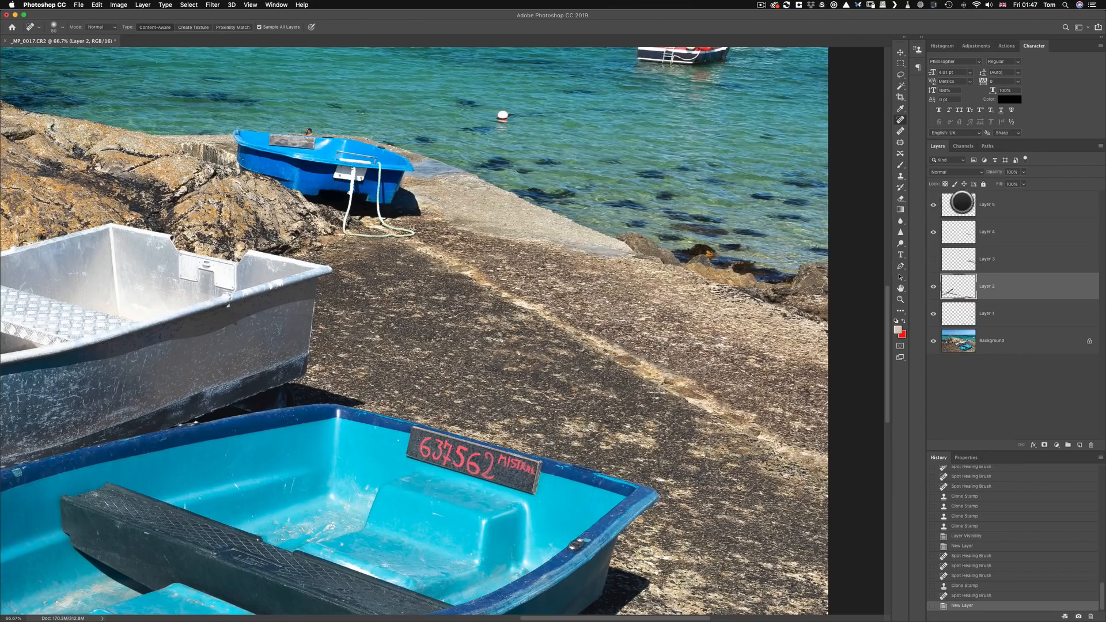
{"action": "left_click", "coordinate": [989, 206]}
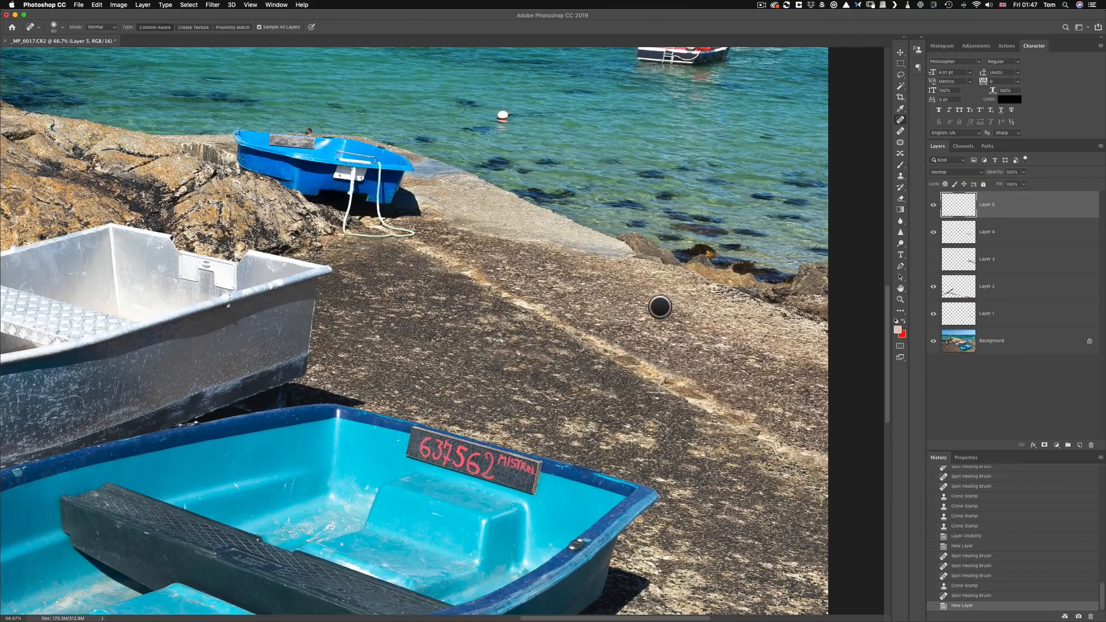
Clone nearby ground over the long diagonal crack behind the boats with an adjusted Clone Stamp brush.
{"action": "left_click", "coordinate": [900, 177]}
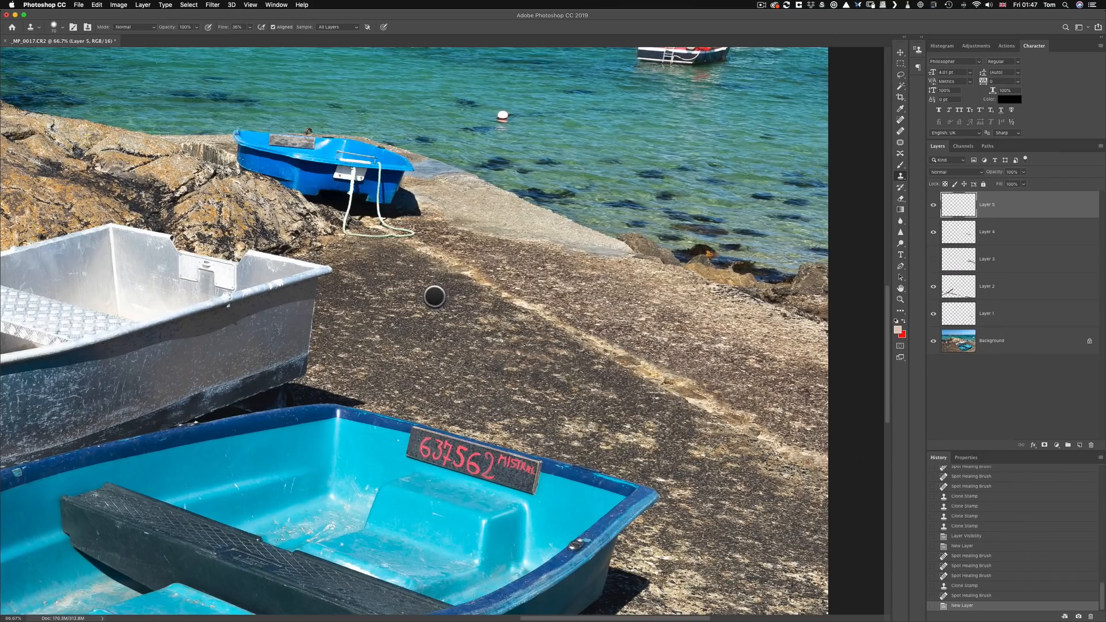
{"action": "key", "text": "ctrl+alt"}
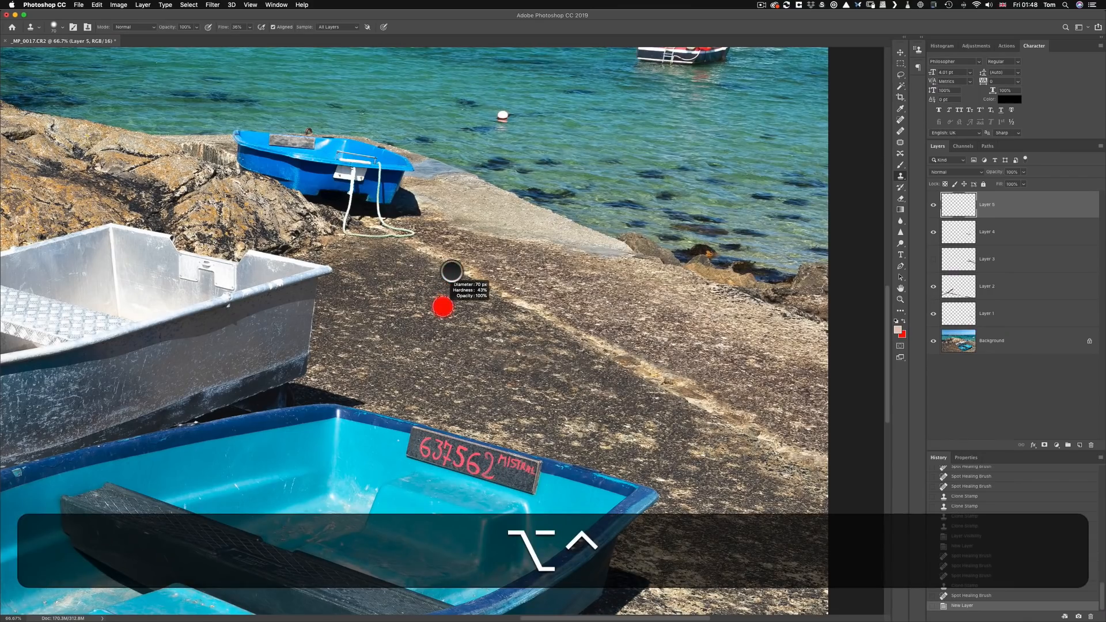
{"action": "left_click_drag", "start_coordinate": [452, 271], "coordinate": [436, 160]}
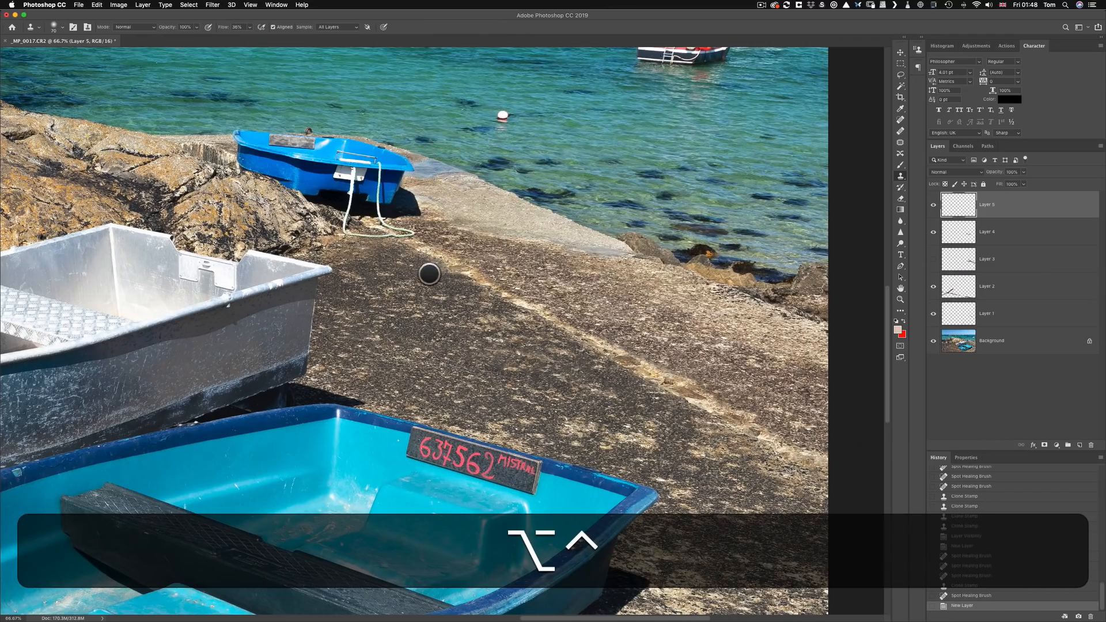
{"action": "key", "text": "alt"}
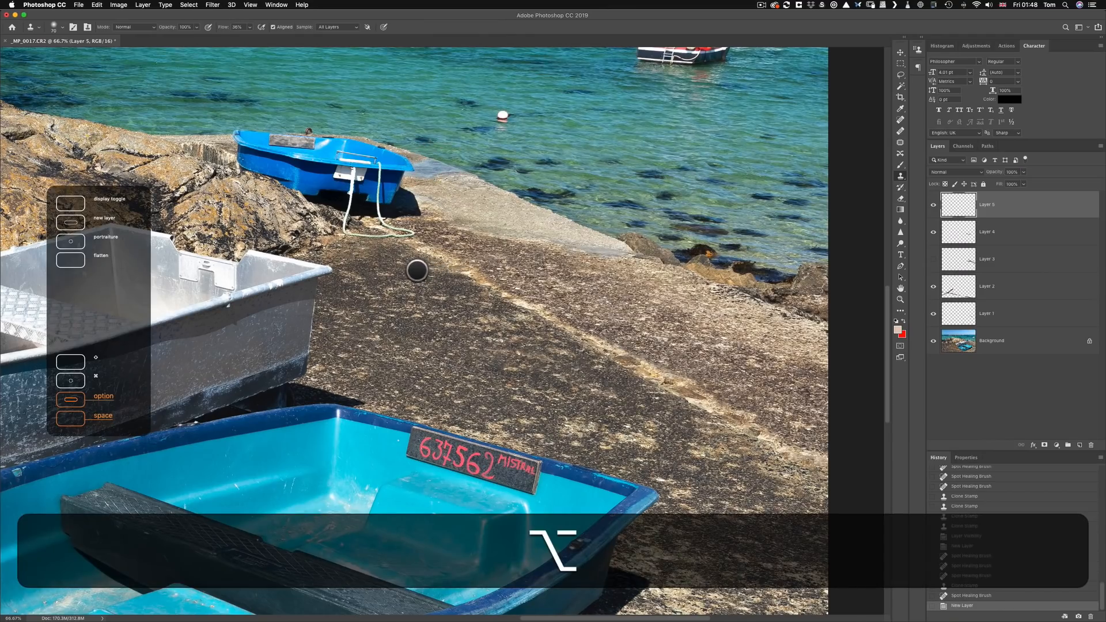
{"action": "left_click", "coordinate": [416, 268], "text": "alt"}
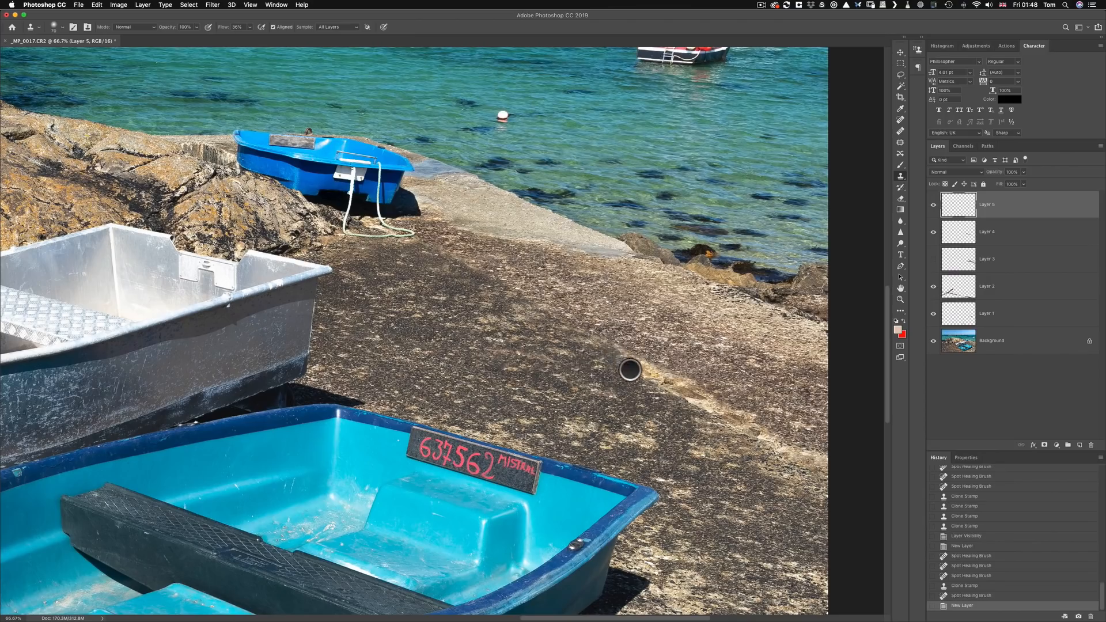
{"action": "mouse_move", "coordinate": [644, 382]}
{"action": "left_mouse_down"}
{"action": "mouse_move", "coordinate": [656, 383]}
{"action": "mouse_move", "coordinate": [656, 371]}
{"action": "mouse_move", "coordinate": [660, 396]}
{"action": "mouse_move", "coordinate": [672, 381]}
{"action": "mouse_move", "coordinate": [701, 402]}
{"action": "mouse_move", "coordinate": [713, 390]}
{"action": "mouse_move", "coordinate": [720, 422]}
{"action": "mouse_move", "coordinate": [775, 436]}
{"action": "mouse_move", "coordinate": [782, 459]}
{"action": "mouse_move", "coordinate": [793, 469]}
{"action": "mouse_move", "coordinate": [809, 459]}
{"action": "mouse_move", "coordinate": [826, 488]}
{"action": "mouse_move", "coordinate": [760, 444]}
{"action": "left_mouse_up"}
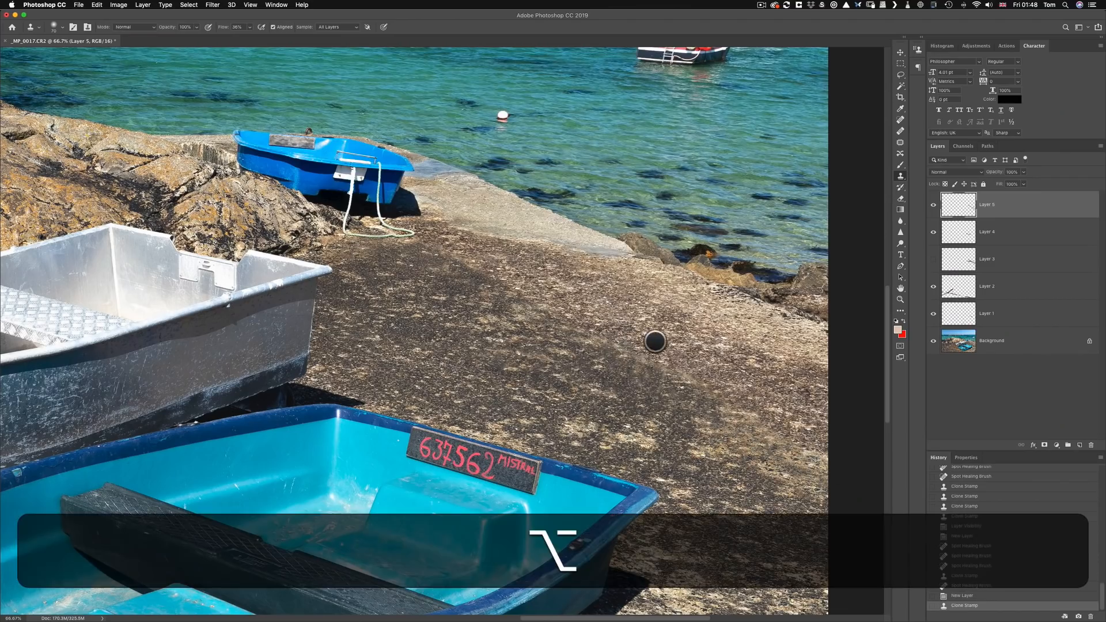
Clone fresh ground texture over the uneven patches along the covered diagonal crack, enlarging the Clone Stamp brush.
{"action": "left_click", "coordinate": [651, 353], "text": "alt"}
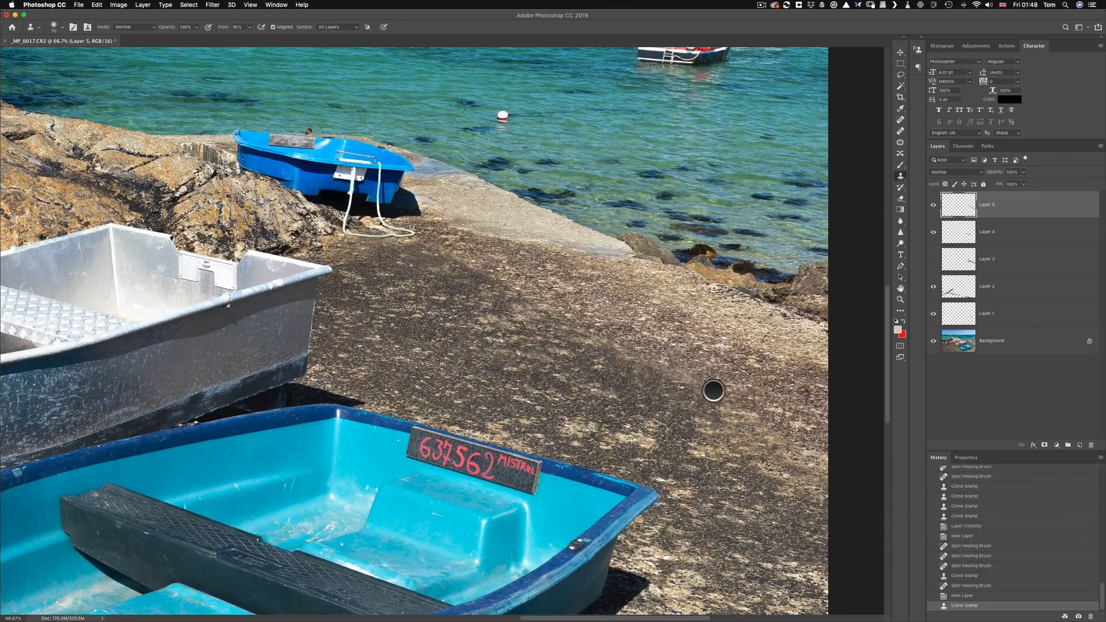
{"action": "left_click", "coordinate": [714, 392]}
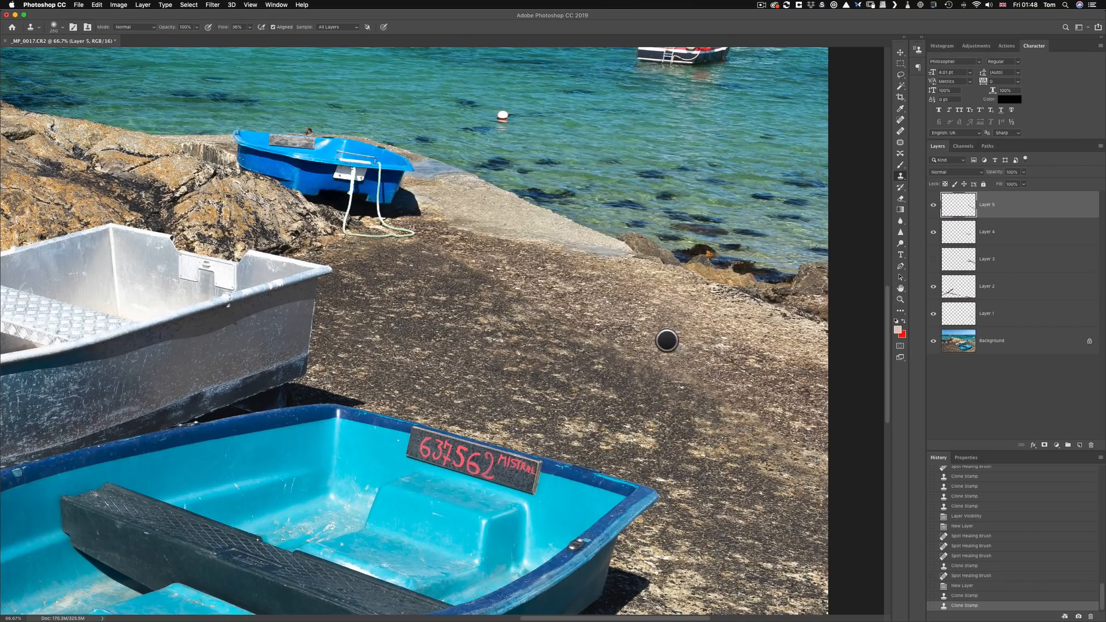
{"action": "key", "text": "alt"}
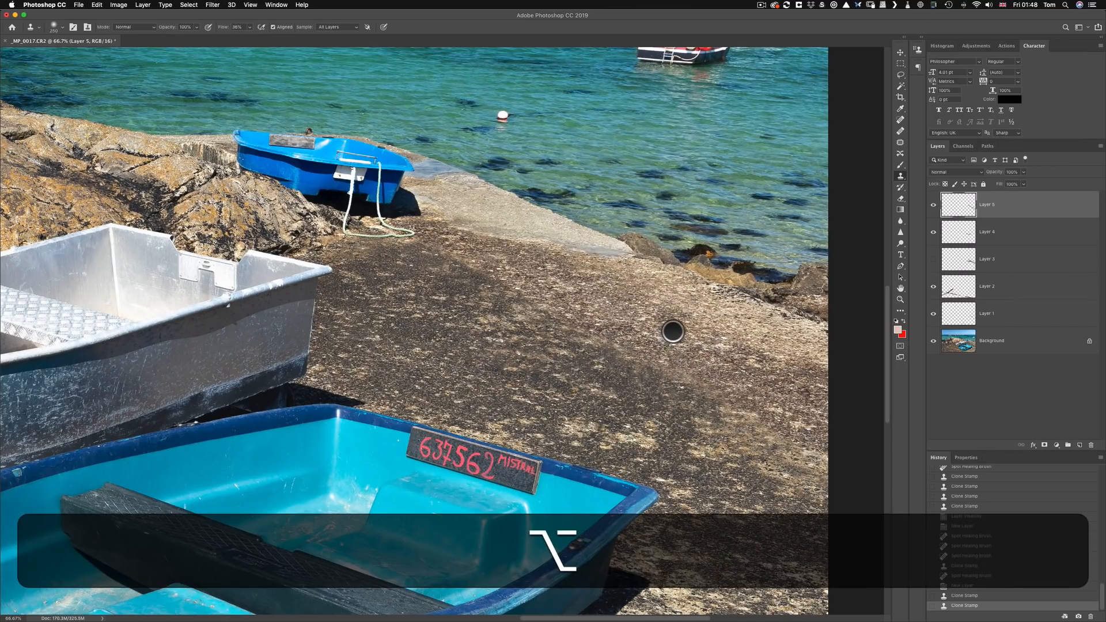
{"action": "left_click", "coordinate": [673, 332], "text": "alt"}
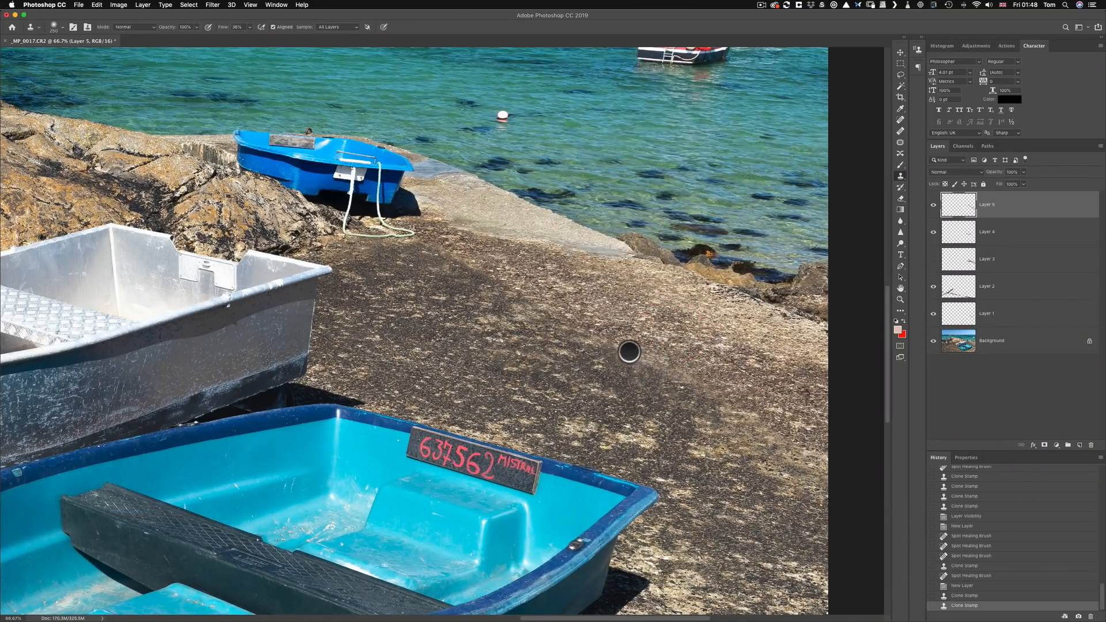
{"action": "left_click", "coordinate": [804, 450]}
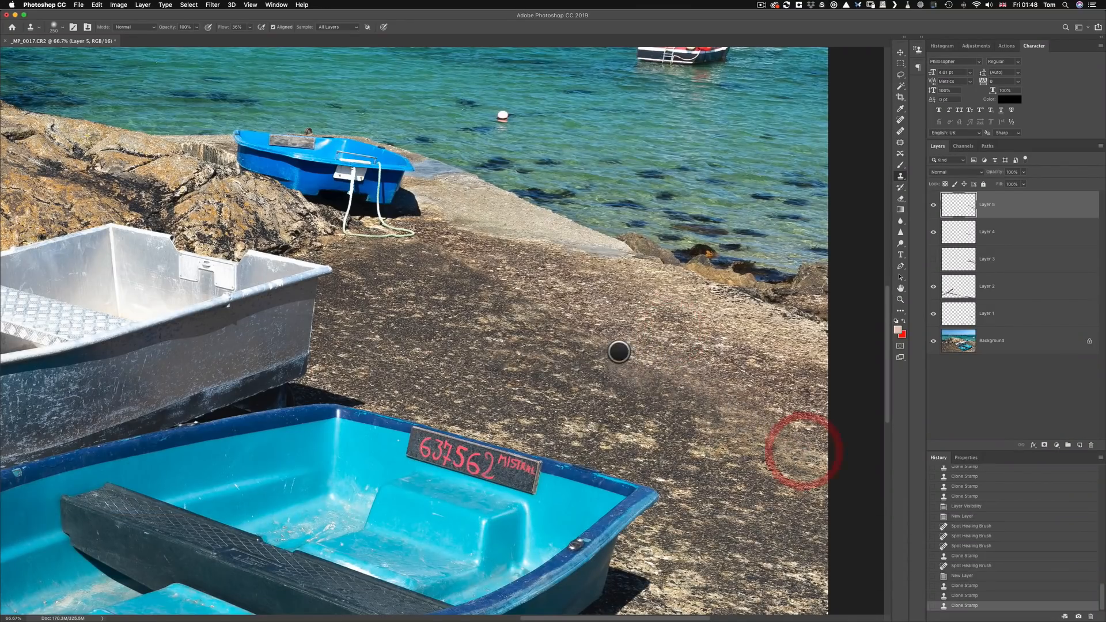
{"action": "left_click", "coordinate": [523, 296]}
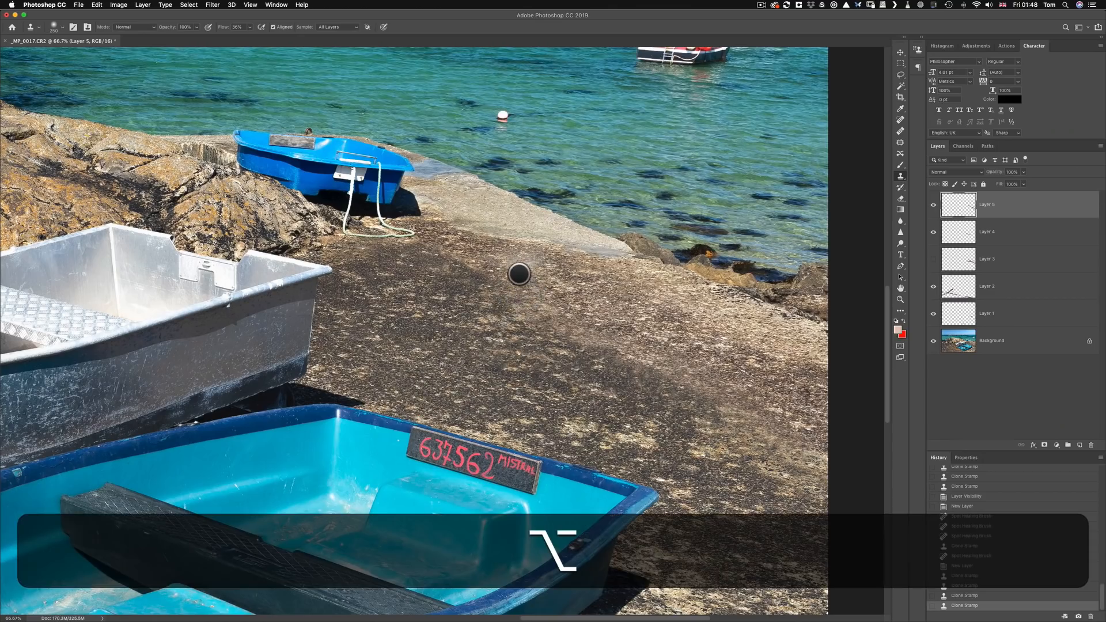
Reduce the Clone Stamp brush and clone ground from below the concrete slipway onto the ground behind the boats.
{"action": "key", "text": "bracketleft"}
{"action": "key", "text": "bracketleft"}
{"action": "key", "text": "bracketleft"}
{"action": "key", "text": "bracketleft"}
{"action": "left_click", "coordinate": [517, 269], "text": "alt"}
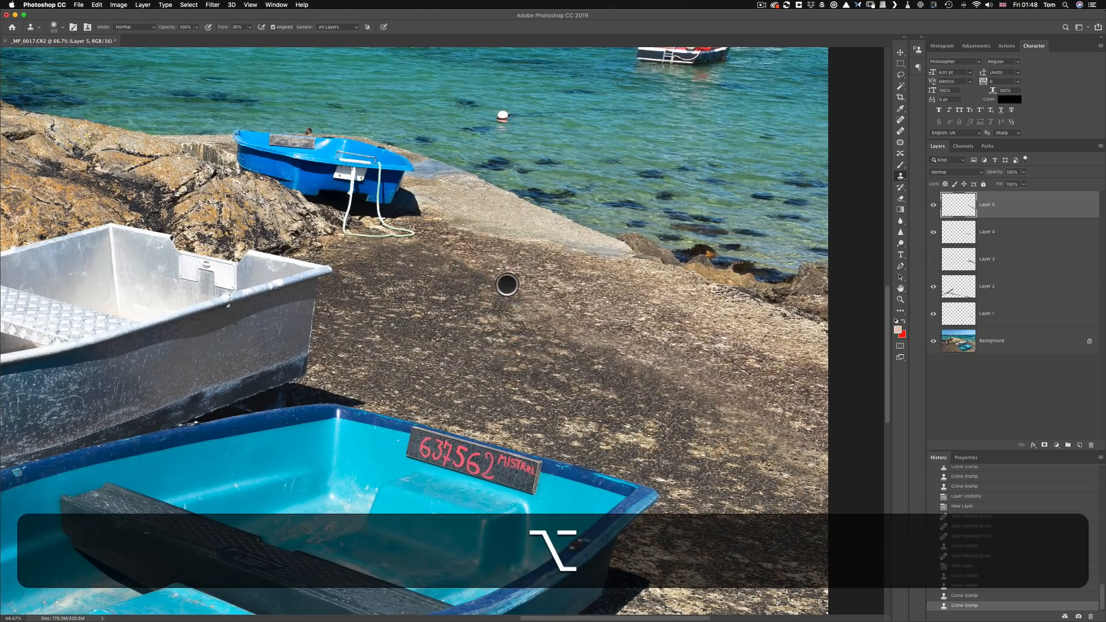
{"action": "left_click", "coordinate": [459, 332]}
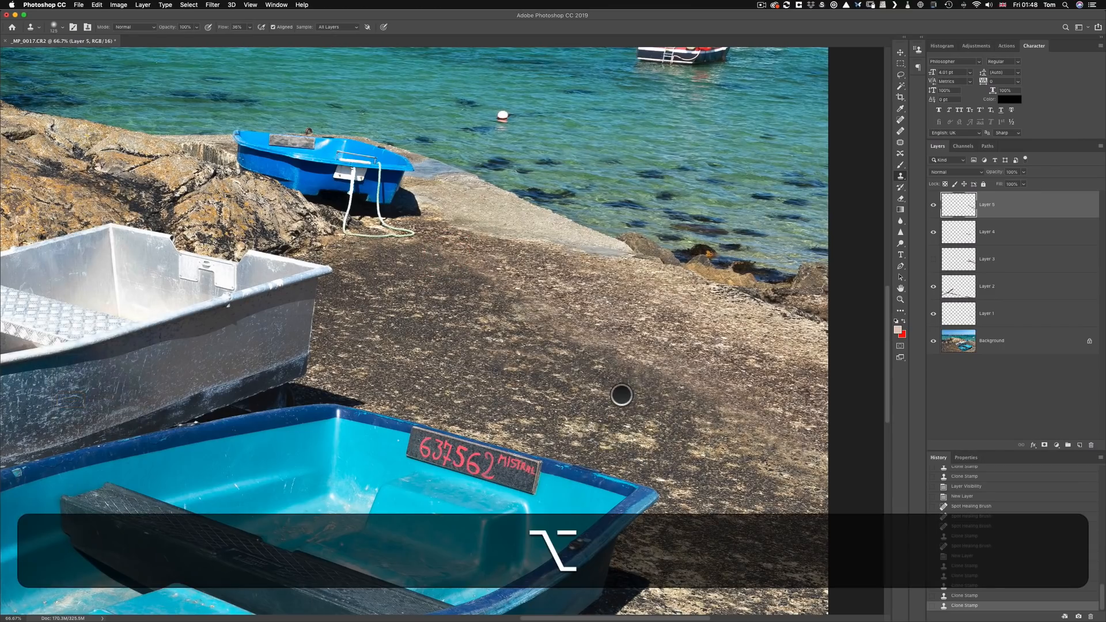
Try cloning ground from behind the turquoise boat's stern over the covered crack, and undo the last two clone strokes.
{"action": "left_click", "coordinate": [621, 395], "text": "alt"}
{"action": "mouse_move", "coordinate": [659, 375]}
{"action": "left_mouse_down"}
{"action": "mouse_move", "coordinate": [679, 378]}
{"action": "mouse_move", "coordinate": [666, 368]}
{"action": "left_mouse_up"}
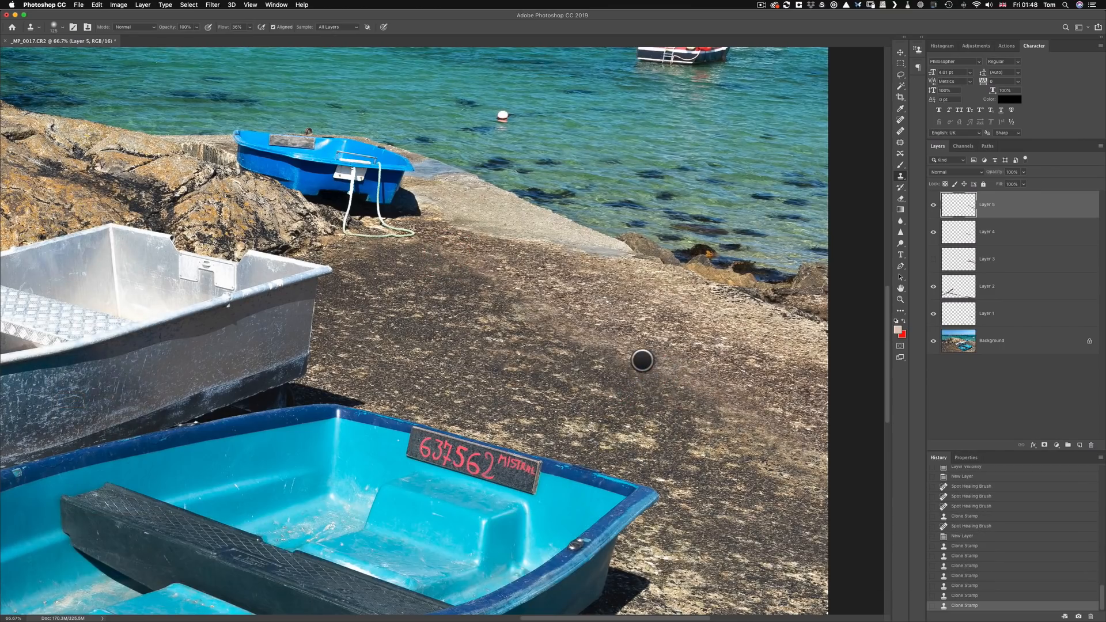
{"action": "key", "text": "super+z"}
{"action": "key", "text": "super+z"}
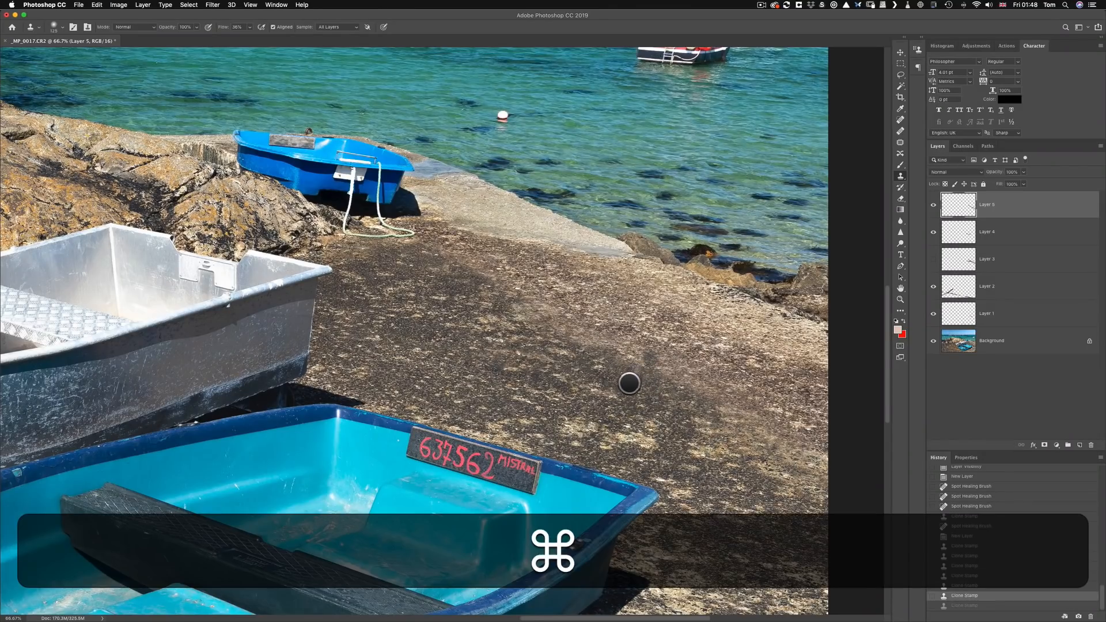
Clone ground from beside the silver boat's stern over the lower half of the covered diagonal crack.
{"action": "key", "text": "super+minus"}
{"action": "key", "text": "super+minus"}
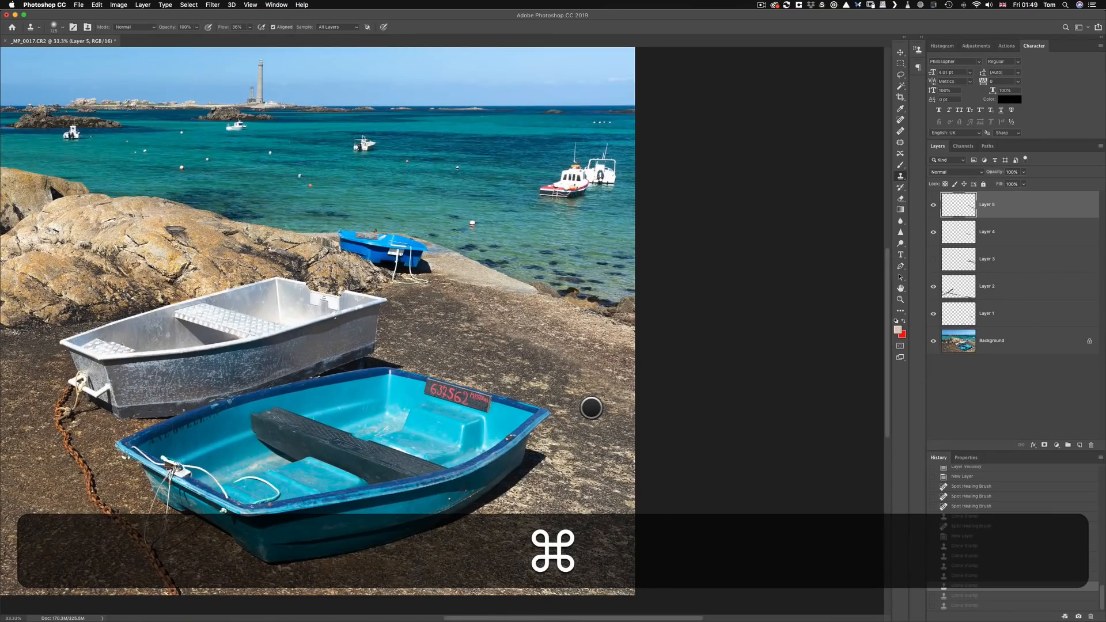
{"action": "key", "text": "super+minus"}
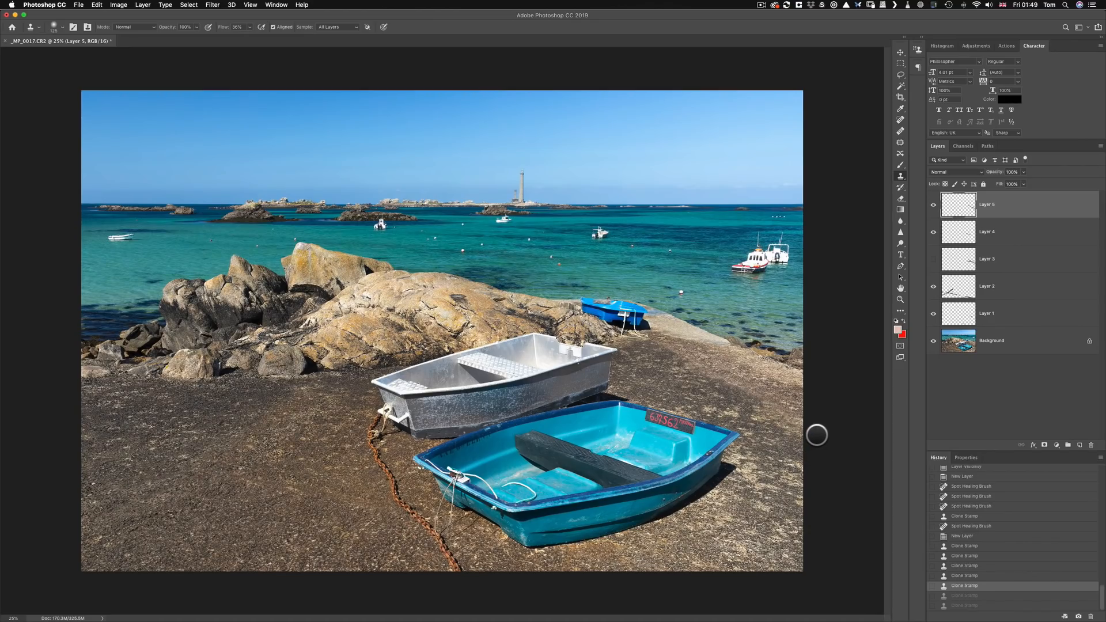
{"action": "key", "text": "super+plus"}
{"action": "key", "text": "super+plus"}
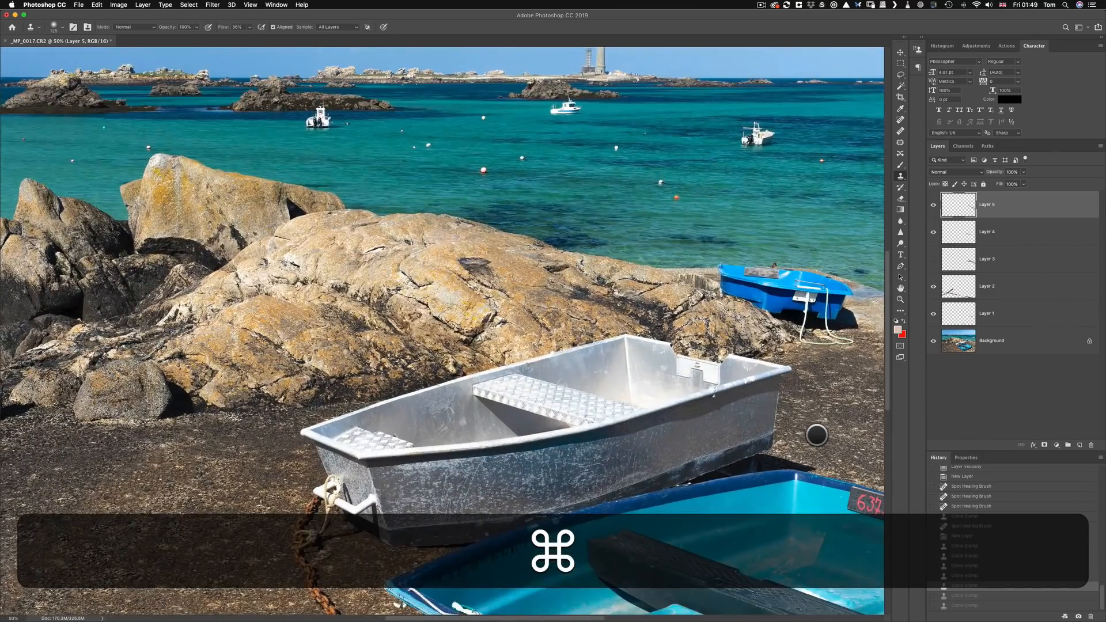
{"action": "left_click_drag", "start_coordinate": [830, 363], "coordinate": [720, 360]}
{"action": "scroll", "coordinate": [623, 342], "scroll_direction": "right", "scroll_amount": 3}
{"action": "scroll", "coordinate": [622, 342], "scroll_direction": "down", "scroll_amount": 1}
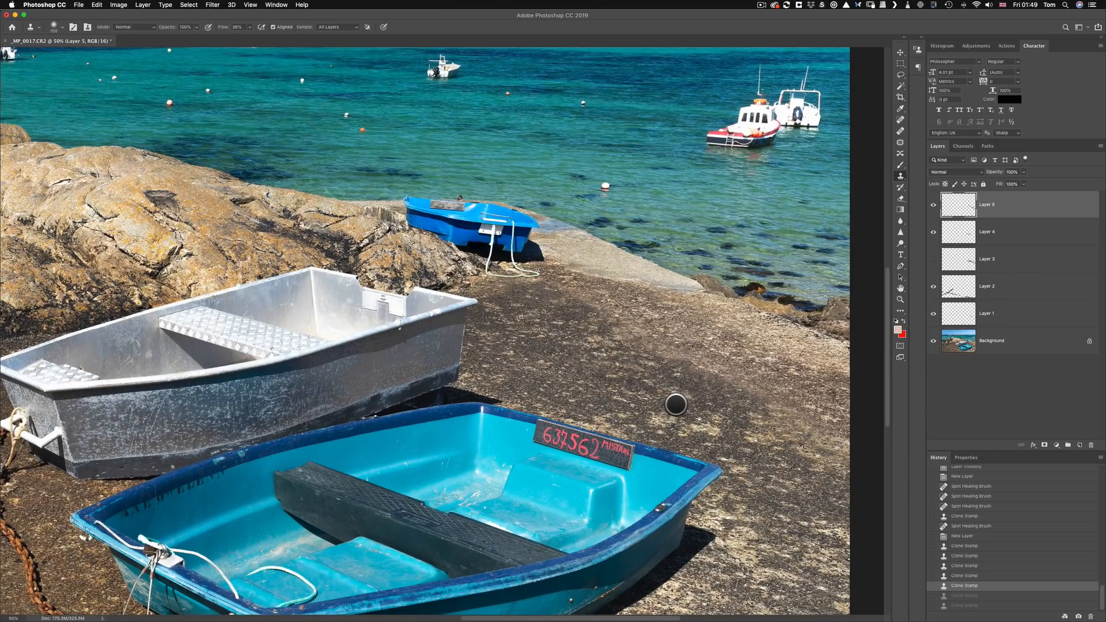
{"action": "key", "text": "alt"}
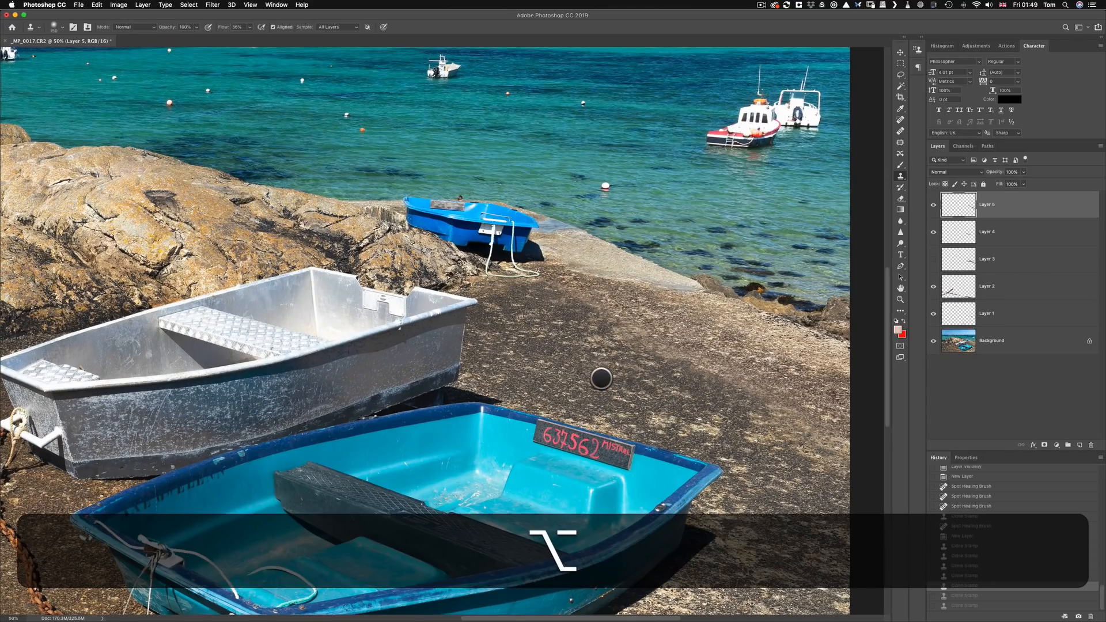
{"action": "left_click", "coordinate": [548, 329], "text": "alt"}
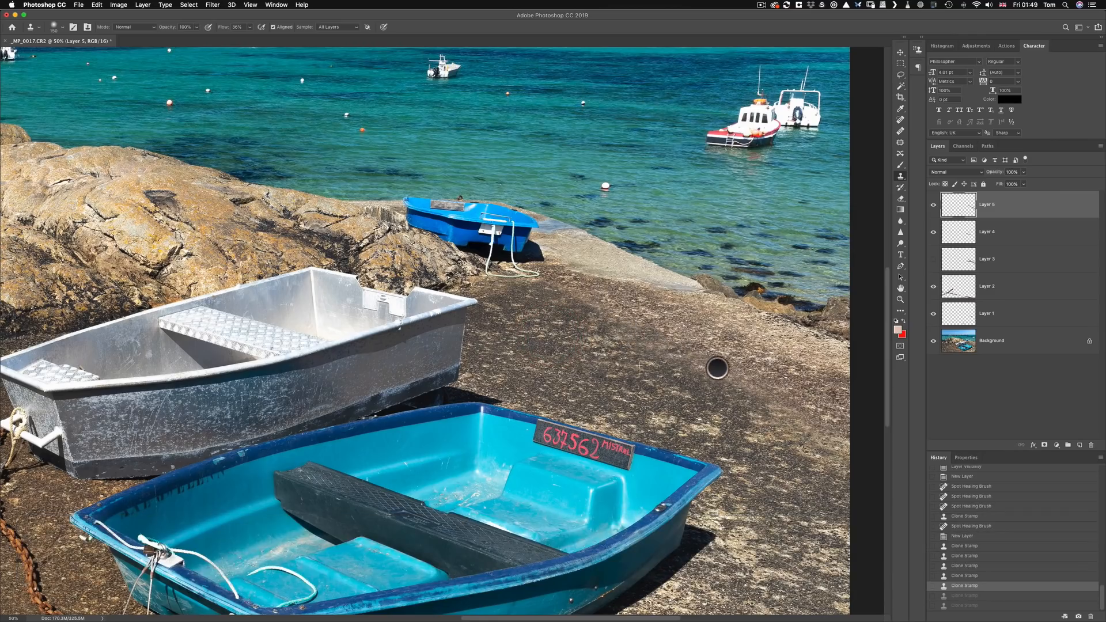
{"action": "mouse_move", "coordinate": [698, 373]}
{"action": "left_mouse_down"}
{"action": "mouse_move", "coordinate": [587, 305]}
{"action": "mouse_move", "coordinate": [637, 349]}
{"action": "mouse_move", "coordinate": [692, 355]}
{"action": "mouse_move", "coordinate": [683, 358]}
{"action": "mouse_move", "coordinate": [729, 374]}
{"action": "mouse_move", "coordinate": [819, 444]}
{"action": "mouse_move", "coordinate": [838, 439]}
{"action": "mouse_move", "coordinate": [794, 436]}
{"action": "left_mouse_up"}
Clone ground from near the photo's right edge over the dark patch on the covered crack.
{"action": "key", "text": "alt"}
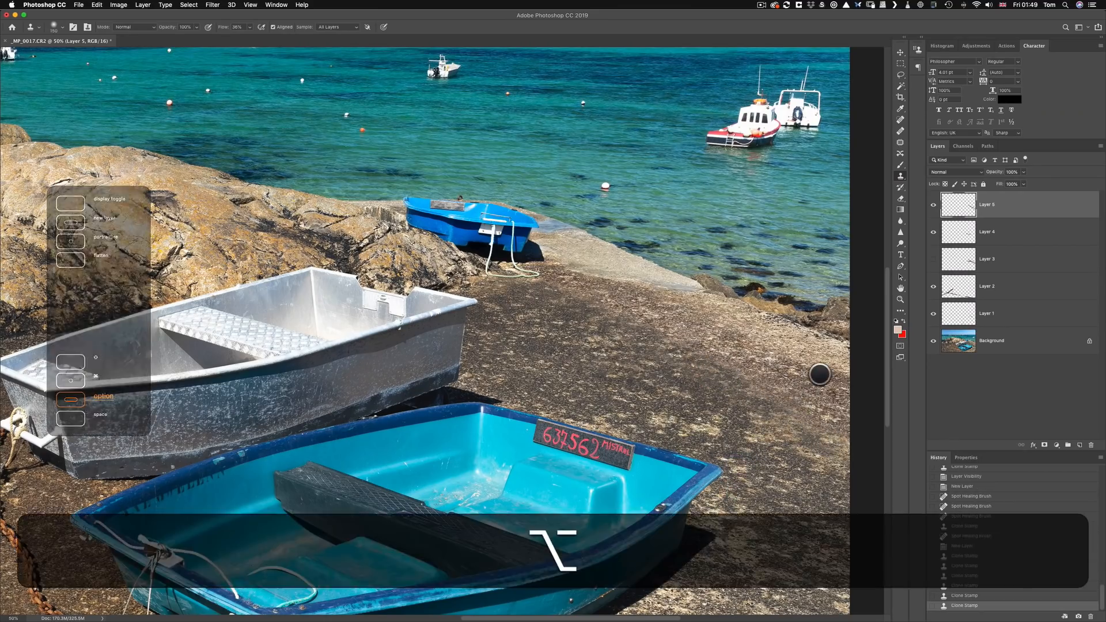
{"action": "left_click", "coordinate": [819, 390], "text": "alt"}
{"action": "left_click", "coordinate": [748, 386]}
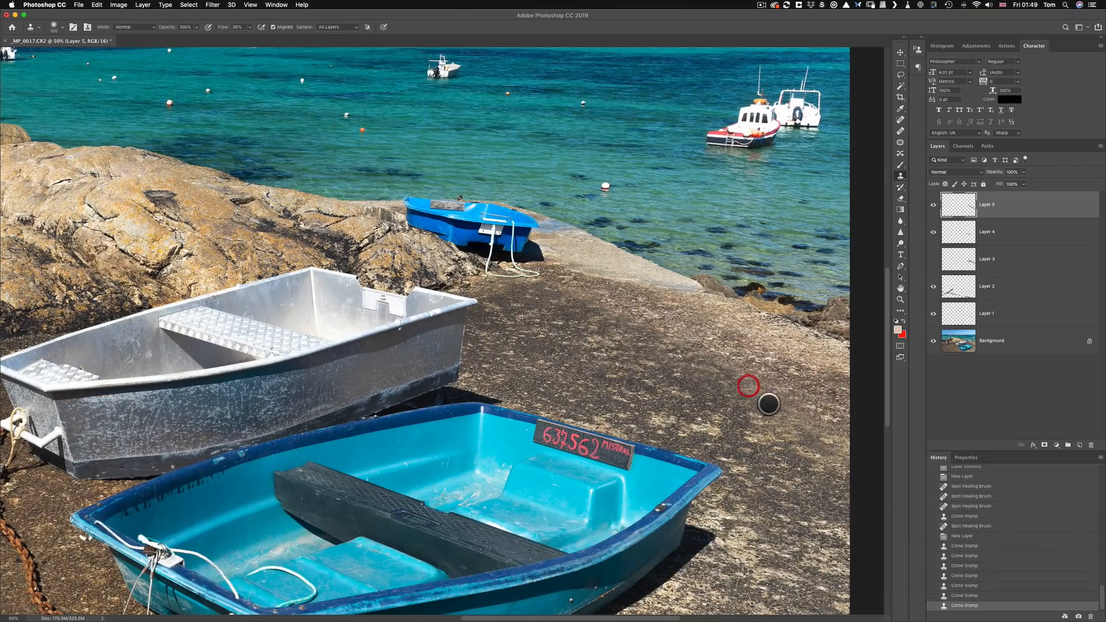
Clone ground from beside the turquoise boat's stern onto the ground near the photo's right edge.
{"action": "left_click", "coordinate": [811, 483], "text": "alt"}
{"action": "mouse_move", "coordinate": [836, 450]}
{"action": "left_mouse_down"}
{"action": "mouse_move", "coordinate": [834, 468]}
{"action": "mouse_move", "coordinate": [839, 432]}
{"action": "left_mouse_up"}
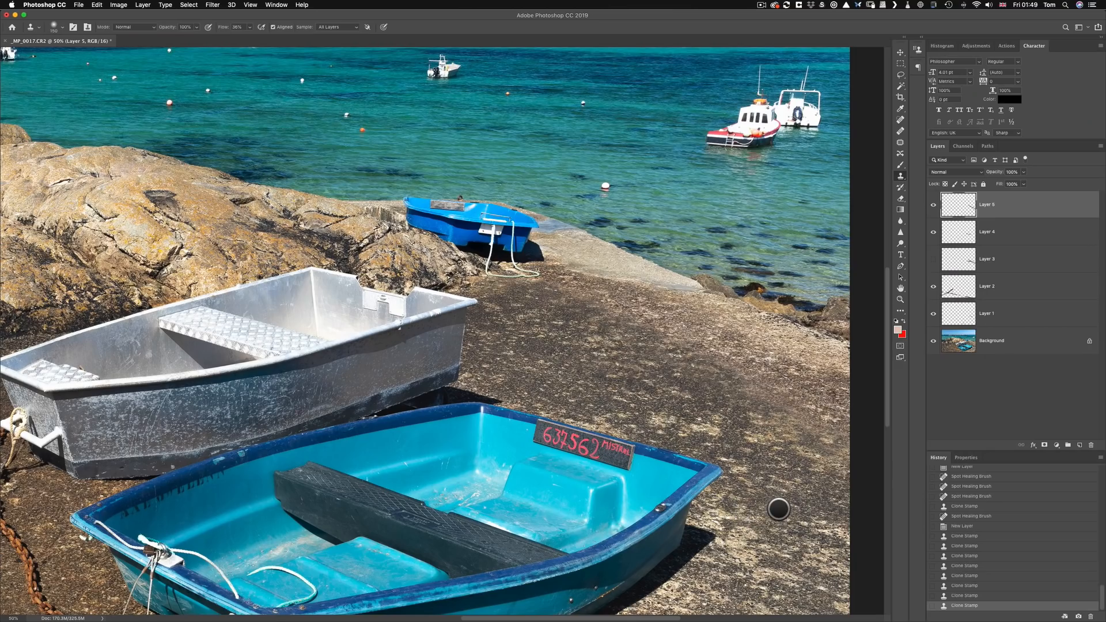
Inspect the cloned ground behind the boats up close and across the whole photo.
{"action": "key", "text": "super+minus"}
{"action": "key", "text": "super+plus"}
{"action": "key", "text": "super+plus"}
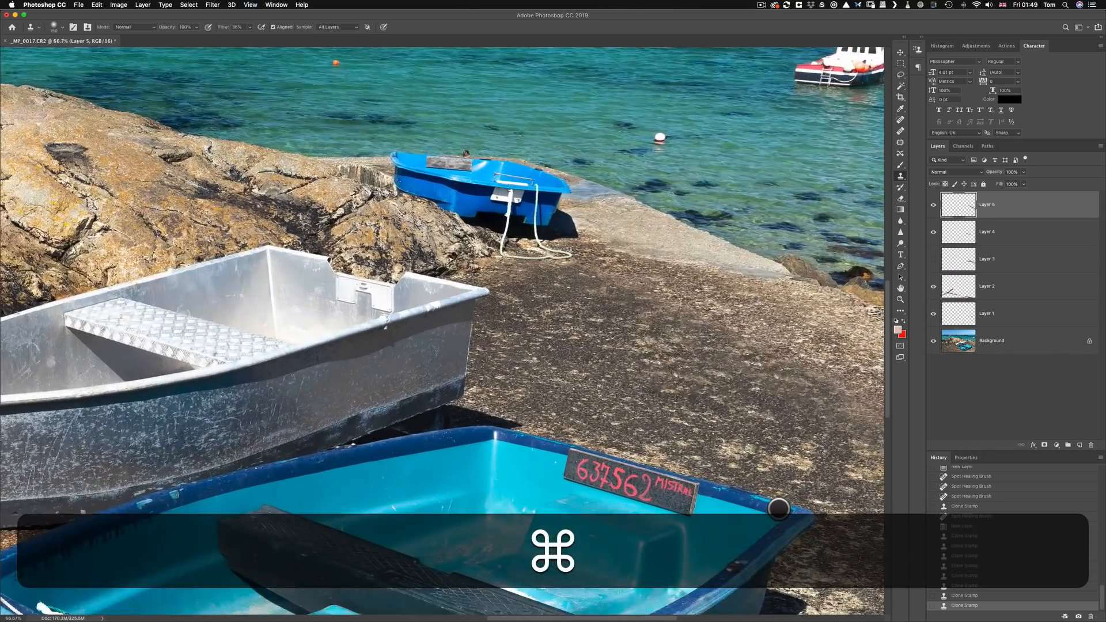
{"action": "left_click_drag", "start_coordinate": [765, 454], "coordinate": [595, 390]}
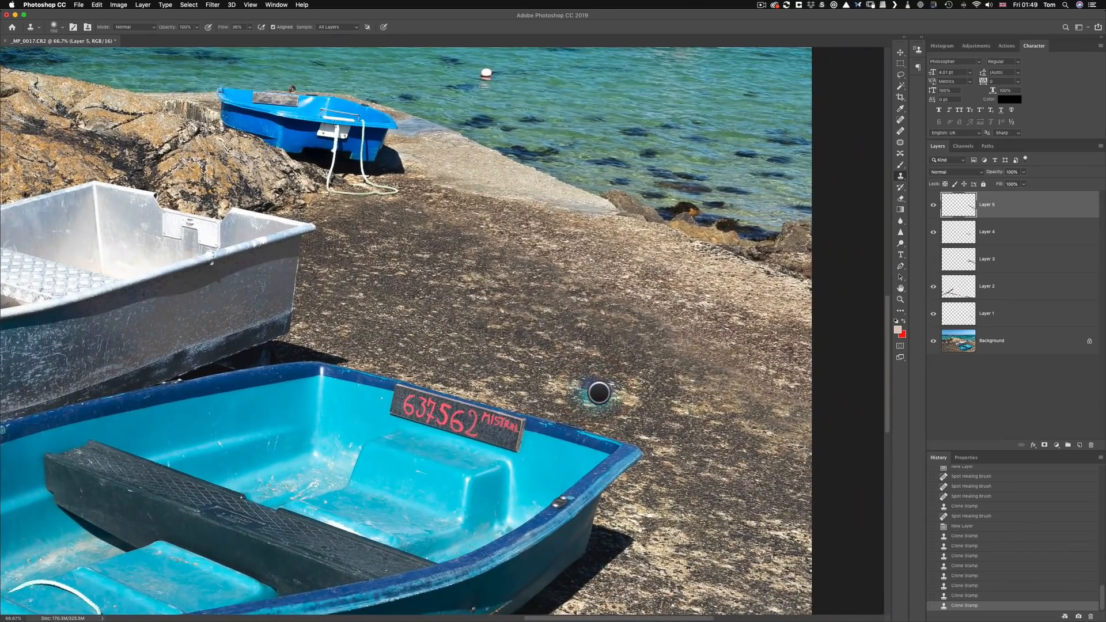
{"action": "key", "text": "super+plus"}
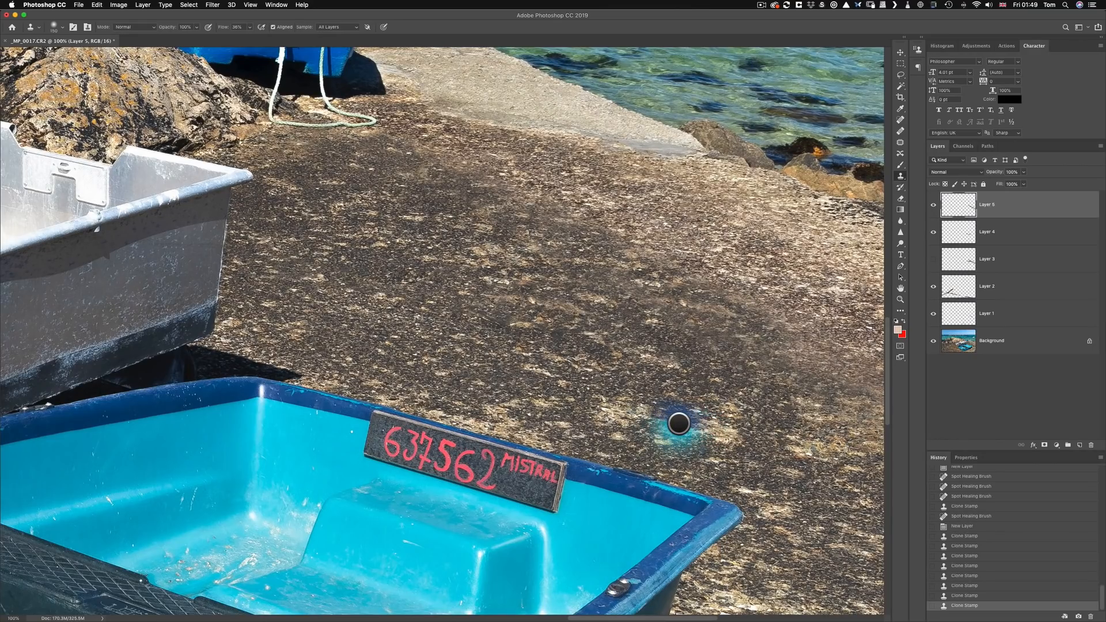
{"action": "key", "text": "super"}
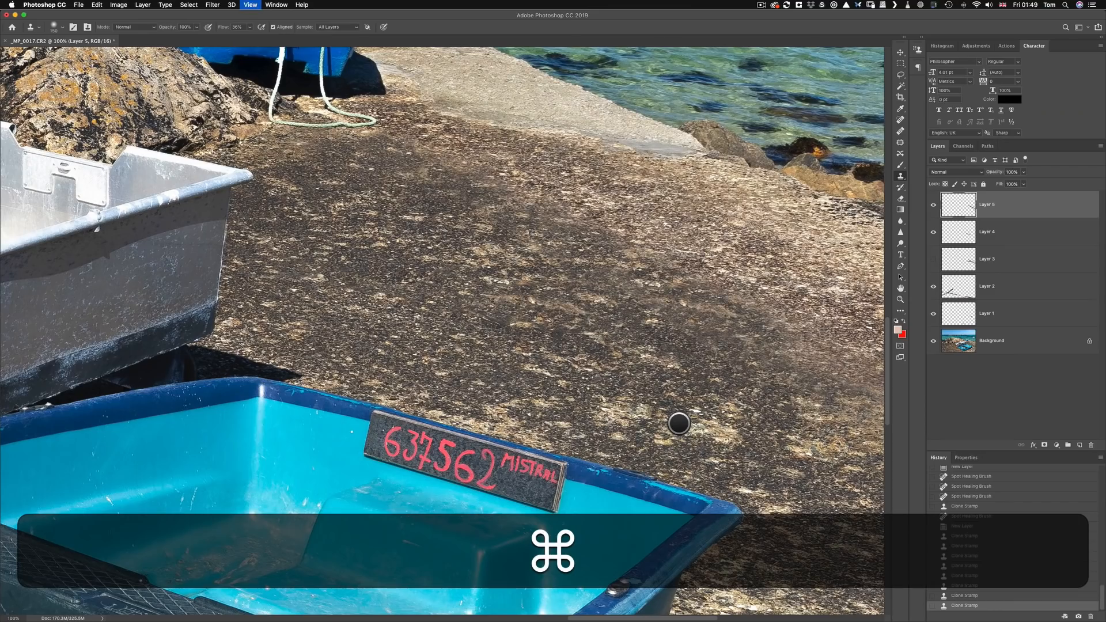
{"action": "key", "text": "super+minus"}
{"action": "key", "text": "super+minus"}
{"action": "key", "text": "super+minus"}
{"action": "key", "text": "super+minus"}
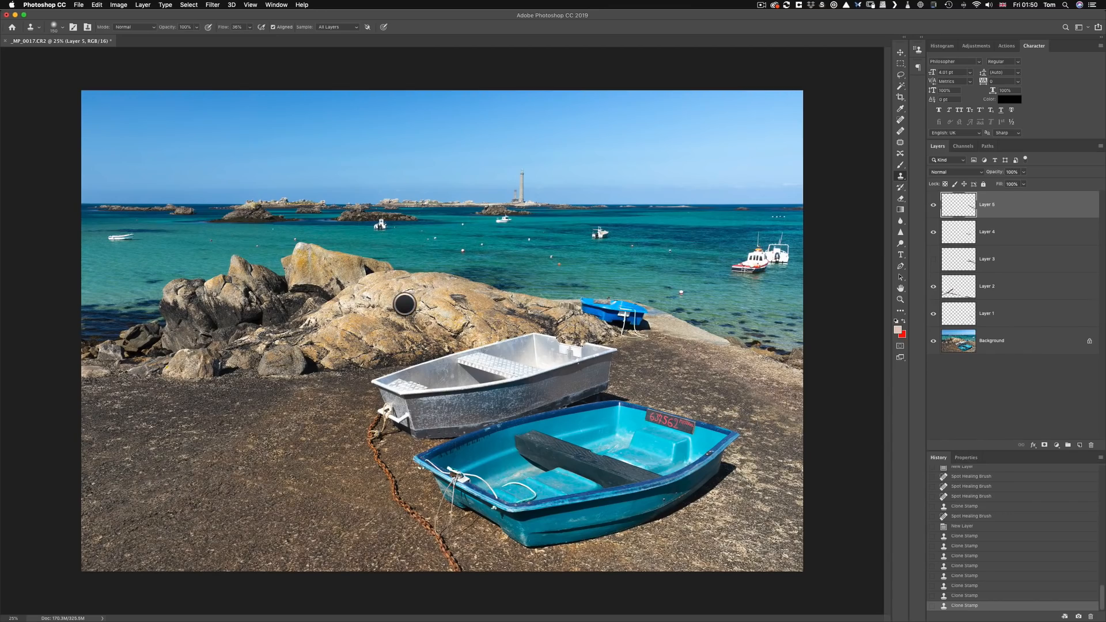
Add a new layer above the ground retouching for healing the large rock behind the silver boat.
{"action": "key", "text": "super+plus"}
{"action": "key", "text": "super+plus"}
{"action": "key", "text": "super+plus"}
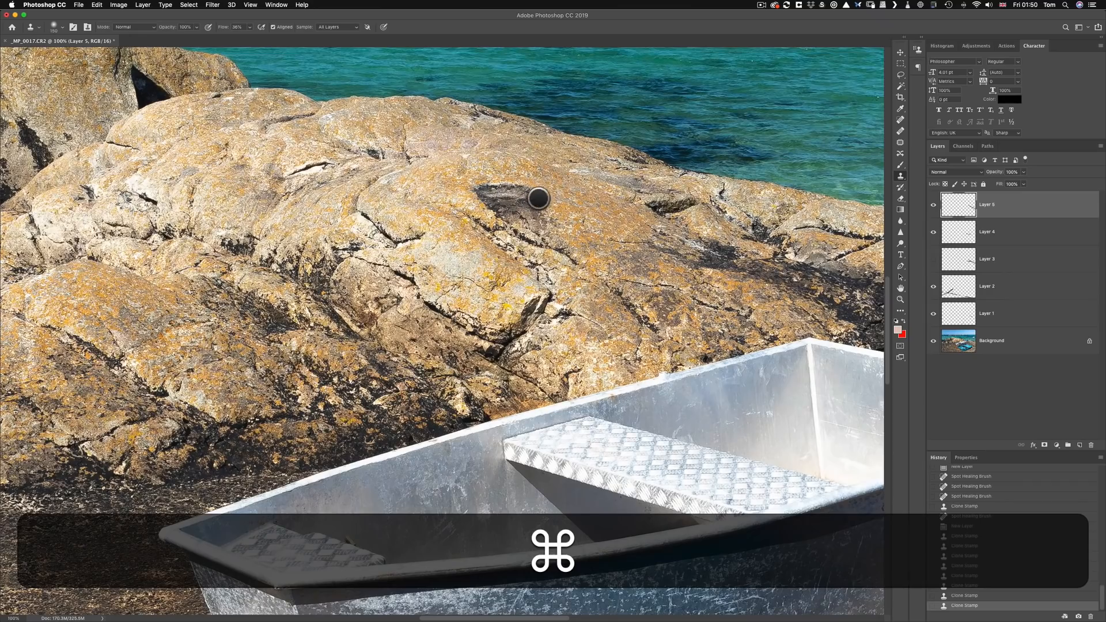
{"action": "key", "text": "super+minus"}
{"action": "key", "text": "super+minus"}
{"action": "key", "text": "super+minus"}
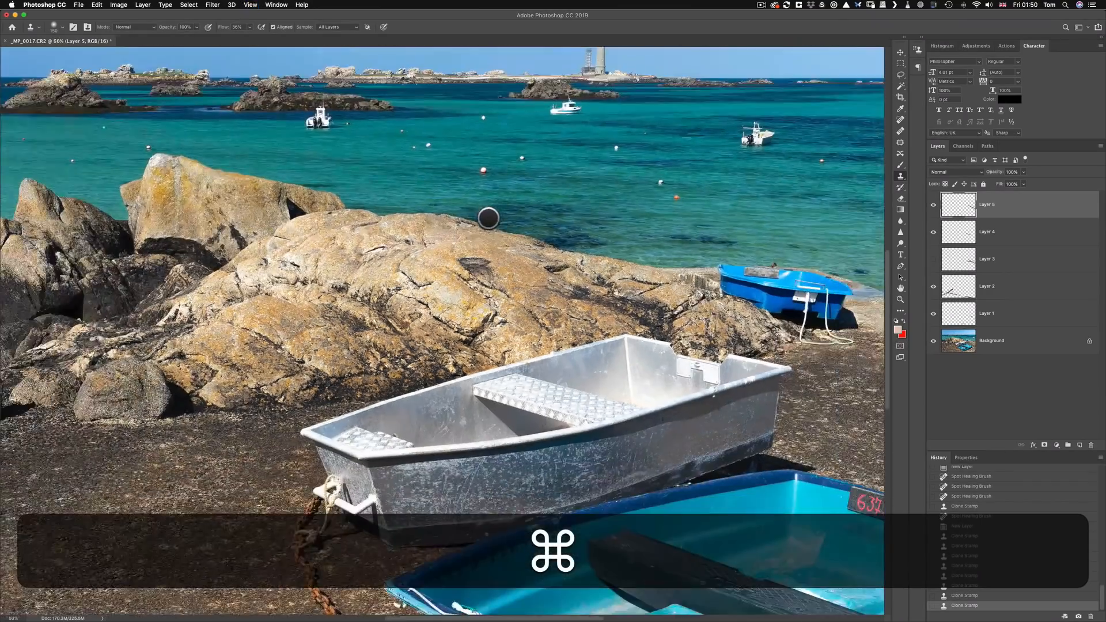
{"action": "key", "text": "super+plus"}
{"action": "key", "text": "super+plus"}
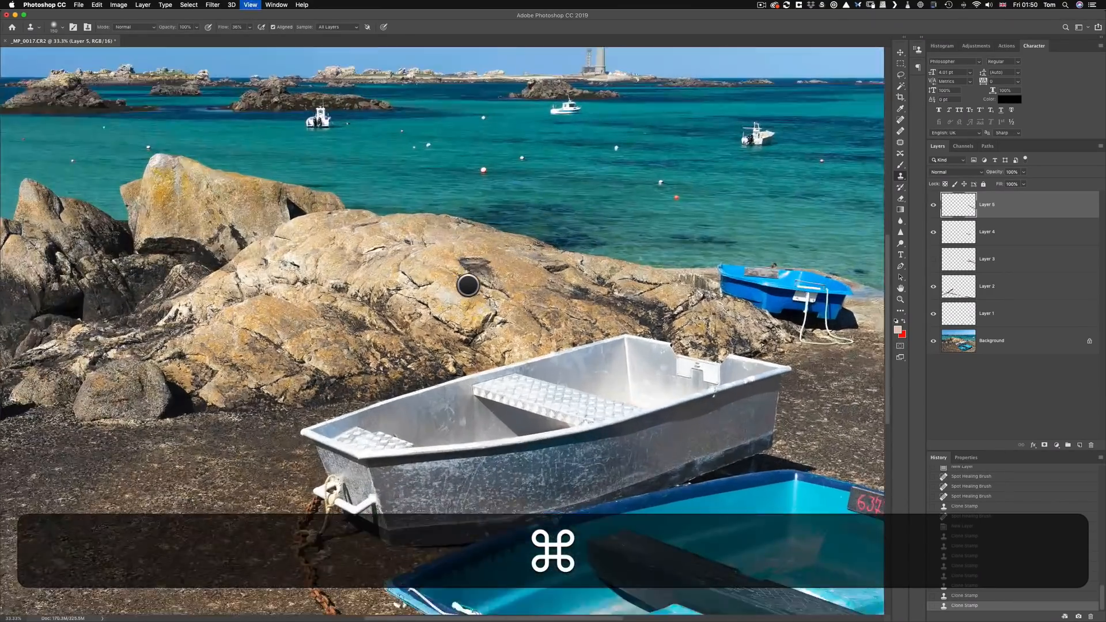
{"action": "key", "text": "alt+shift+super+n"}
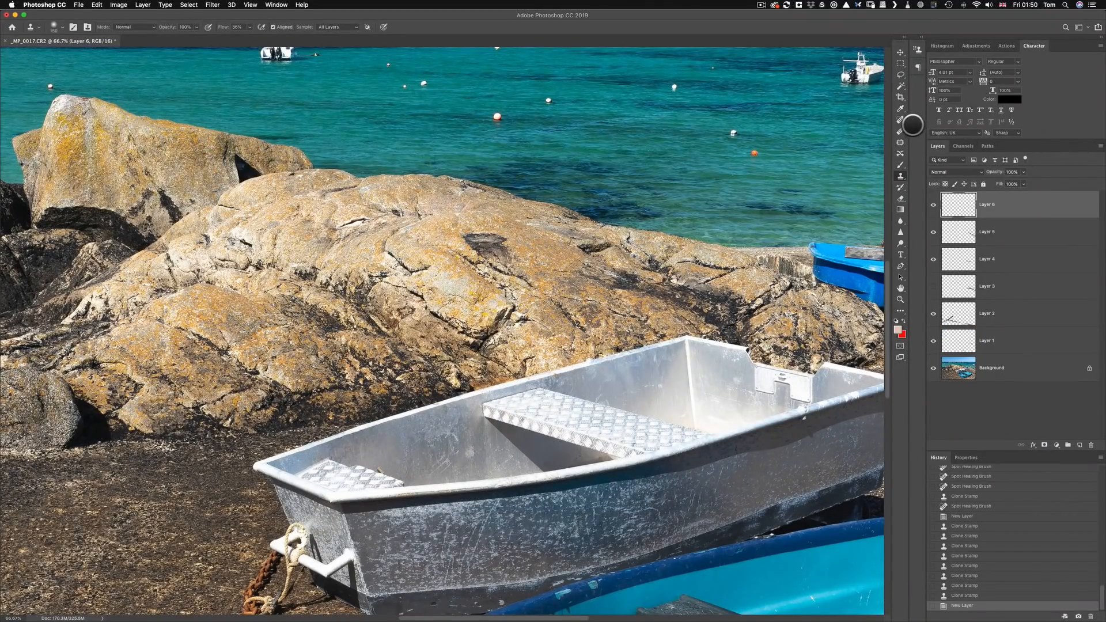
Remove the dark hollow on the large rock using a smaller Spot Healing Brush.
{"action": "key", "text": "j"}
{"action": "key", "text": "bracketleft"}
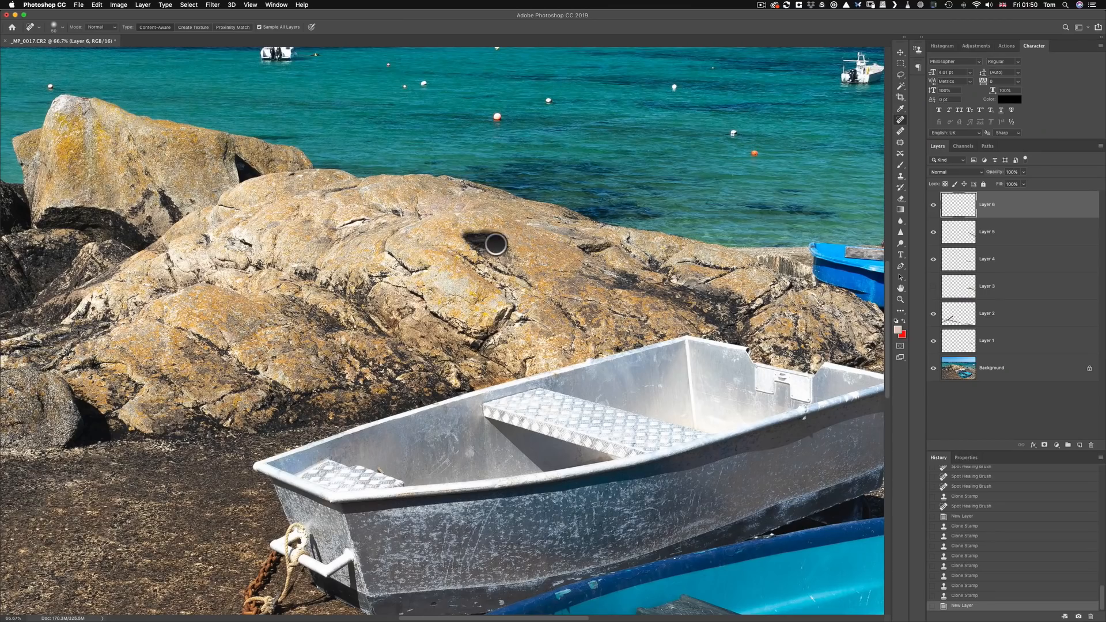
{"action": "mouse_move", "coordinate": [496, 244]}
{"action": "left_mouse_down"}
{"action": "mouse_move", "coordinate": [489, 288]}
{"action": "mouse_move", "coordinate": [470, 239]}
{"action": "mouse_move", "coordinate": [518, 249]}
{"action": "left_mouse_up"}
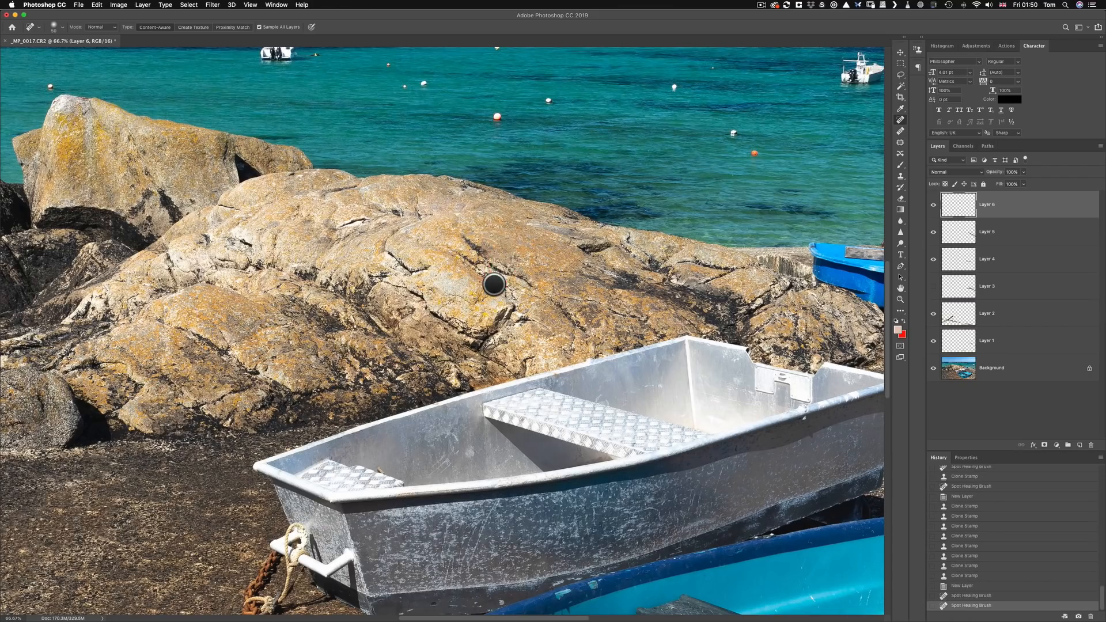
{"action": "left_click", "coordinate": [473, 247]}
{"action": "mouse_move", "coordinate": [470, 237]}
{"action": "left_mouse_down"}
{"action": "mouse_move", "coordinate": [491, 247]}
{"action": "mouse_move", "coordinate": [497, 272]}
{"action": "mouse_move", "coordinate": [474, 240]}
{"action": "left_mouse_up"}
{"action": "left_click", "coordinate": [478, 237]}
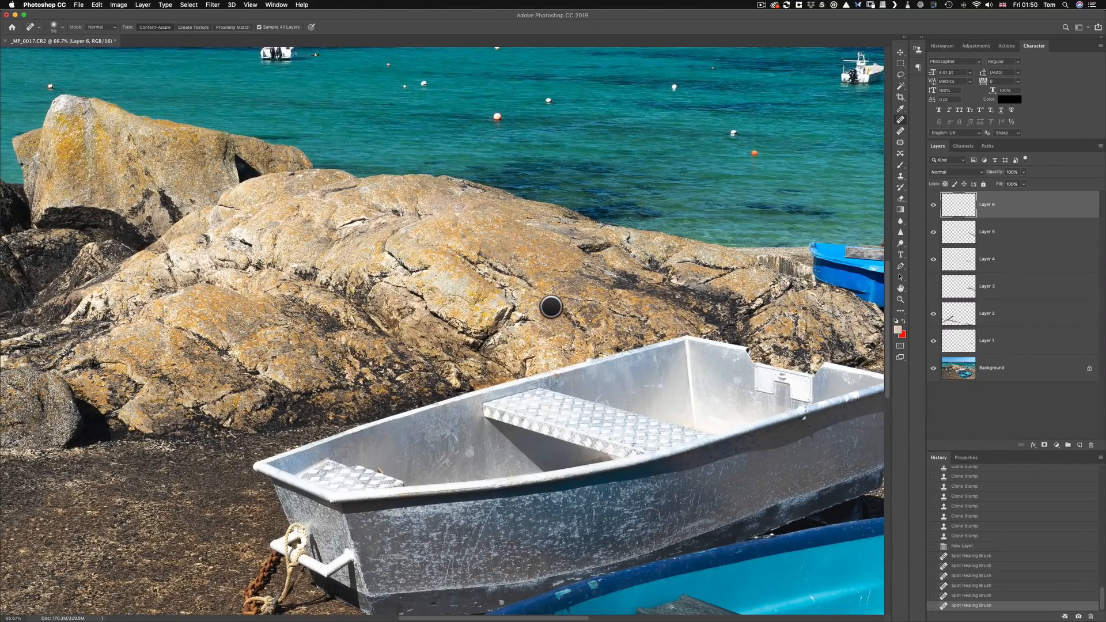
Compare the whole photo with the rock-healing layer hidden and shown.
{"action": "key", "text": "super+minus"}
{"action": "key", "text": "super+minus"}
{"action": "key", "text": "super+minus"}
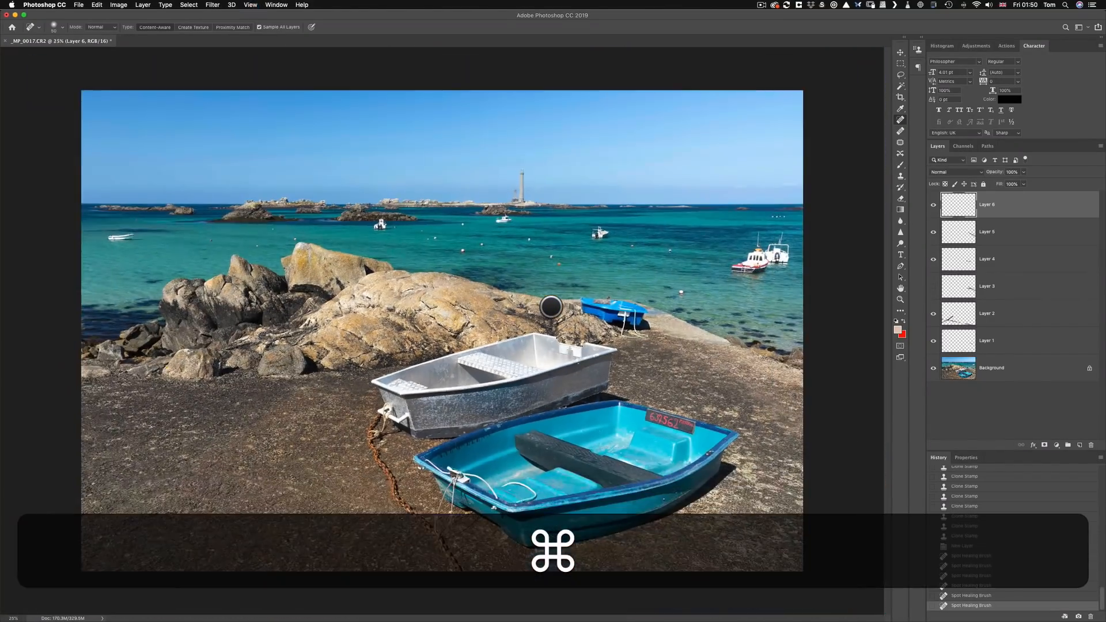
{"action": "left_click", "coordinate": [933, 205]}
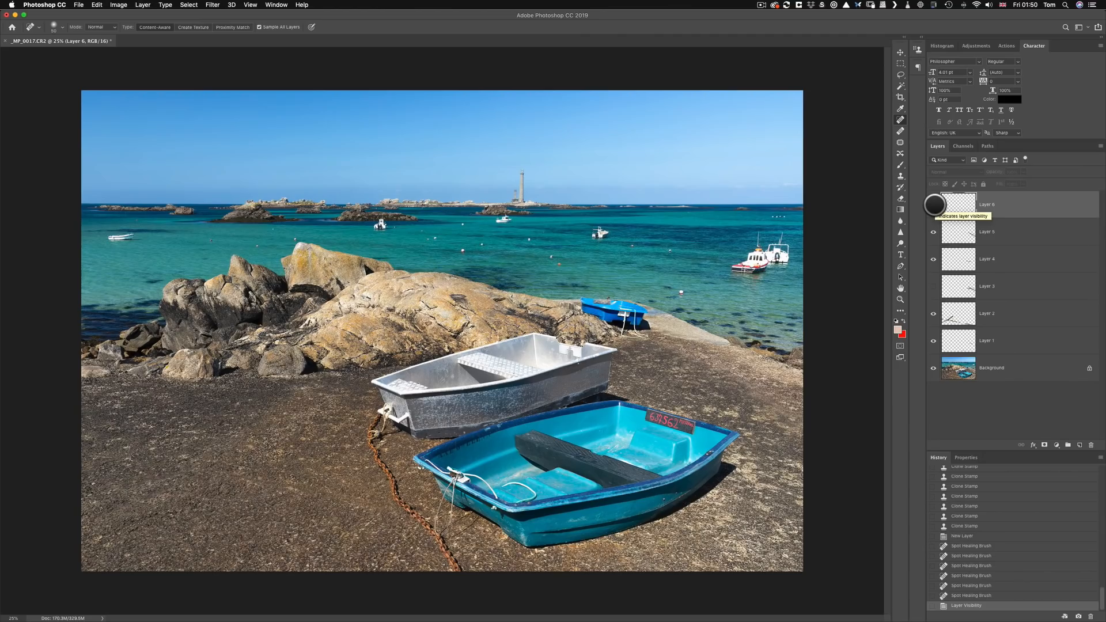
{"action": "left_click", "coordinate": [933, 205]}
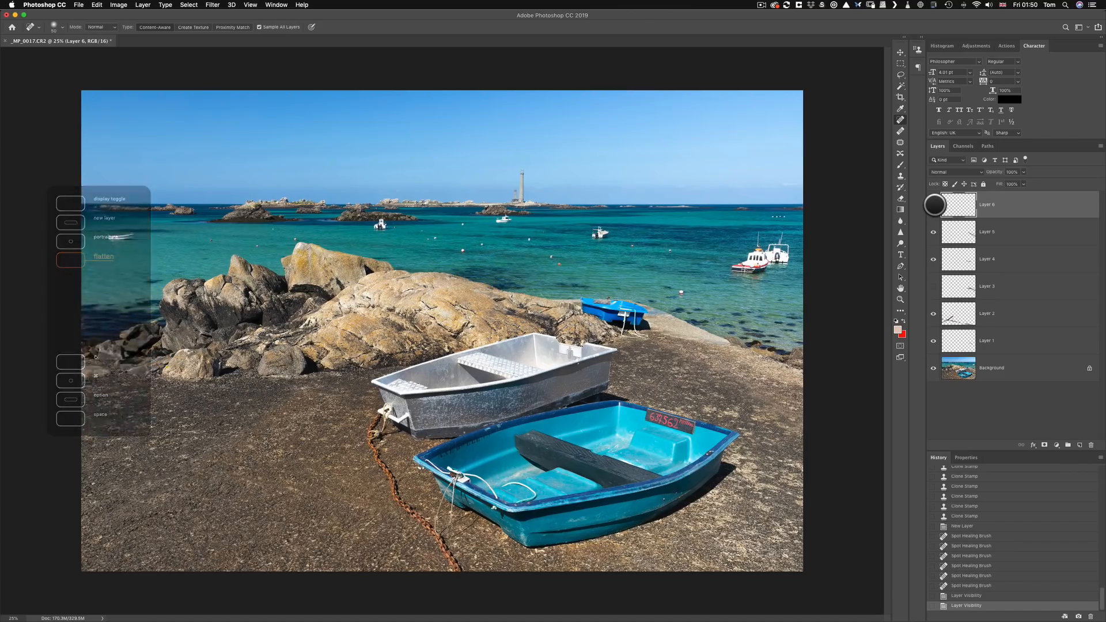
Flatten the image with its hidden layers discarded, and save and close it.
{"action": "key", "text": "ctrl+alt+shift+super+f"}
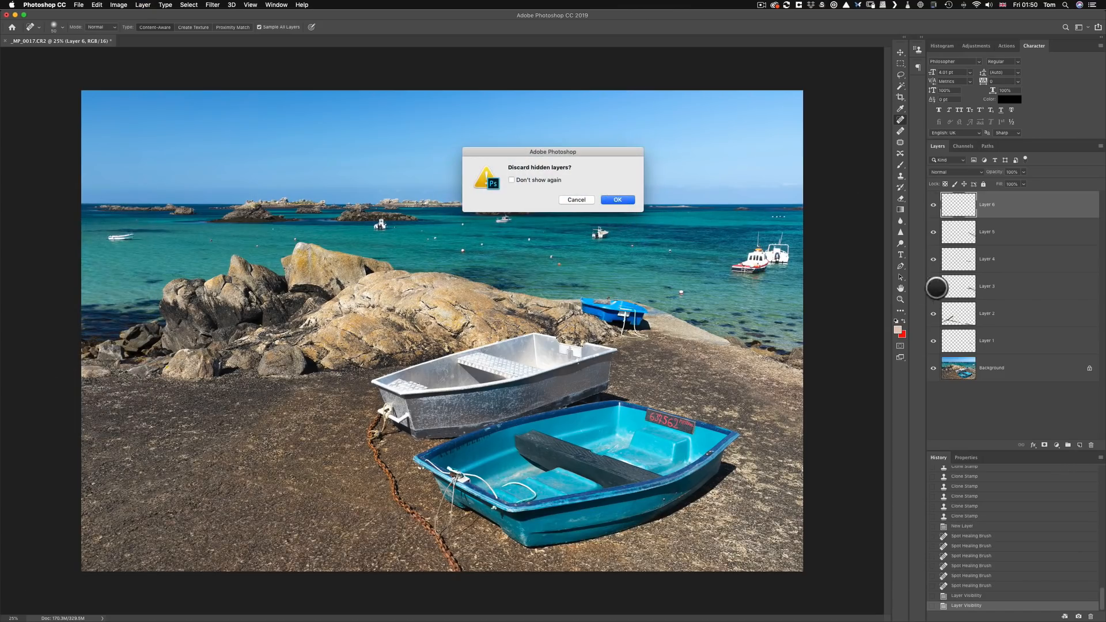
{"action": "left_click", "coordinate": [616, 199]}
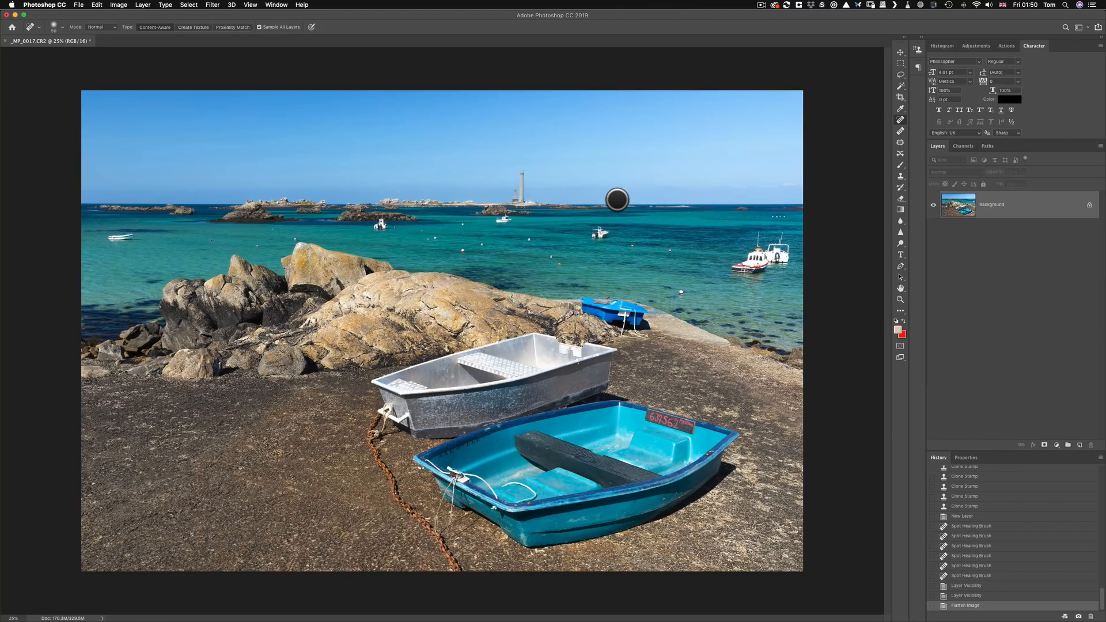
{"action": "key", "text": "super+s"}
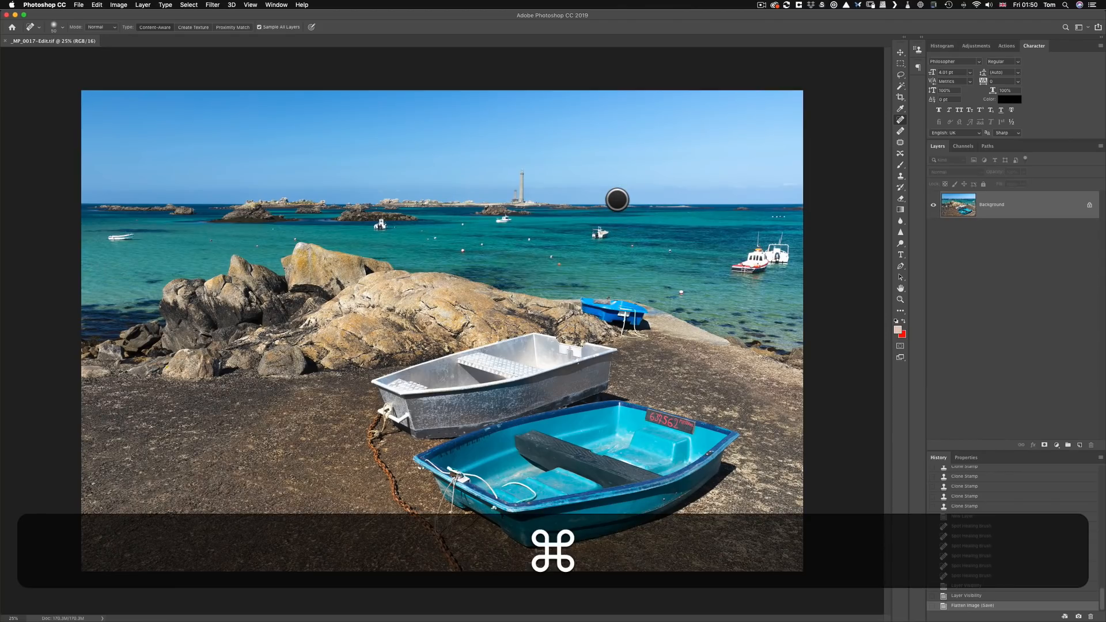
{"action": "key", "text": "super+w"}
Switch to Lightroom and give _MP_0017-Edit.tif the red colour label.
{"action": "key", "text": "super+Tab"}
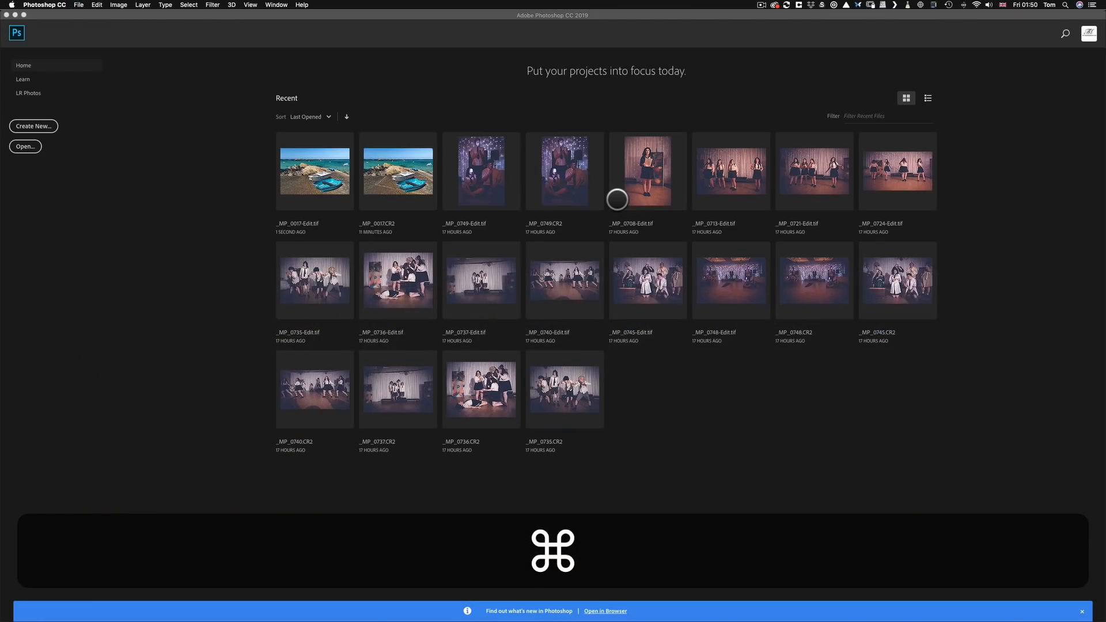
{"action": "key", "text": "super+Tab"}
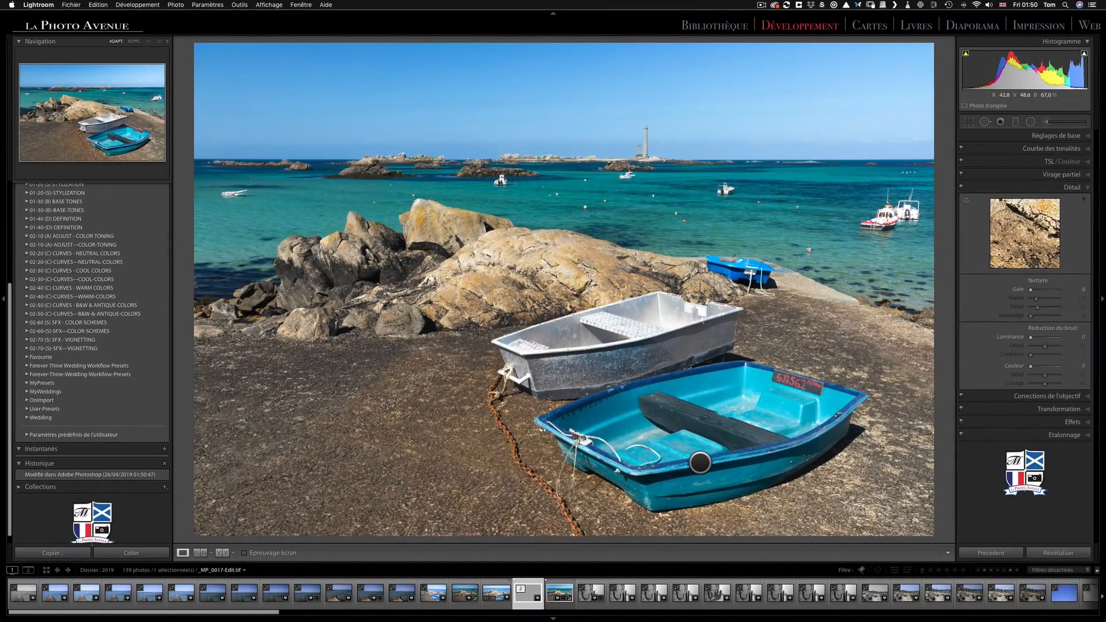
{"action": "key", "text": "6"}
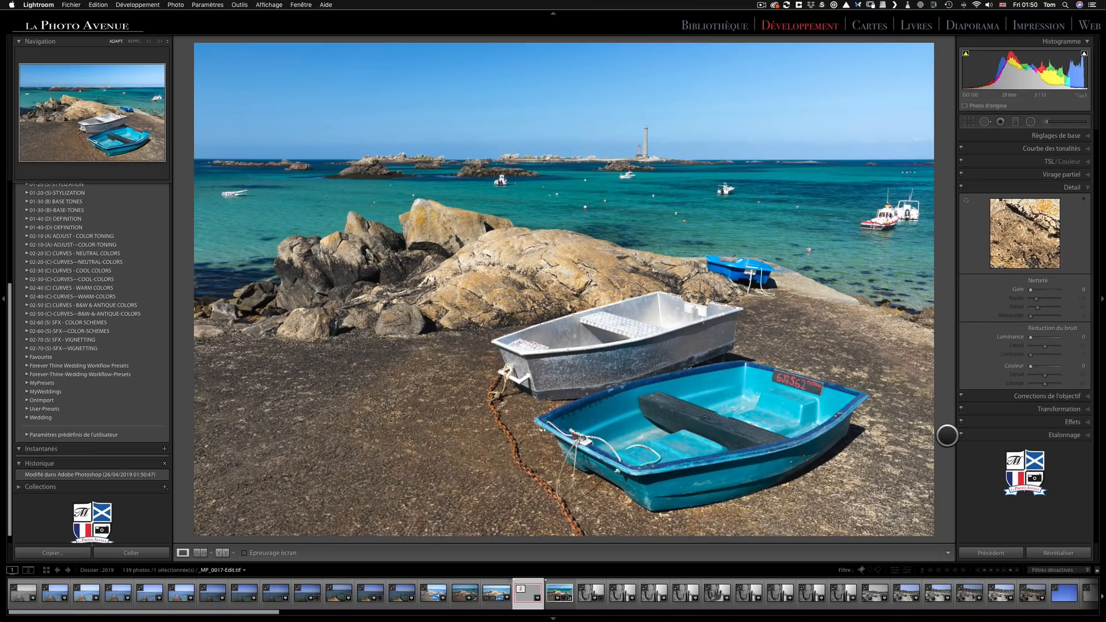
Return the original _MP_0017.CR2 to its earliest history state, Supprimer l'aberration chromatique.
{"action": "left_click", "coordinate": [558, 581]}
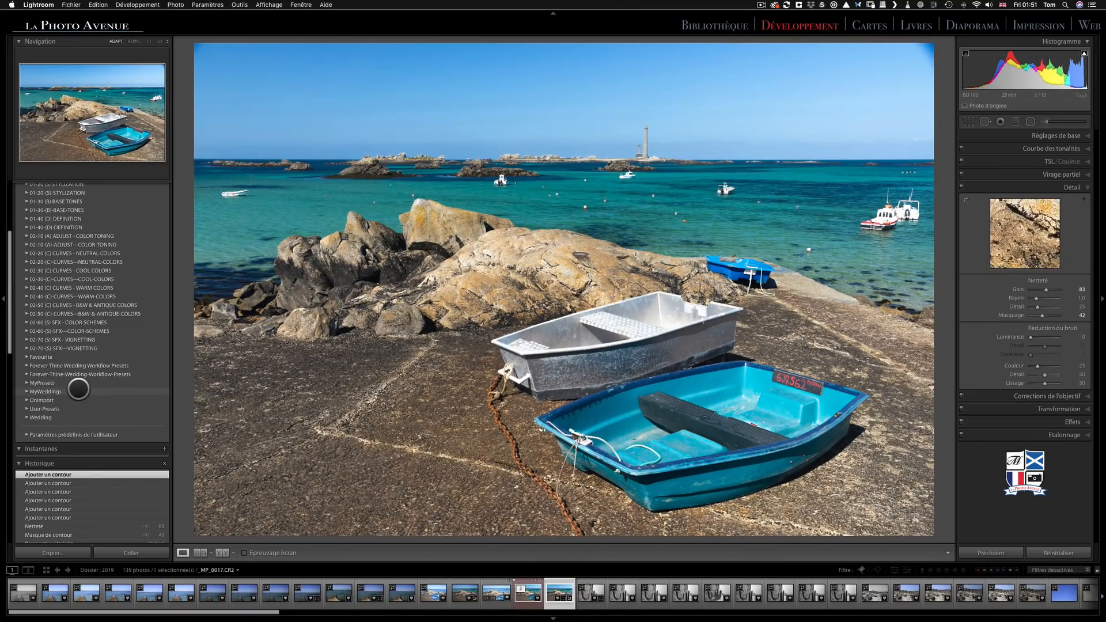
{"action": "scroll", "coordinate": [80, 392], "scroll_direction": "down", "scroll_amount": 5}
{"action": "scroll", "coordinate": [80, 391], "scroll_direction": "down", "scroll_amount": 10}
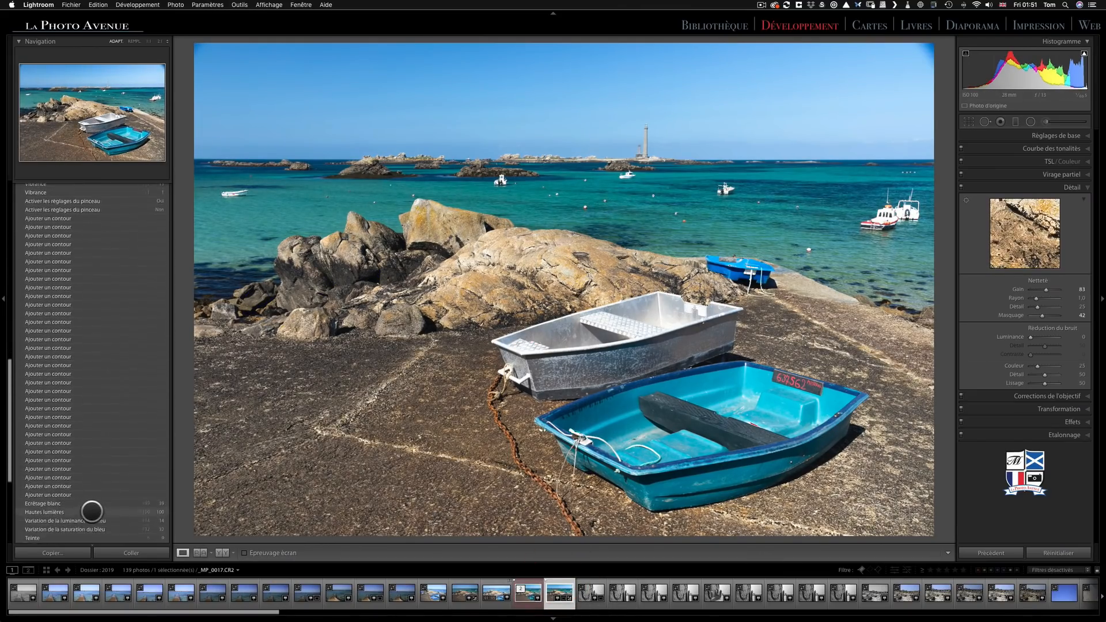
{"action": "scroll", "coordinate": [90, 528], "scroll_direction": "down", "scroll_amount": 10}
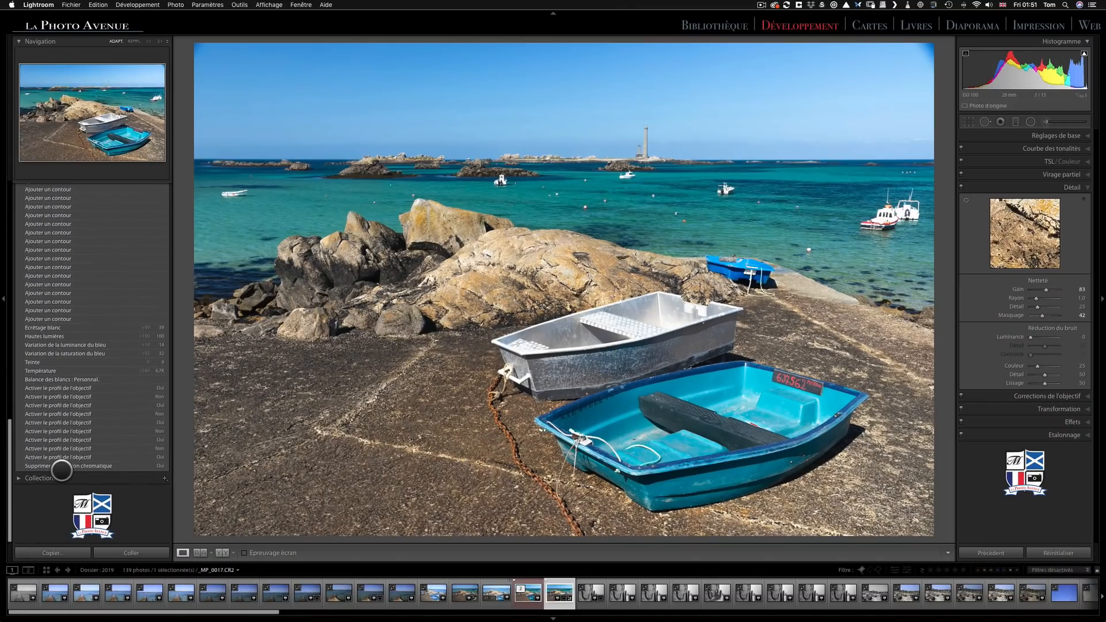
{"action": "left_click", "coordinate": [62, 466]}
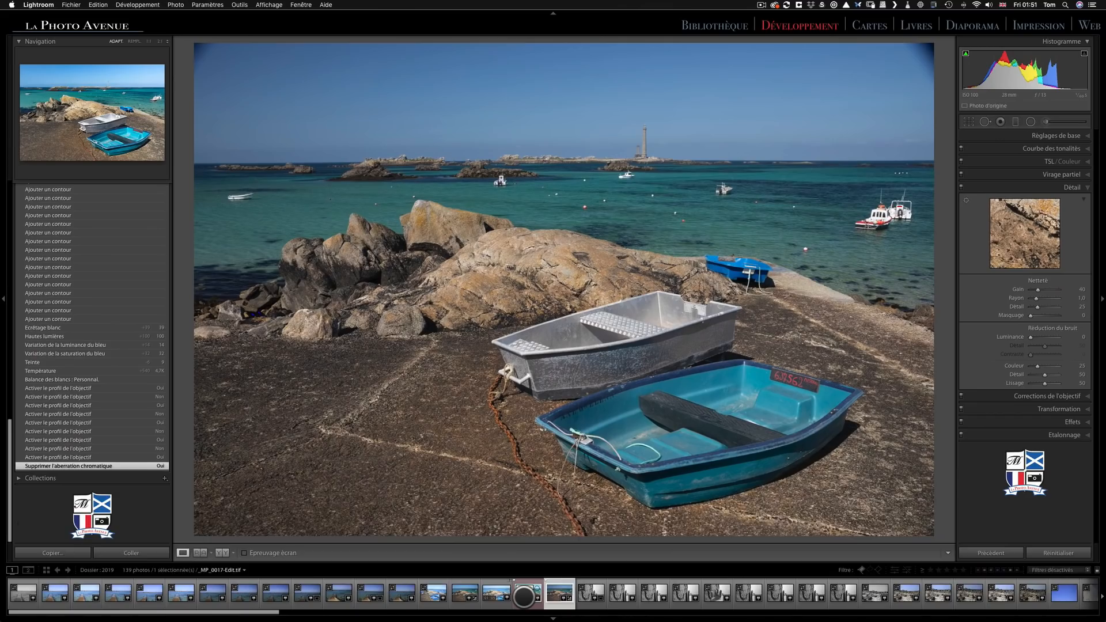
Compare the edited and original photos side by side in survey view with the surroundings hidden and blacked out.
{"action": "left_click", "coordinate": [524, 593], "text": "super"}
{"action": "key", "text": "n"}
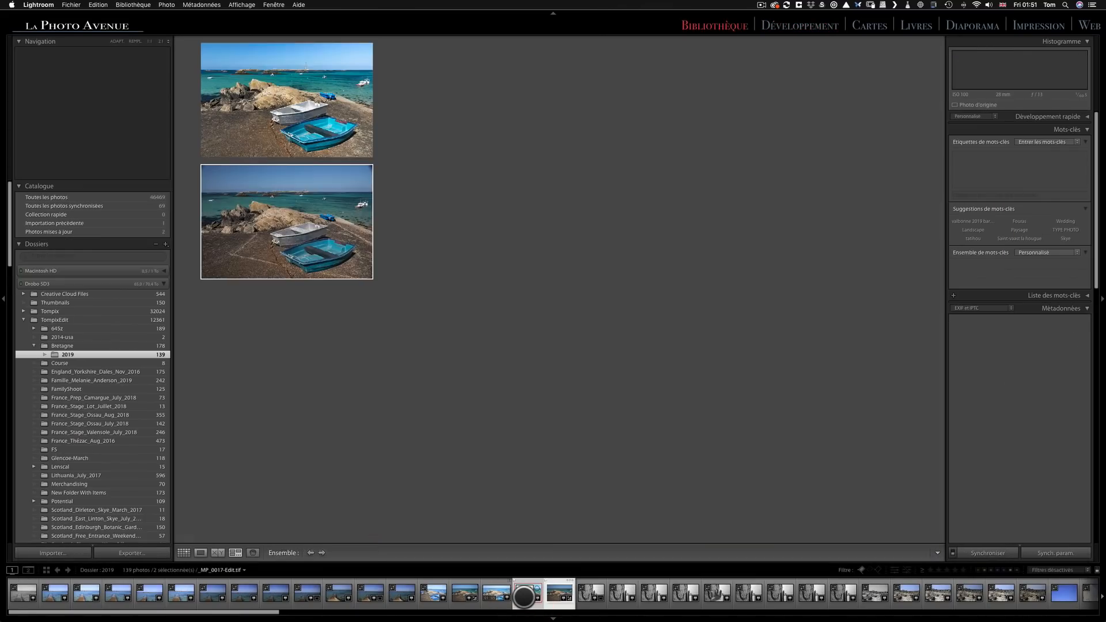
{"action": "key", "text": "Tab"}
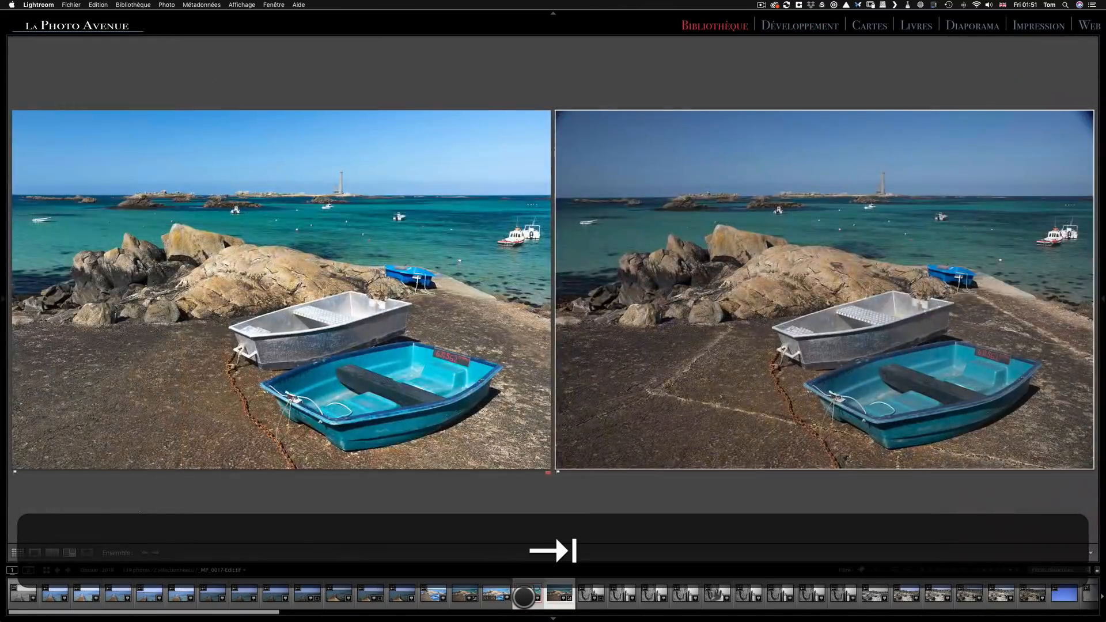
{"action": "key", "text": "l"}
{"action": "key", "text": "l"}
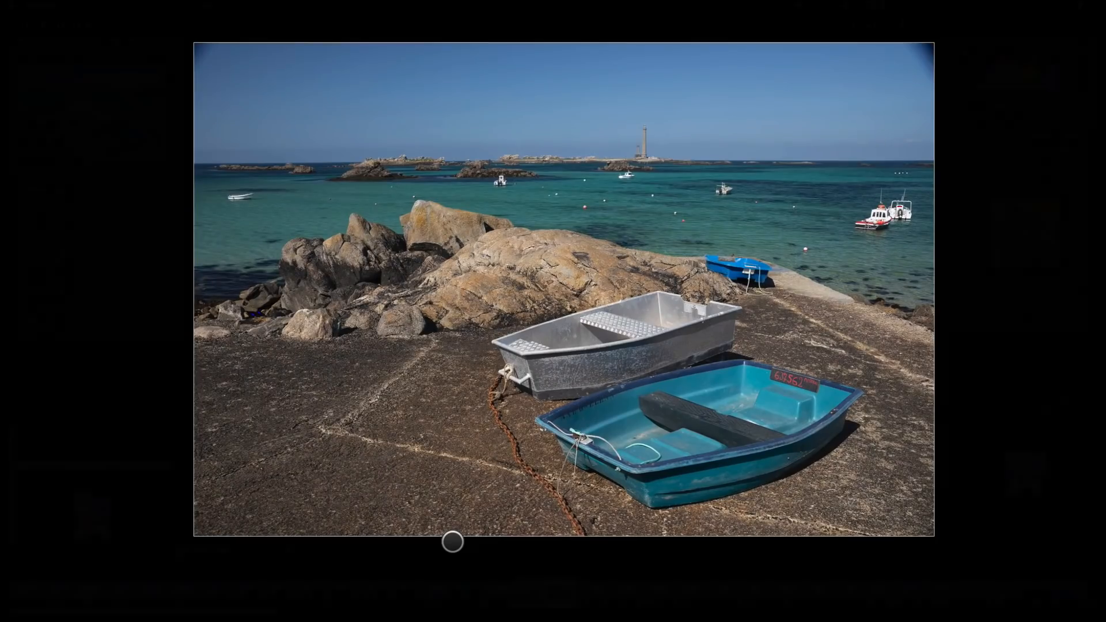
{"action": "key", "text": "l"}
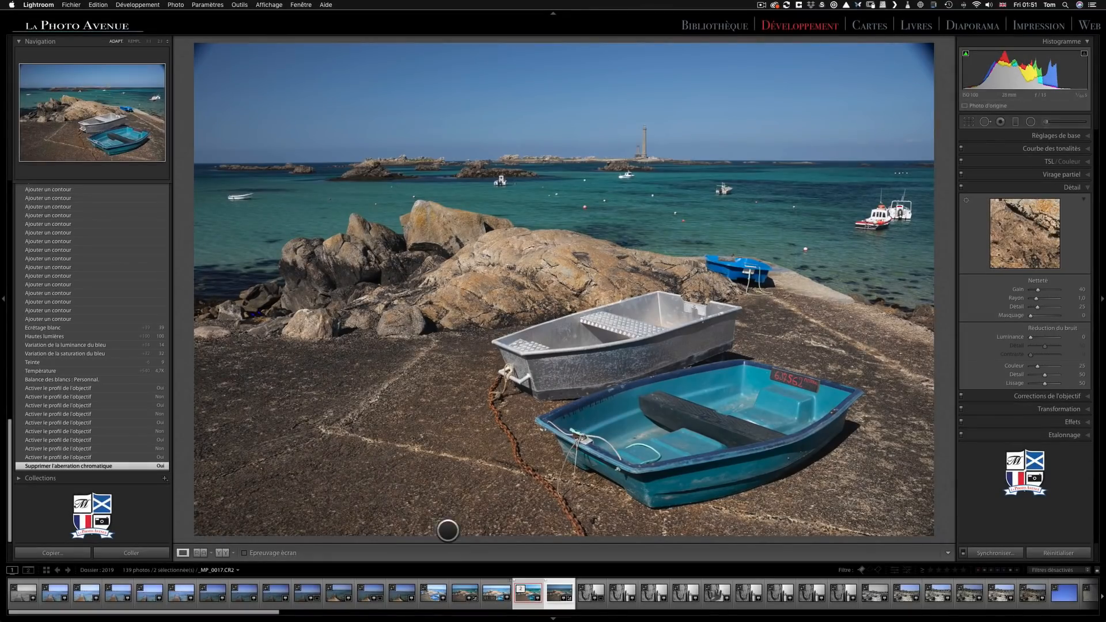
Apply the Matte Clear preset from the MyWeddings group to _MP_0017-Edit.tif, with its basic adjustments shown.
{"action": "left_click", "coordinate": [531, 580]}
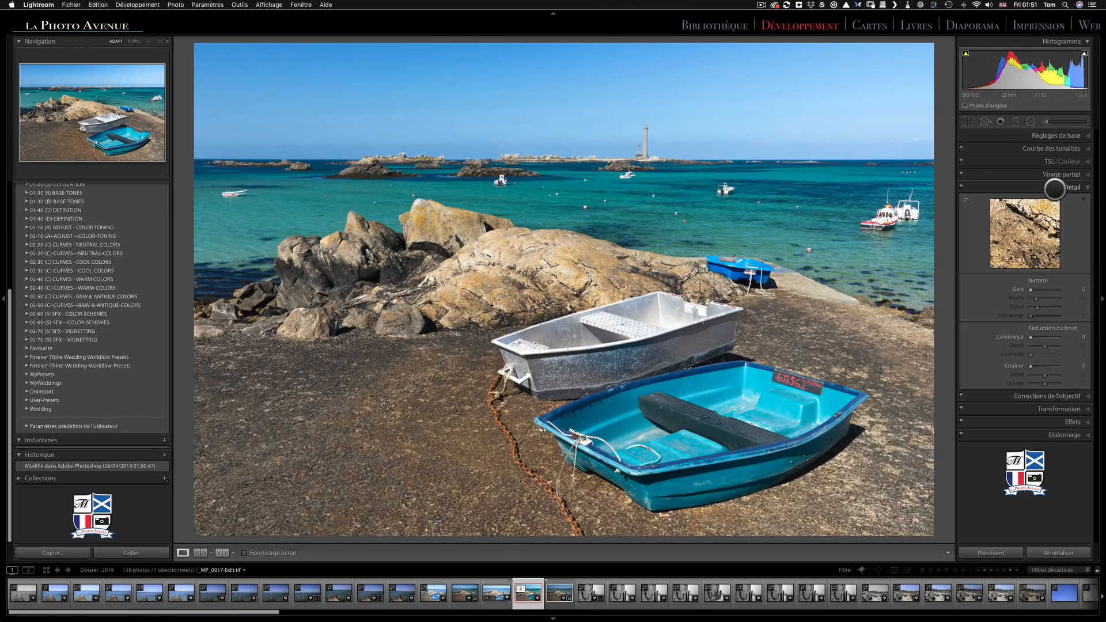
{"action": "left_click", "coordinate": [1055, 188]}
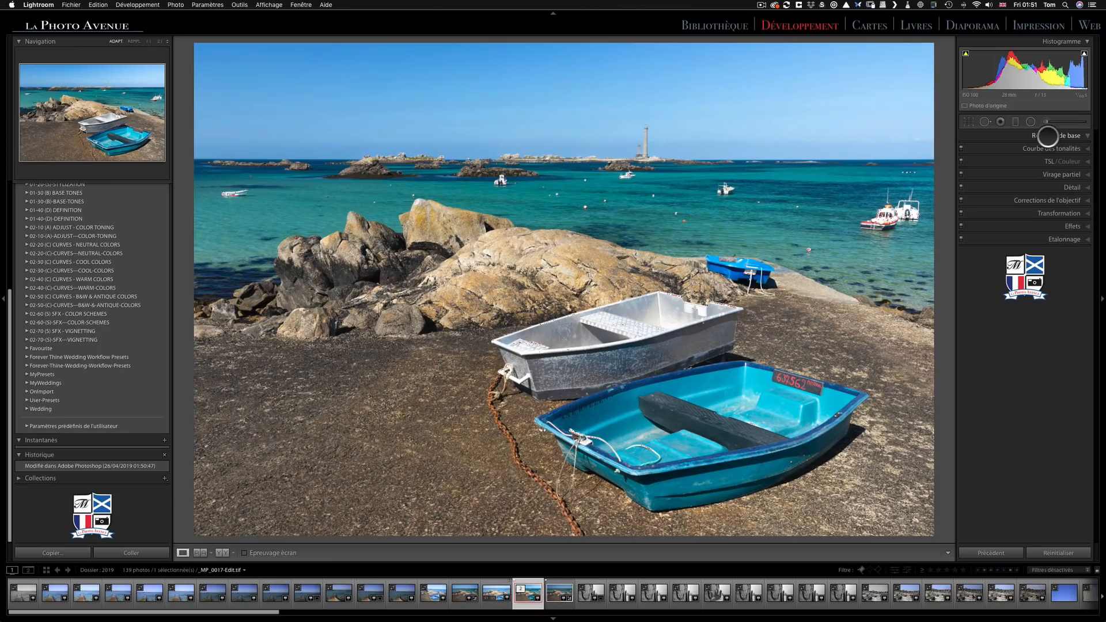
{"action": "left_click", "coordinate": [1047, 137]}
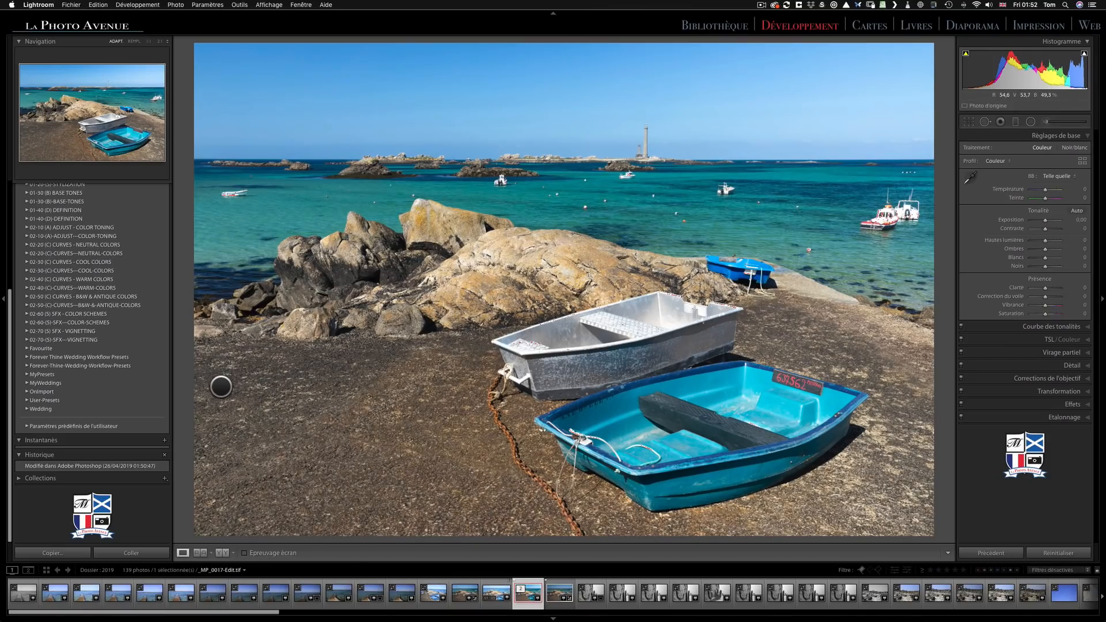
{"action": "left_click", "coordinate": [25, 382]}
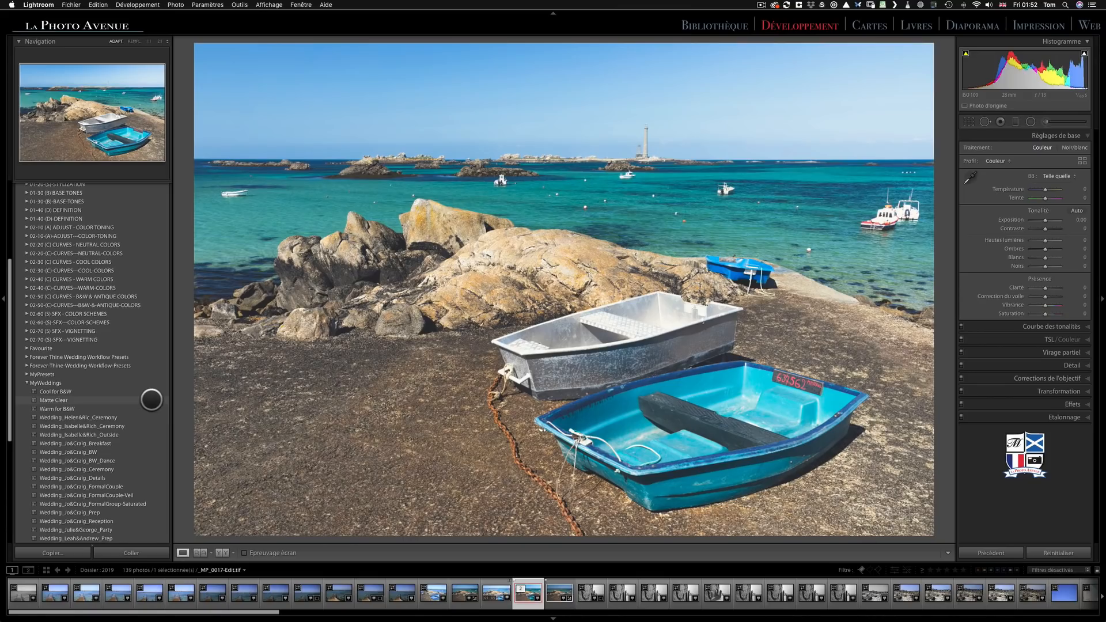
{"action": "left_click", "coordinate": [152, 400]}
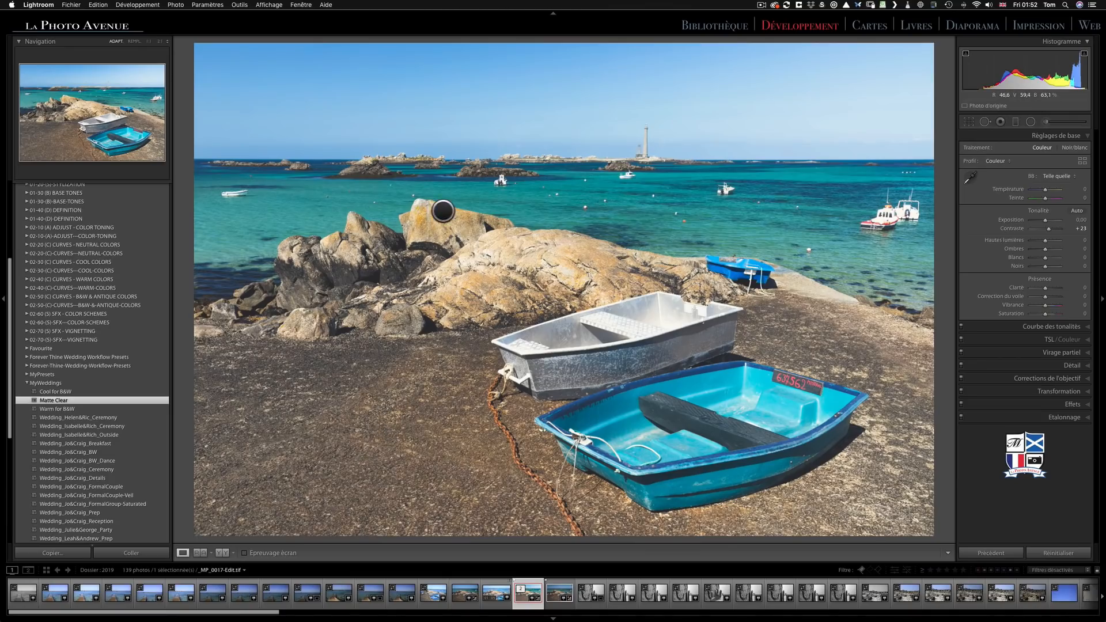
Display the tone curve and compare the photo with and without the Matte Clear preset through its history states, ending on Matte Clear.
{"action": "left_click", "coordinate": [1038, 327]}
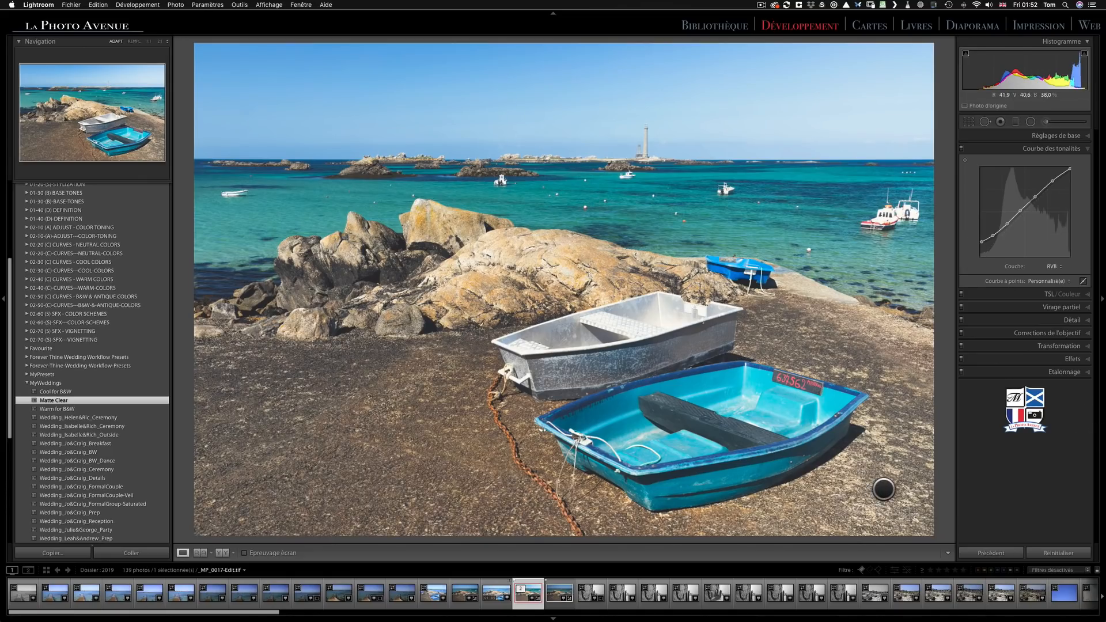
{"action": "scroll", "coordinate": [136, 458], "scroll_direction": "down", "scroll_amount": 5}
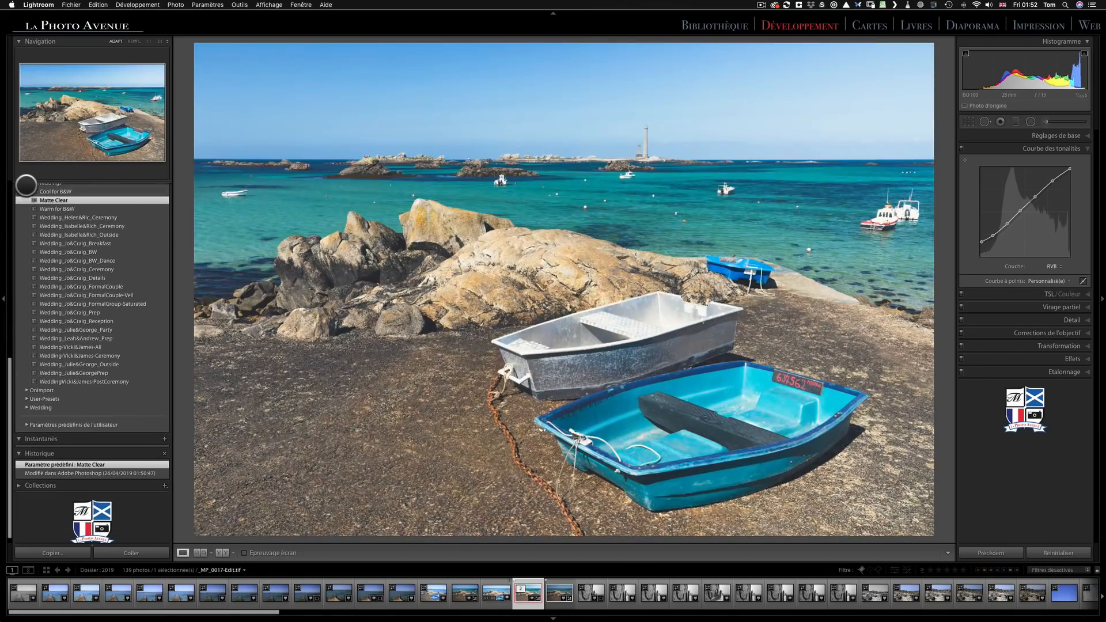
{"action": "scroll", "coordinate": [26, 184], "scroll_direction": "up", "scroll_amount": 5}
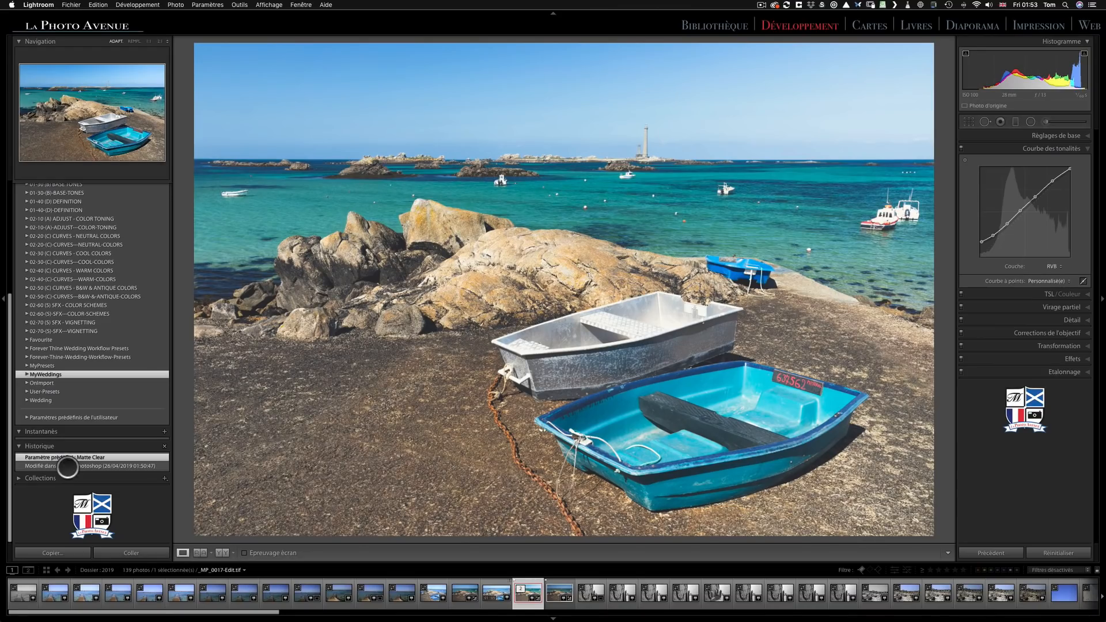
{"action": "left_click", "coordinate": [67, 466]}
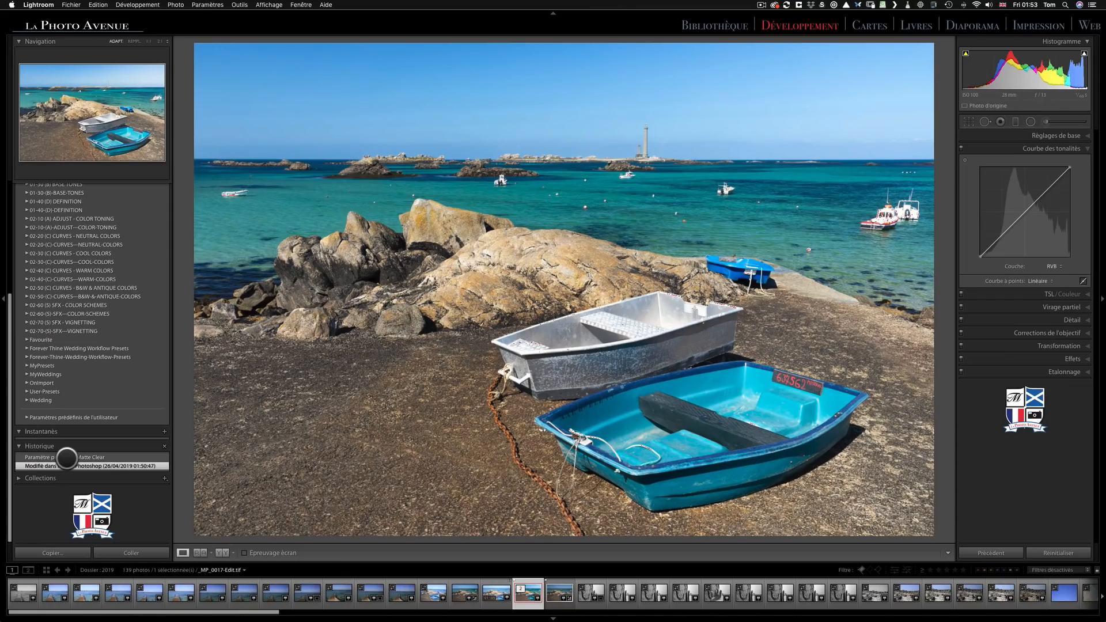
{"action": "left_click", "coordinate": [67, 457]}
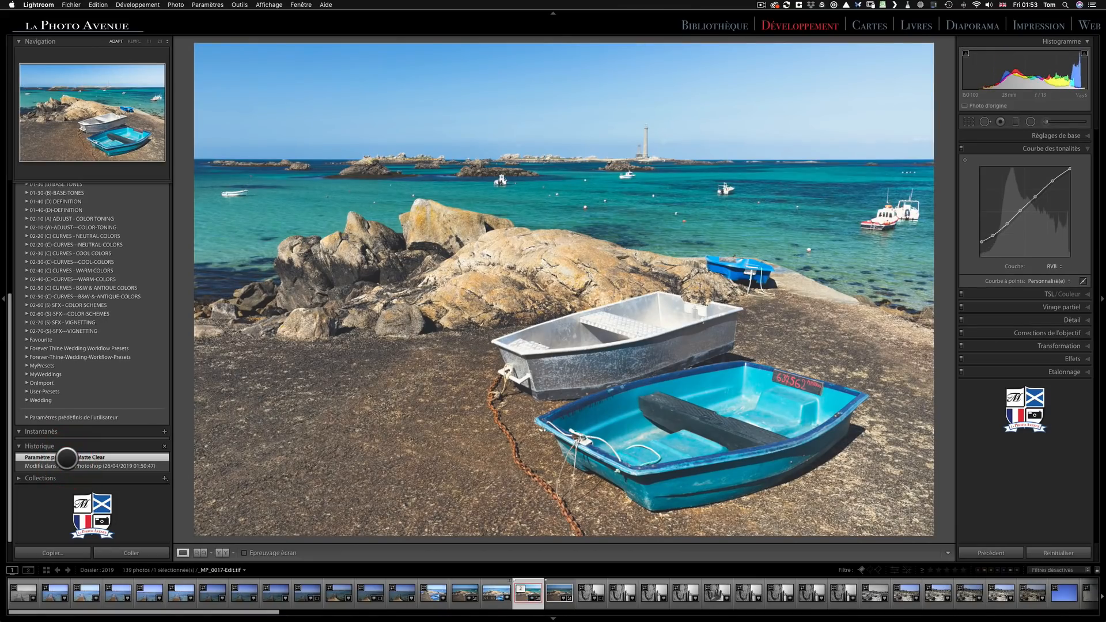
{"action": "left_click", "coordinate": [66, 465]}
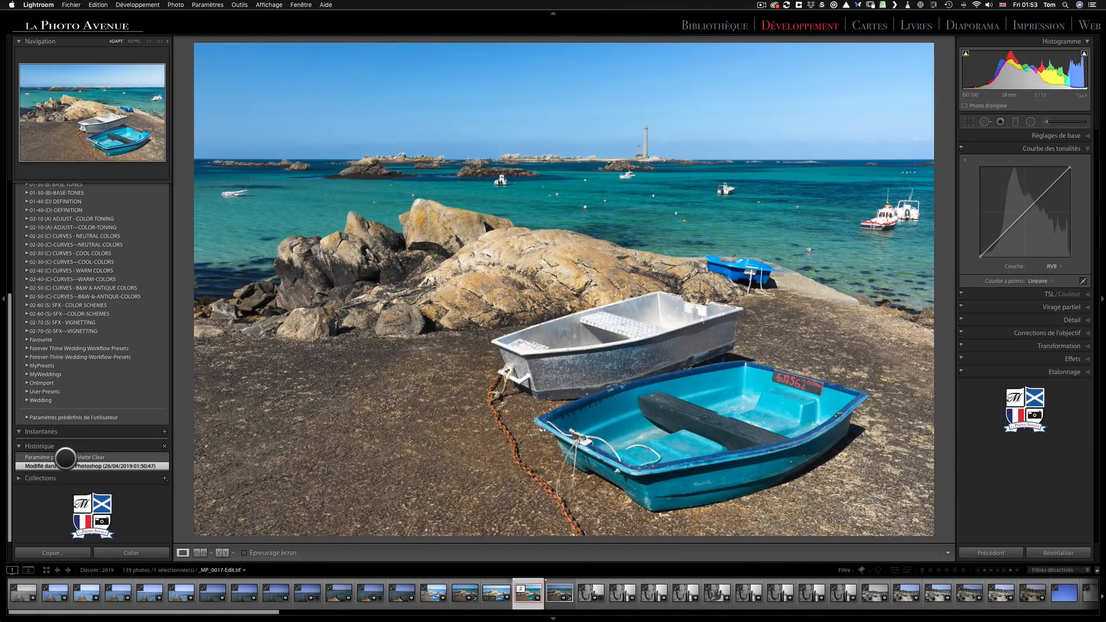
{"action": "left_click", "coordinate": [66, 457]}
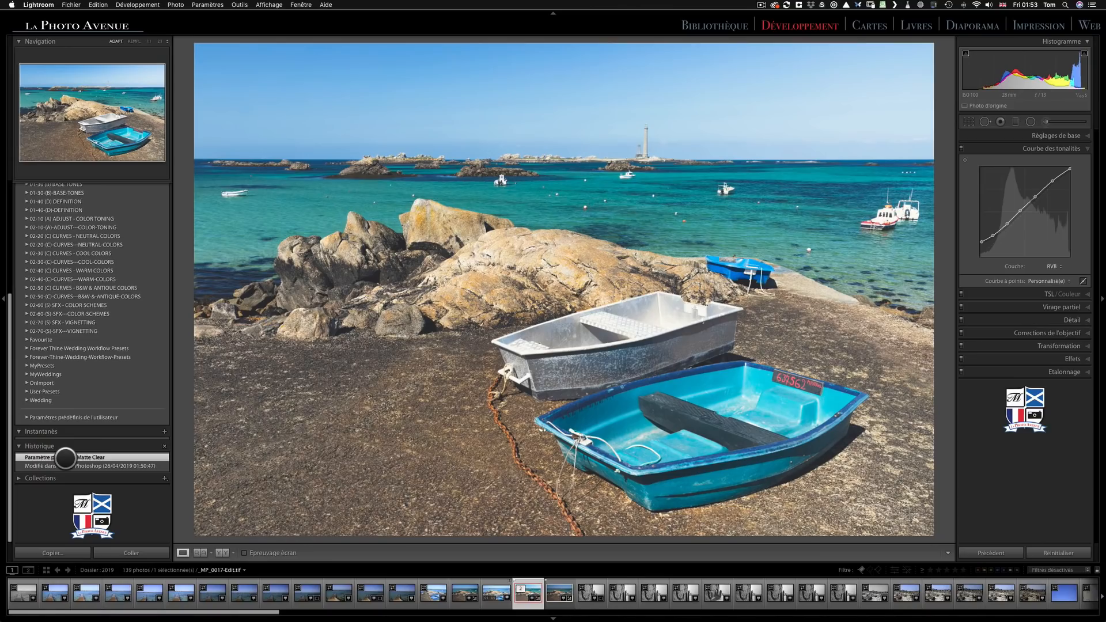